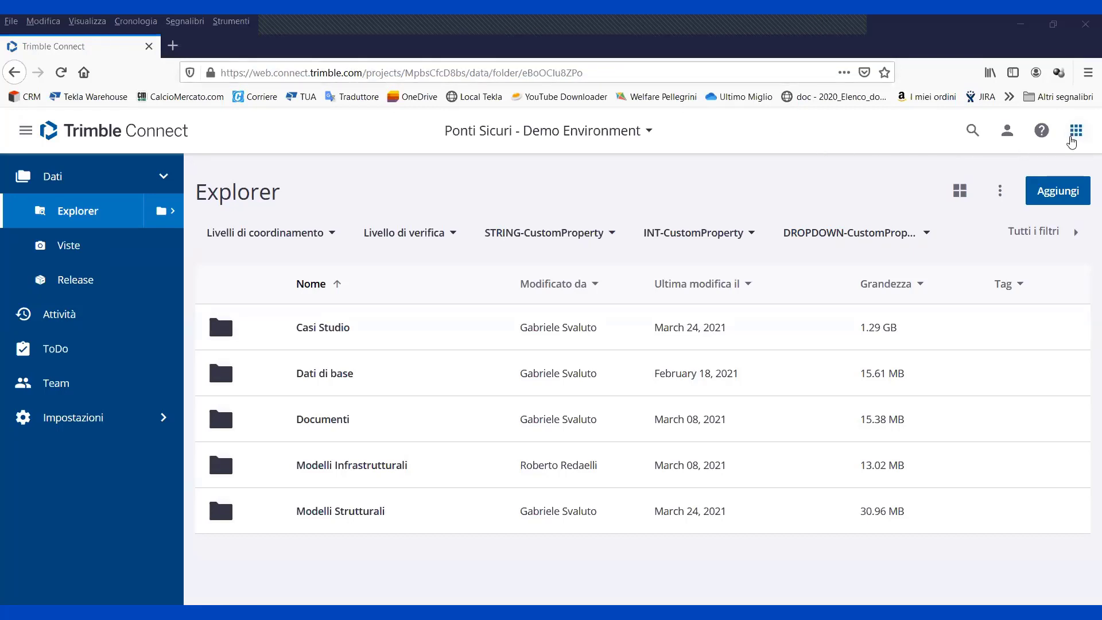
Look over the Connect applications page and the options for adding content to the Ponti Sicuri project.
{"action": "left_click", "coordinate": [1071, 137]}
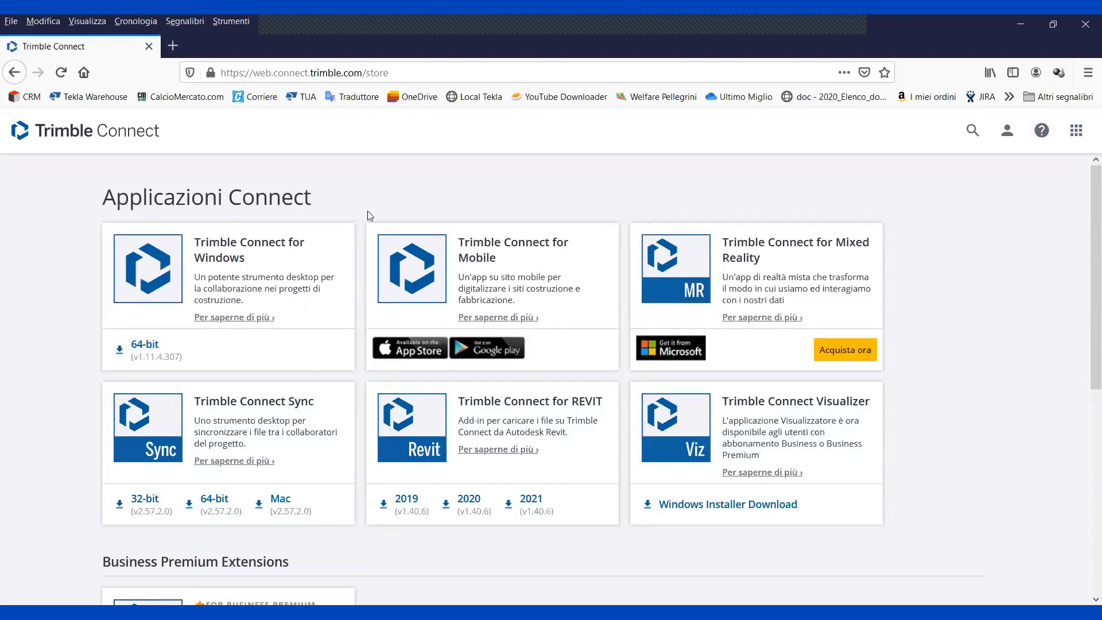
{"action": "left_click", "coordinate": [13, 73]}
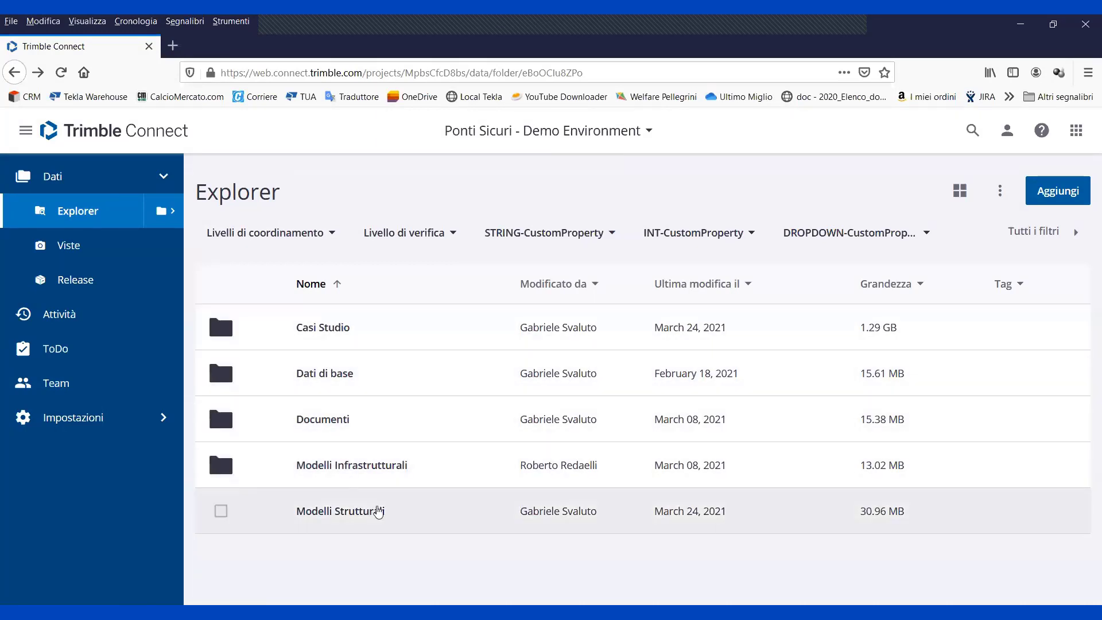
{"action": "left_click", "coordinate": [1077, 183]}
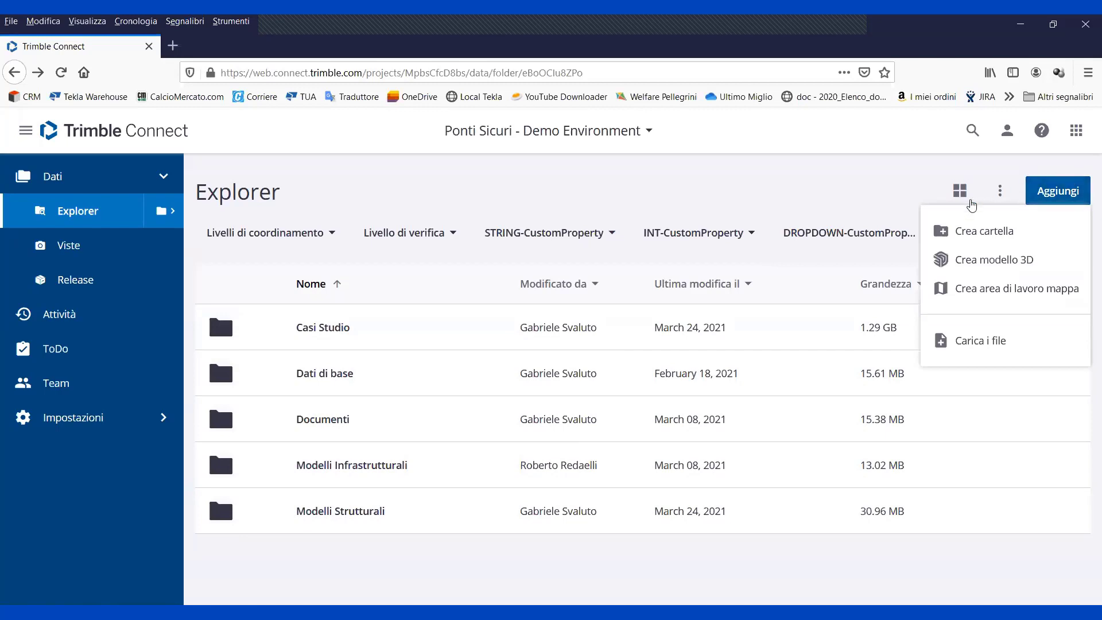
{"action": "left_click", "coordinate": [523, 189]}
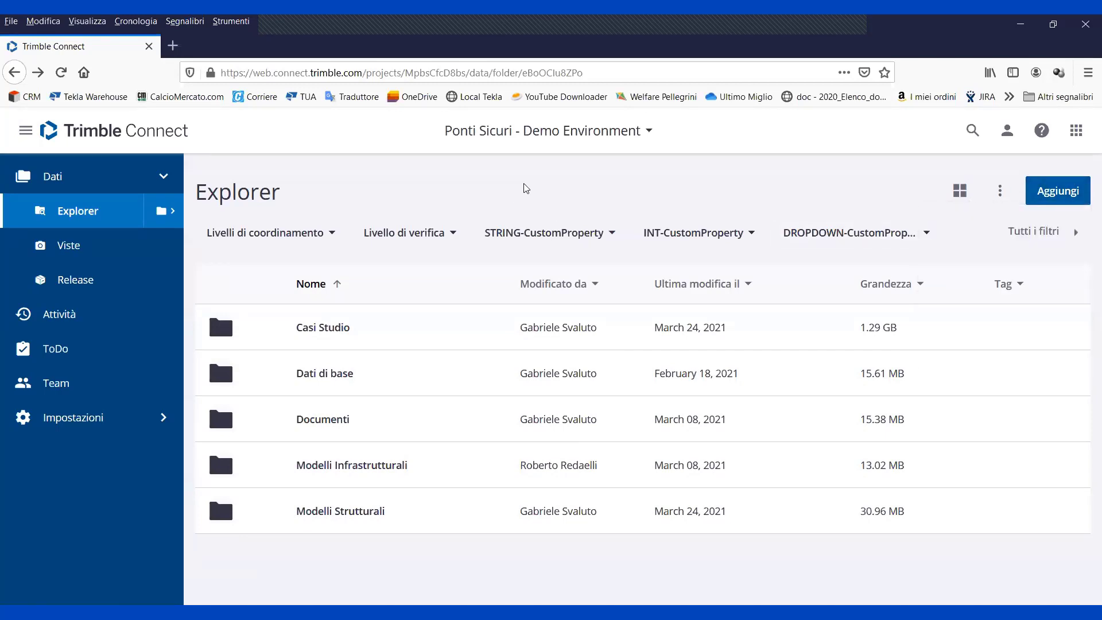
Show the project's folder tree, expand the Documenti folder in it, and close the tree.
{"action": "left_click", "coordinate": [171, 211]}
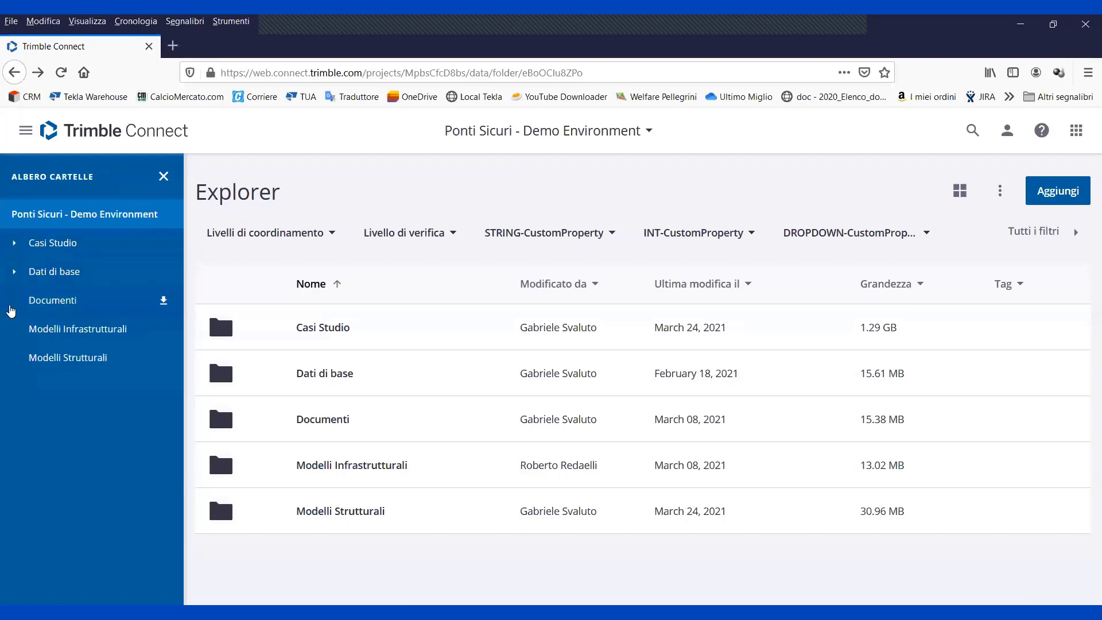
{"action": "left_click", "coordinate": [12, 301]}
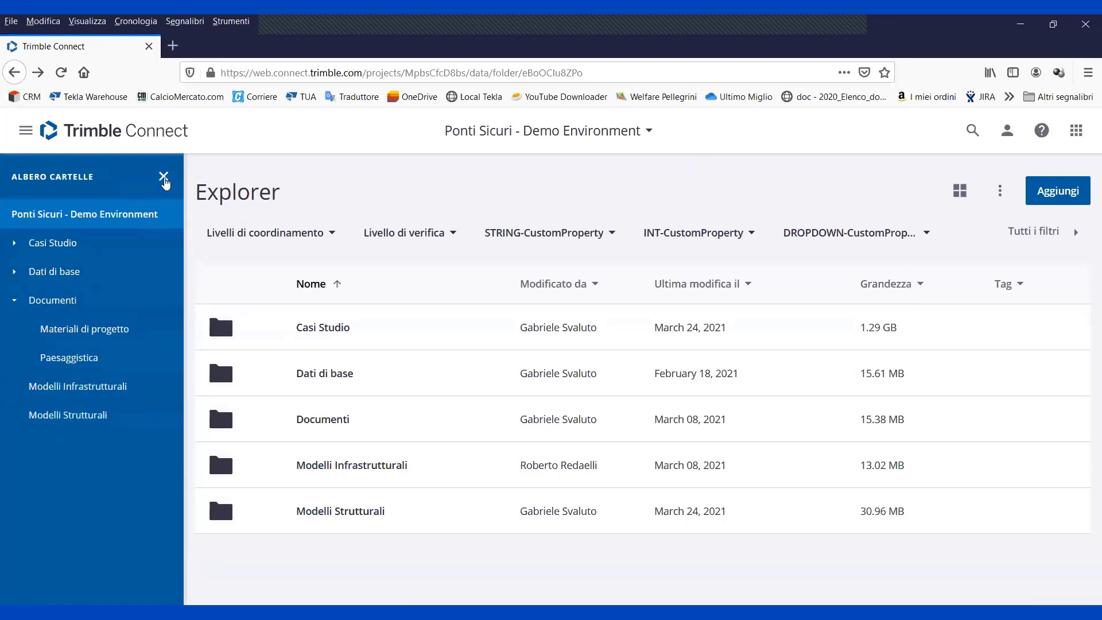
{"action": "left_click", "coordinate": [163, 176]}
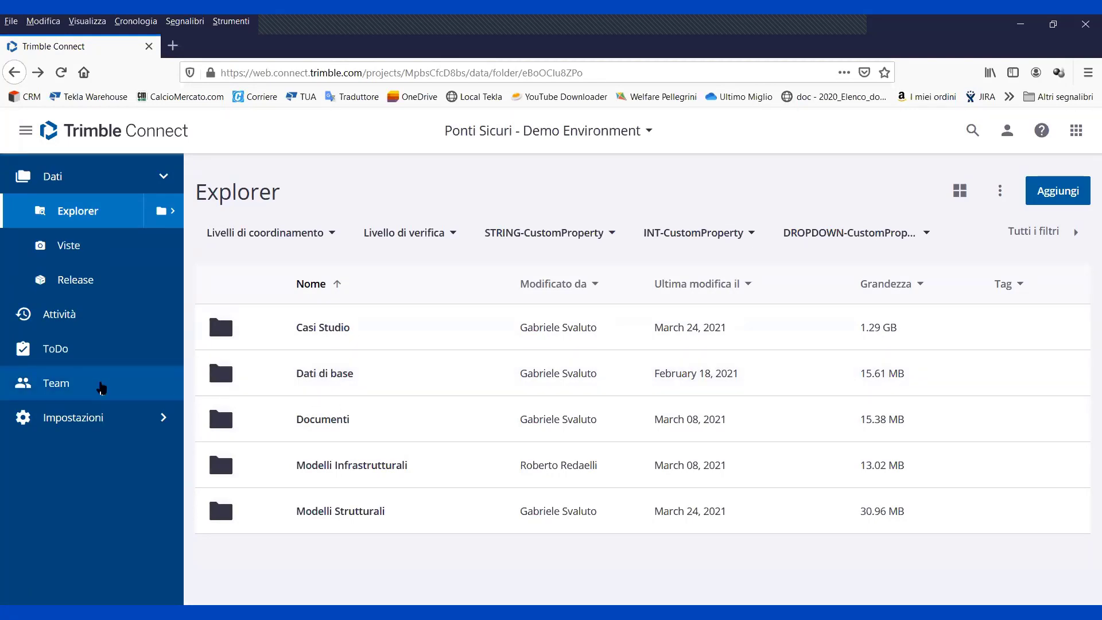
View the list of project team members and return to the project's file Explorer.
{"action": "left_click", "coordinate": [102, 388]}
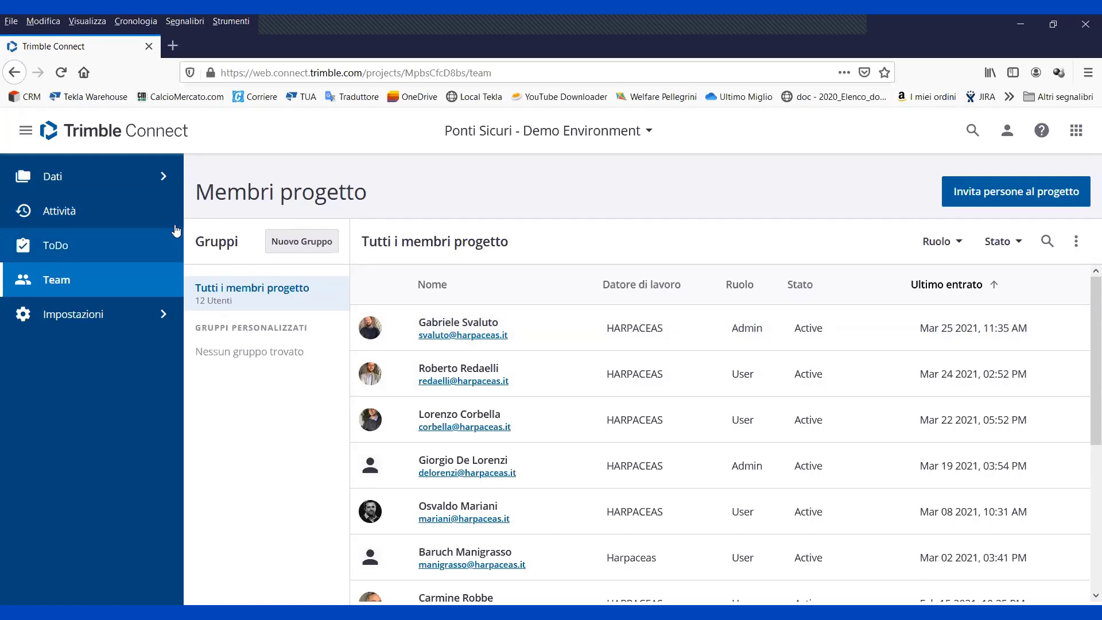
{"action": "left_click", "coordinate": [120, 193]}
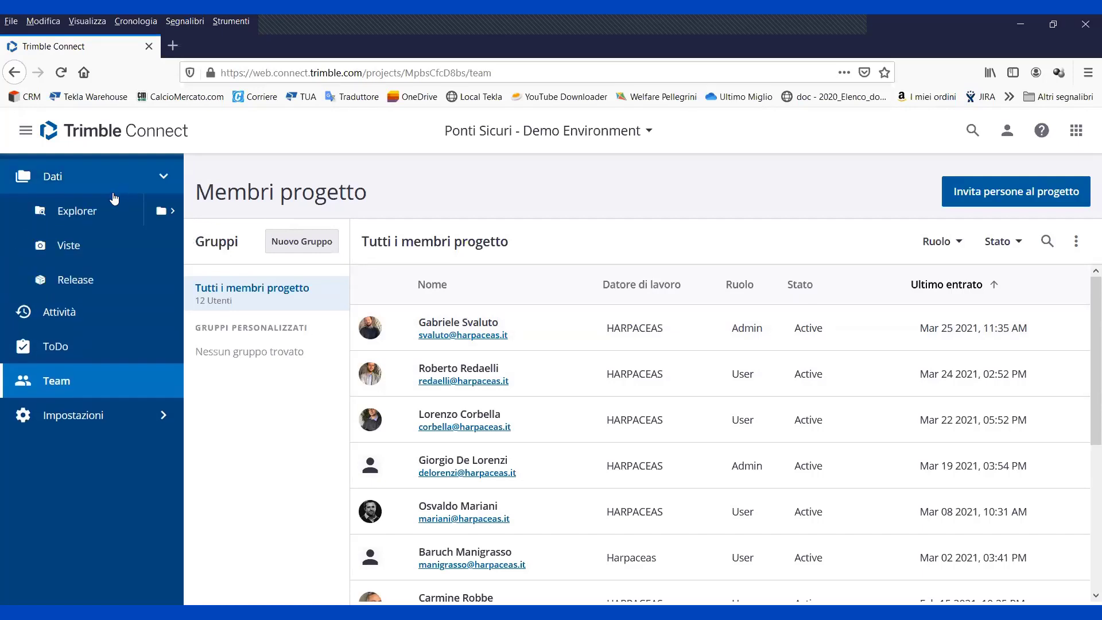
{"action": "left_click", "coordinate": [98, 218]}
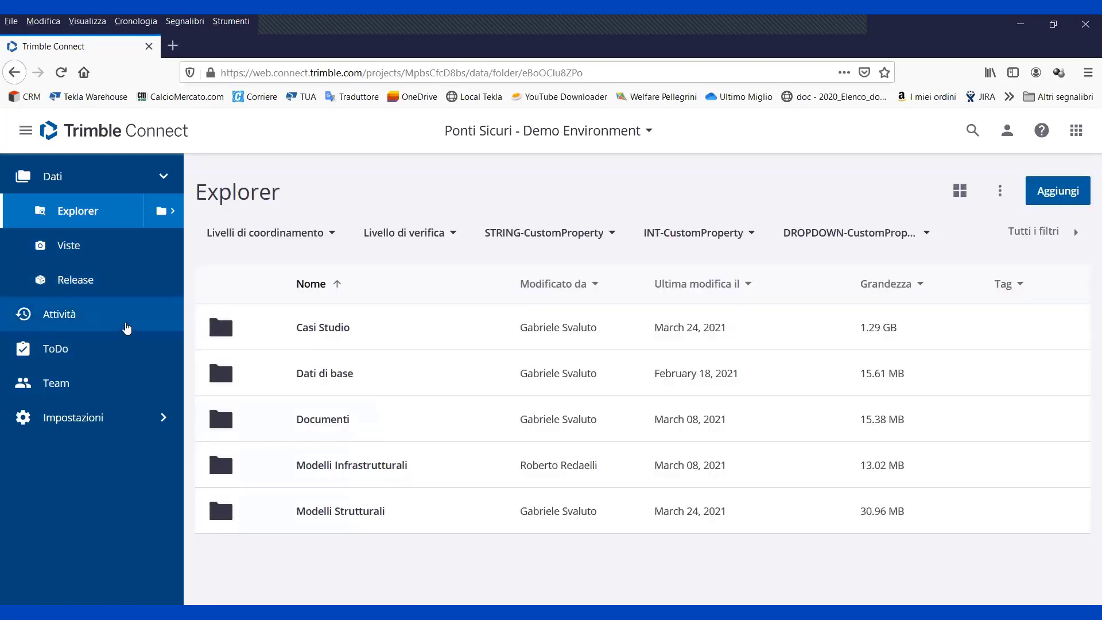
View the project's activity history and its ToDo list.
{"action": "left_click", "coordinate": [125, 326]}
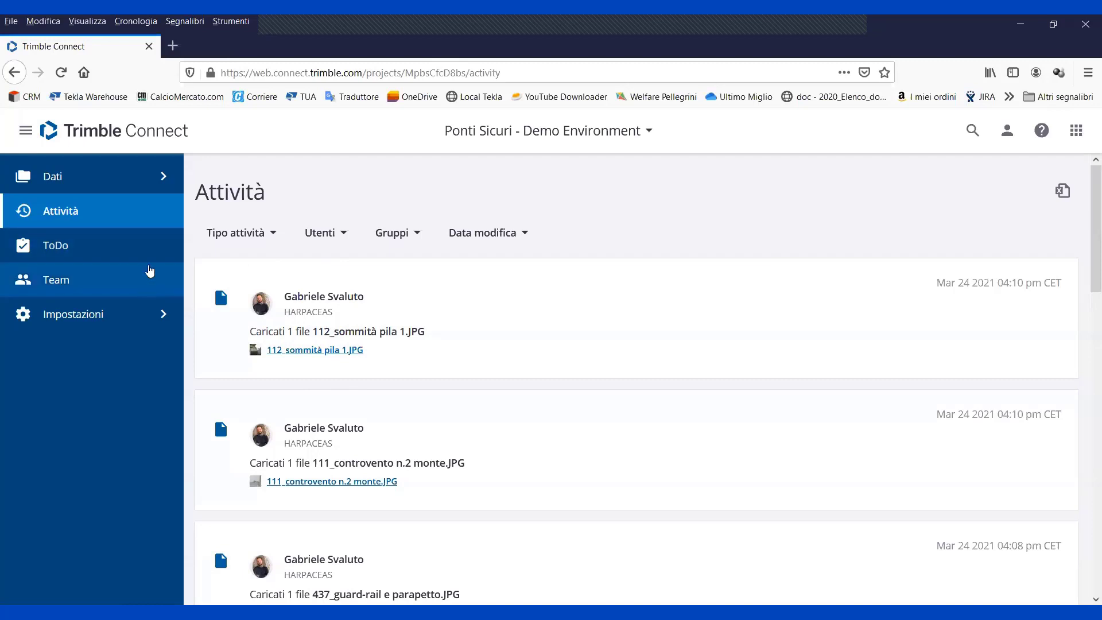
{"action": "left_click", "coordinate": [103, 258]}
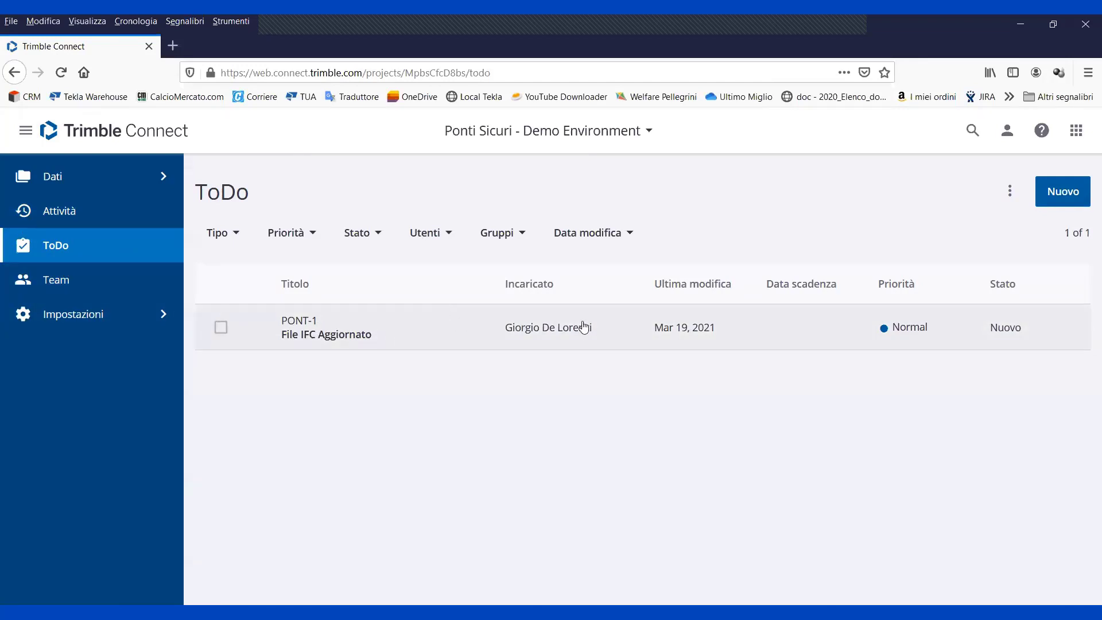
Start a new ToDo with additional details, priority Alta and due date 03/25/2021, and discard it without saving.
{"action": "left_click", "coordinate": [1063, 193]}
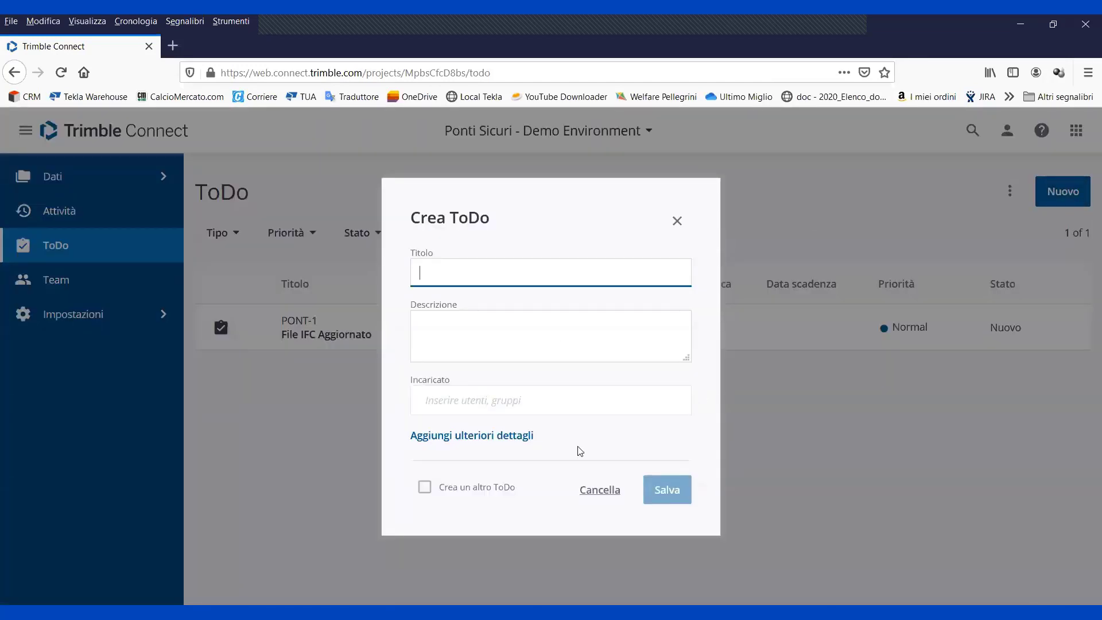
{"action": "left_click", "coordinate": [507, 437]}
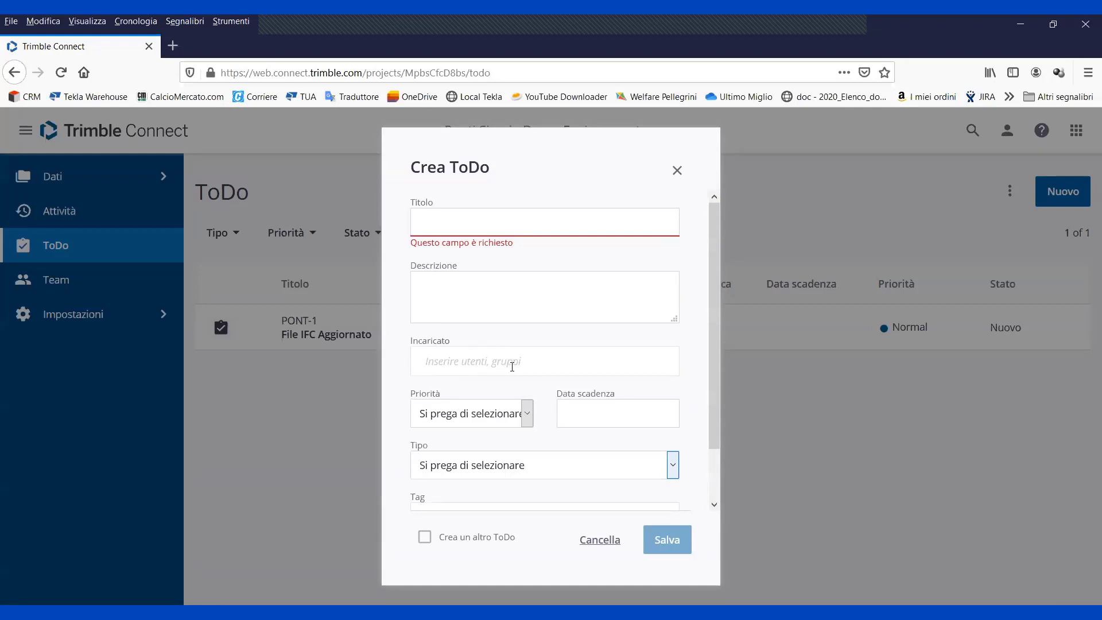
{"action": "left_click", "coordinate": [452, 356]}
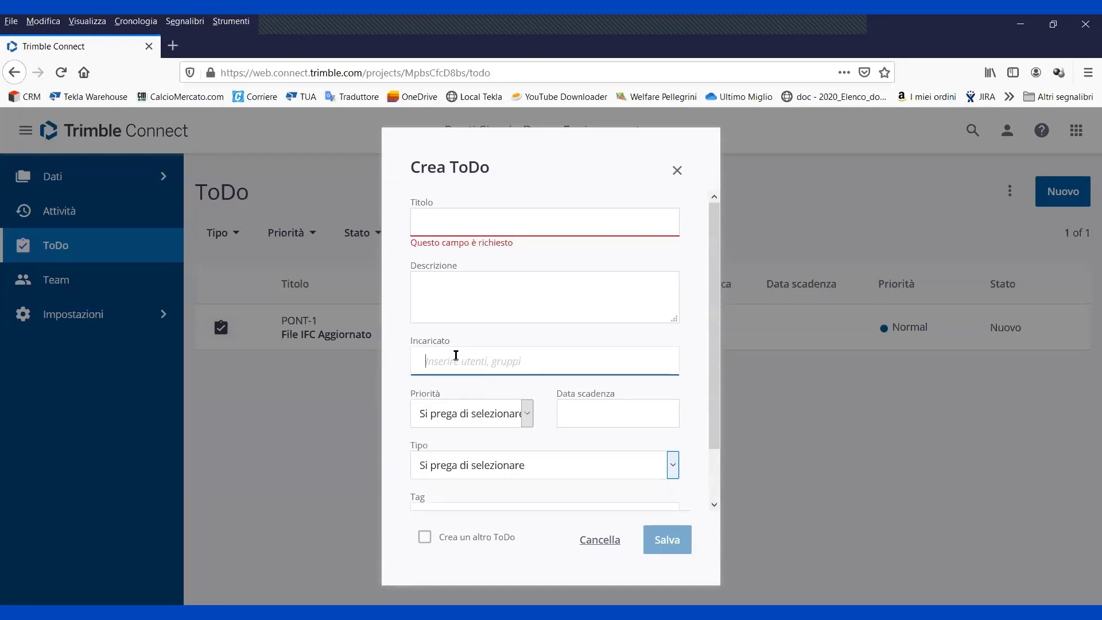
{"action": "left_click", "coordinate": [602, 412]}
{"action": "left_click", "coordinate": [664, 347]}
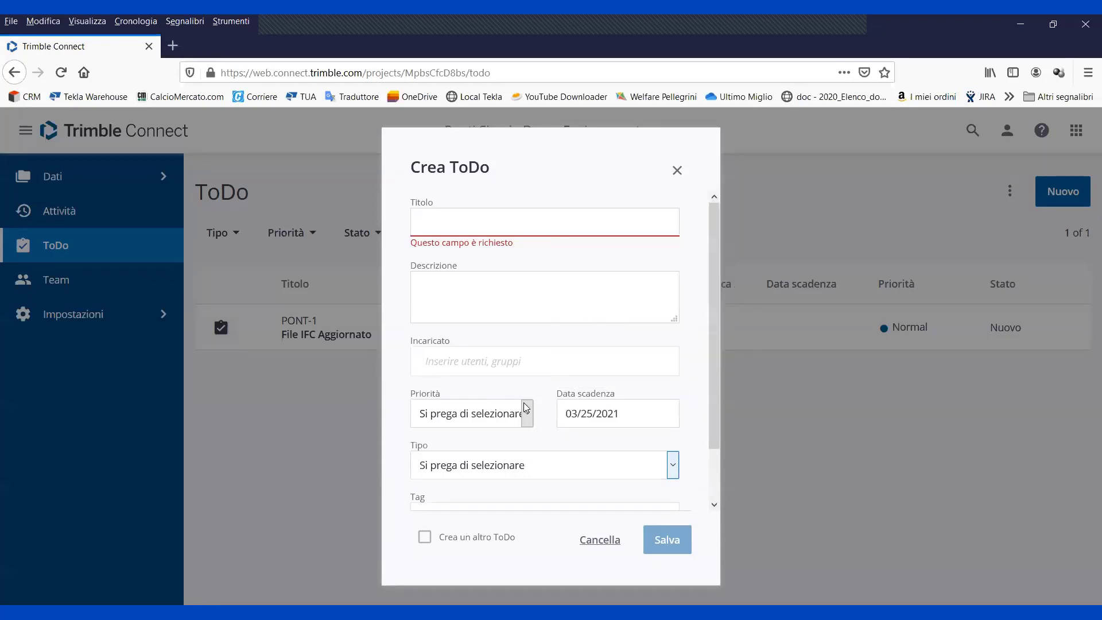
{"action": "left_click", "coordinate": [526, 408]}
{"action": "left_click", "coordinate": [501, 480]}
{"action": "scroll", "coordinate": [660, 425], "scroll_direction": "down", "scroll_amount": 2}
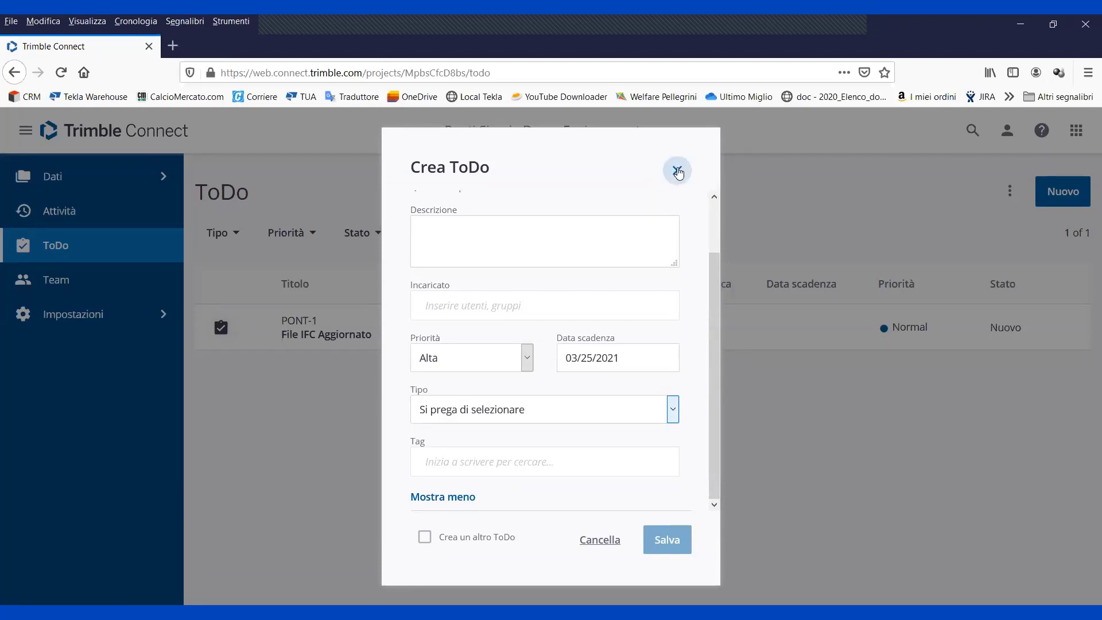
{"action": "left_click", "coordinate": [677, 171]}
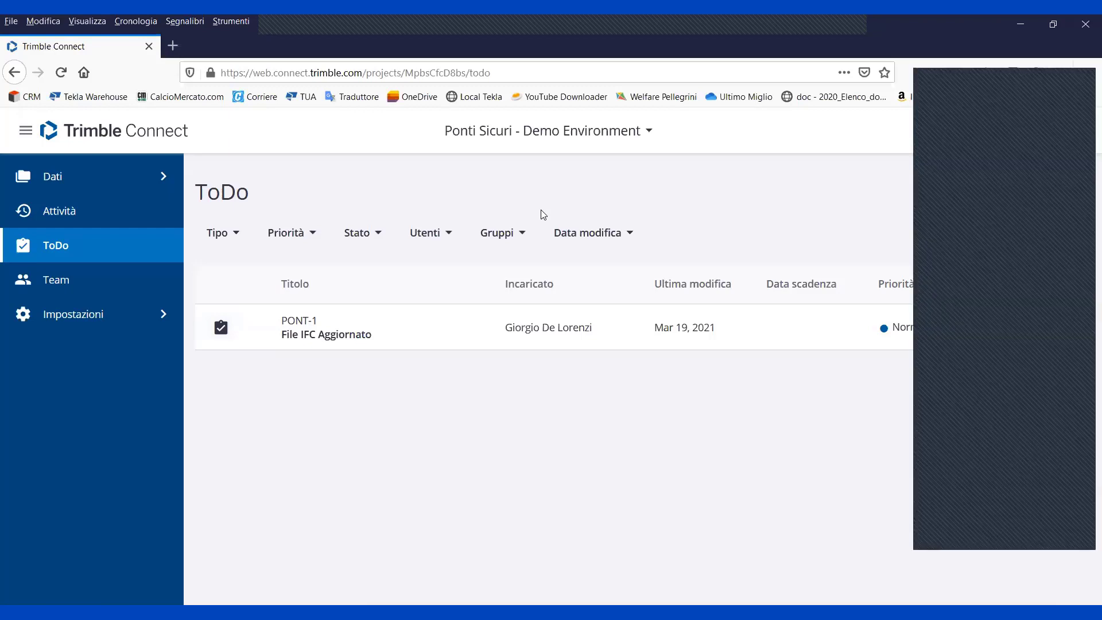
{"action": "left_click", "coordinate": [450, 320]}
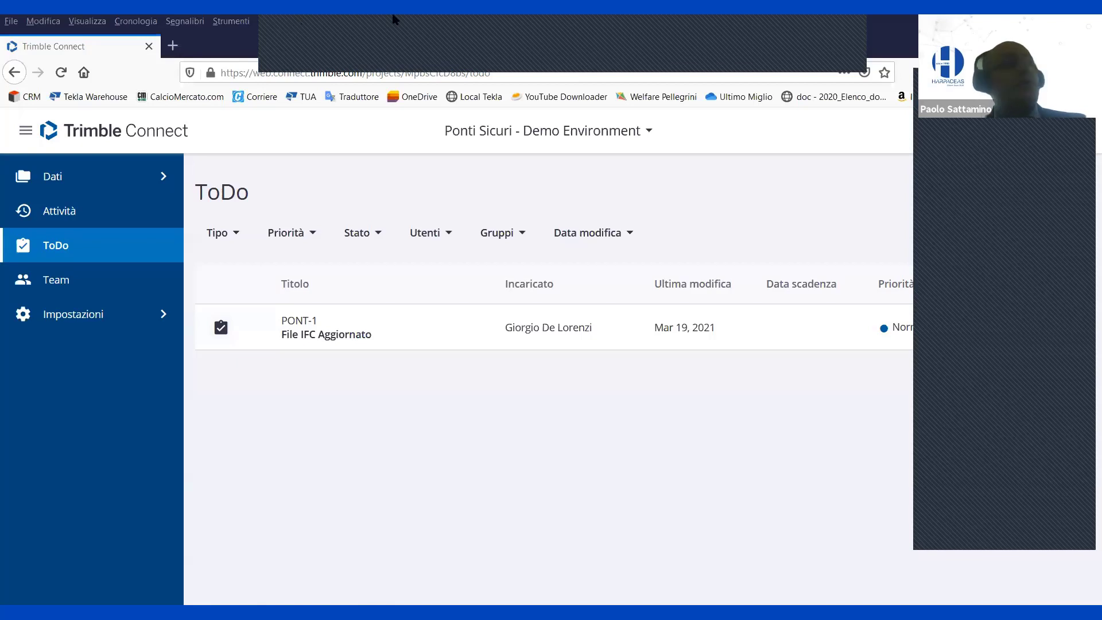
{"action": "left_click", "coordinate": [382, 40]}
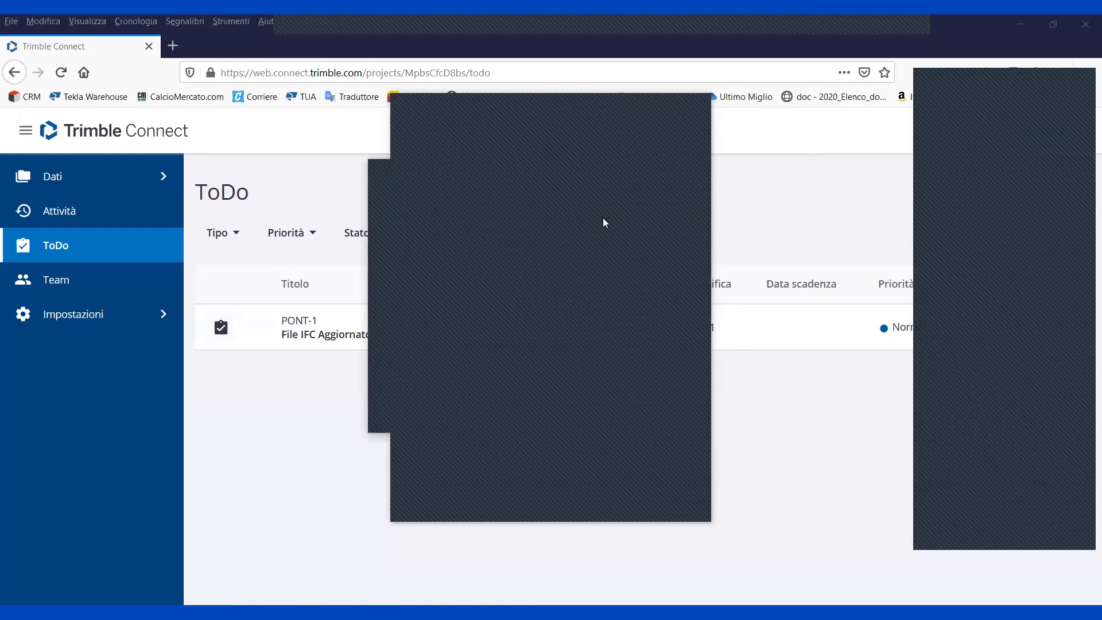
{"action": "left_click", "coordinate": [603, 177]}
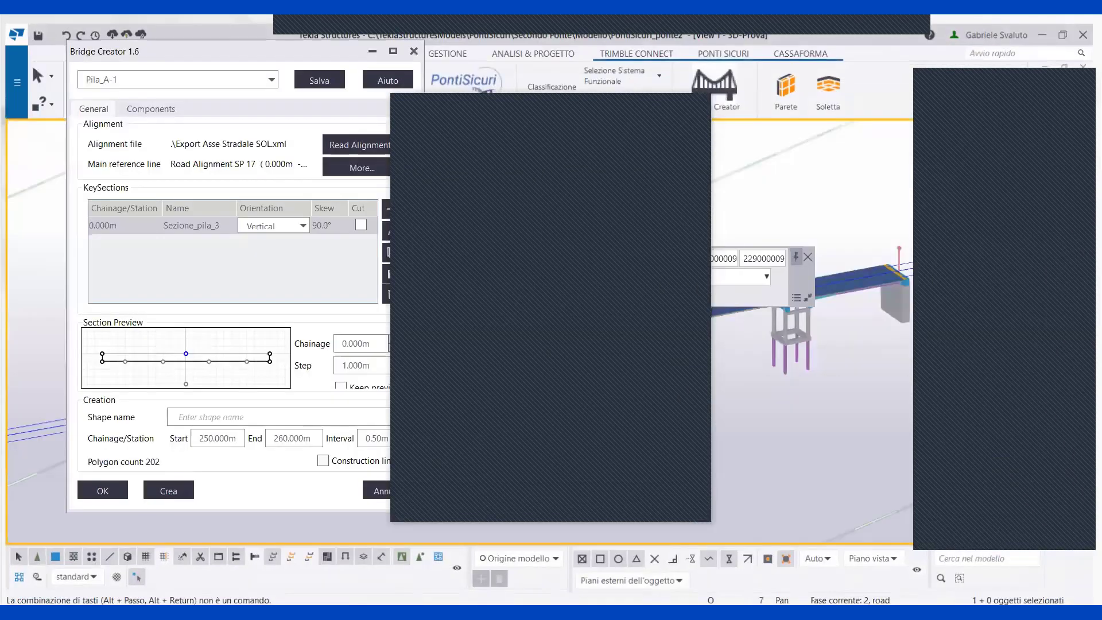
Switch to the Quadri Model Manager and highlight the Workset CRS entries in the Ponte Beverino model details.
{"action": "mouse_move", "coordinate": [480, 613]}
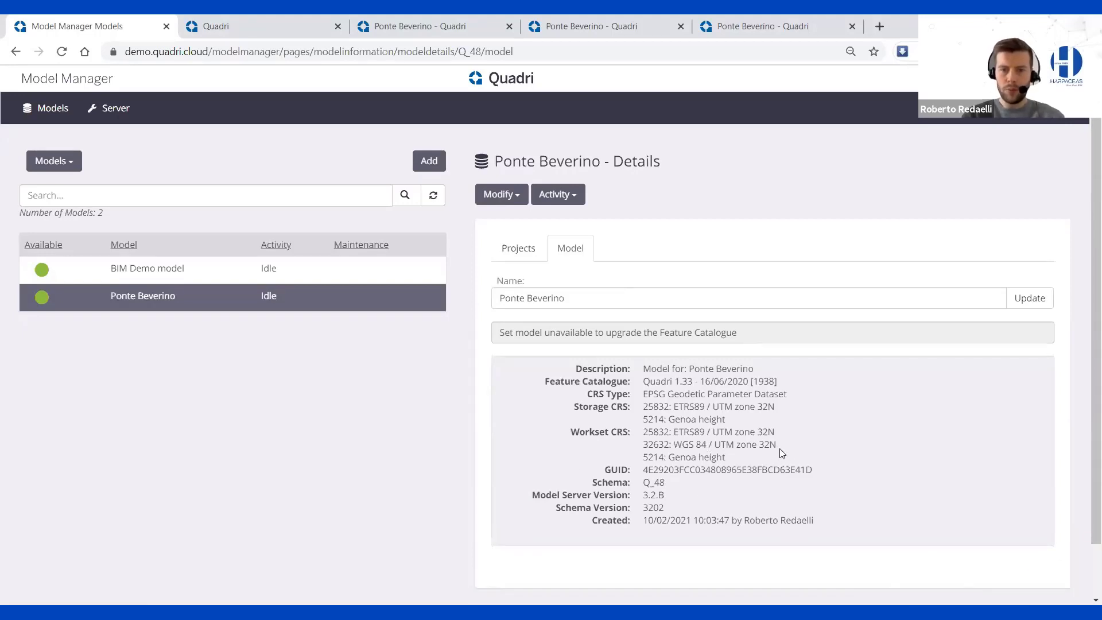
{"action": "left_click_drag", "start_coordinate": [777, 445], "coordinate": [570, 432]}
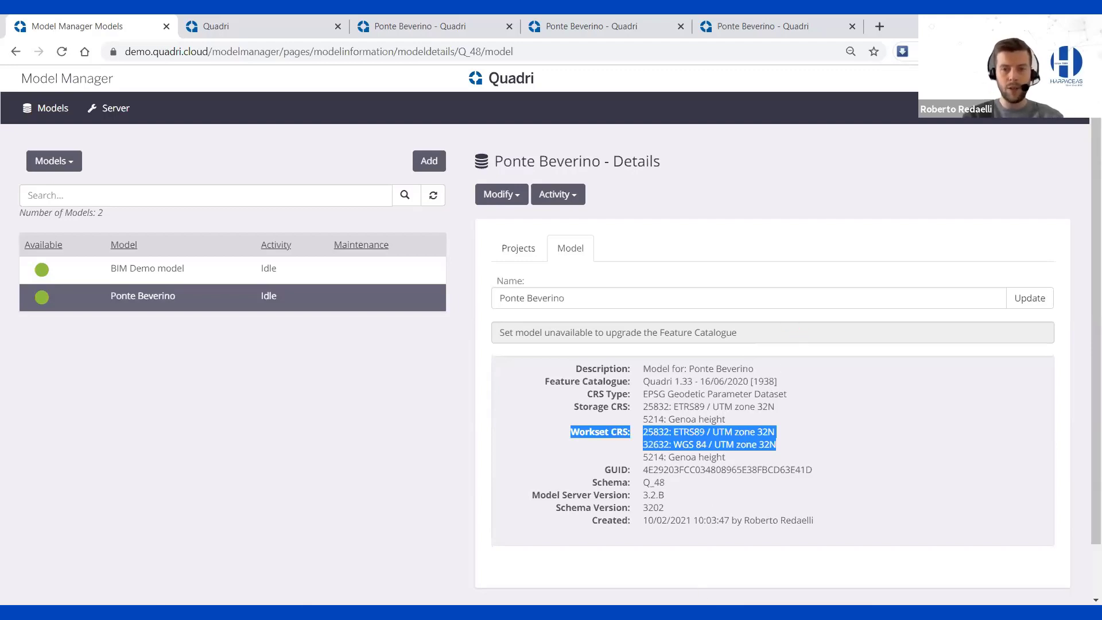
Switch to the Quadri desktop application and check the projected CRS property of the Ponte Beverino workset.
{"action": "mouse_move", "coordinate": [713, 610]}
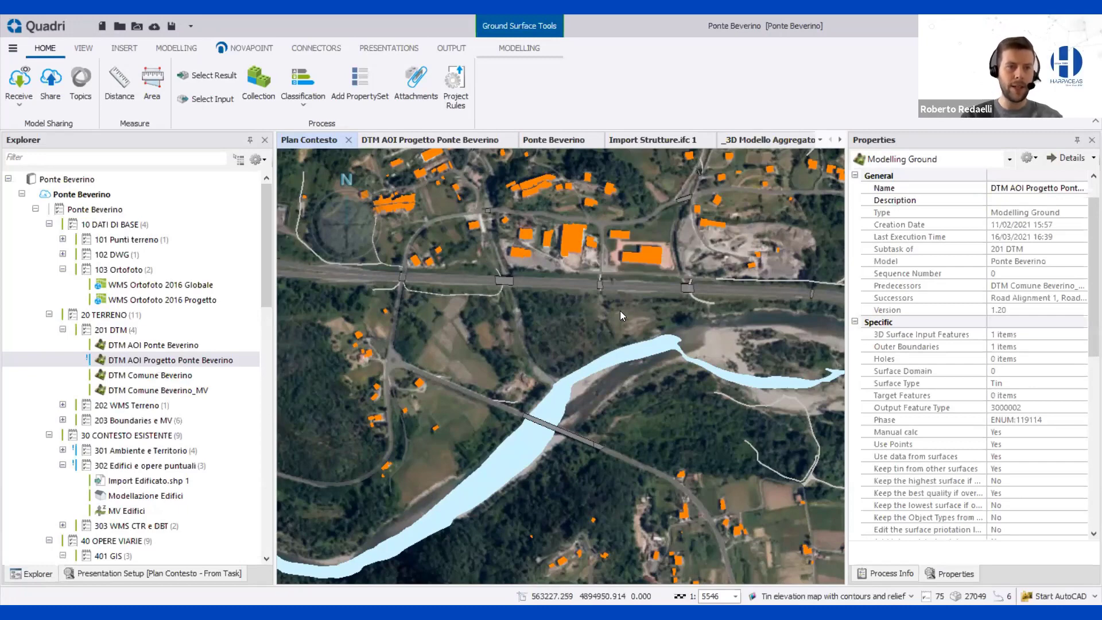
{"action": "left_click", "coordinate": [128, 195]}
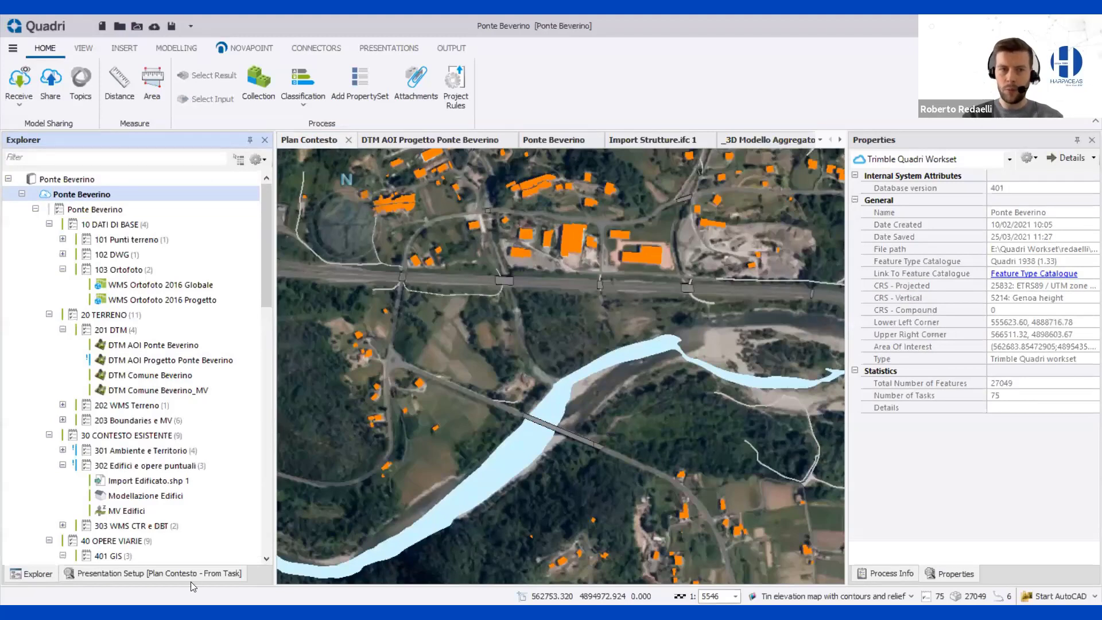
{"action": "left_click", "coordinate": [913, 286]}
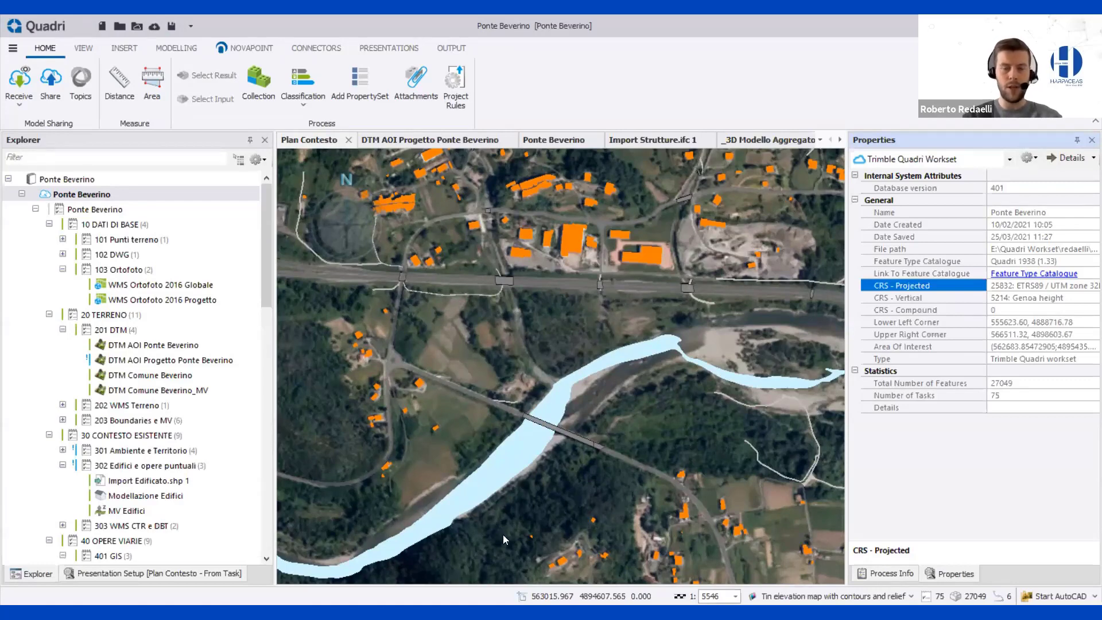
Widen the Plan Contesto map view and look over the area around the river and bridge.
{"action": "left_click", "coordinate": [537, 471]}
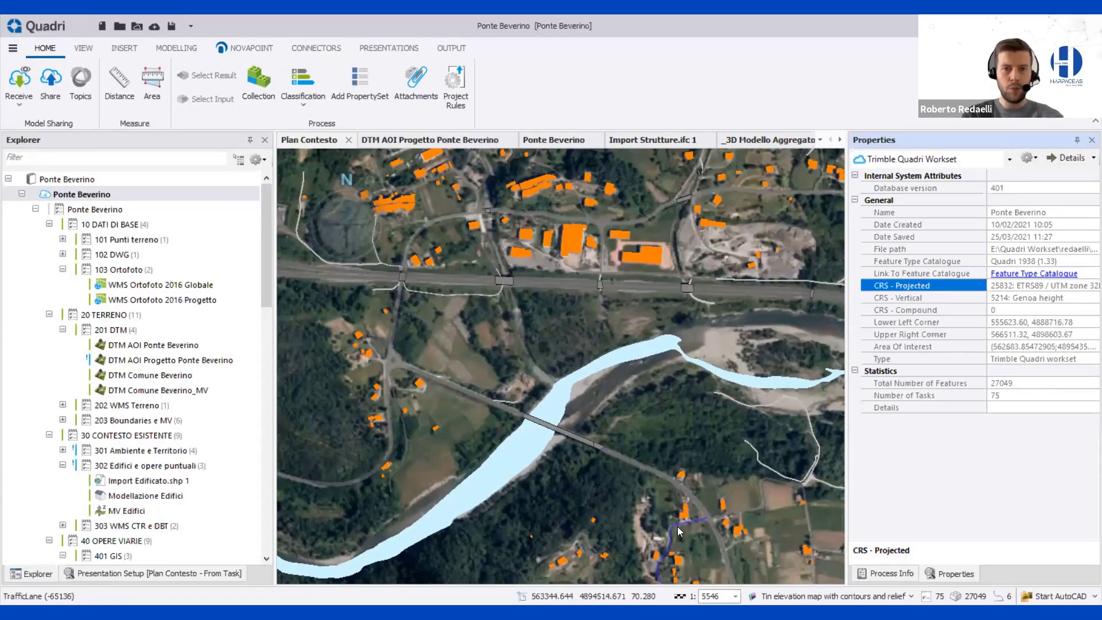
{"action": "left_click", "coordinate": [317, 172]}
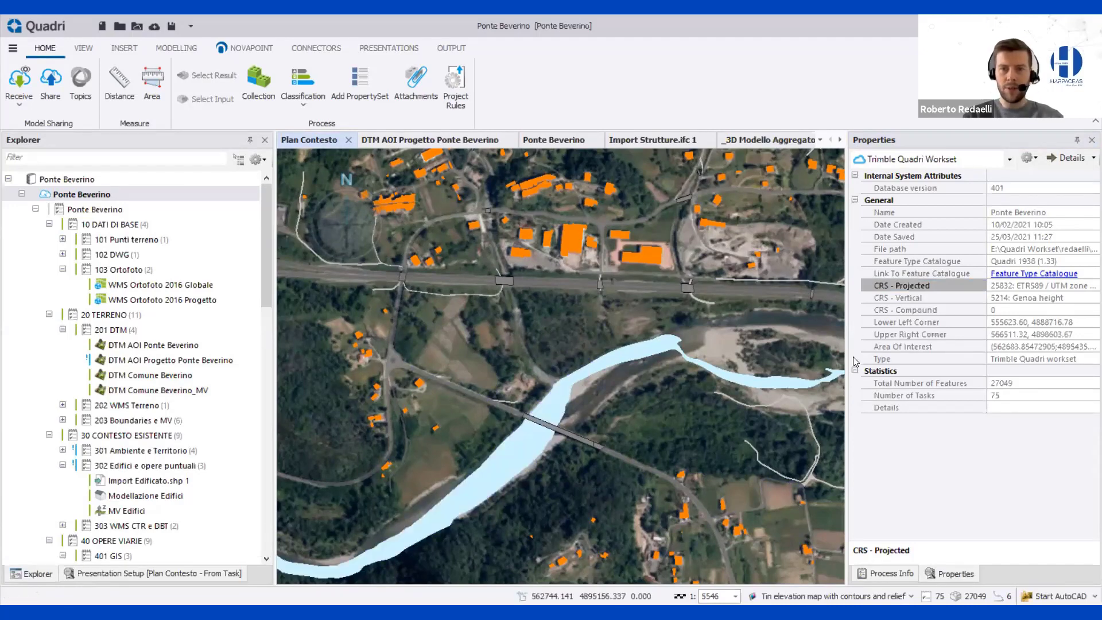
{"action": "left_click_drag", "start_coordinate": [847, 360], "coordinate": [921, 353]}
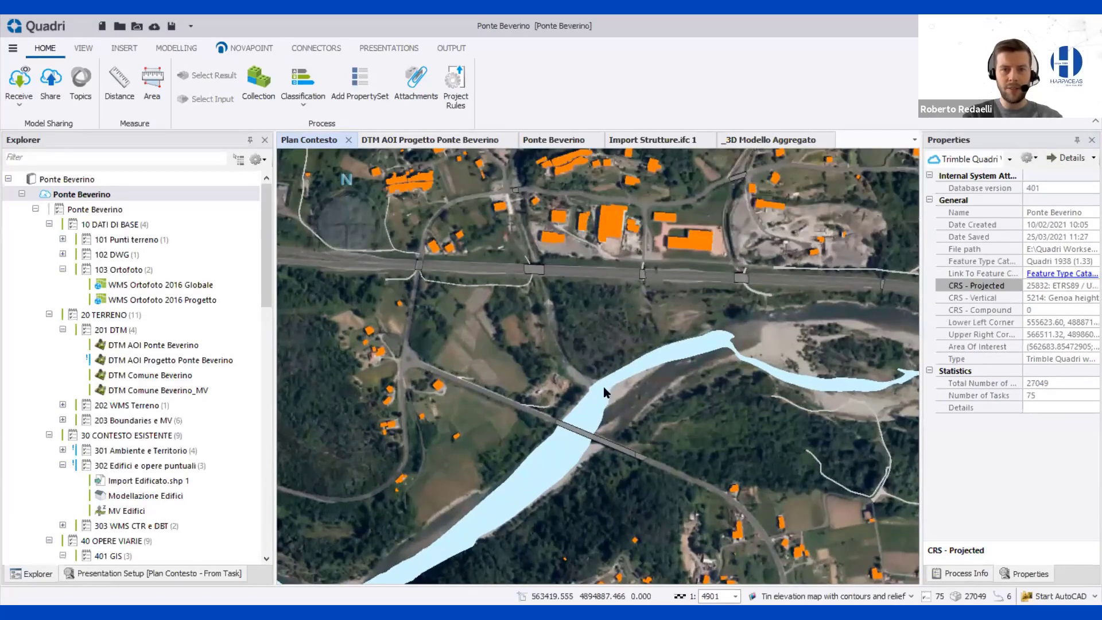
{"action": "scroll", "coordinate": [611, 400], "scroll_direction": "down", "scroll_amount": 3}
{"action": "scroll", "coordinate": [582, 400], "scroll_direction": "up", "scroll_amount": 3}
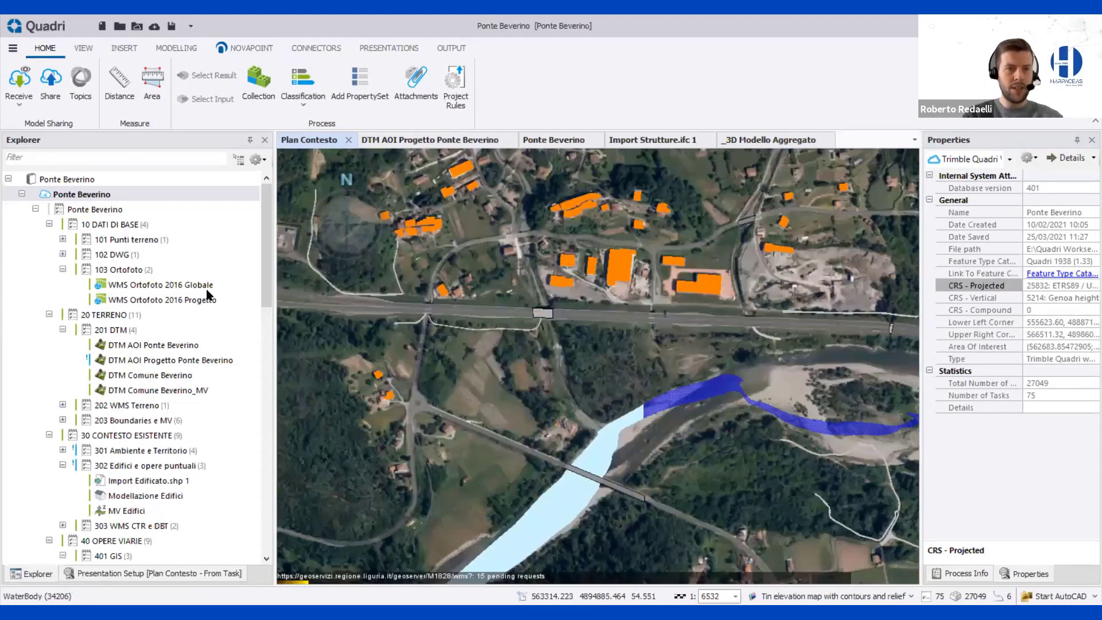
Open the WMS Ortofoto 2016 Progetto task to check its WMS and CRS settings, and close it unchanged.
{"action": "left_click", "coordinate": [186, 300]}
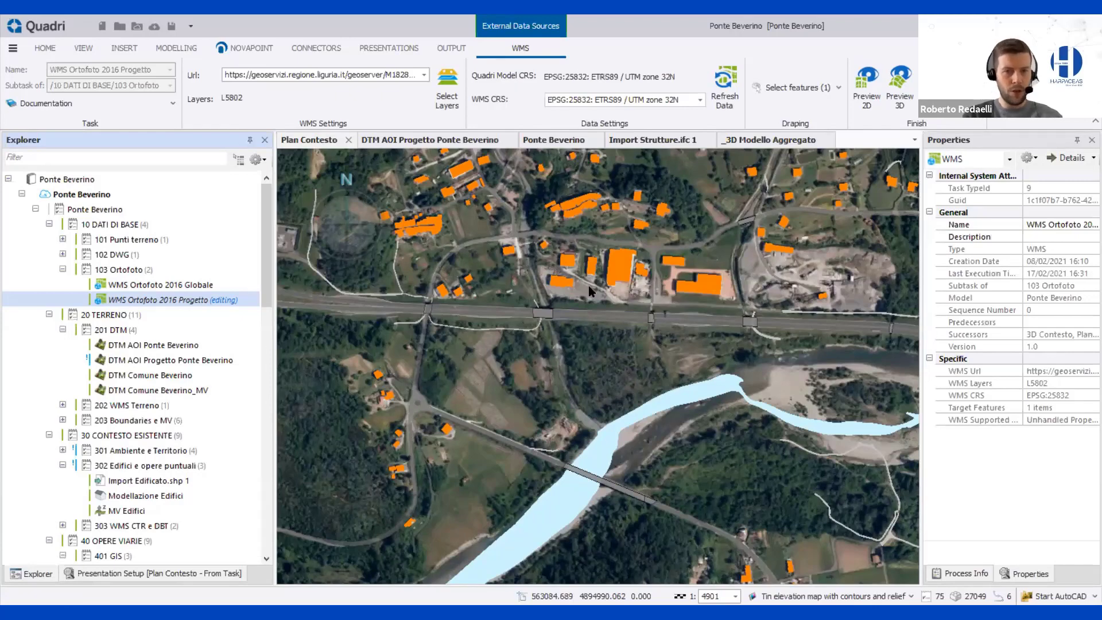
{"action": "left_click", "coordinate": [698, 320]}
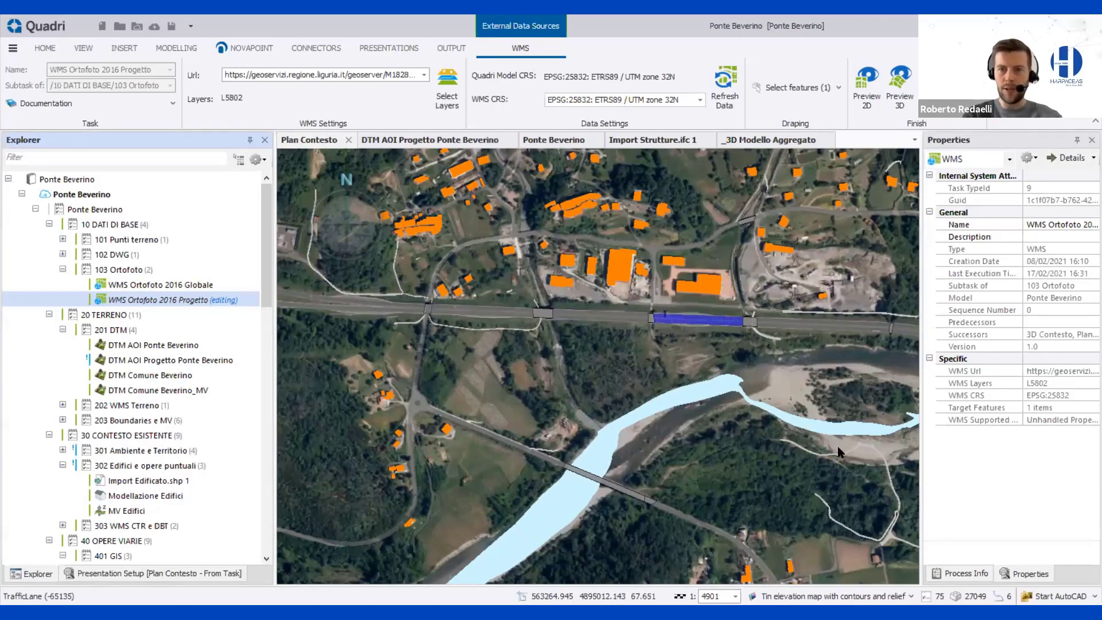
{"action": "middle_click_drag", "start_coordinate": [838, 447], "coordinate": [812, 456]}
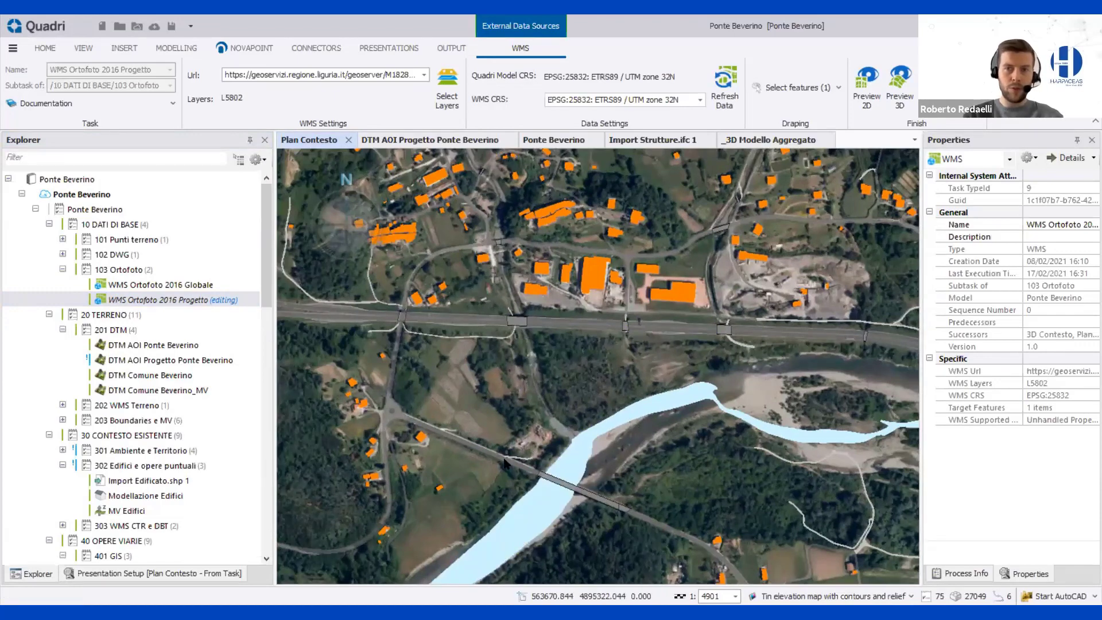
{"action": "key", "text": "Escape"}
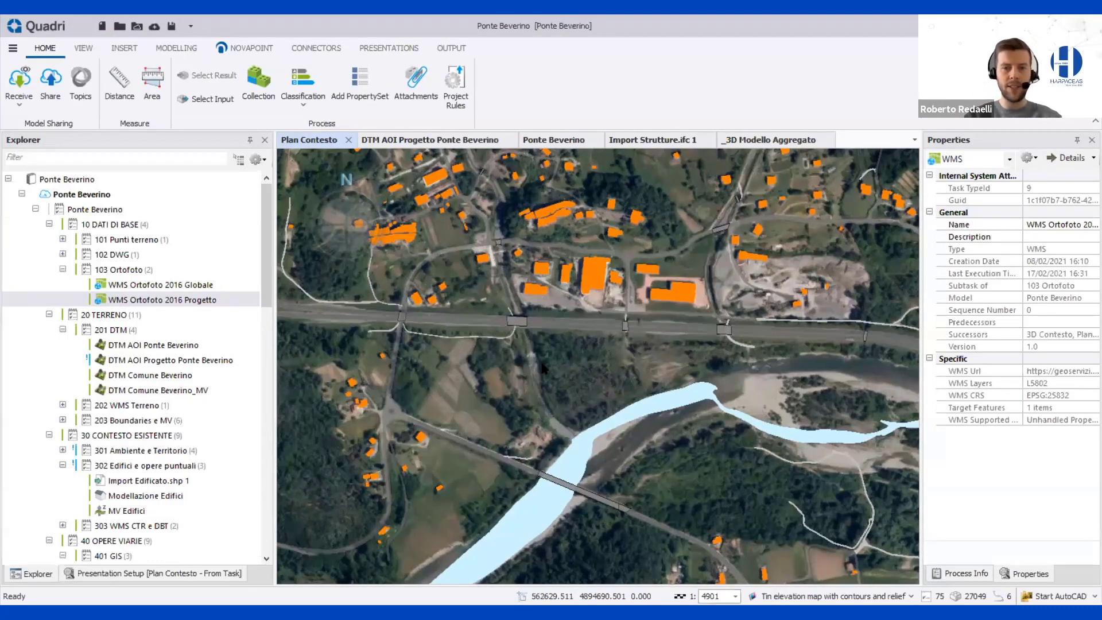
Inspect the bridge over the river up close in the Plan Contesto map and return to the wider context.
{"action": "middle_click_drag", "start_coordinate": [599, 487], "coordinate": [681, 437]}
{"action": "scroll", "coordinate": [611, 421], "scroll_direction": "up", "scroll_amount": 2}
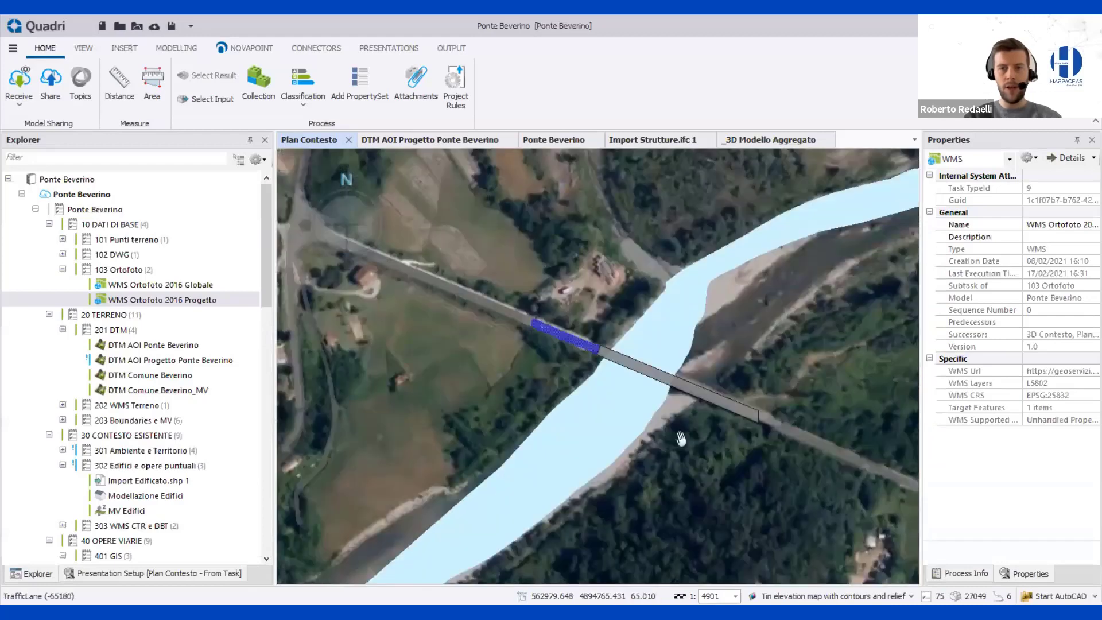
{"action": "middle_click_drag", "start_coordinate": [664, 209], "coordinate": [631, 249]}
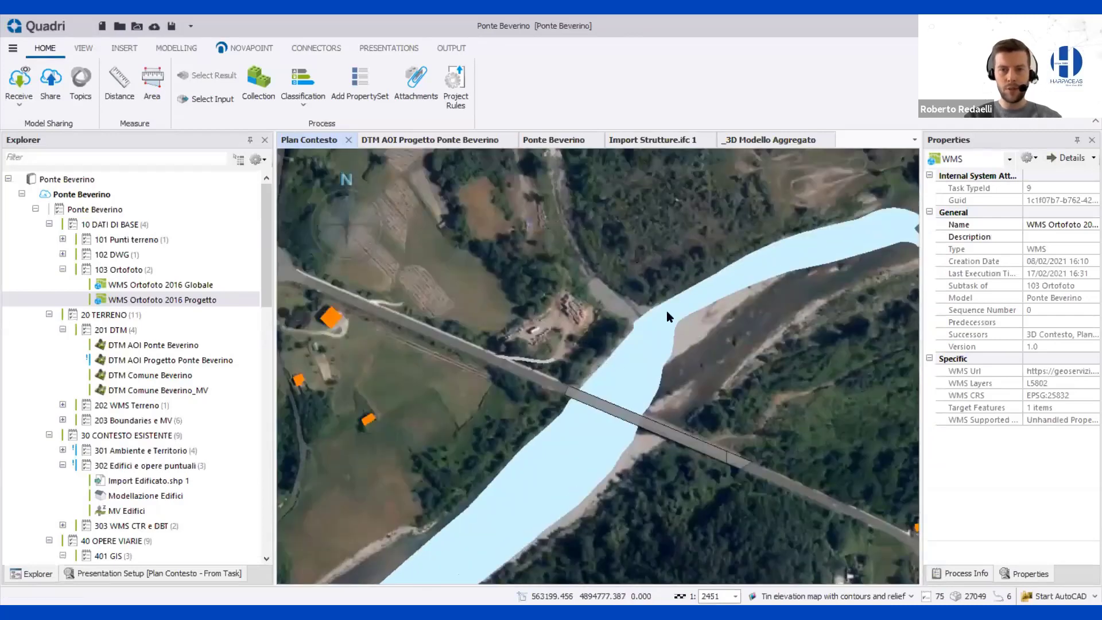
{"action": "scroll", "coordinate": [693, 307], "scroll_direction": "down", "scroll_amount": 2}
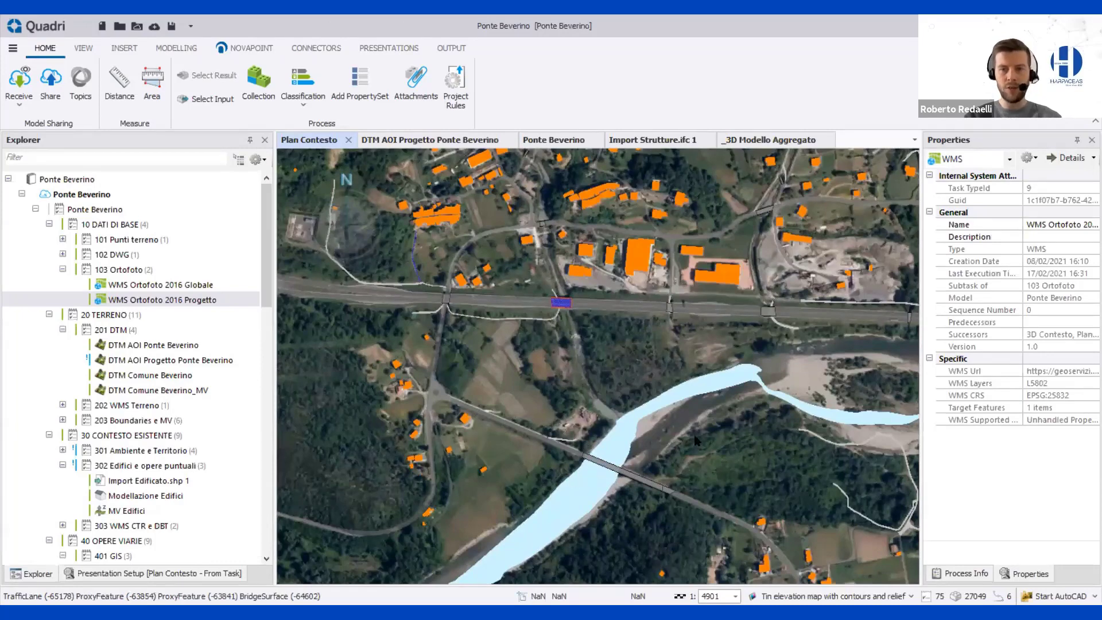
Check the properties of a local road feature and the BridgeSurface over the river in Plan Contesto, and clear the selection.
{"action": "left_click", "coordinate": [565, 441]}
{"action": "scroll", "coordinate": [579, 467], "scroll_direction": "up", "scroll_amount": 1}
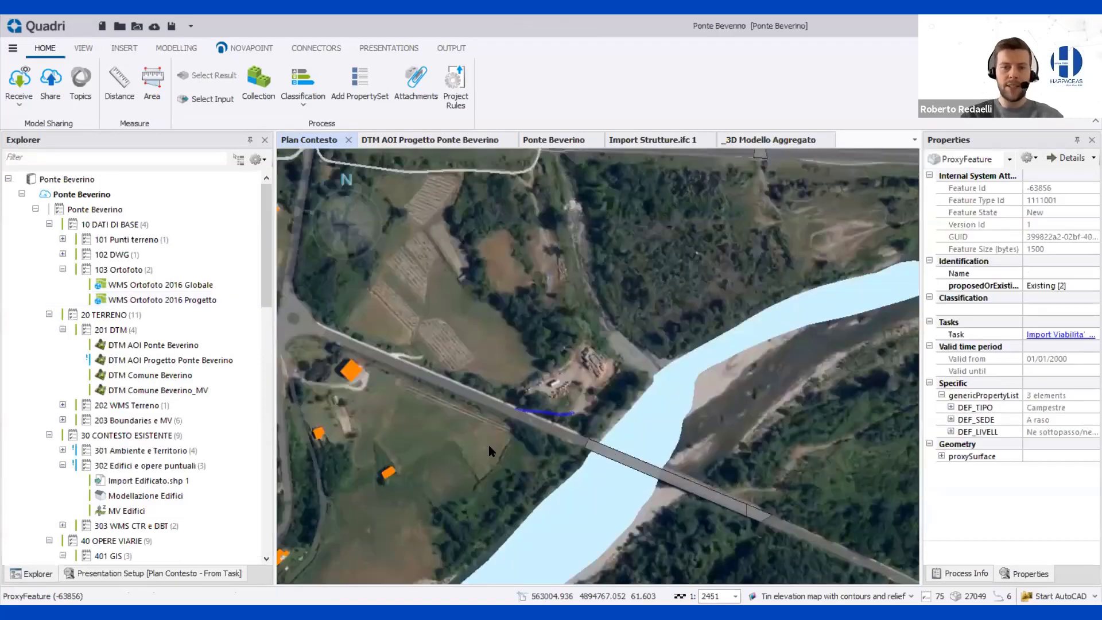
{"action": "left_click", "coordinate": [515, 423]}
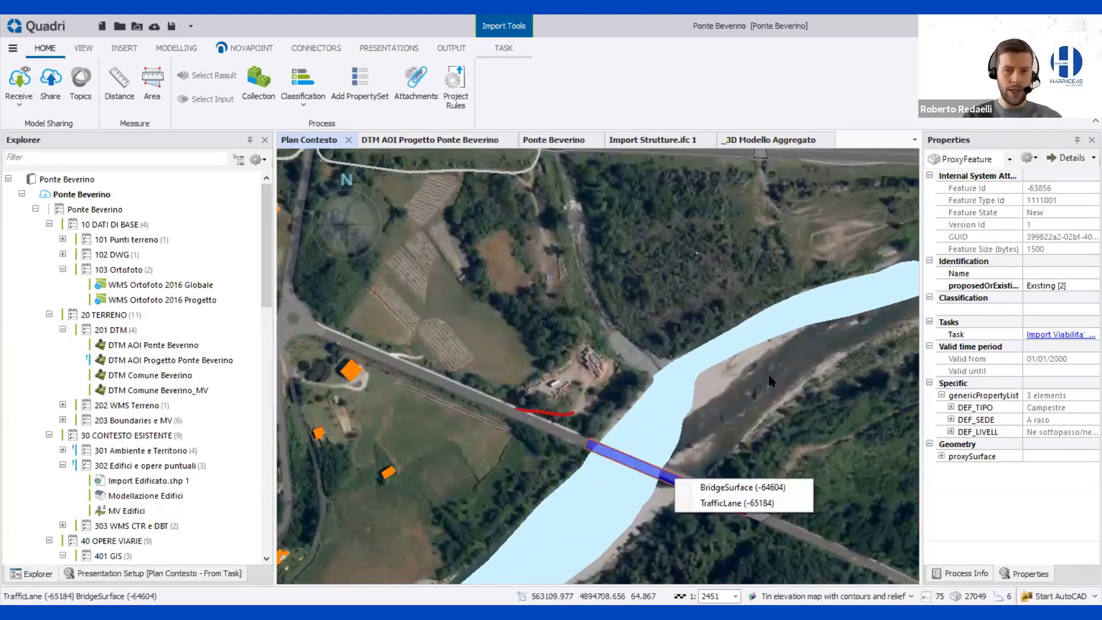
{"action": "left_click", "coordinate": [743, 487]}
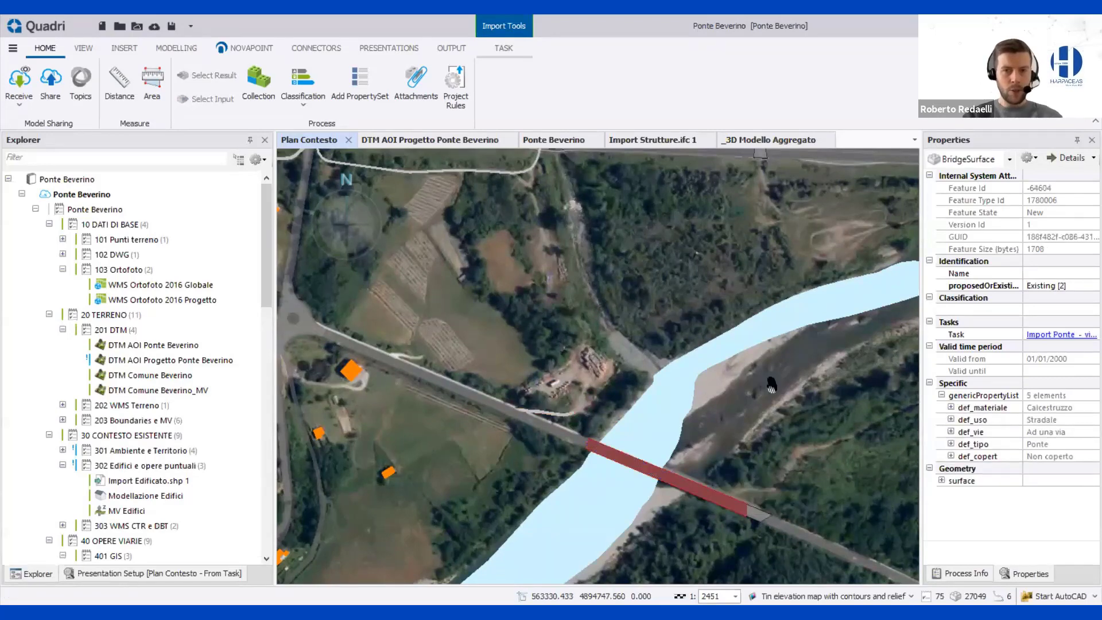
{"action": "left_click", "coordinate": [720, 414]}
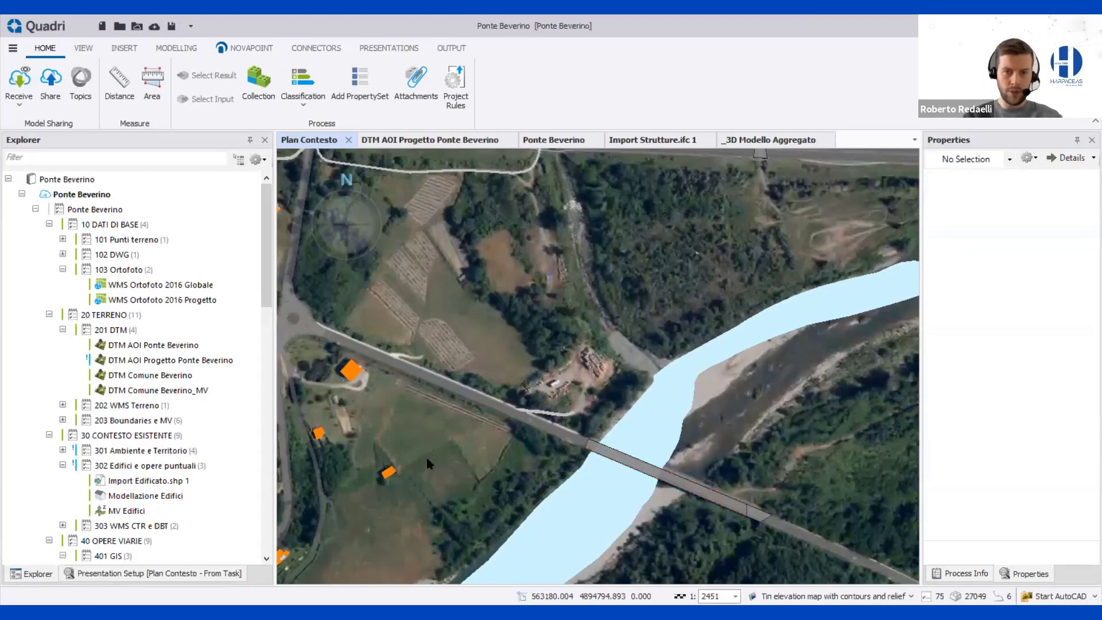
{"action": "scroll", "coordinate": [717, 449], "scroll_direction": "down", "scroll_amount": 2}
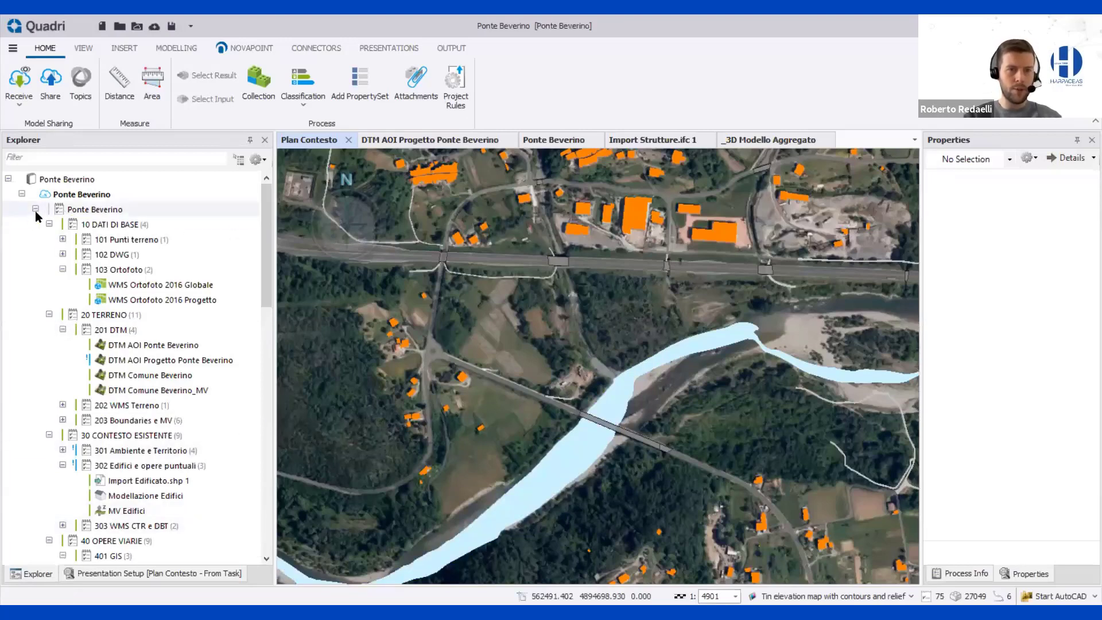
Review the Ponte Beverino project task and its 10 DATI DI BASE and 20 TERRENO summary tasks.
{"action": "left_click", "coordinate": [71, 210]}
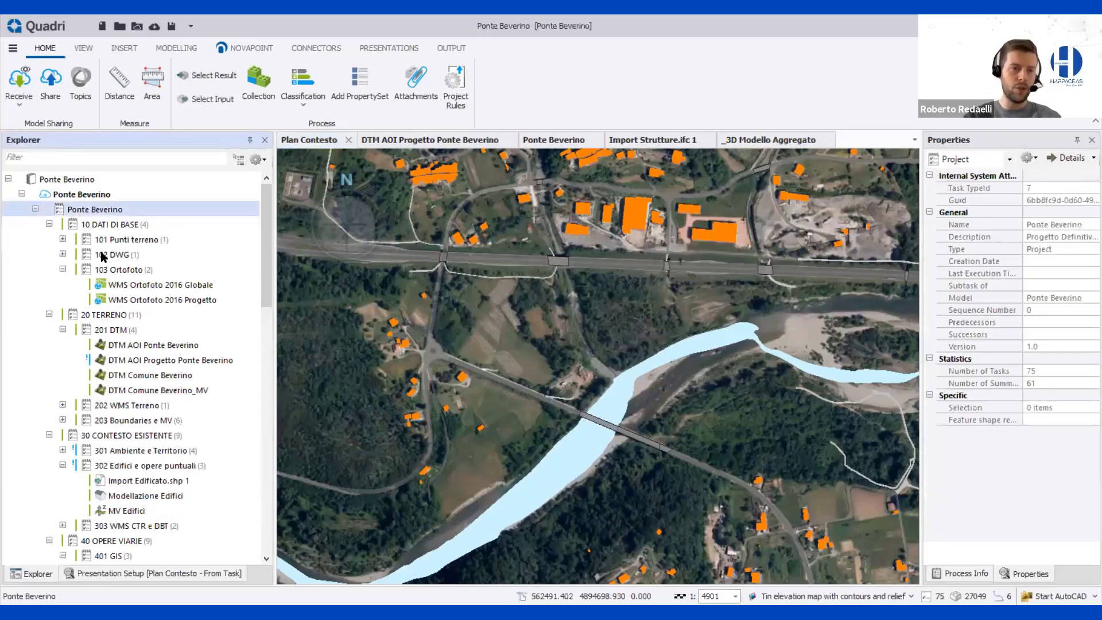
{"action": "left_click", "coordinate": [112, 224]}
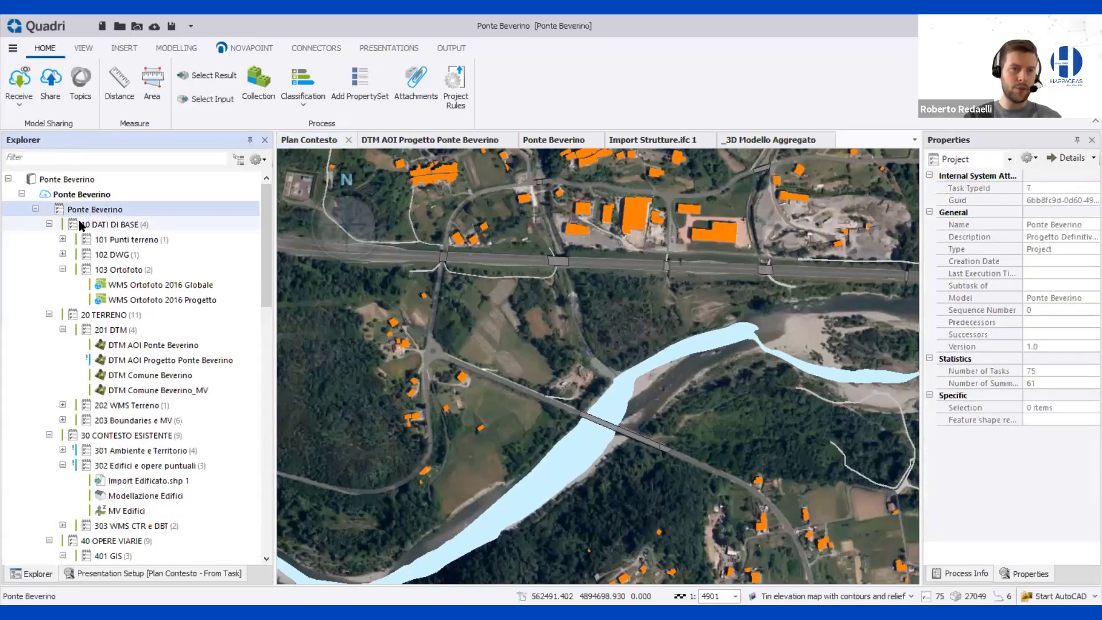
{"action": "left_click", "coordinate": [118, 314]}
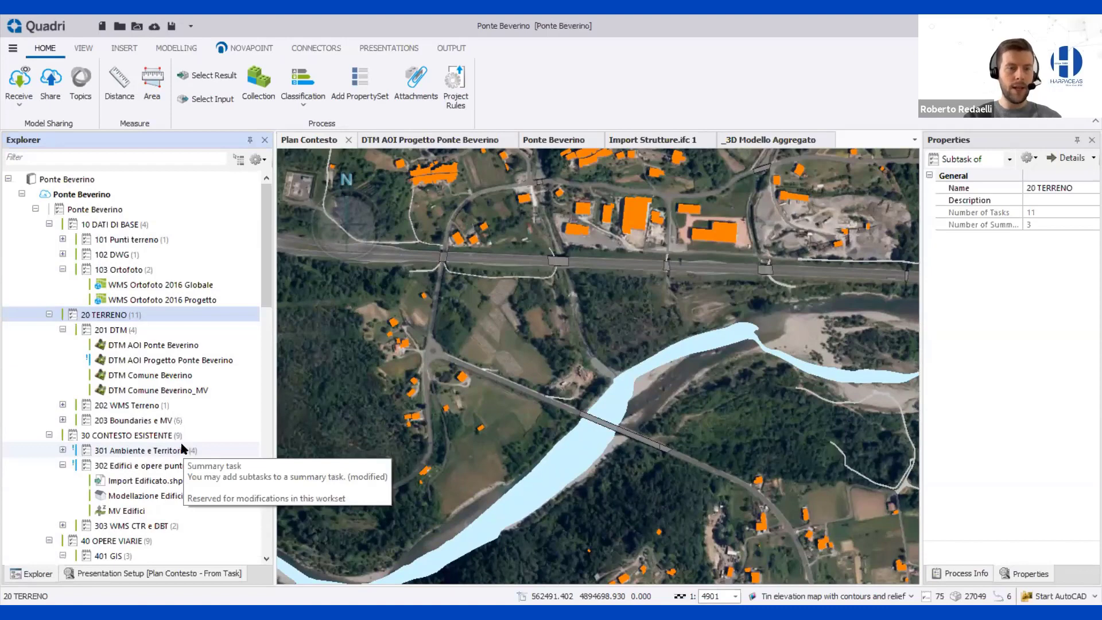
Open the DTM AOI Progetto Ponte Beverino 3D view and examine the terrain model's relief up close and as a whole.
{"action": "left_click", "coordinate": [400, 138]}
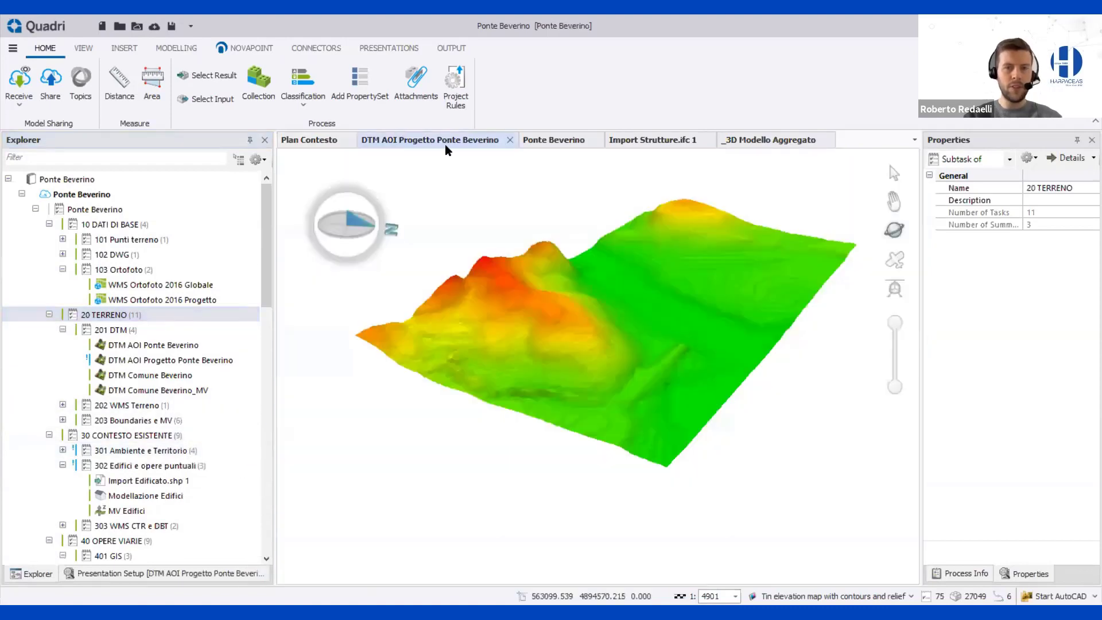
{"action": "middle_click_drag", "start_coordinate": [723, 311], "coordinate": [696, 337]}
{"action": "scroll", "coordinate": [692, 347], "scroll_direction": "down", "scroll_amount": 3}
{"action": "left_click", "coordinate": [894, 229]}
{"action": "left_click_drag", "start_coordinate": [660, 356], "coordinate": [693, 413]}
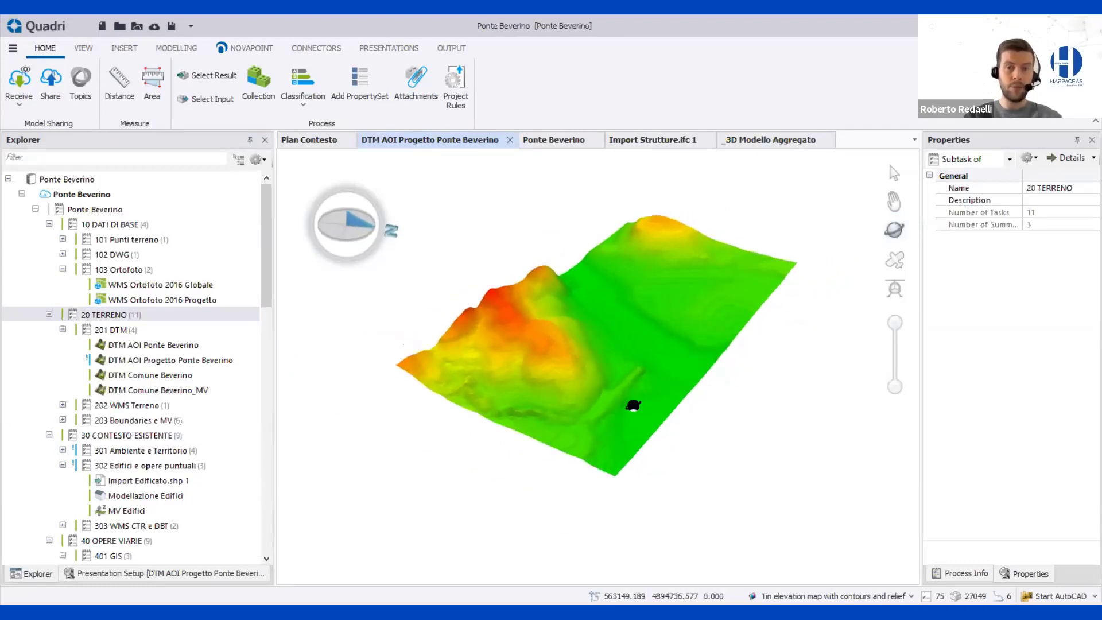
{"action": "scroll", "coordinate": [578, 328], "scroll_direction": "up", "scroll_amount": 2}
{"action": "scroll", "coordinate": [577, 329], "scroll_direction": "up", "scroll_amount": 2}
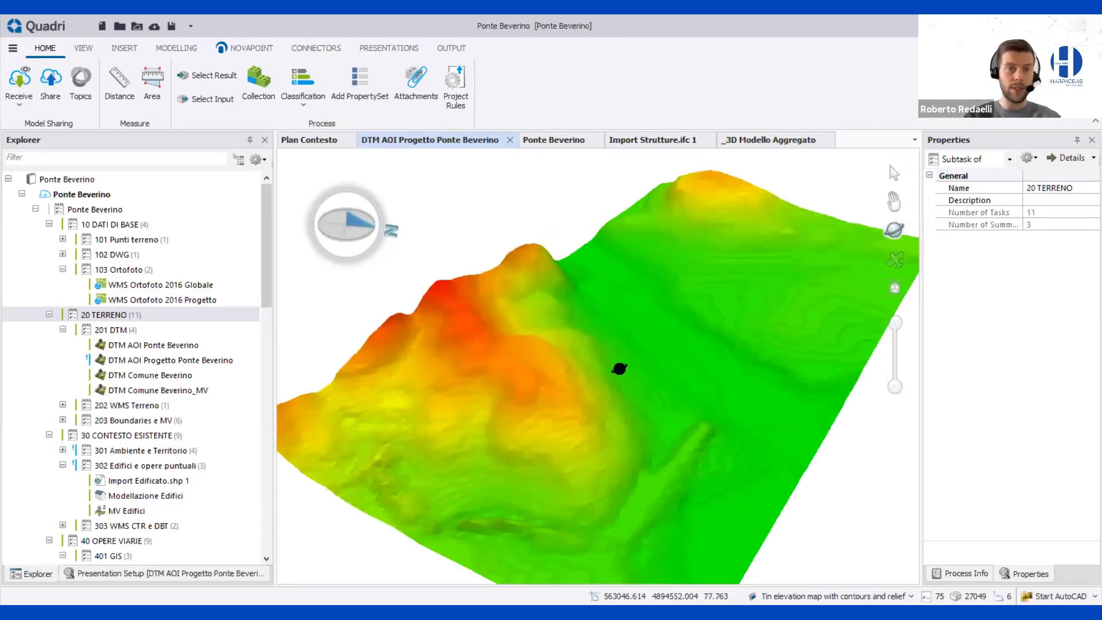
{"action": "scroll", "coordinate": [618, 369], "scroll_direction": "down", "scroll_amount": 2}
Look over the terrain modelling tools and the Novapoint road and rail design tools with the project terrain in view.
{"action": "left_click", "coordinate": [167, 52]}
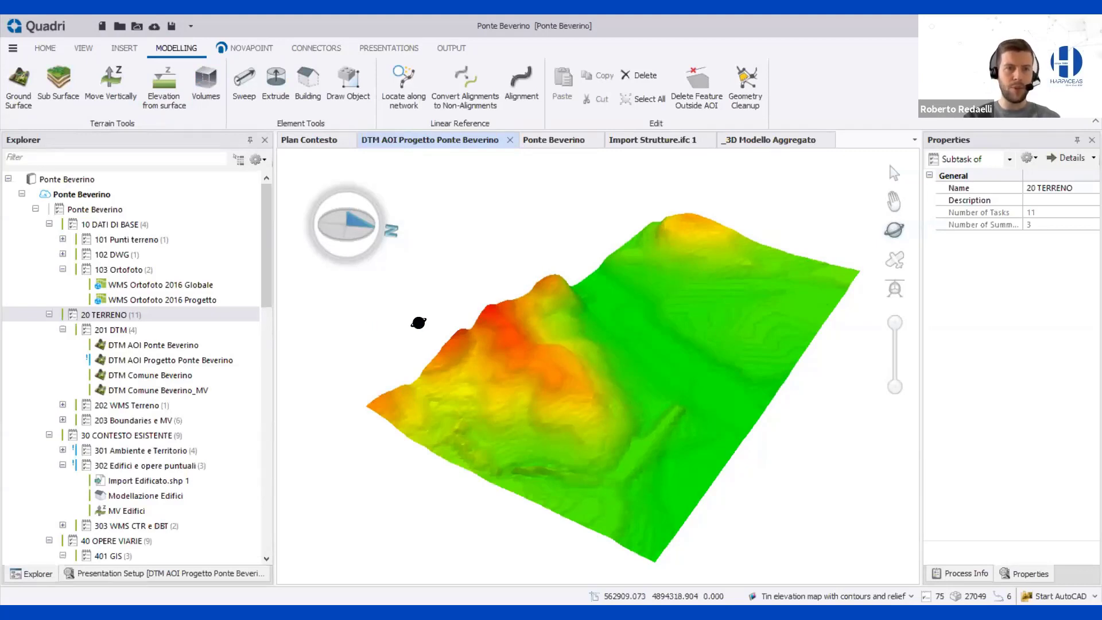
{"action": "left_click_drag", "start_coordinate": [661, 469], "coordinate": [655, 442]}
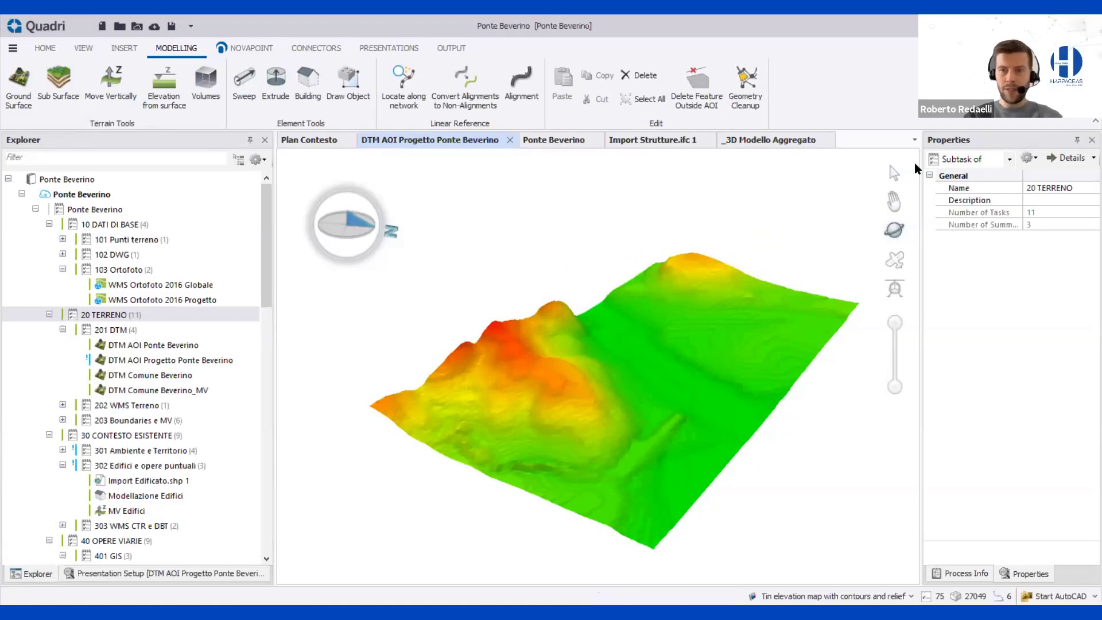
{"action": "left_click_drag", "start_coordinate": [643, 478], "coordinate": [686, 451]}
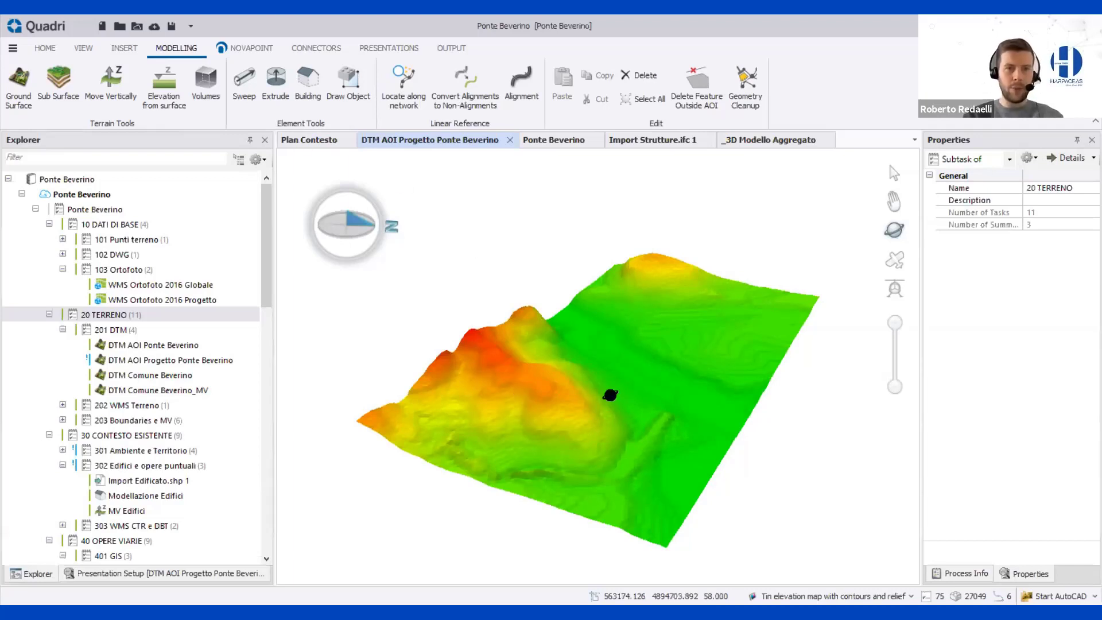
{"action": "left_click", "coordinate": [246, 48]}
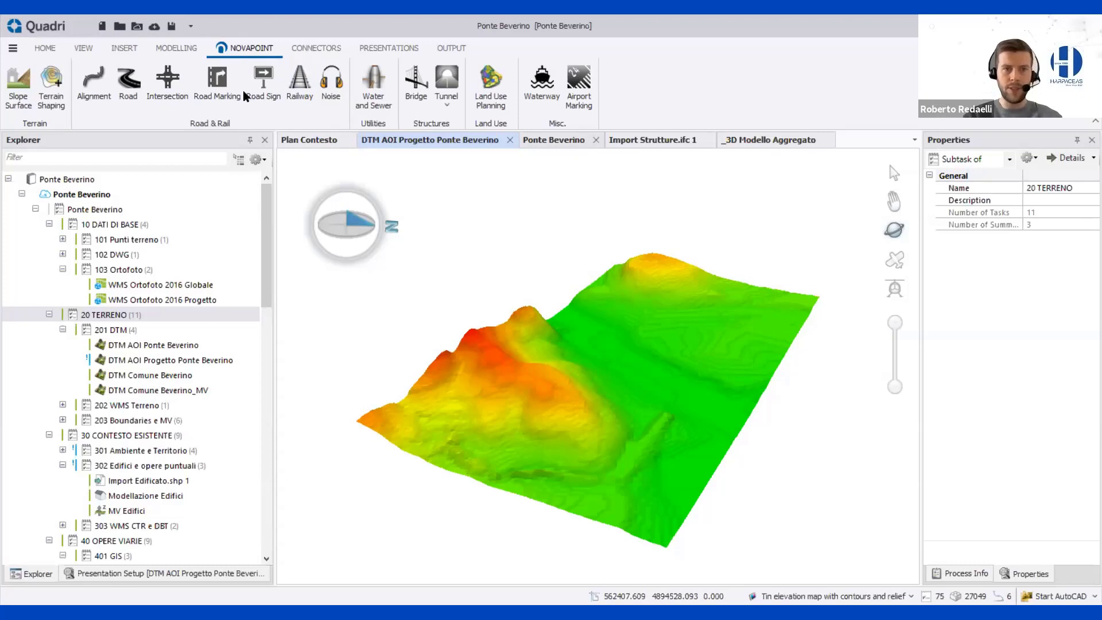
Bring up the Ponte Beverino 3D road model and close in on the stretch near station 260.
{"action": "left_click", "coordinate": [543, 141]}
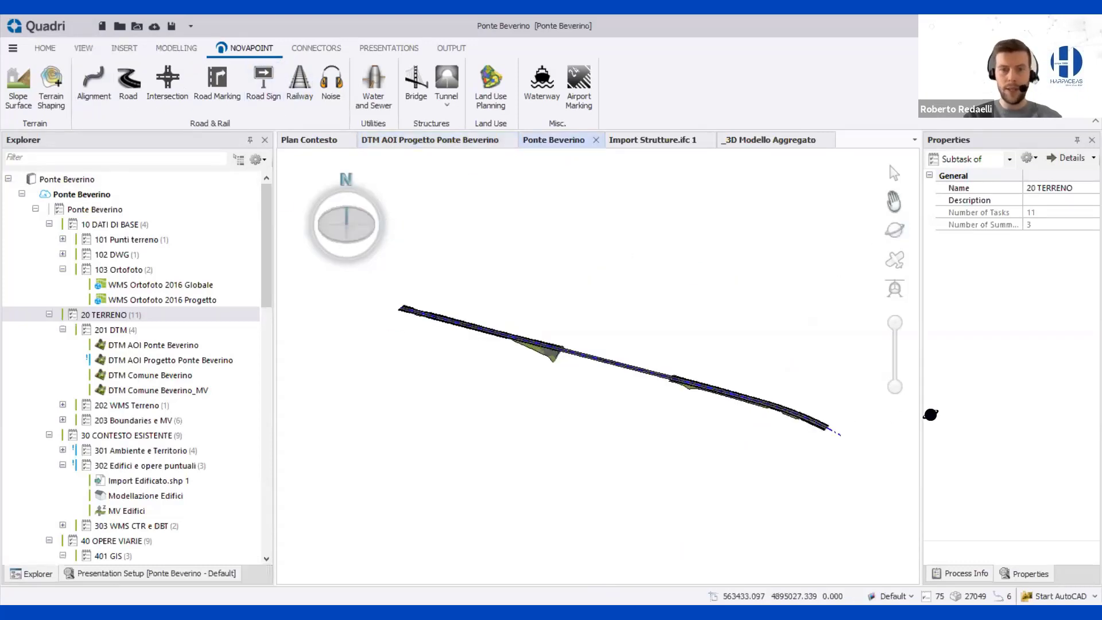
{"action": "left_click_drag", "start_coordinate": [446, 251], "coordinate": [615, 237]}
{"action": "scroll", "coordinate": [526, 257], "scroll_direction": "up", "scroll_amount": 2}
{"action": "scroll", "coordinate": [525, 257], "scroll_direction": "up", "scroll_amount": 3}
{"action": "middle_click_drag", "start_coordinate": [527, 287], "coordinate": [678, 430]}
{"action": "left_click_drag", "start_coordinate": [679, 430], "coordinate": [897, 215]}
{"action": "middle_click_drag", "start_coordinate": [574, 339], "coordinate": [747, 586]}
{"action": "middle_click_drag", "start_coordinate": [580, 480], "coordinate": [912, 286]}
{"action": "scroll", "coordinate": [575, 430], "scroll_direction": "up", "scroll_amount": 2}
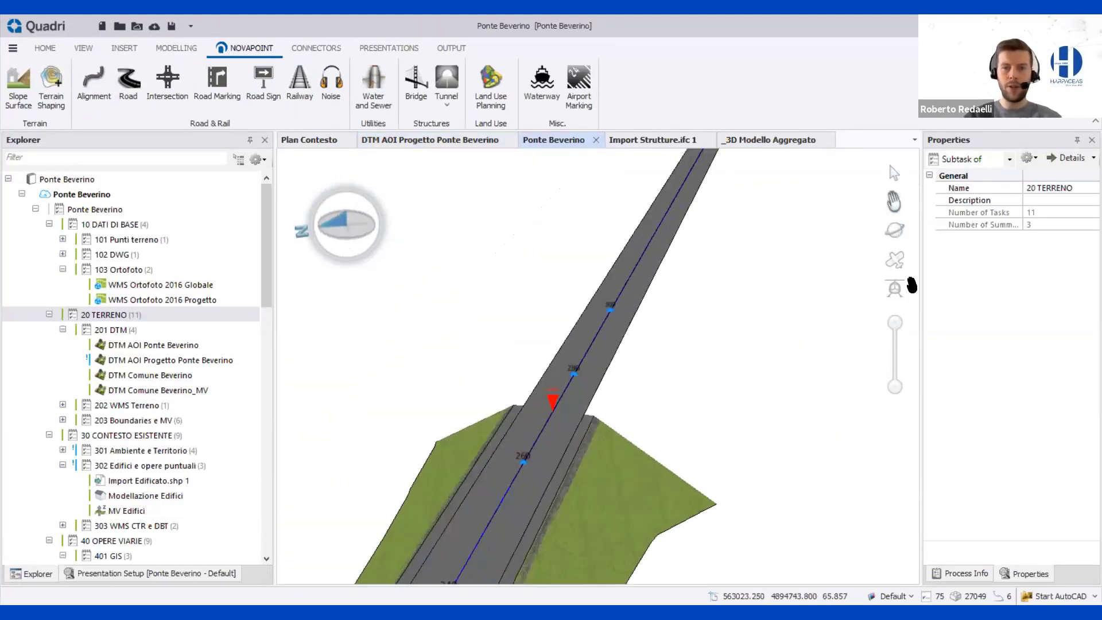
Orbit around the road between stations 240 and 300 to examine the carriageway and embankment slopes from several angles.
{"action": "scroll", "coordinate": [912, 286], "scroll_direction": "up", "scroll_amount": 2}
{"action": "left_click", "coordinate": [893, 230]}
{"action": "left_click_drag", "start_coordinate": [743, 322], "coordinate": [721, 420]}
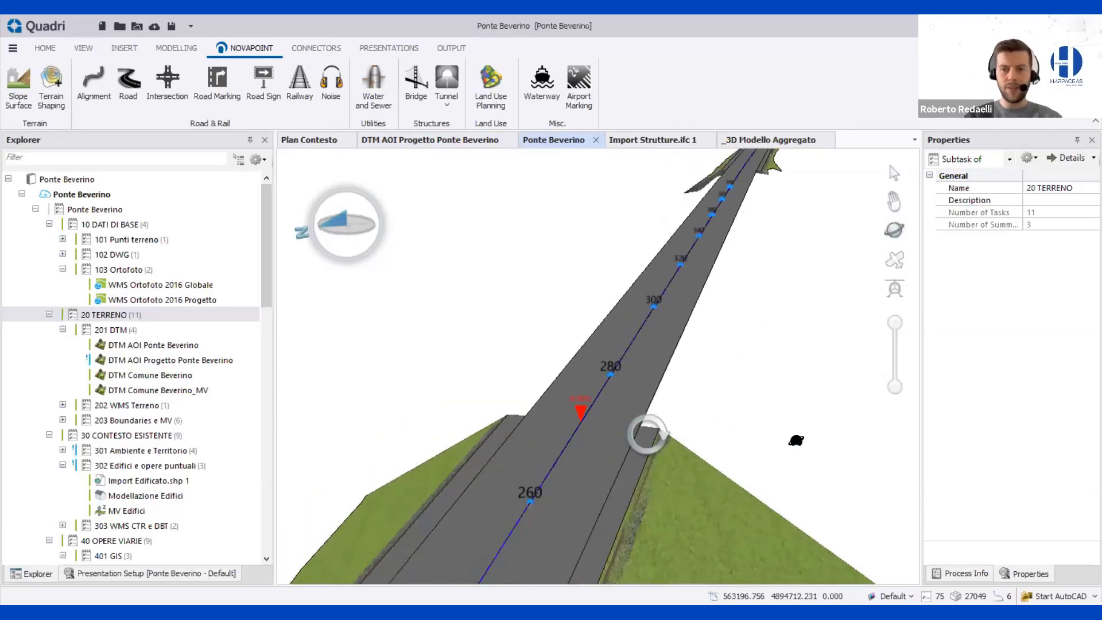
{"action": "left_click_drag", "start_coordinate": [851, 441], "coordinate": [809, 400]}
{"action": "left_click_drag", "start_coordinate": [493, 431], "coordinate": [521, 501]}
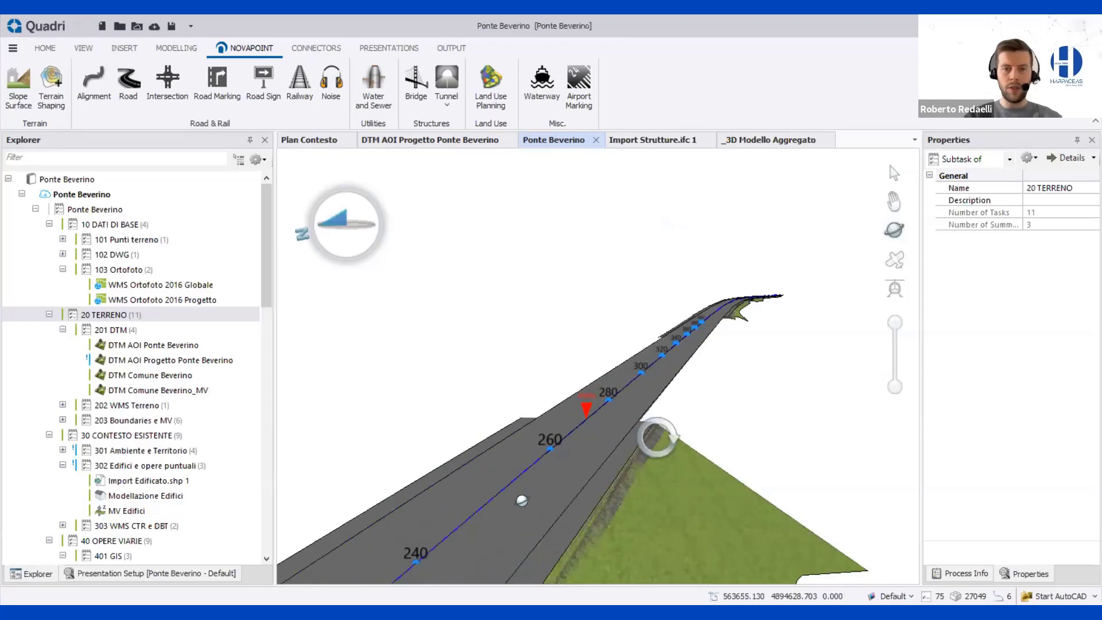
{"action": "left_click_drag", "start_coordinate": [634, 380], "coordinate": [612, 413]}
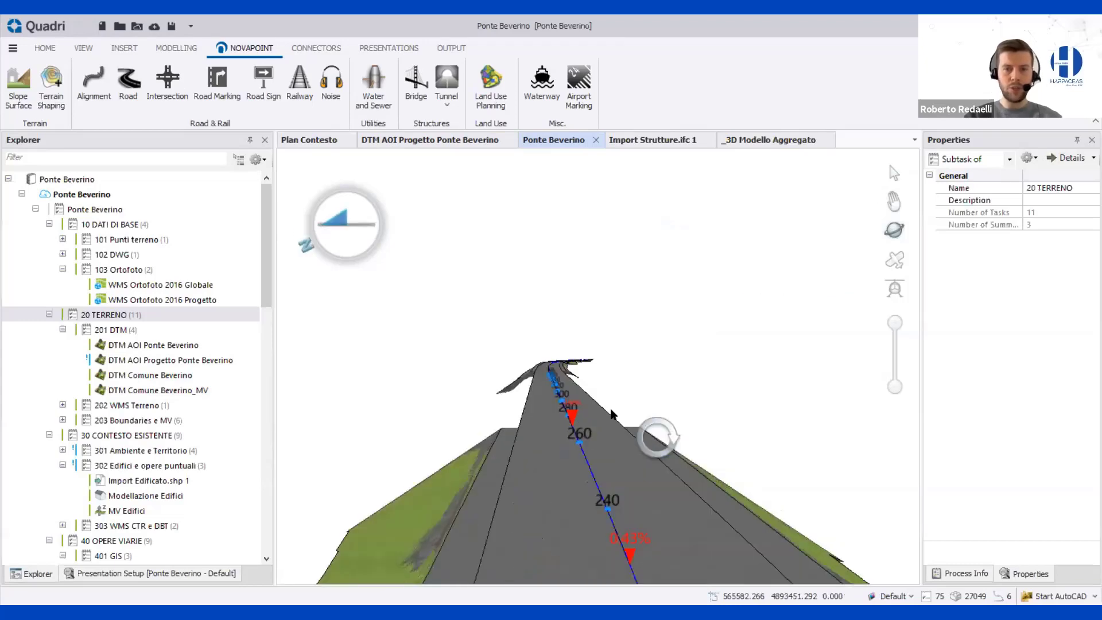
{"action": "middle_click_drag", "start_coordinate": [611, 409], "coordinate": [596, 430]}
Select the Road Ponte Beverino | 1.01 | R. Lane 1 feature and widen its property list to read the full values.
{"action": "left_click", "coordinate": [597, 431]}
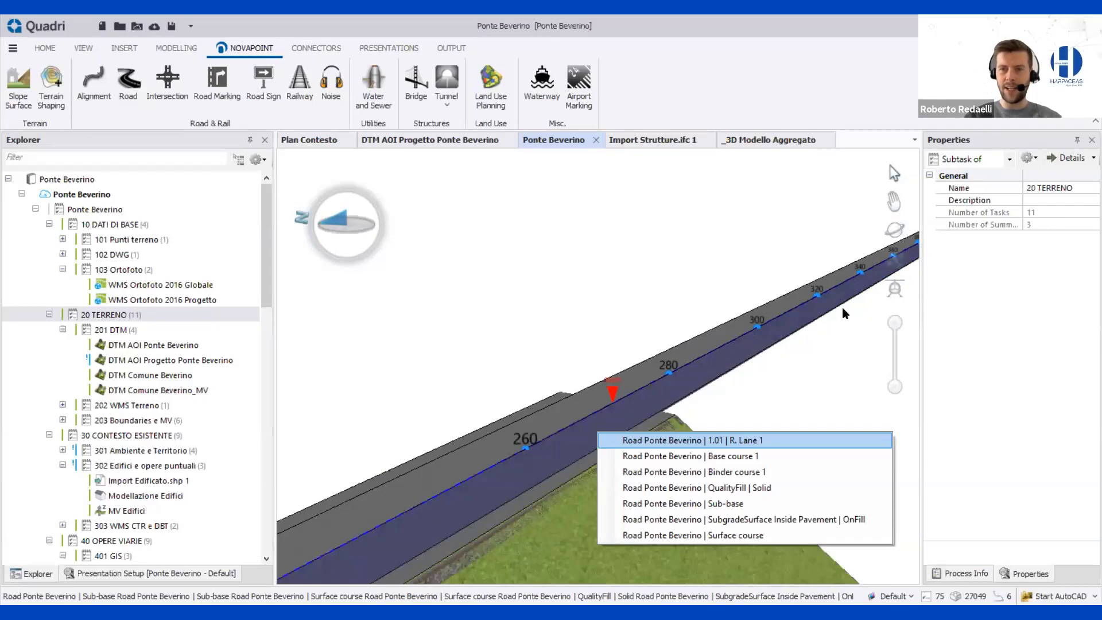
{"action": "left_click", "coordinate": [637, 440]}
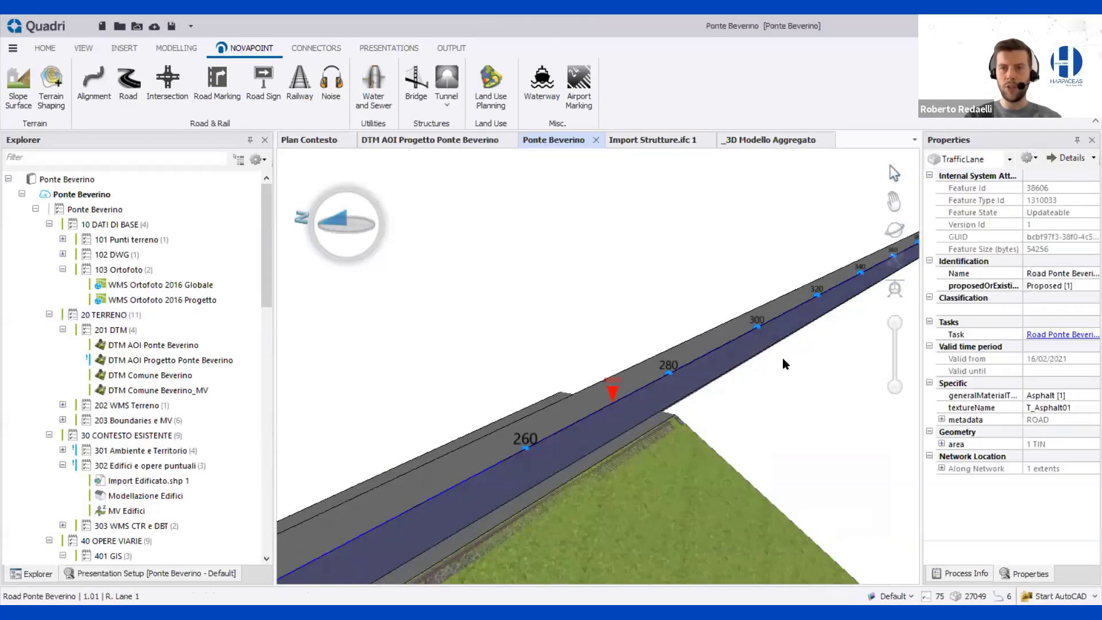
{"action": "left_click_drag", "start_coordinate": [921, 172], "coordinate": [854, 171]}
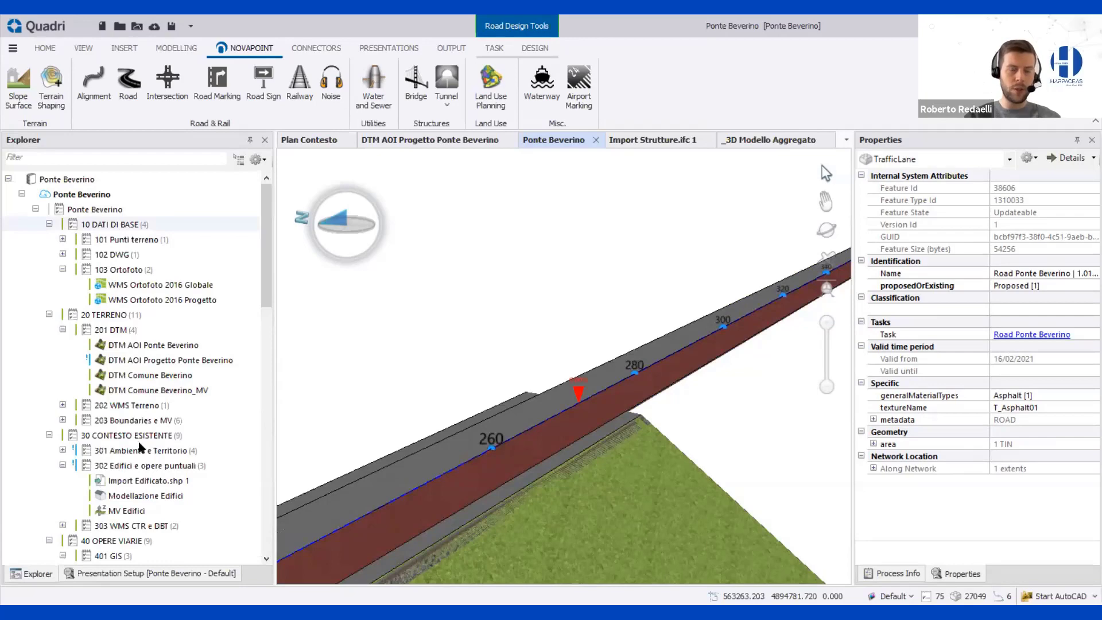
Look through the model's feature classes and task groups, from Features back up to the project's base data.
{"action": "left_click_drag", "start_coordinate": [267, 288], "coordinate": [267, 446]}
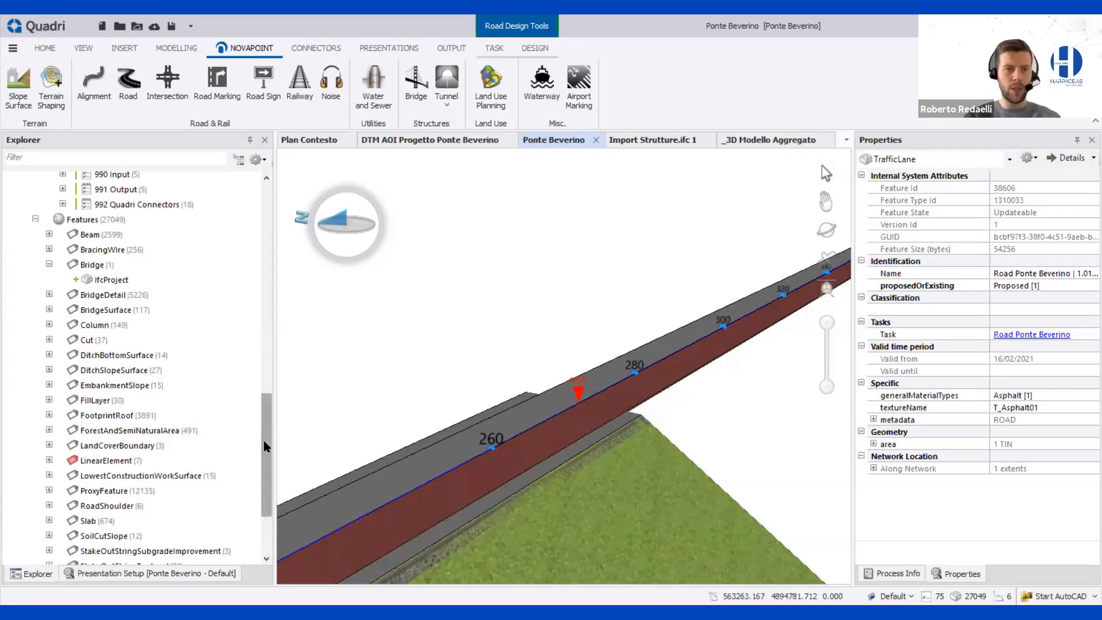
{"action": "scroll", "coordinate": [268, 441], "scroll_direction": "up", "scroll_amount": 3}
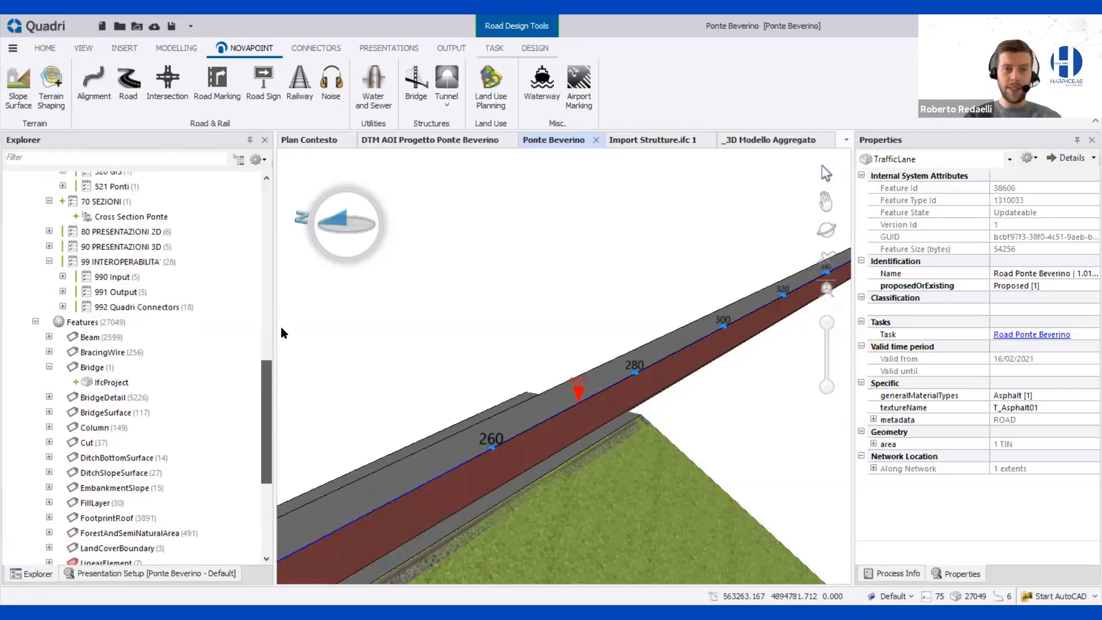
{"action": "scroll", "coordinate": [287, 247], "scroll_direction": "up", "scroll_amount": 3}
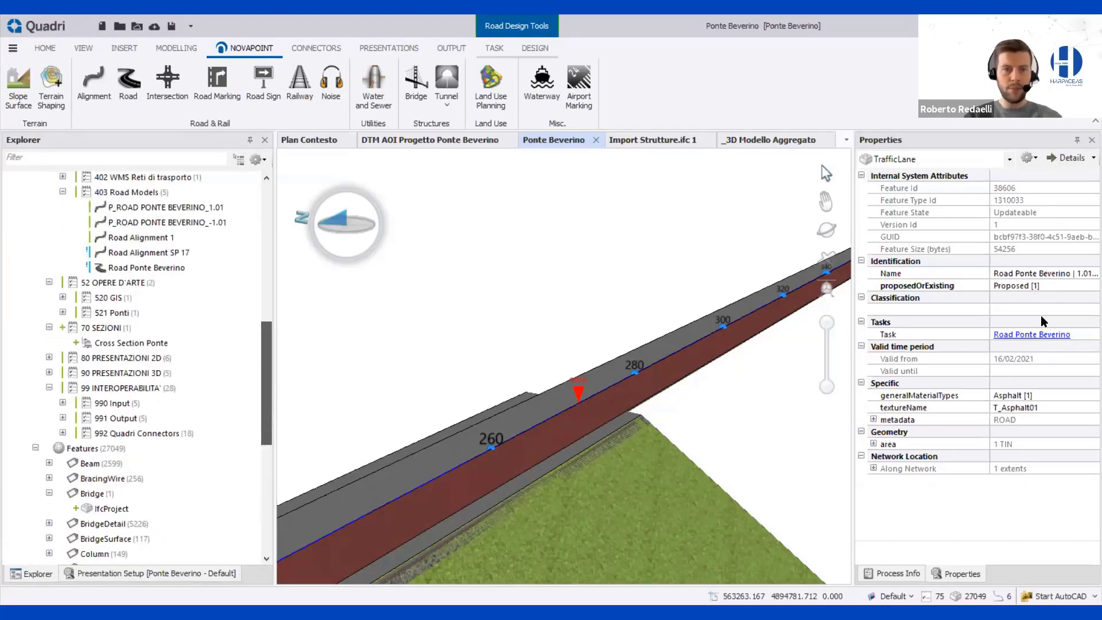
{"action": "scroll", "coordinate": [653, 485], "scroll_direction": "up", "scroll_amount": 10}
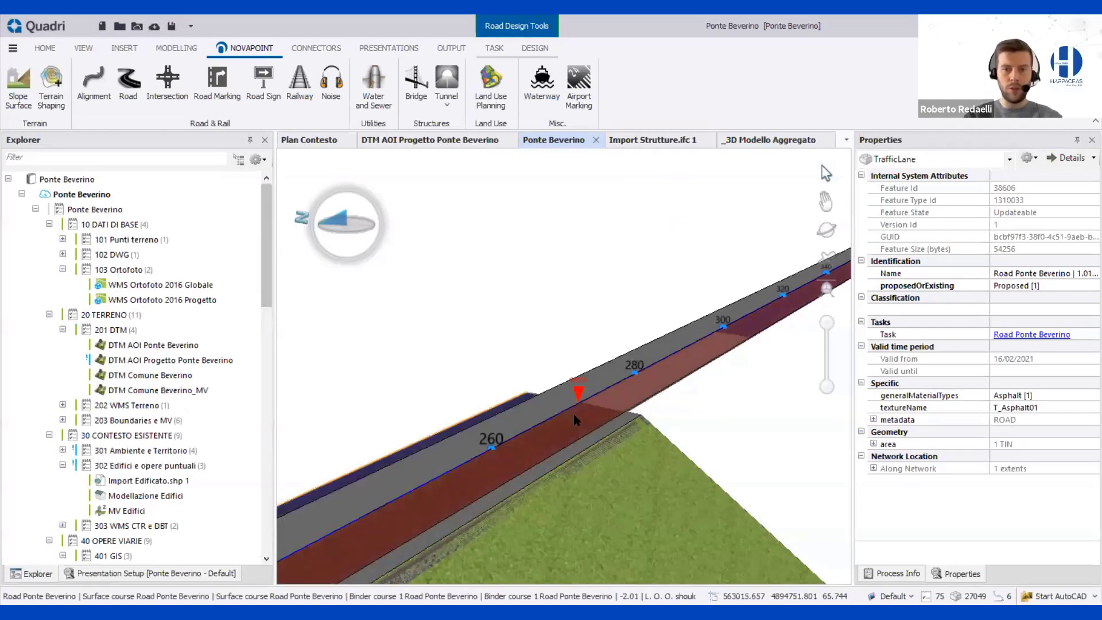
Expand the 991 Output group under 99 INTEROPERABILITA' and start a new export task in it.
{"action": "scroll", "coordinate": [572, 420], "scroll_direction": "down", "scroll_amount": 5}
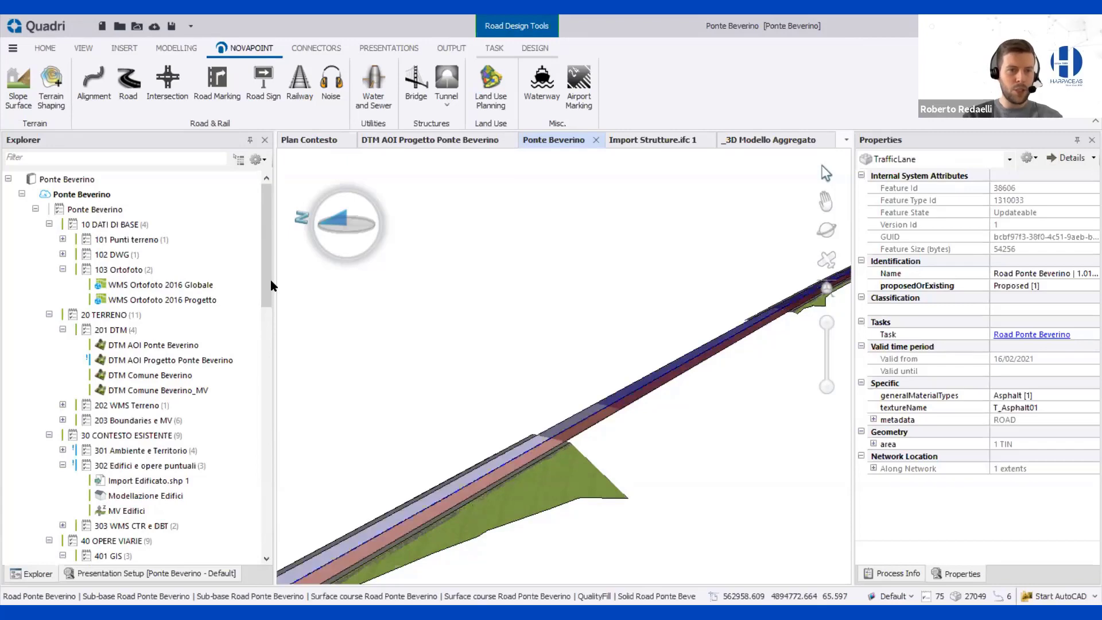
{"action": "scroll", "coordinate": [272, 345], "scroll_direction": "down", "scroll_amount": 6}
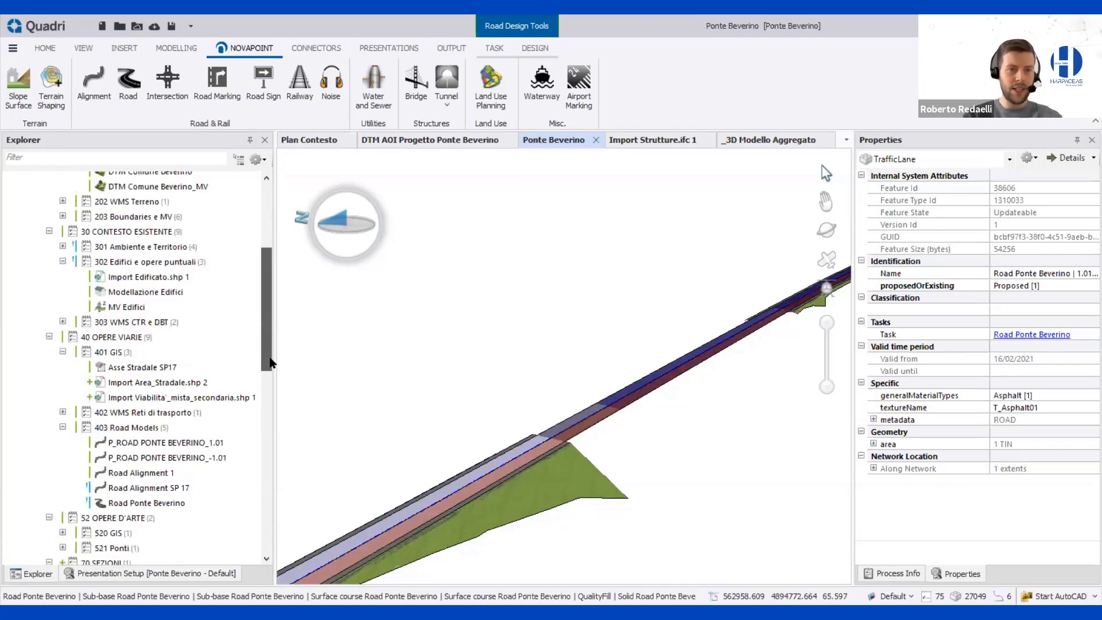
{"action": "scroll", "coordinate": [145, 459], "scroll_direction": "down", "scroll_amount": 3}
{"action": "left_click", "coordinate": [138, 454]}
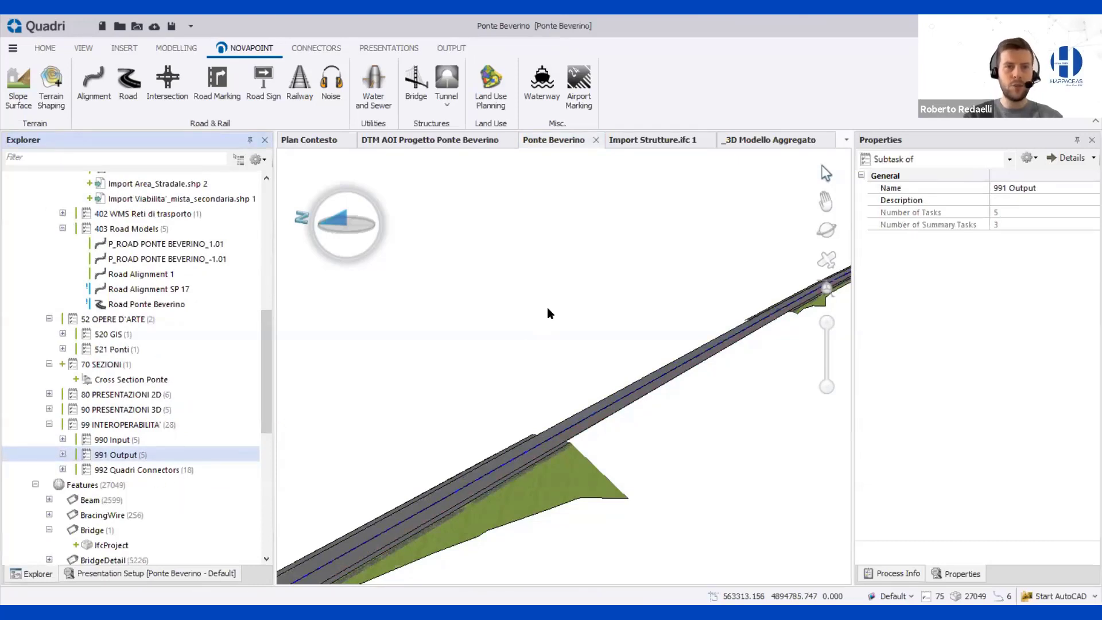
{"action": "key", "text": "Right"}
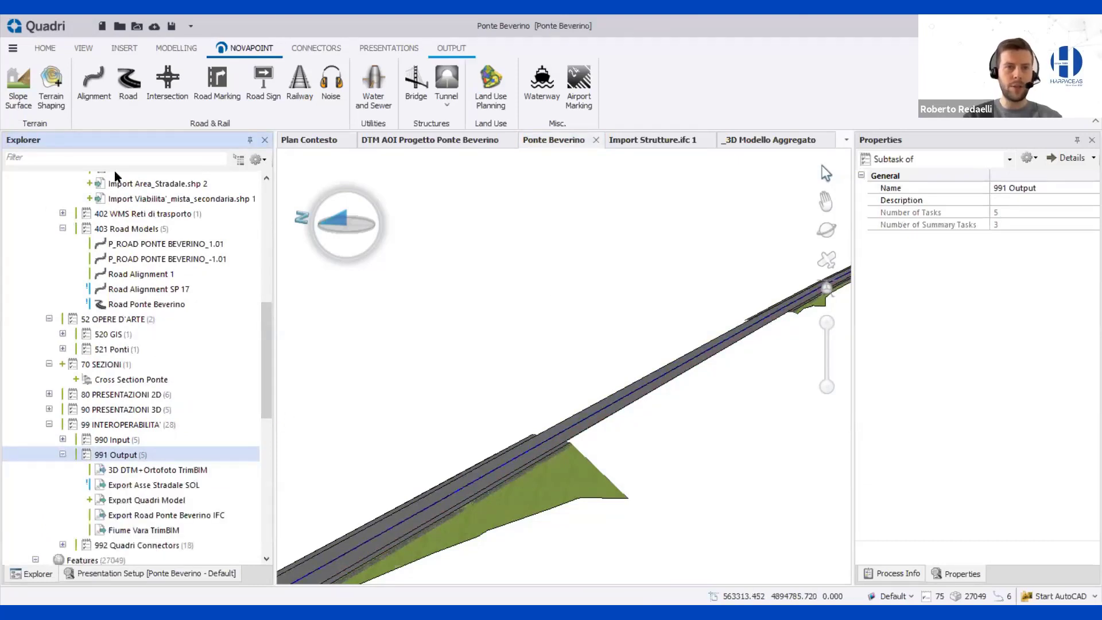
{"action": "left_click", "coordinate": [451, 48]}
{"action": "left_click", "coordinate": [20, 86]}
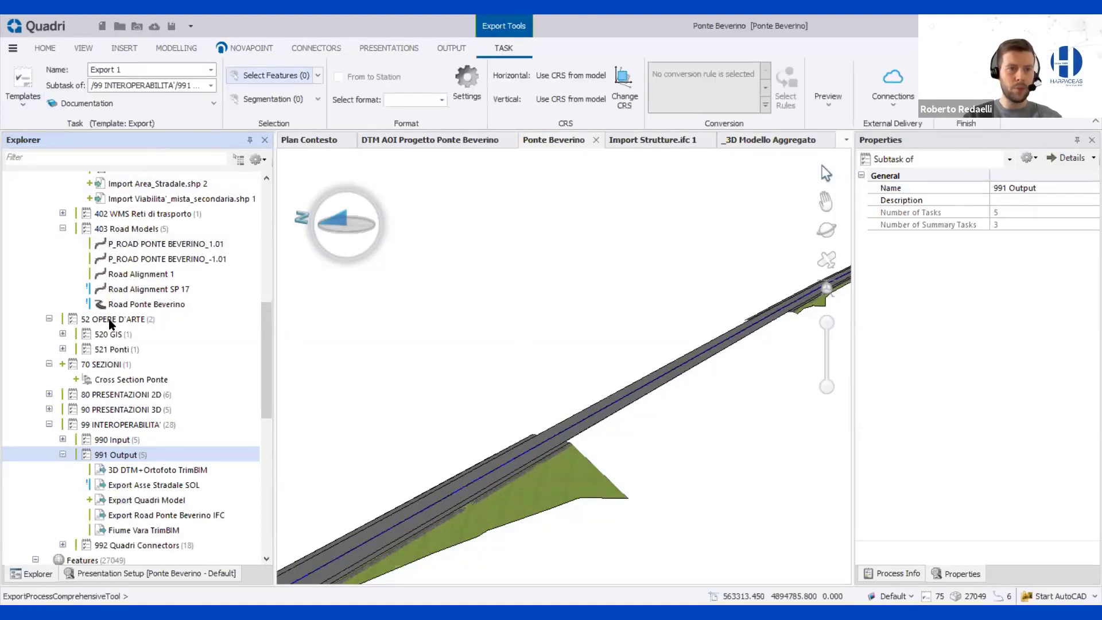
Choose DTM AOI Progetto Ponte Beverino as the export task's features and set its format to IFC.
{"action": "left_click", "coordinate": [170, 120]}
{"action": "left_click", "coordinate": [114, 331]}
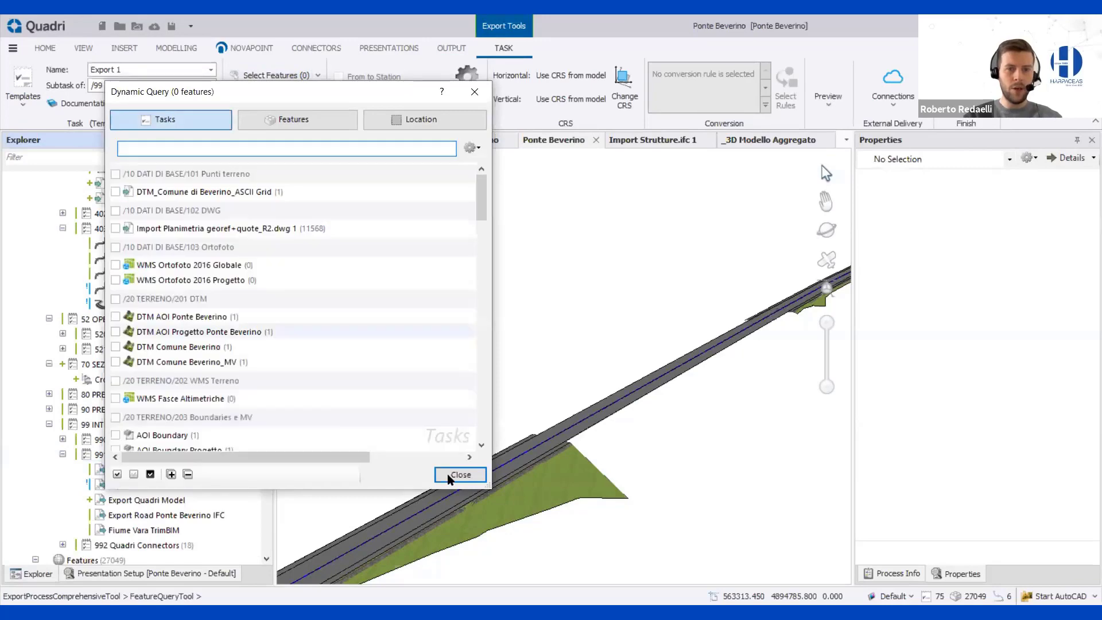
{"action": "left_click", "coordinate": [449, 475]}
{"action": "left_click", "coordinate": [442, 101]}
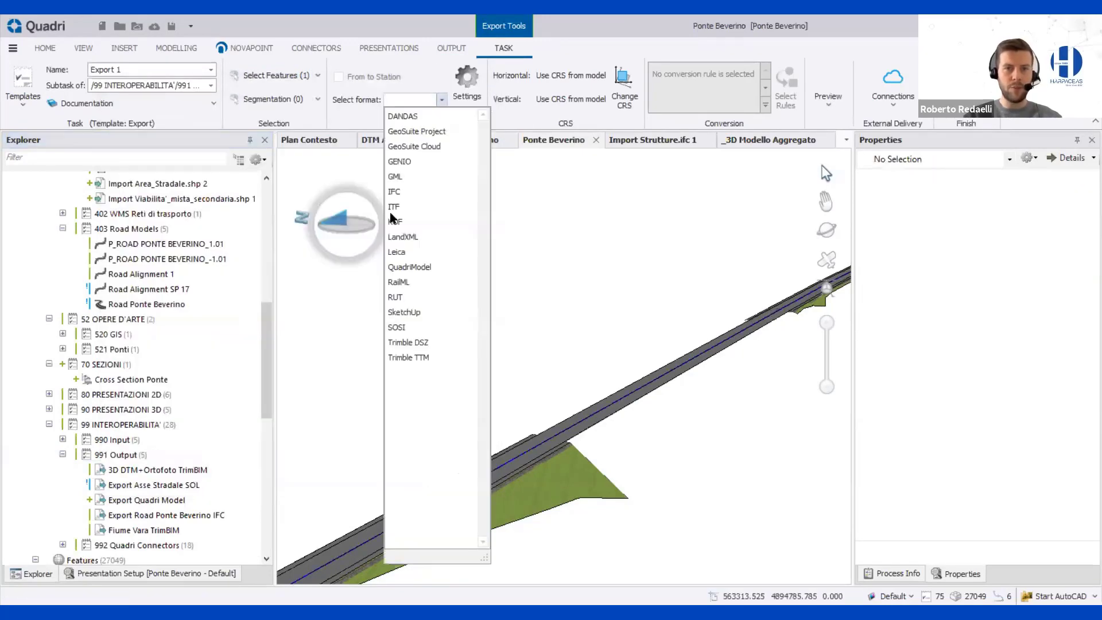
{"action": "left_click", "coordinate": [413, 191]}
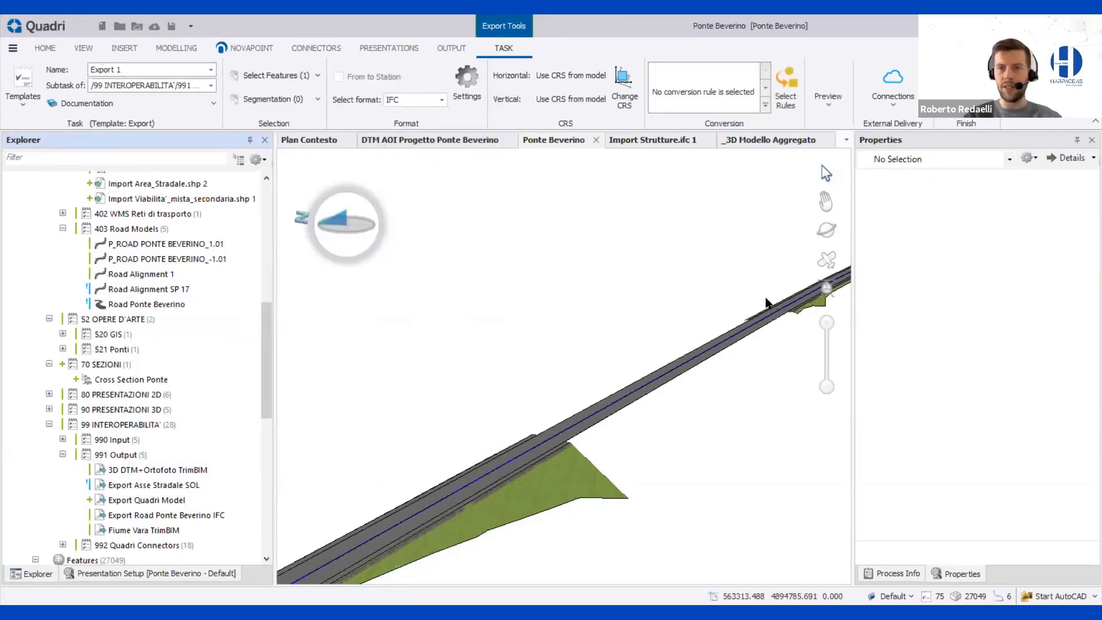
Look through the conversion rules available for the IFC export and its IFC version settings.
{"action": "left_click", "coordinate": [786, 100]}
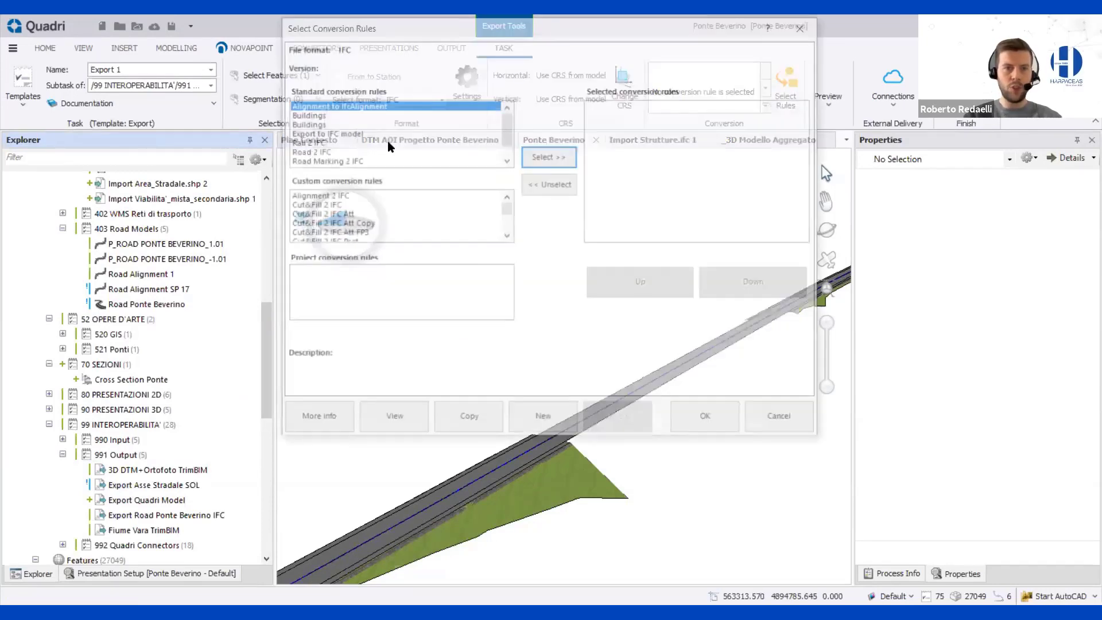
{"action": "scroll", "coordinate": [345, 138], "scroll_direction": "down", "scroll_amount": 1}
{"action": "scroll", "coordinate": [347, 143], "scroll_direction": "up", "scroll_amount": 1}
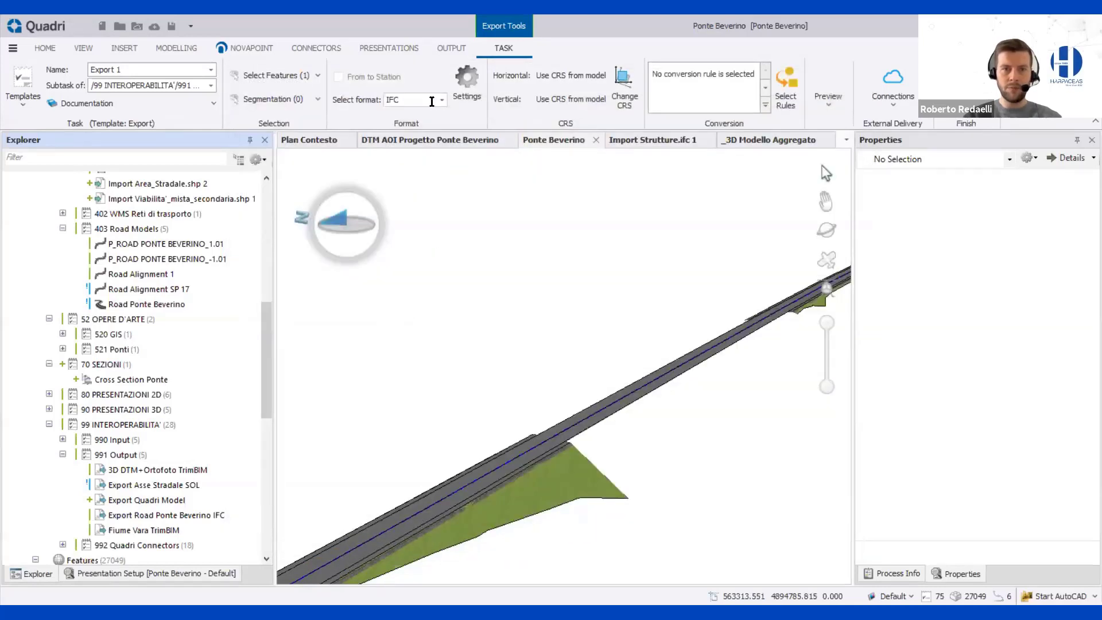
Try LandXML as the export task's format and check which conversion rules it offers.
{"action": "left_click", "coordinate": [441, 100]}
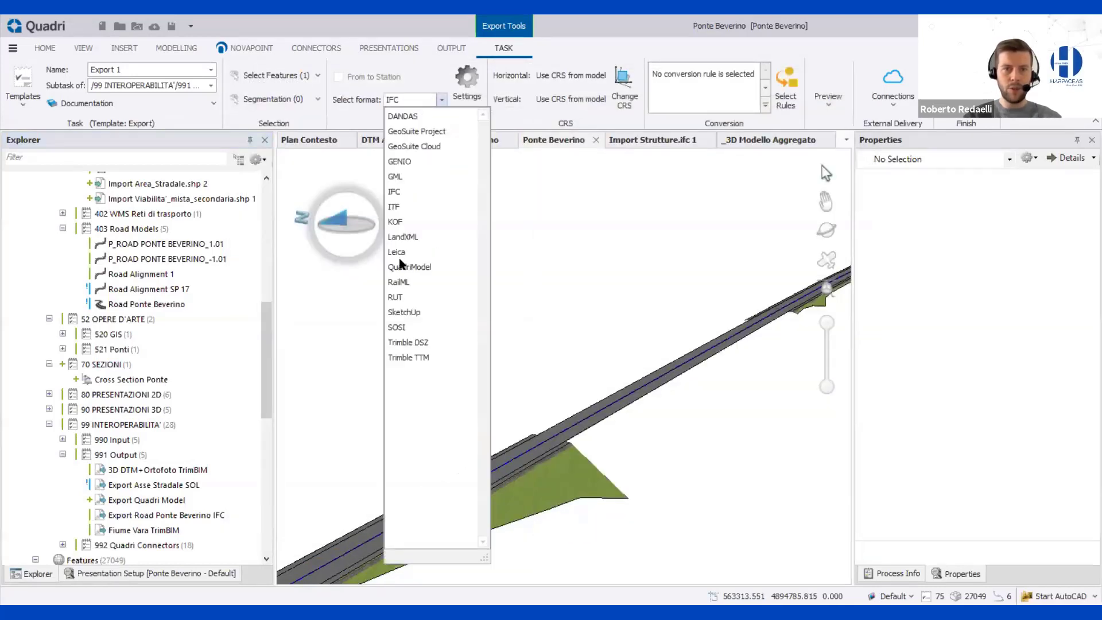
{"action": "left_click", "coordinate": [404, 237]}
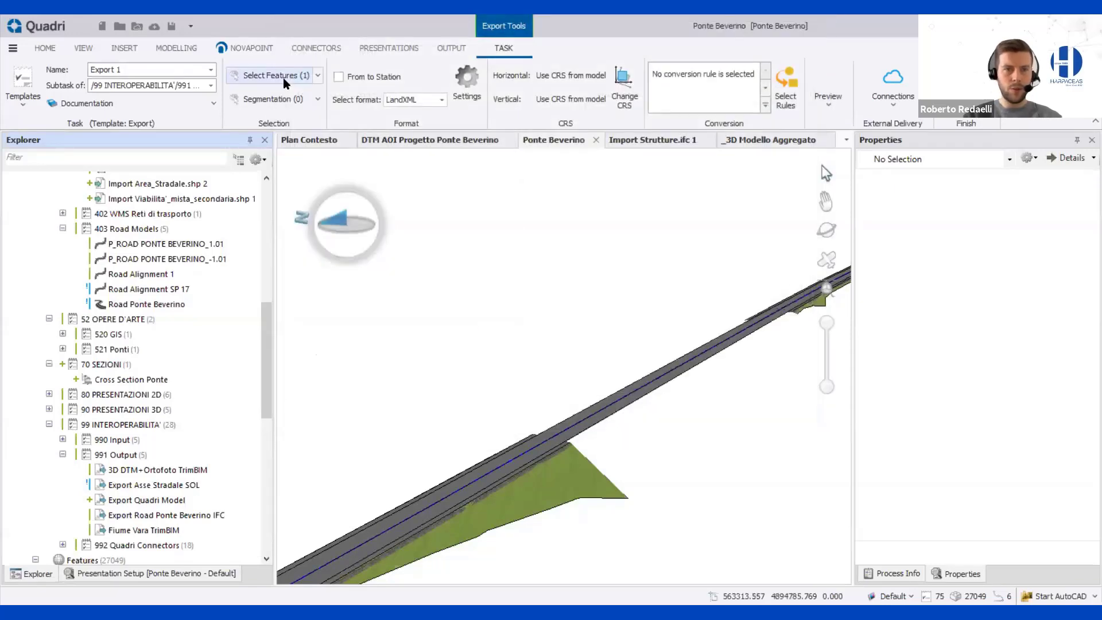
{"action": "left_click", "coordinate": [285, 81]}
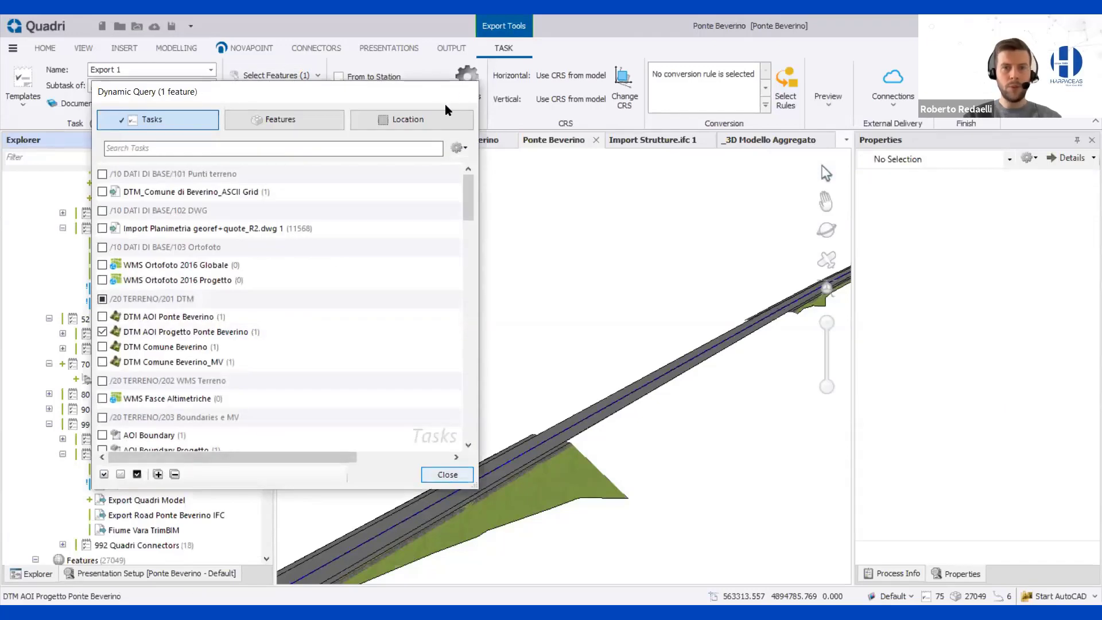
{"action": "left_click", "coordinate": [782, 98]}
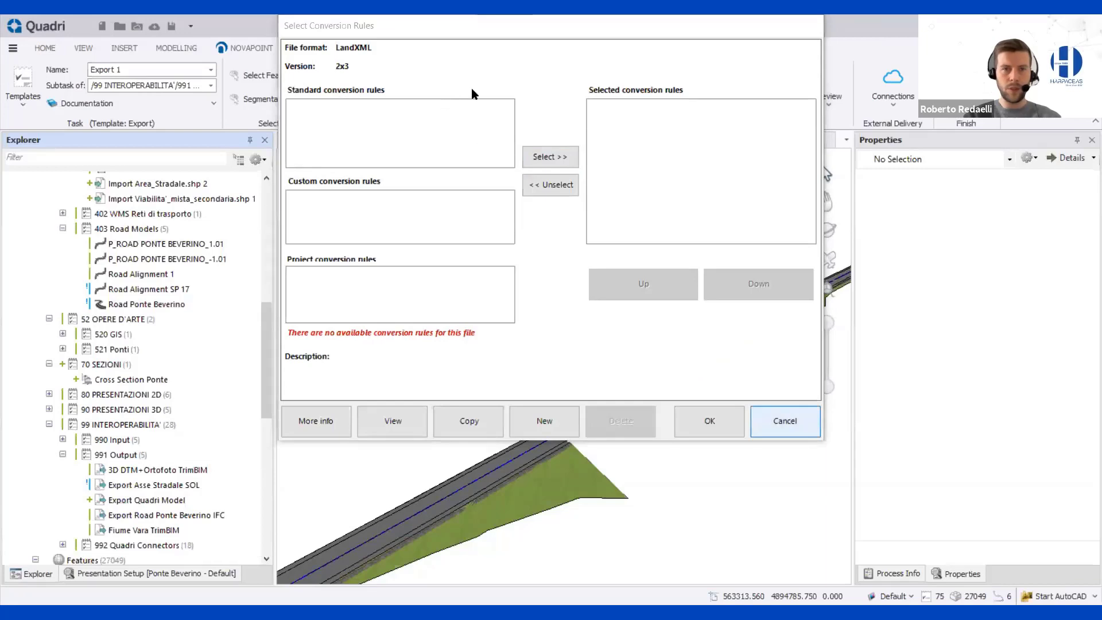
Set the export format back to IFC and select the Export to IFC model conversion rule.
{"action": "left_click", "coordinate": [441, 100]}
{"action": "left_click", "coordinate": [400, 193]}
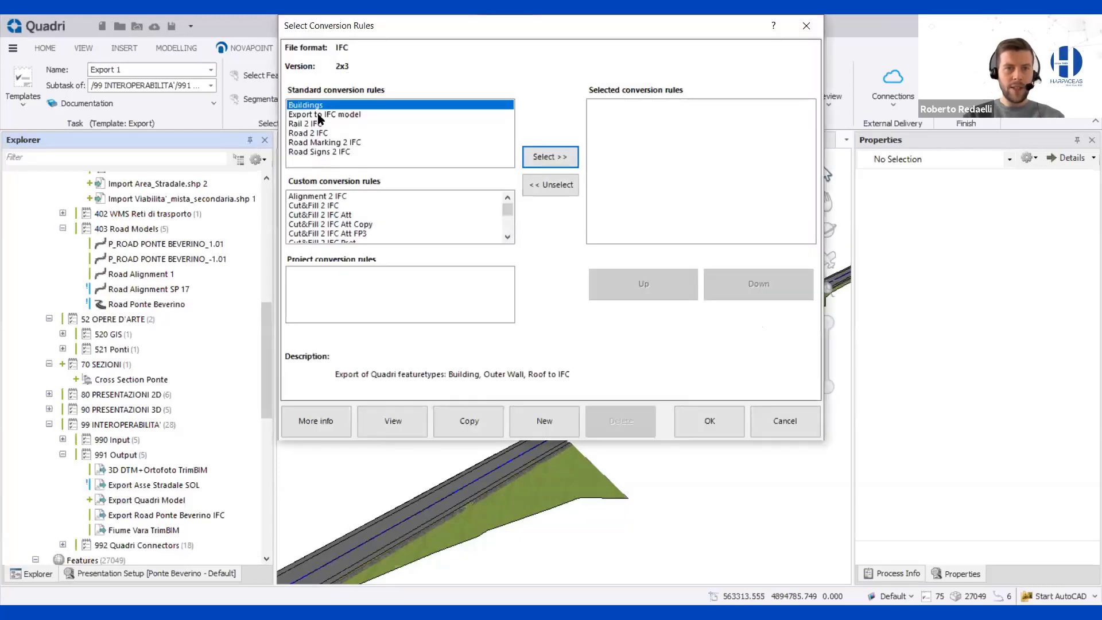
{"action": "double_click", "coordinate": [319, 114]}
{"action": "left_click", "coordinate": [708, 419]}
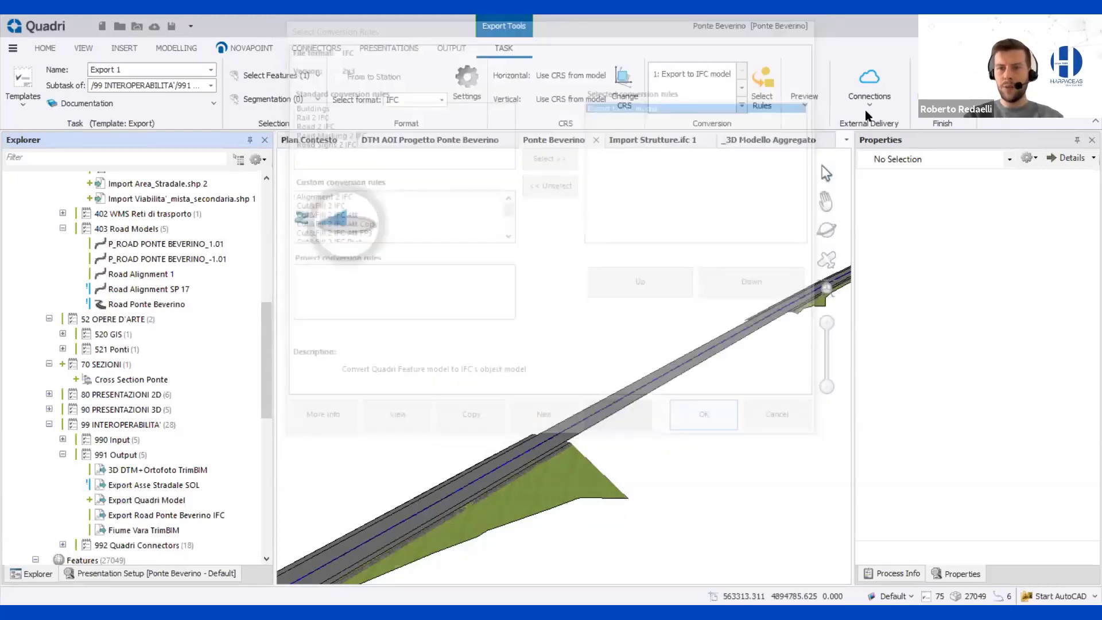
Browse Trimble Connect to the Modelli Infrastrutturali folder of Ponti Sicuri - Demo Environment as publishing destination, and cancel without saving.
{"action": "left_click", "coordinate": [865, 111]}
{"action": "left_click", "coordinate": [868, 109]}
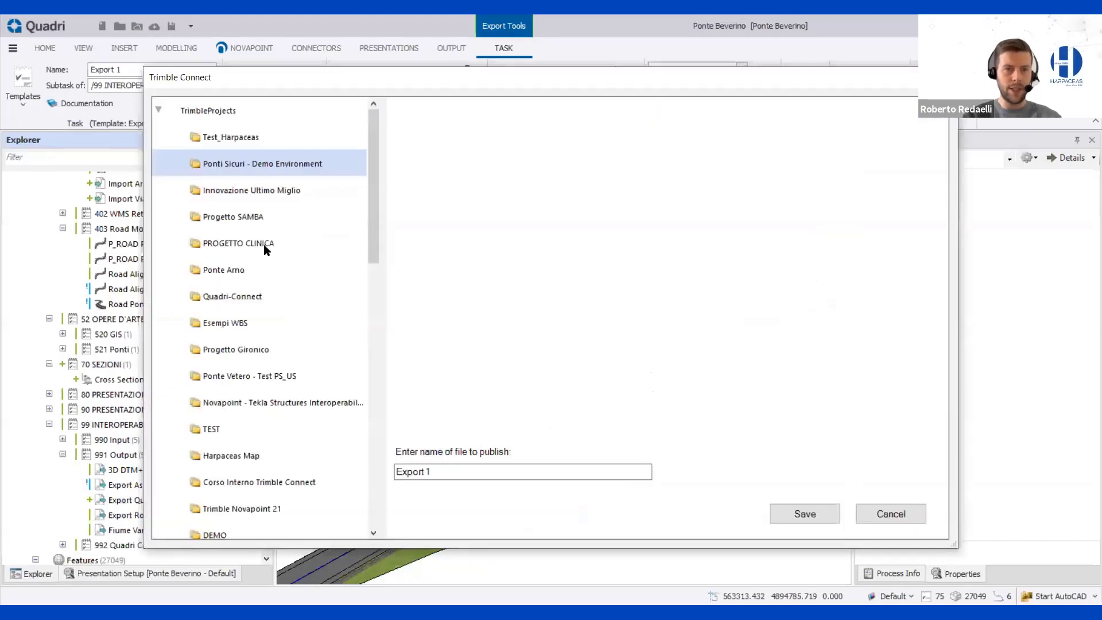
{"action": "left_click", "coordinate": [258, 243]}
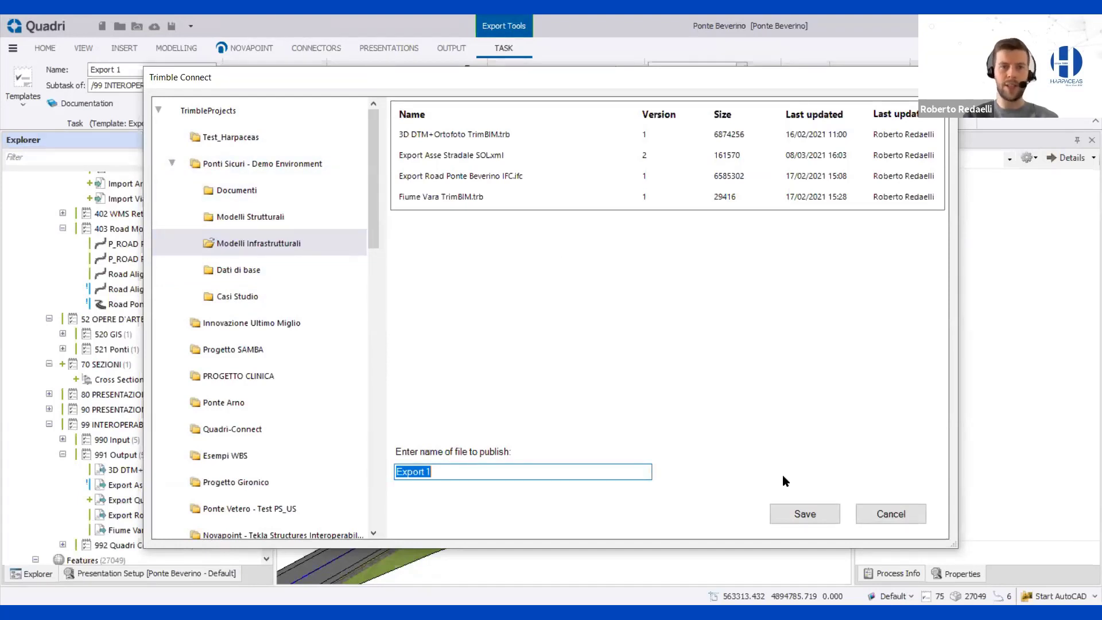
{"action": "left_click", "coordinate": [887, 512]}
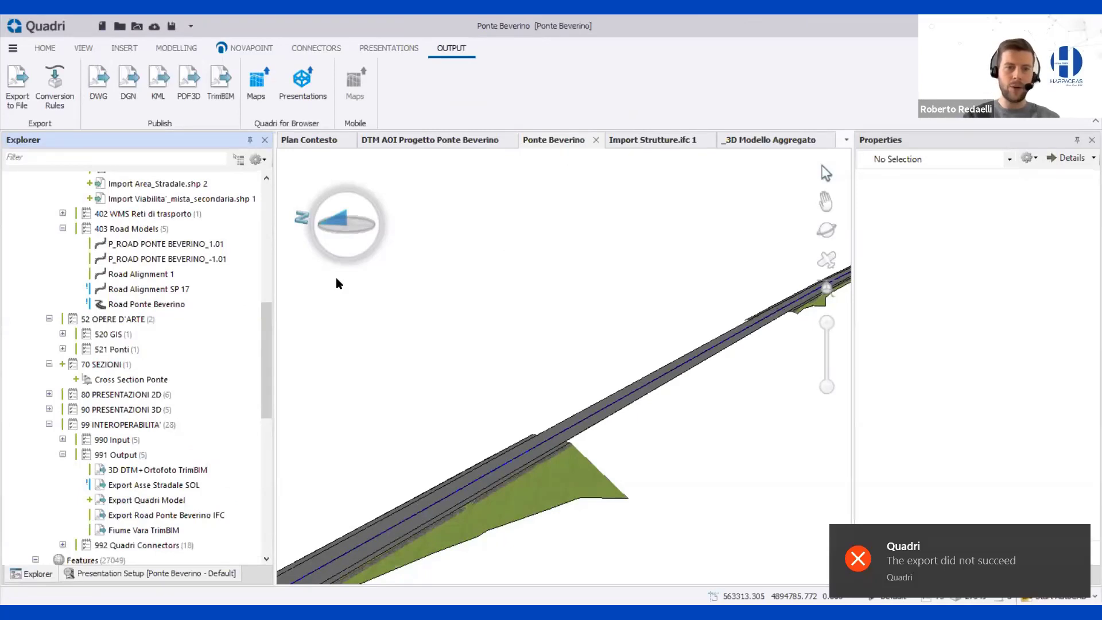
Display the Import Strutture.ifc 1 view and examine the imported bridge structure from several sides, including its abutment and piers.
{"action": "left_click", "coordinate": [642, 141]}
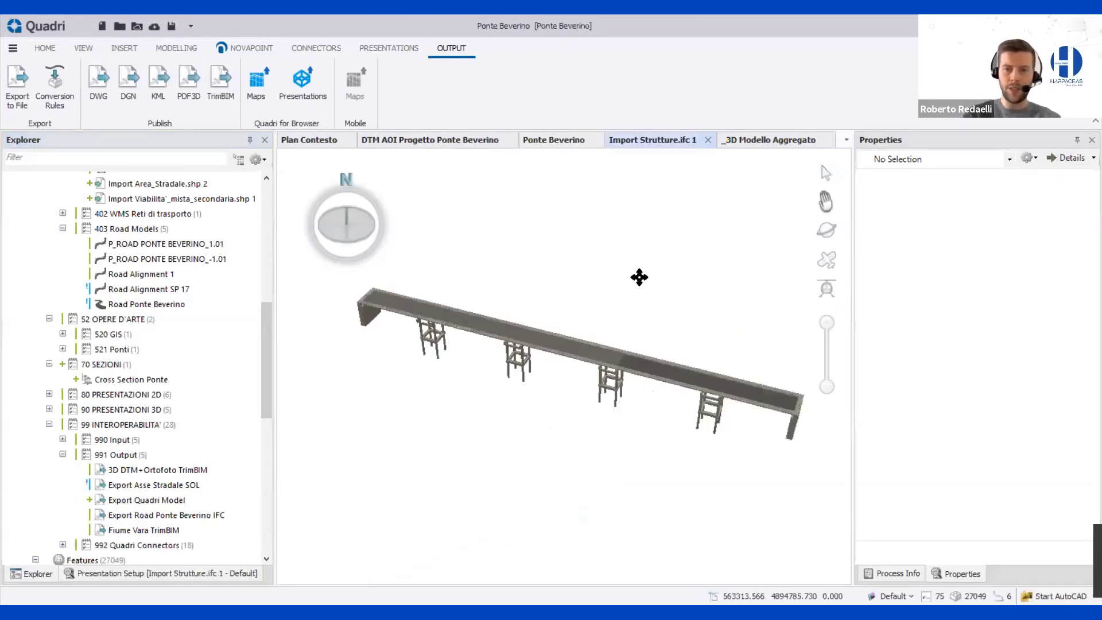
{"action": "left_click", "coordinate": [826, 229]}
{"action": "left_click_drag", "start_coordinate": [701, 453], "coordinate": [477, 372]}
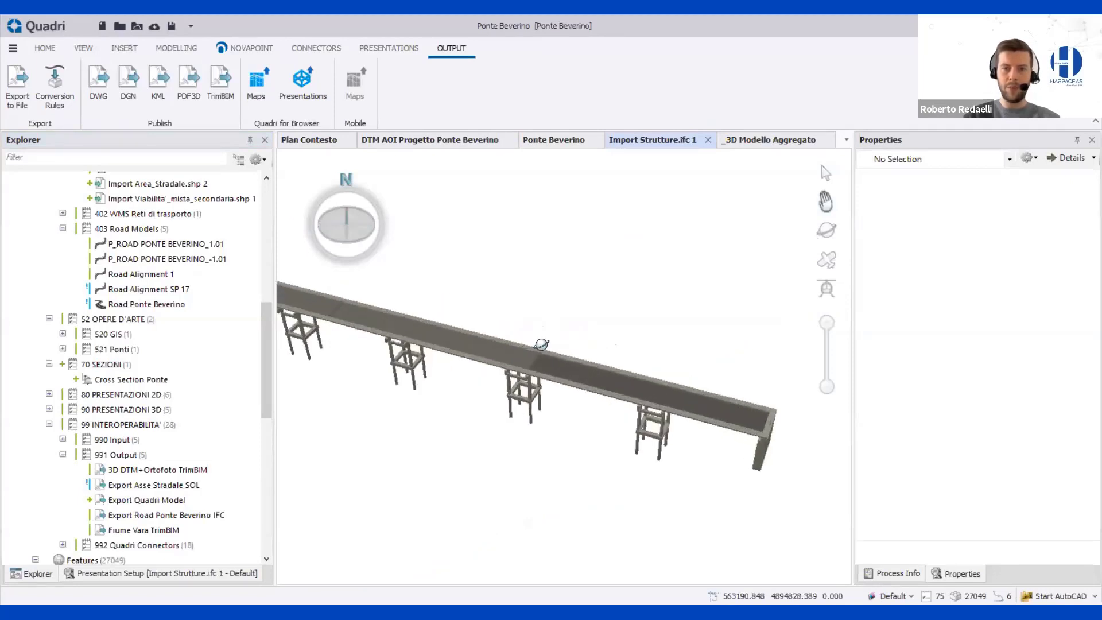
{"action": "left_click", "coordinate": [825, 204]}
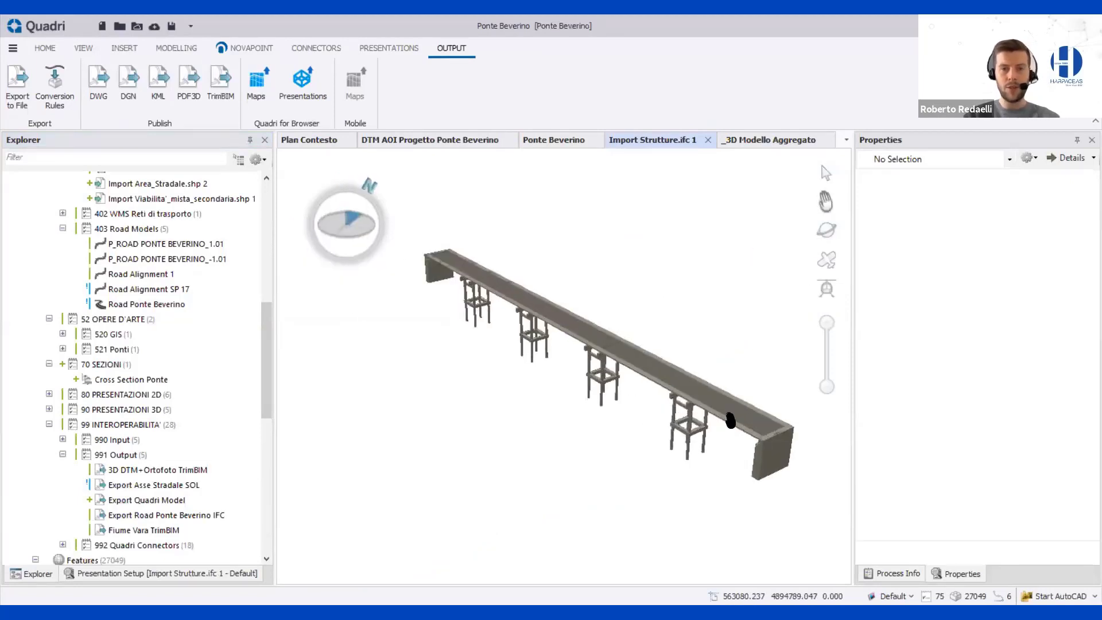
{"action": "left_click_drag", "start_coordinate": [696, 420], "coordinate": [605, 400]}
{"action": "left_click", "coordinate": [827, 233]}
{"action": "scroll", "coordinate": [689, 425], "scroll_direction": "up", "scroll_amount": 3}
{"action": "left_click_drag", "start_coordinate": [701, 299], "coordinate": [733, 372]}
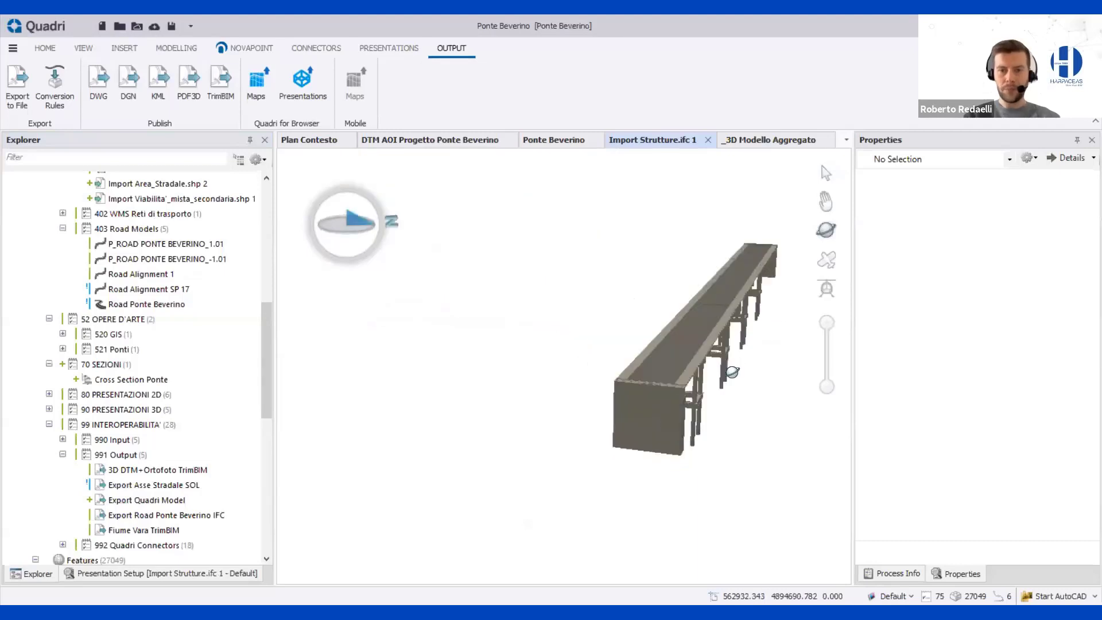
{"action": "left_click", "coordinate": [824, 204]}
{"action": "left_click_drag", "start_coordinate": [629, 371], "coordinate": [544, 375]}
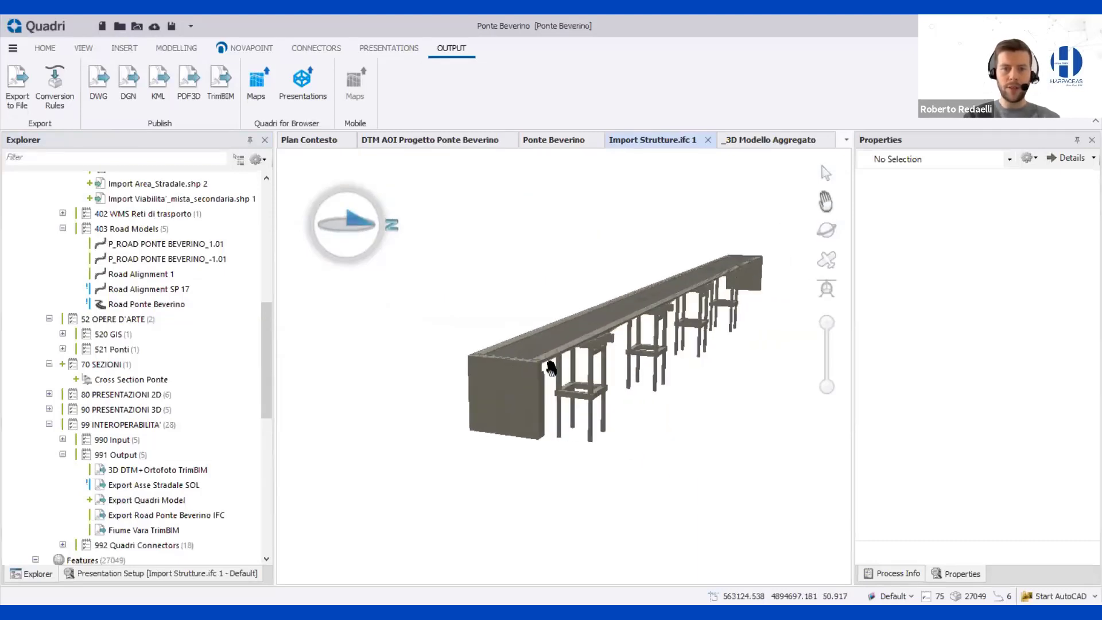
{"action": "scroll", "coordinate": [550, 367], "scroll_direction": "up", "scroll_amount": 3}
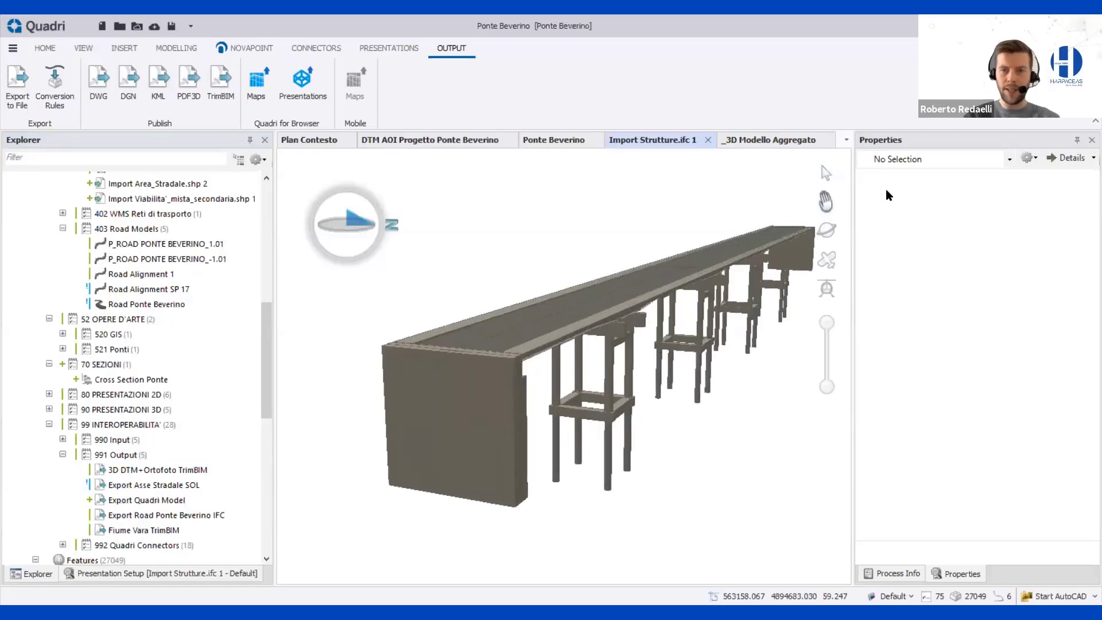
Select a lower column of the nearest pier and read its full property list, including the classification, Tekla and WBS attributes.
{"action": "left_click", "coordinate": [819, 183]}
{"action": "left_click", "coordinate": [624, 459]}
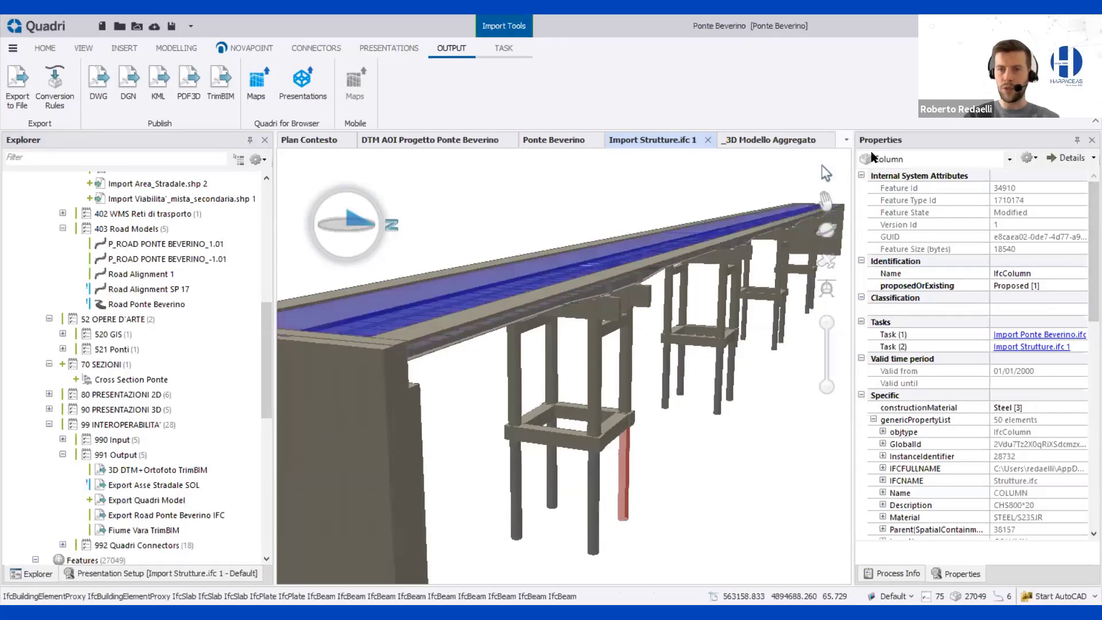
{"action": "scroll", "coordinate": [1086, 247], "scroll_direction": "down", "scroll_amount": 7}
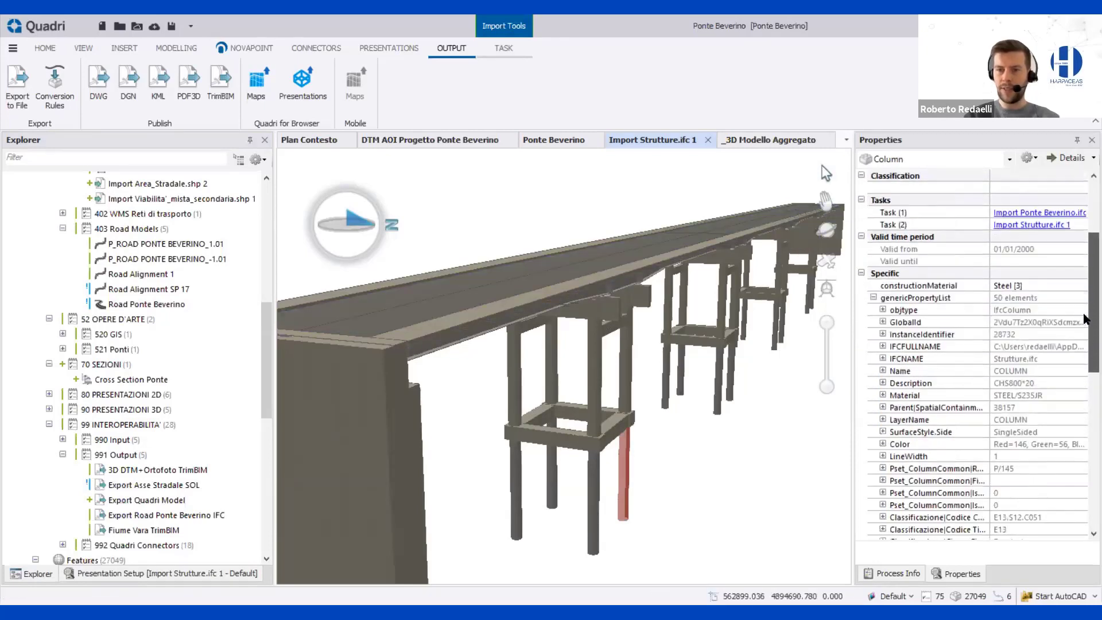
{"action": "scroll", "coordinate": [996, 178], "scroll_direction": "down", "scroll_amount": 2}
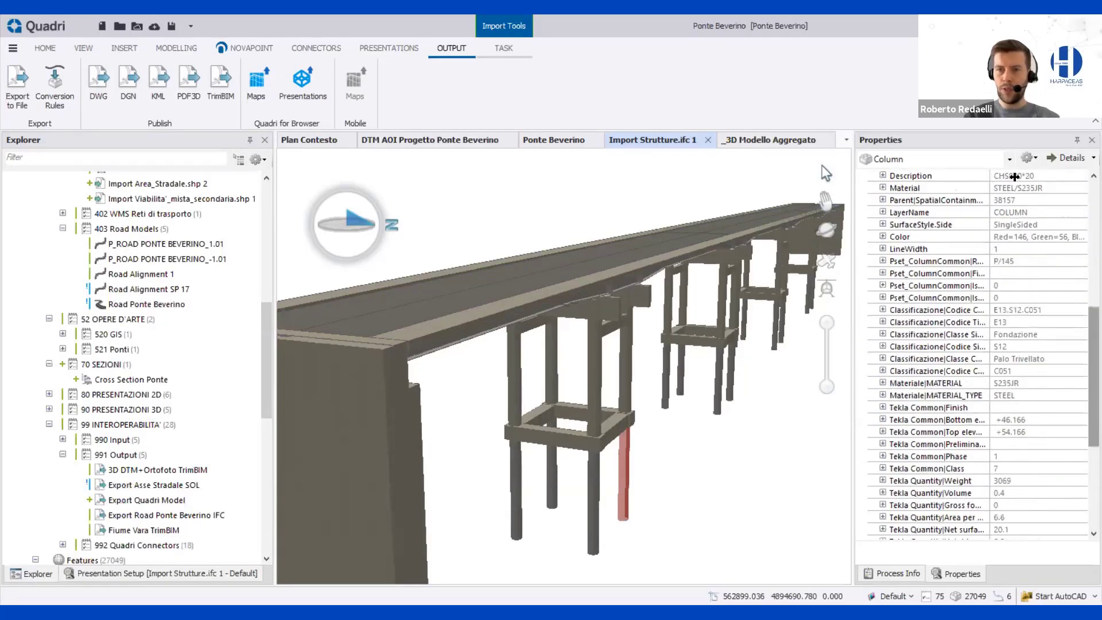
{"action": "left_click_drag", "start_coordinate": [990, 198], "coordinate": [1035, 198]}
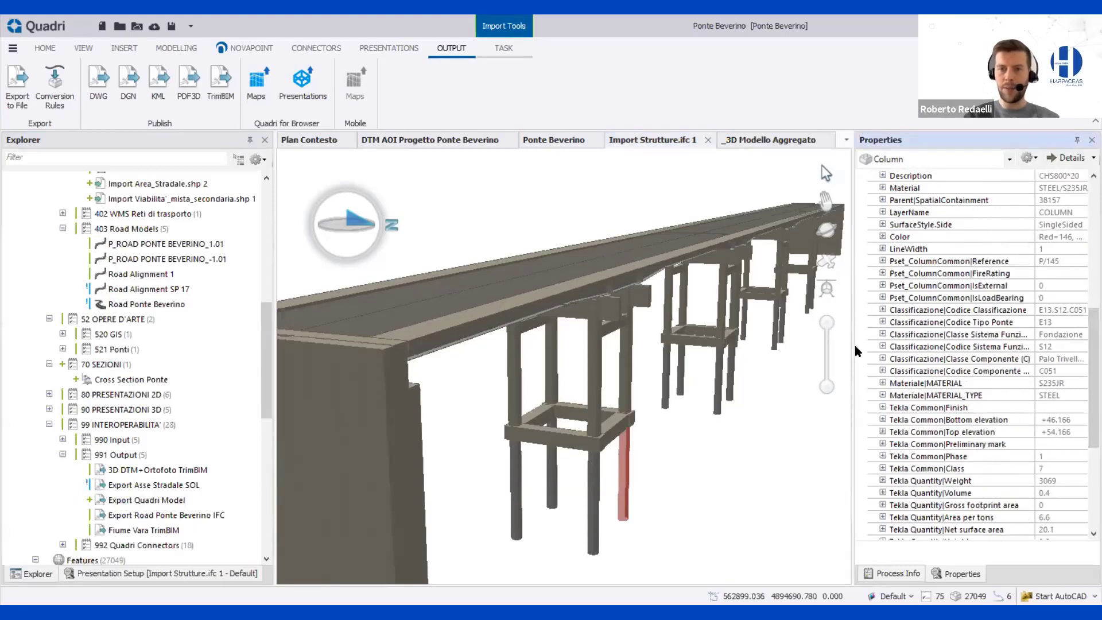
{"action": "left_click_drag", "start_coordinate": [850, 349], "coordinate": [804, 347]}
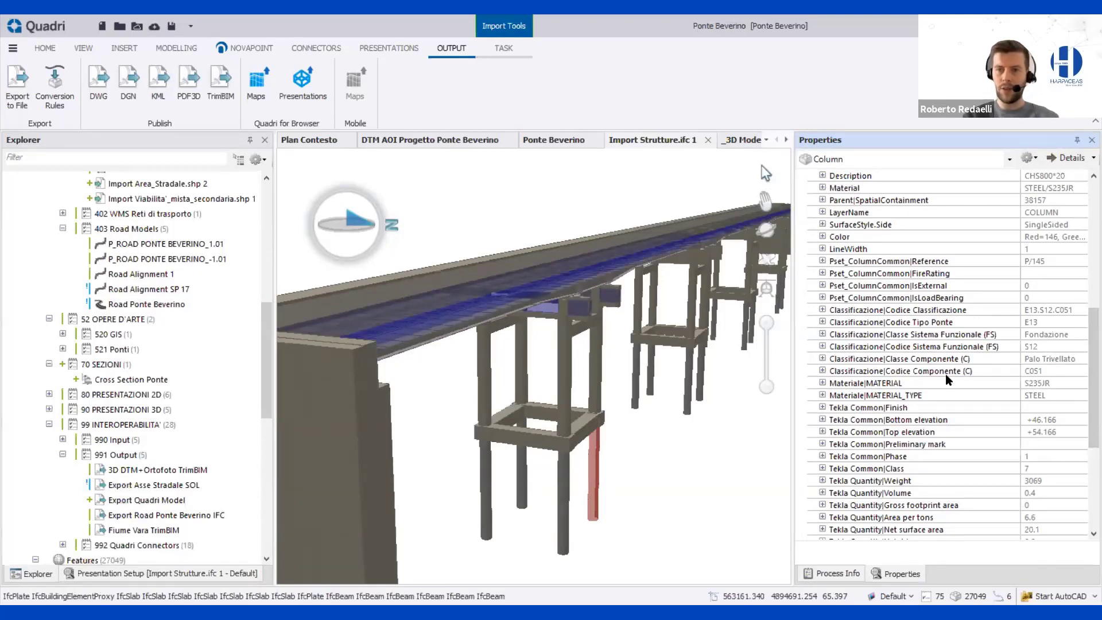
{"action": "left_click_drag", "start_coordinate": [1085, 392], "coordinate": [1085, 447]}
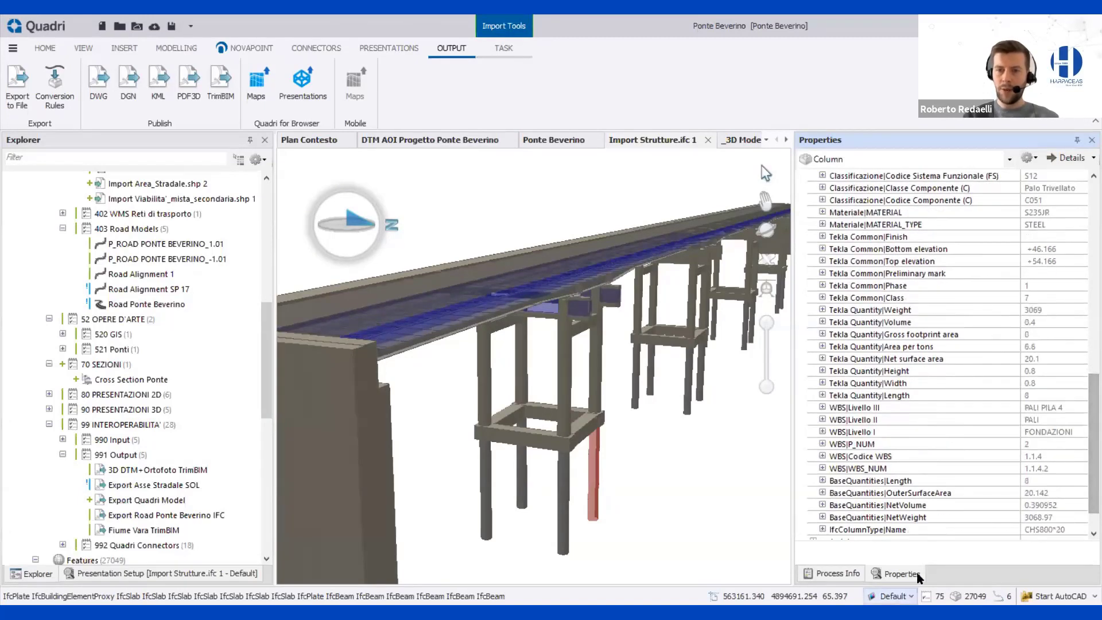
Deselect the column, look at the whole bridge structure again and show the available connectors.
{"action": "left_click", "coordinate": [681, 438]}
{"action": "scroll", "coordinate": [682, 438], "scroll_direction": "down", "scroll_amount": 1}
{"action": "scroll", "coordinate": [683, 423], "scroll_direction": "down", "scroll_amount": 1}
{"action": "middle_click_drag", "start_coordinate": [671, 366], "coordinate": [633, 393]}
{"action": "scroll", "coordinate": [625, 369], "scroll_direction": "down", "scroll_amount": 1}
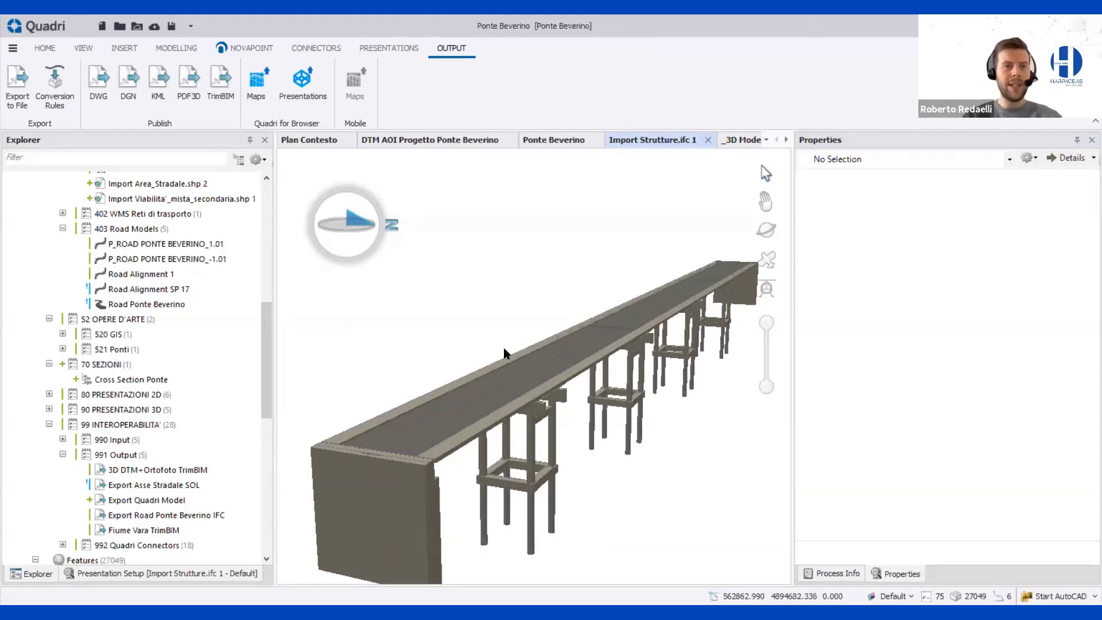
{"action": "left_click", "coordinate": [315, 50]}
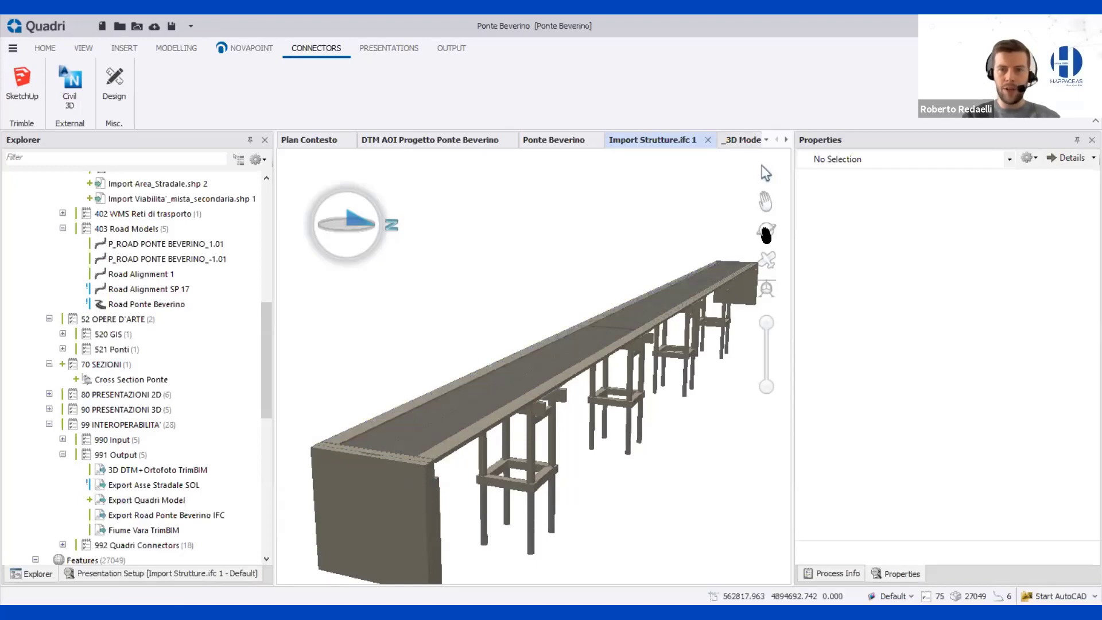
Display the _3D Modello Aggregato view and examine the bridge and road within the surrounding terrain.
{"action": "left_click", "coordinate": [742, 140]}
{"action": "middle_click_drag", "start_coordinate": [599, 360], "coordinate": [597, 358]}
{"action": "left_click_drag", "start_coordinate": [597, 358], "coordinate": [485, 422]}
{"action": "scroll", "coordinate": [532, 391], "scroll_direction": "up", "scroll_amount": 3}
{"action": "scroll", "coordinate": [485, 422], "scroll_direction": "up", "scroll_amount": 3}
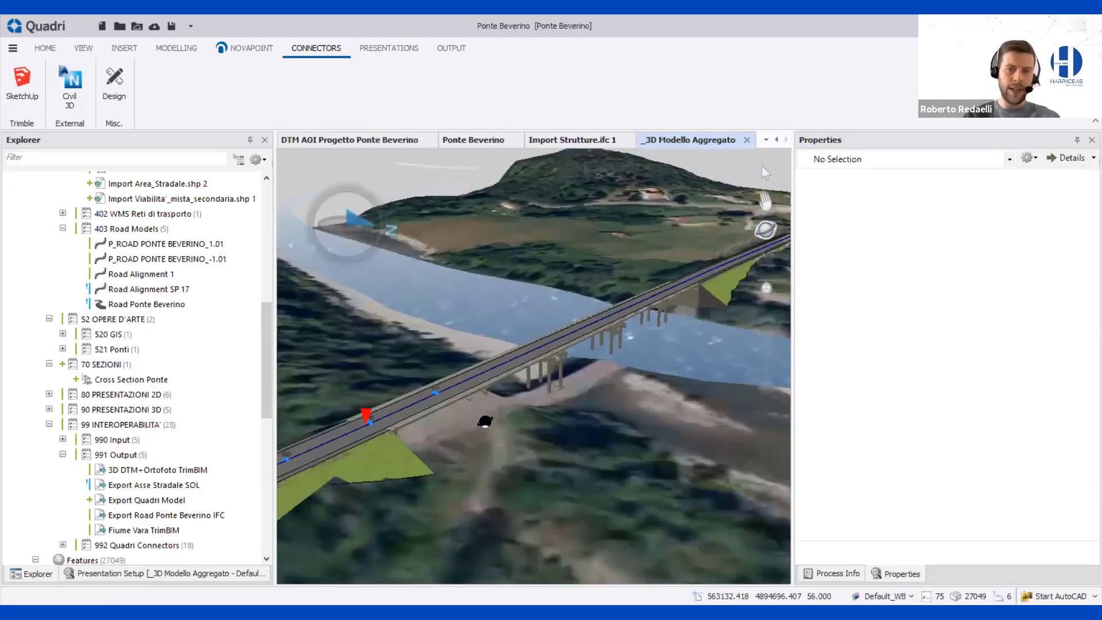
{"action": "left_click_drag", "start_coordinate": [281, 426], "coordinate": [578, 257]}
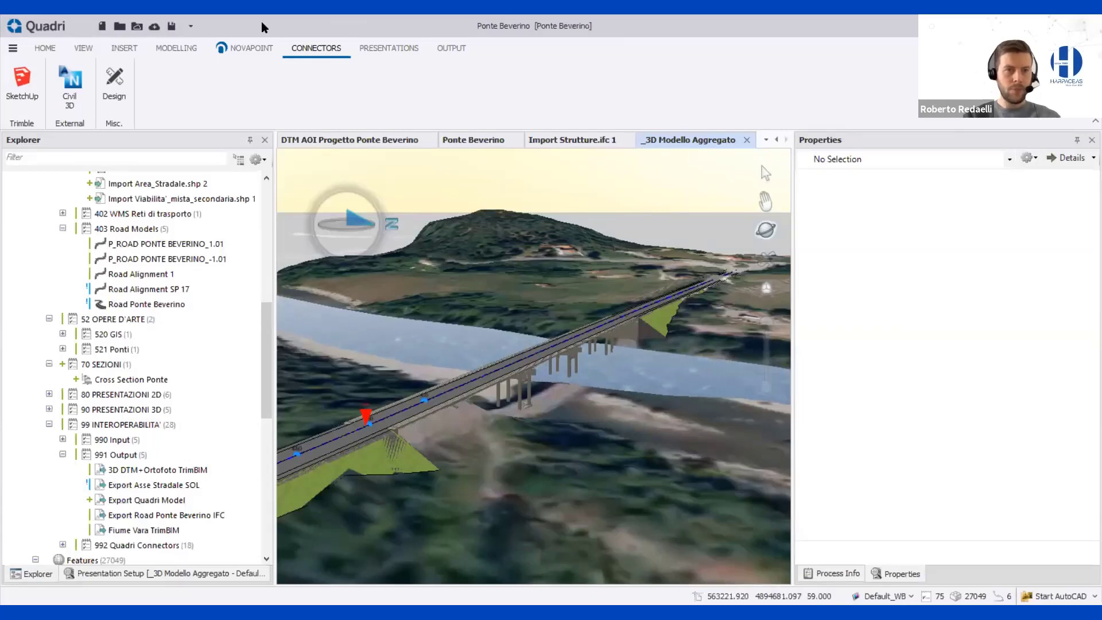
Switch to the Quadri web project list in the browser, filter it by "bev" and locate Ponte Beverino on the map.
{"action": "mouse_move", "coordinate": [308, 611]}
{"action": "left_click", "coordinate": [309, 557]}
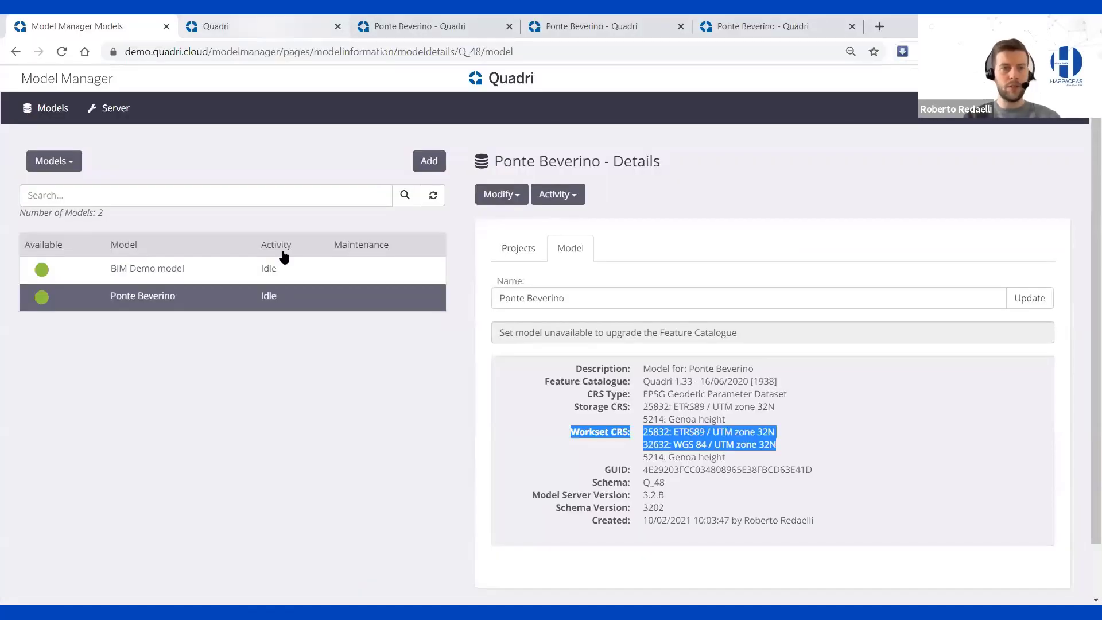
{"action": "key", "text": "ctrl+Tab"}
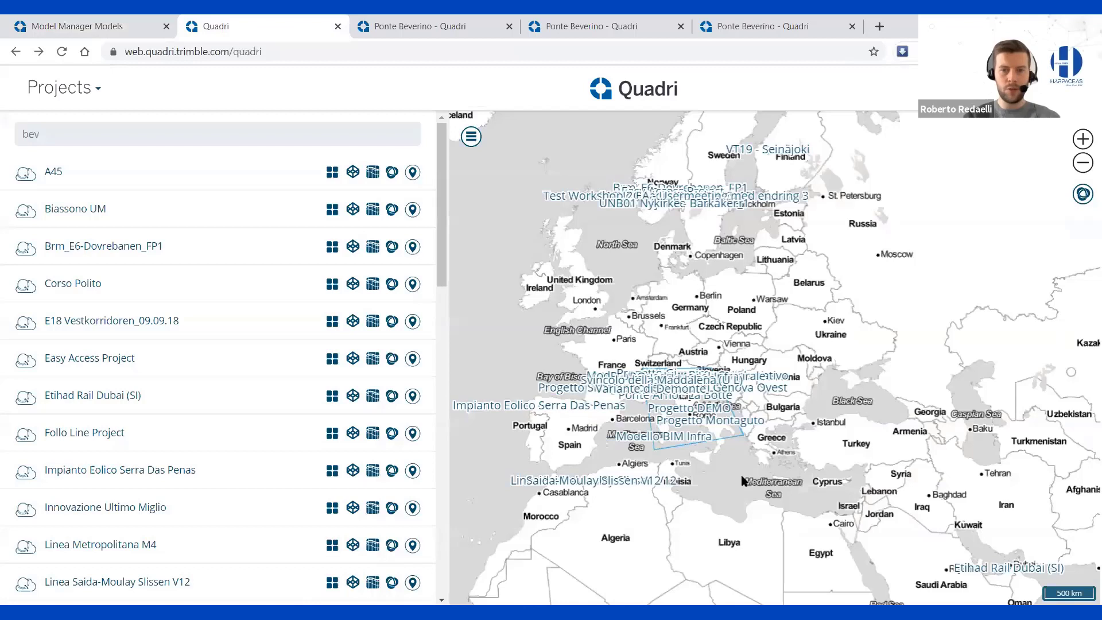
{"action": "left_click", "coordinate": [225, 141]}
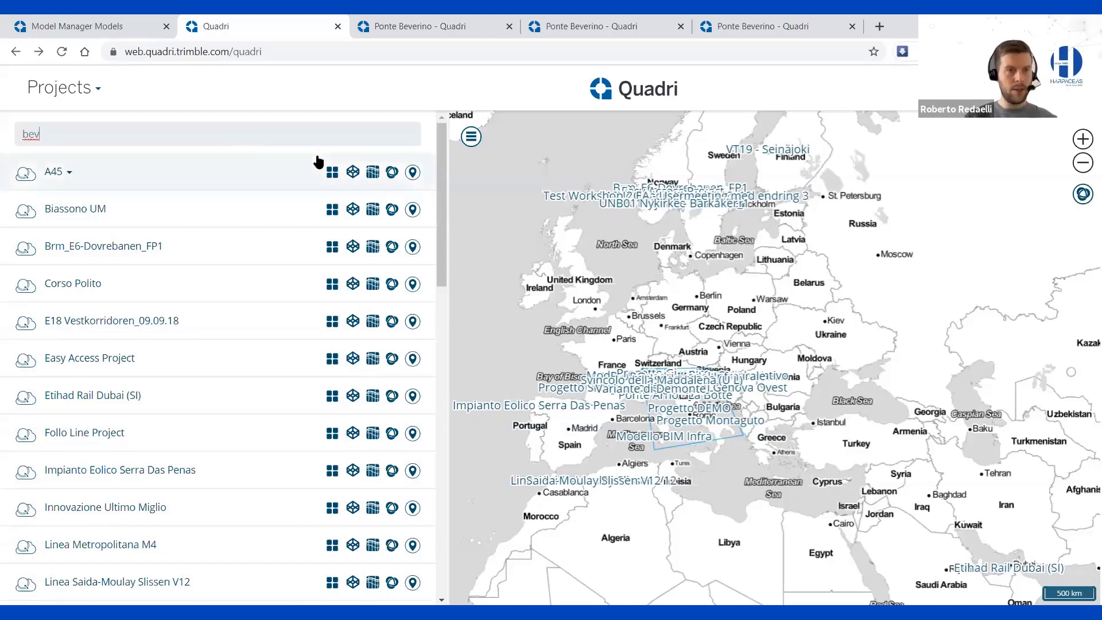
{"action": "key", "text": "BackSpace"}
{"action": "type", "text": "v"}
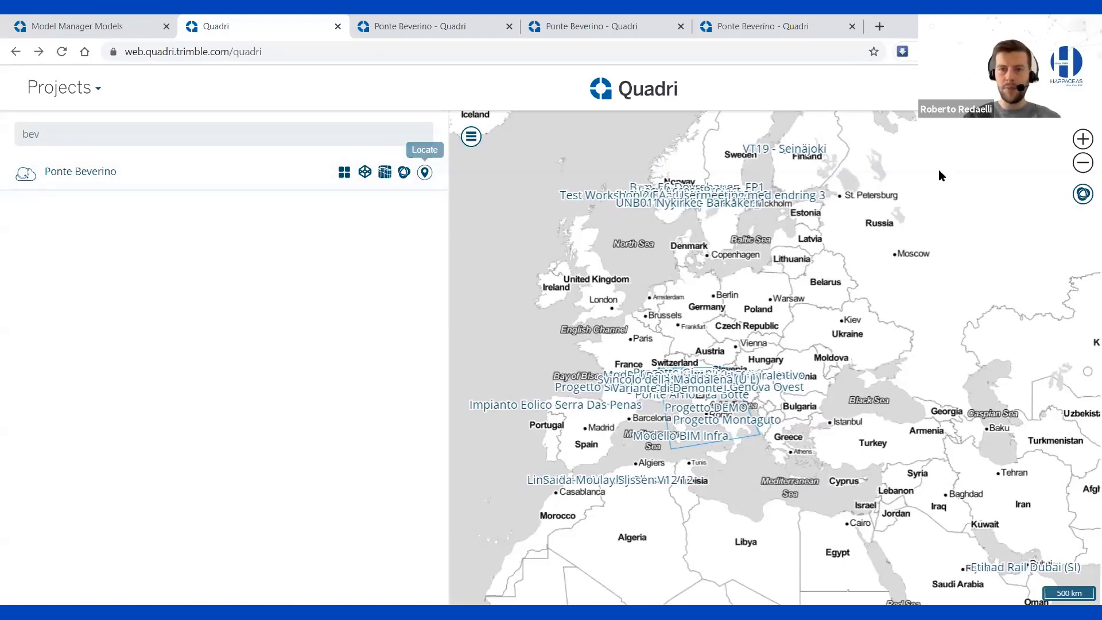
{"action": "left_click", "coordinate": [424, 172]}
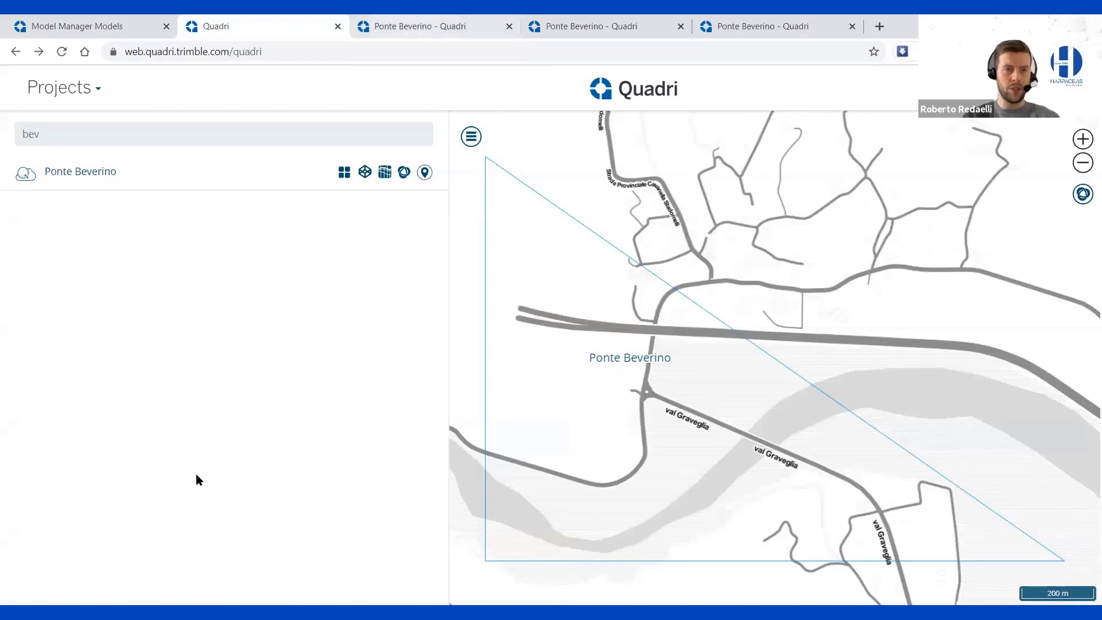
Look through the Ponte Beverino dashboard's timeline, presentations and tasks, and show the project's web map.
{"action": "key", "text": "ctrl+Tab"}
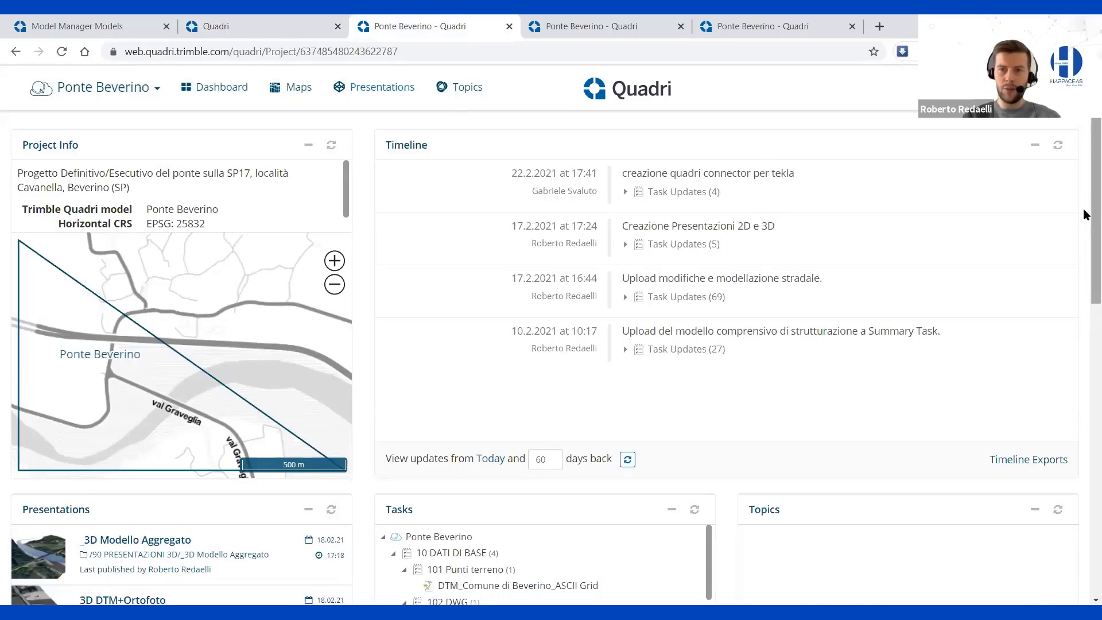
{"action": "scroll", "coordinate": [1085, 172], "scroll_direction": "down", "scroll_amount": 2}
{"action": "scroll", "coordinate": [975, 267], "scroll_direction": "down", "scroll_amount": 1}
{"action": "scroll", "coordinate": [495, 272], "scroll_direction": "down", "scroll_amount": 3}
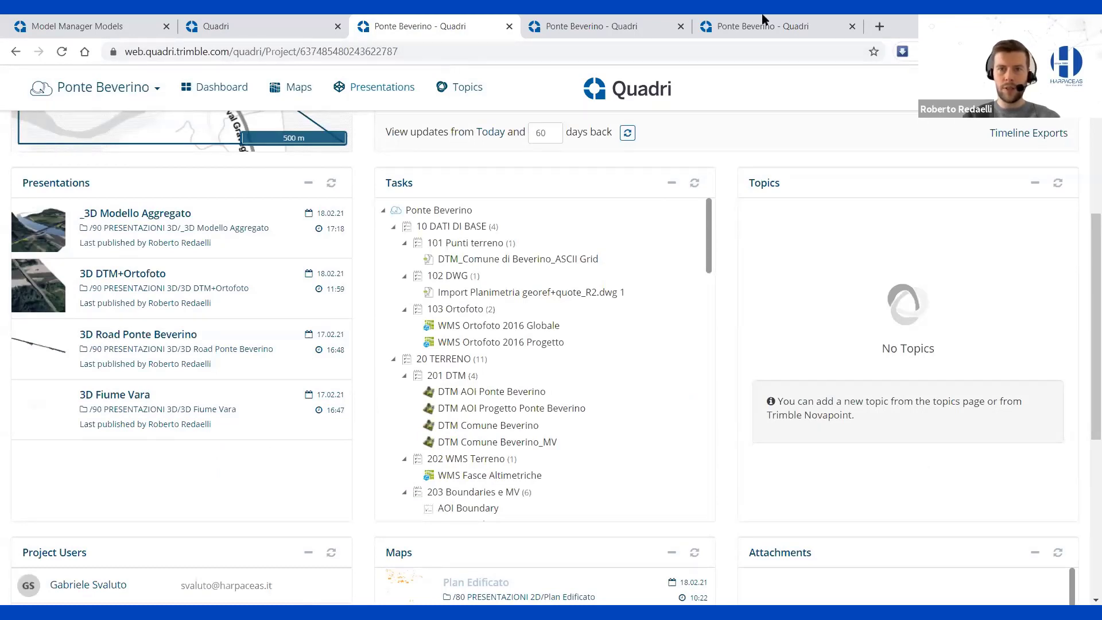
{"action": "left_click", "coordinate": [591, 26]}
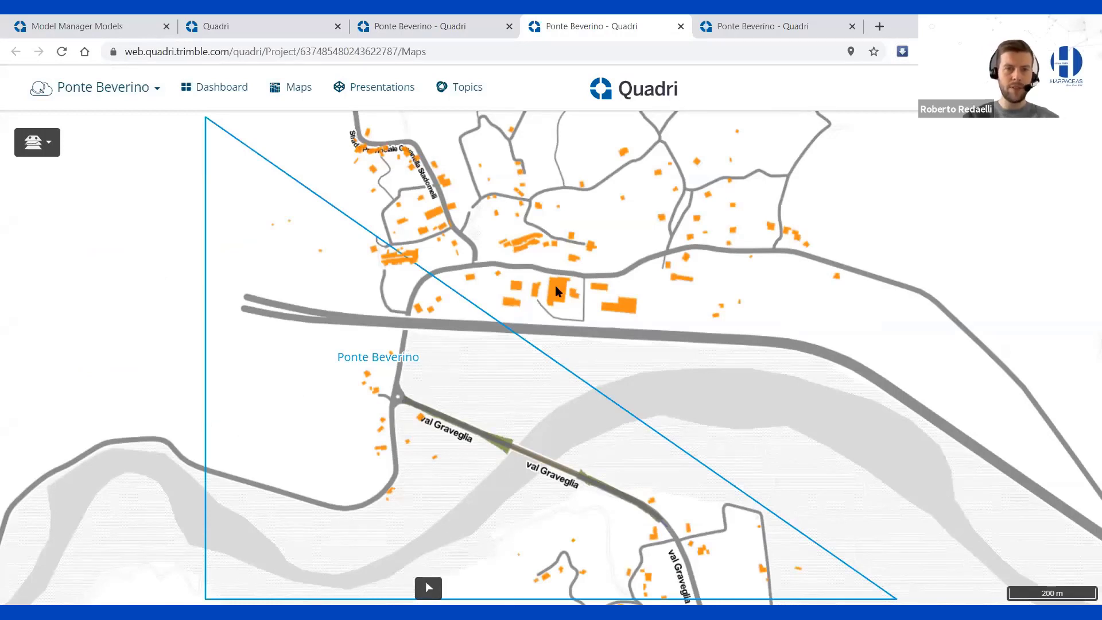
Change the web map's background to Open Street Map and inspect the bridge area up close.
{"action": "left_click", "coordinate": [45, 138]}
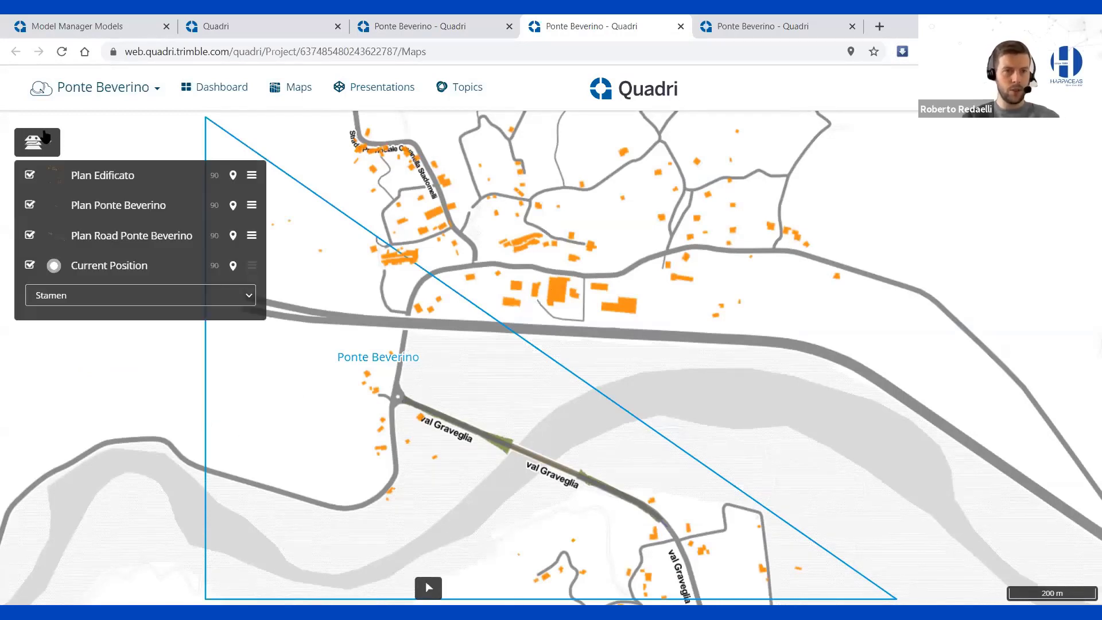
{"action": "left_click", "coordinate": [98, 296]}
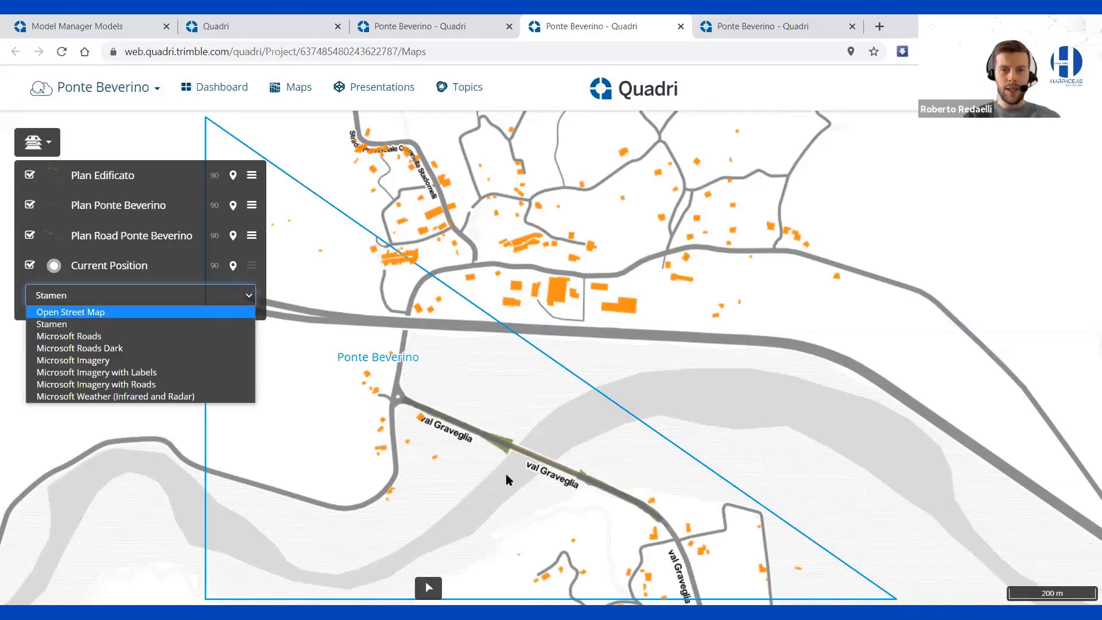
{"action": "key", "text": "Return"}
{"action": "left_click", "coordinate": [610, 439]}
{"action": "scroll", "coordinate": [581, 459], "scroll_direction": "up", "scroll_amount": 2}
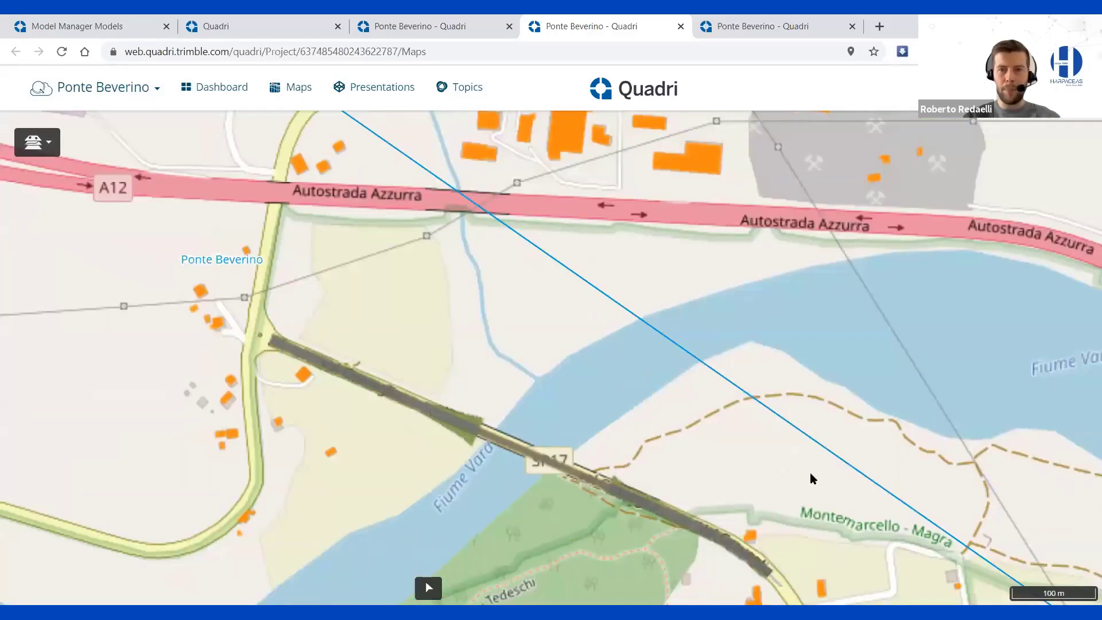
{"action": "scroll", "coordinate": [86, 303], "scroll_direction": "down", "scroll_amount": 2}
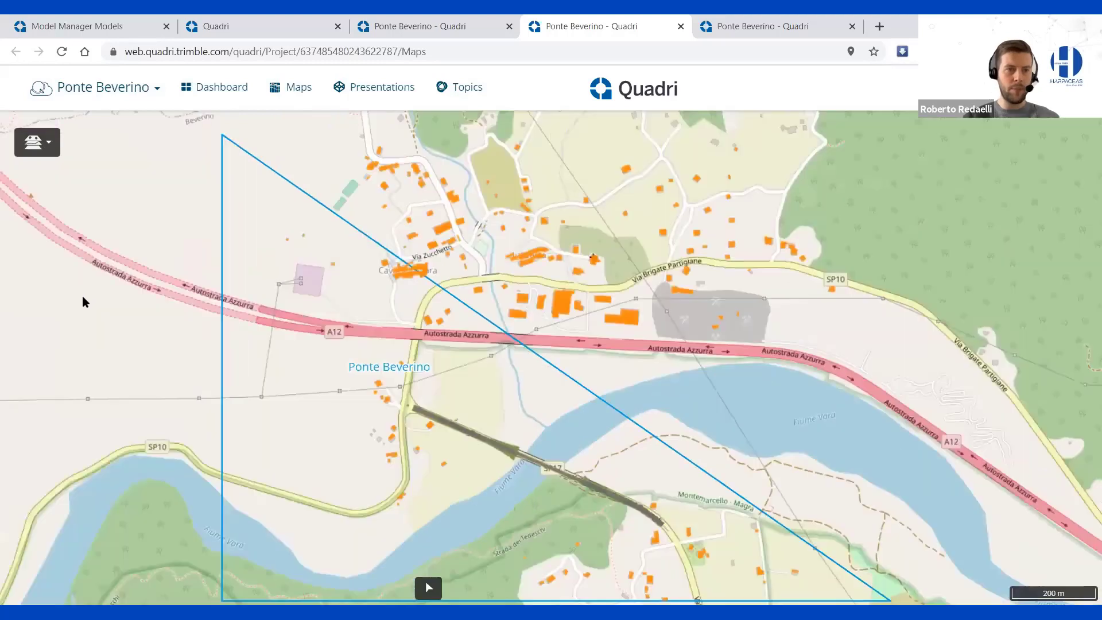
Set the web map's background to Microsoft Imagery and close the layer list.
{"action": "left_click", "coordinate": [37, 142]}
{"action": "left_click", "coordinate": [116, 296]}
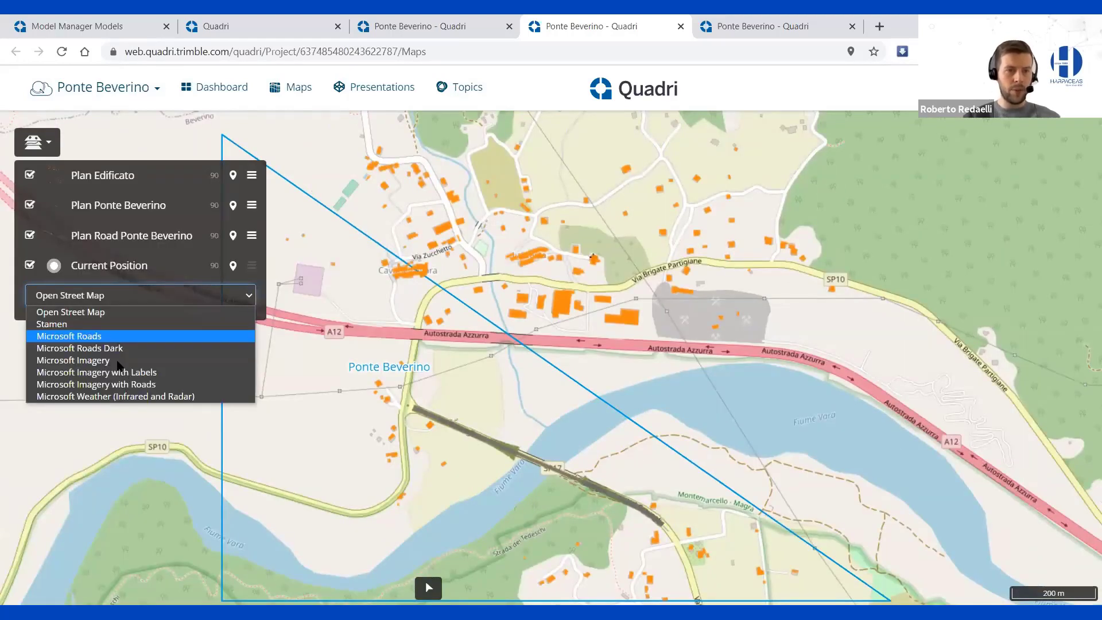
{"action": "left_click", "coordinate": [109, 372]}
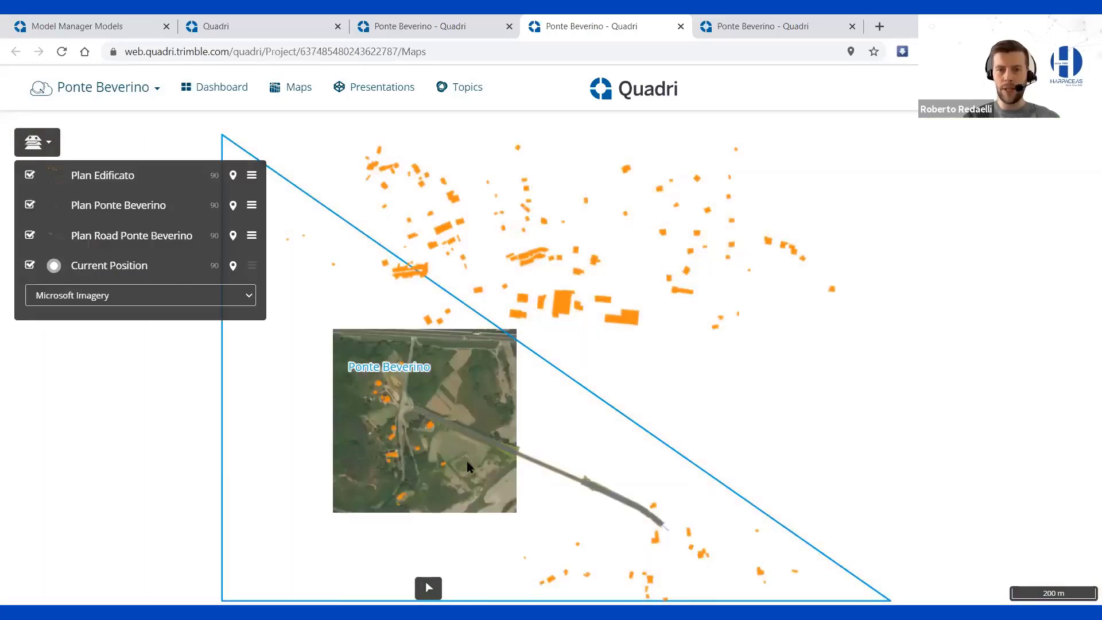
{"action": "left_click", "coordinate": [437, 458]}
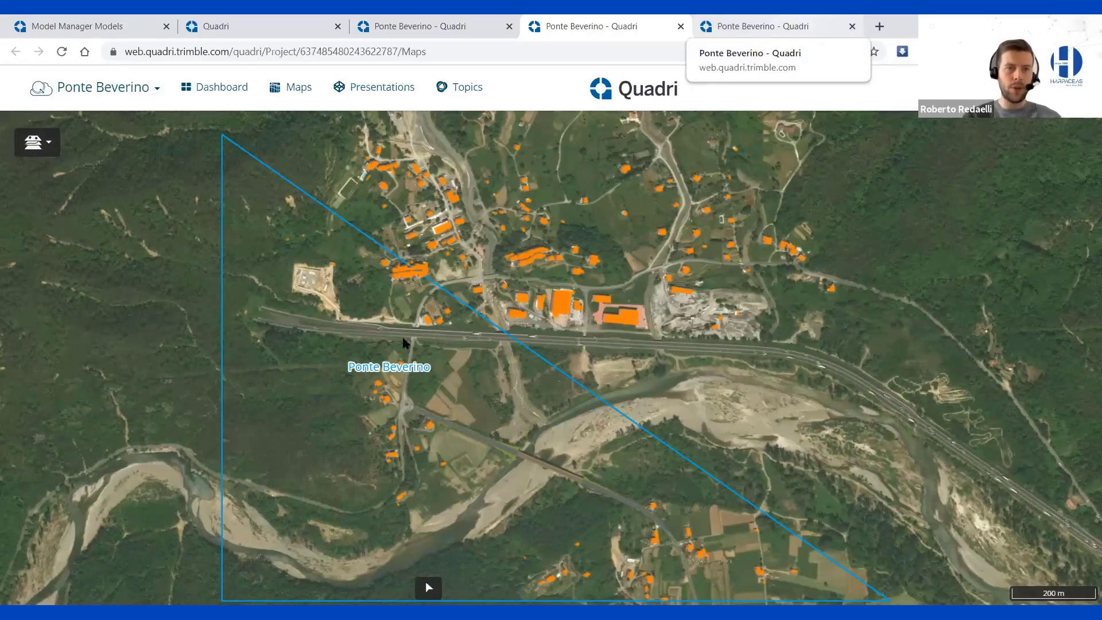
Switch to the project's 3D presentations and examine the 3D DTM+Ortofoto terrain together with the 3D Fiume Vara river model.
{"action": "key", "text": "ctrl+Tab"}
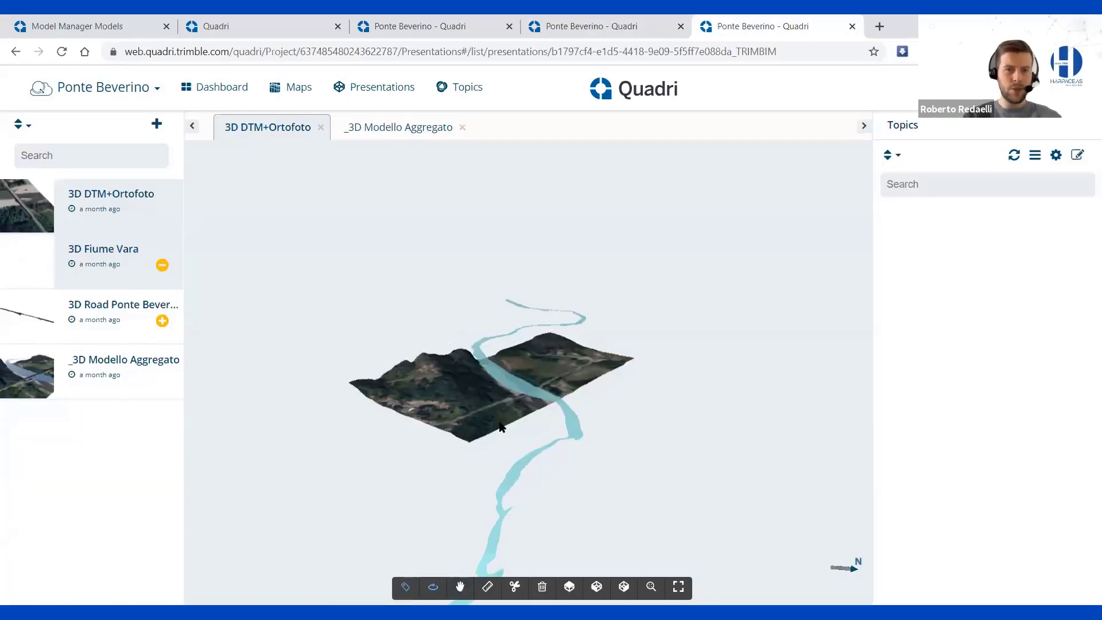
{"action": "scroll", "coordinate": [467, 455], "scroll_direction": "up", "scroll_amount": 2}
{"action": "left_click_drag", "start_coordinate": [467, 455], "coordinate": [533, 455]}
{"action": "scroll", "coordinate": [485, 443], "scroll_direction": "up", "scroll_amount": 3}
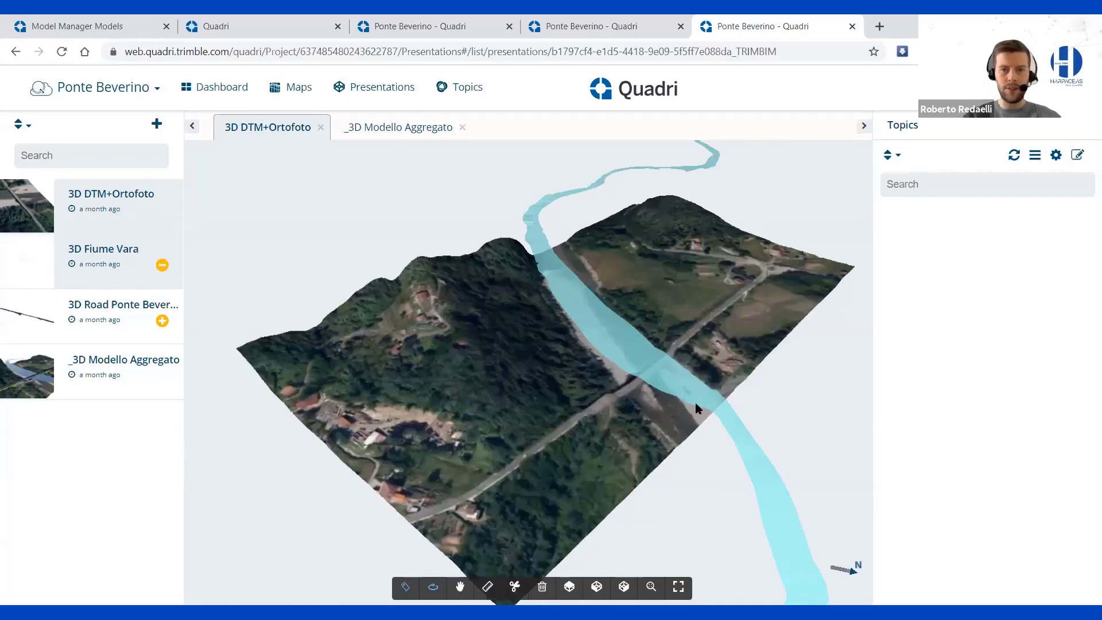
{"action": "left_click_drag", "start_coordinate": [647, 394], "coordinate": [497, 428]}
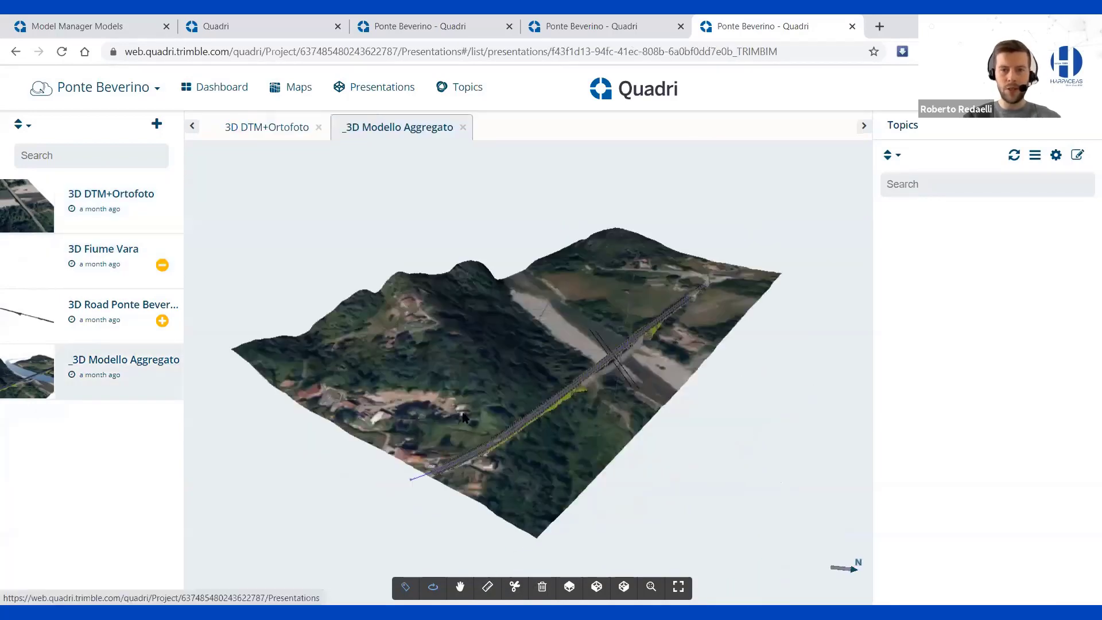
{"action": "left_click_drag", "start_coordinate": [464, 461], "coordinate": [477, 412]}
Show the _3D Modello Aggregato presentation and examine the bridge and road across the river from several angles.
{"action": "left_click_drag", "start_coordinate": [579, 425], "coordinate": [686, 366]}
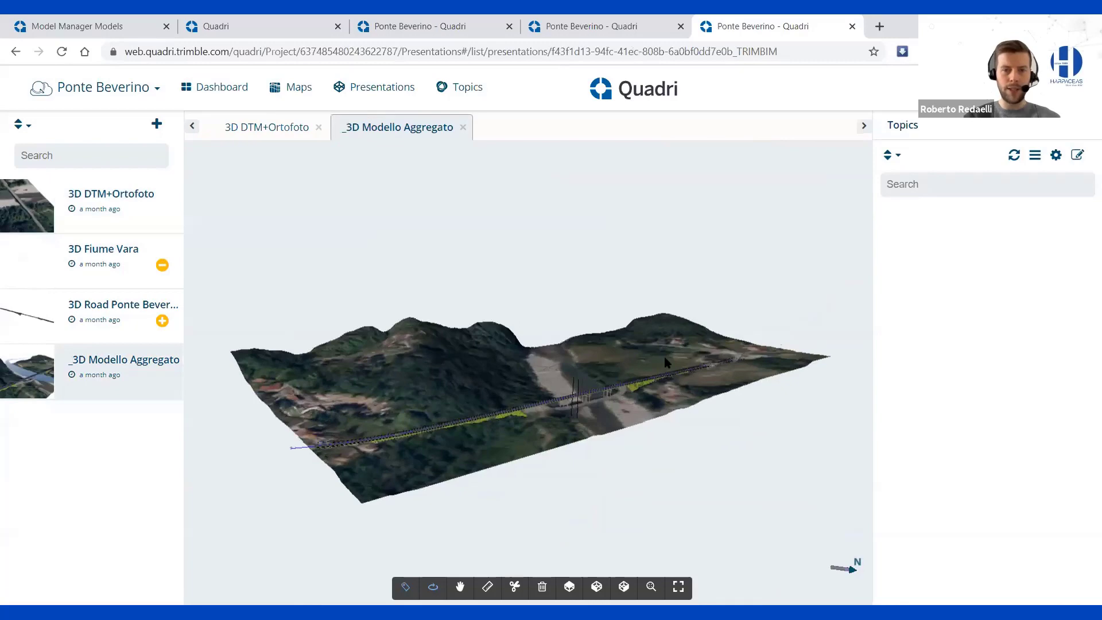
{"action": "scroll", "coordinate": [554, 396], "scroll_direction": "up", "scroll_amount": 4}
{"action": "left_click_drag", "start_coordinate": [412, 430], "coordinate": [597, 333]}
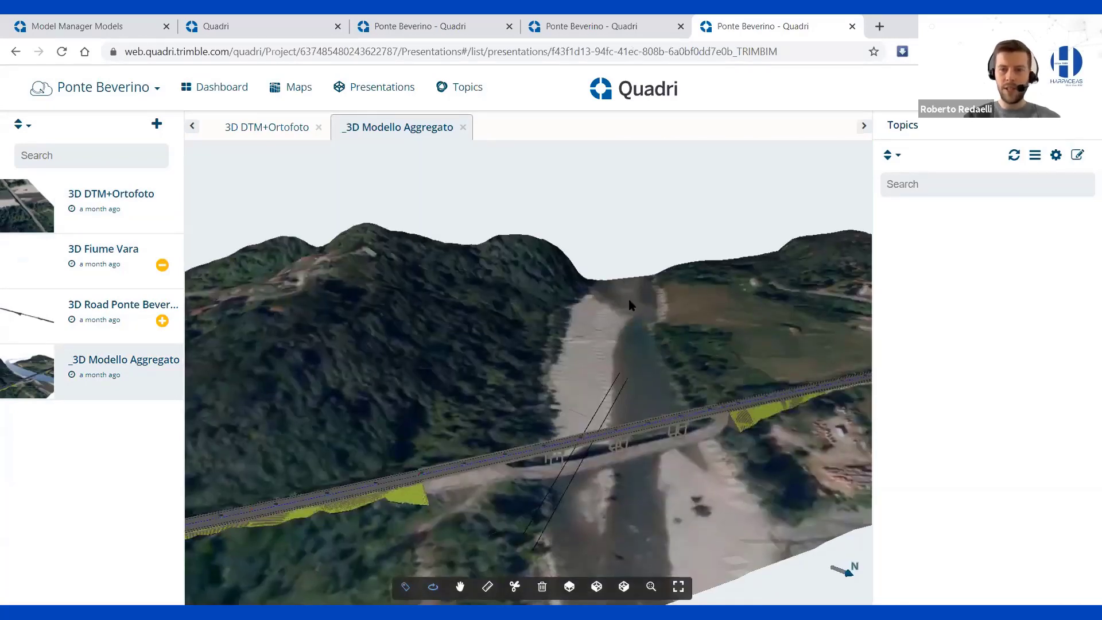
{"action": "left_click_drag", "start_coordinate": [545, 301], "coordinate": [637, 335]}
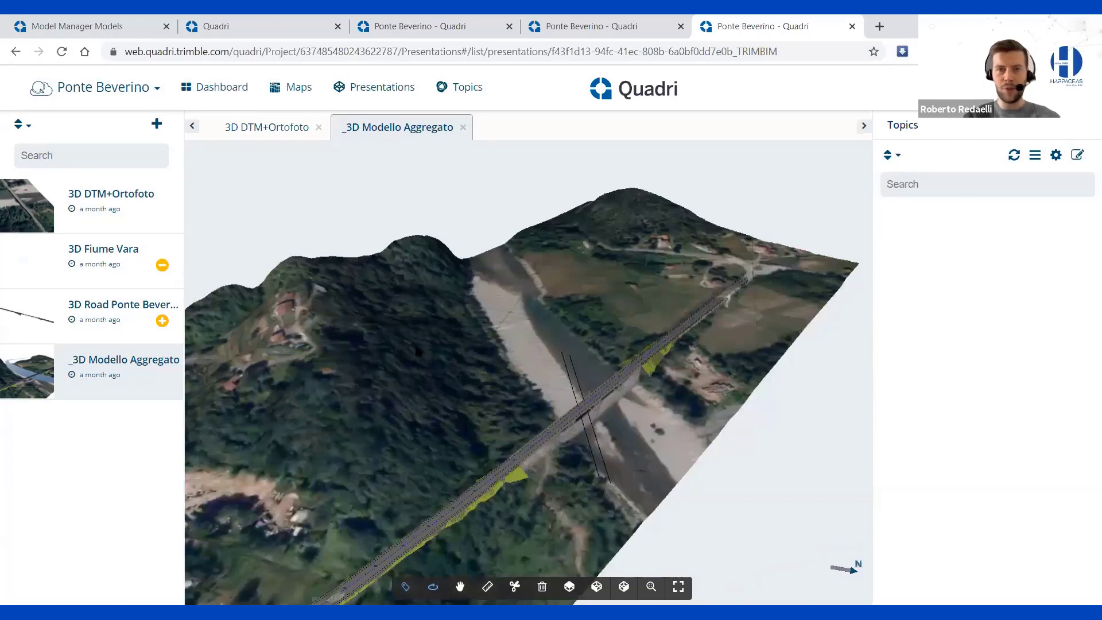
{"action": "scroll", "coordinate": [416, 351], "scroll_direction": "down", "scroll_amount": 2}
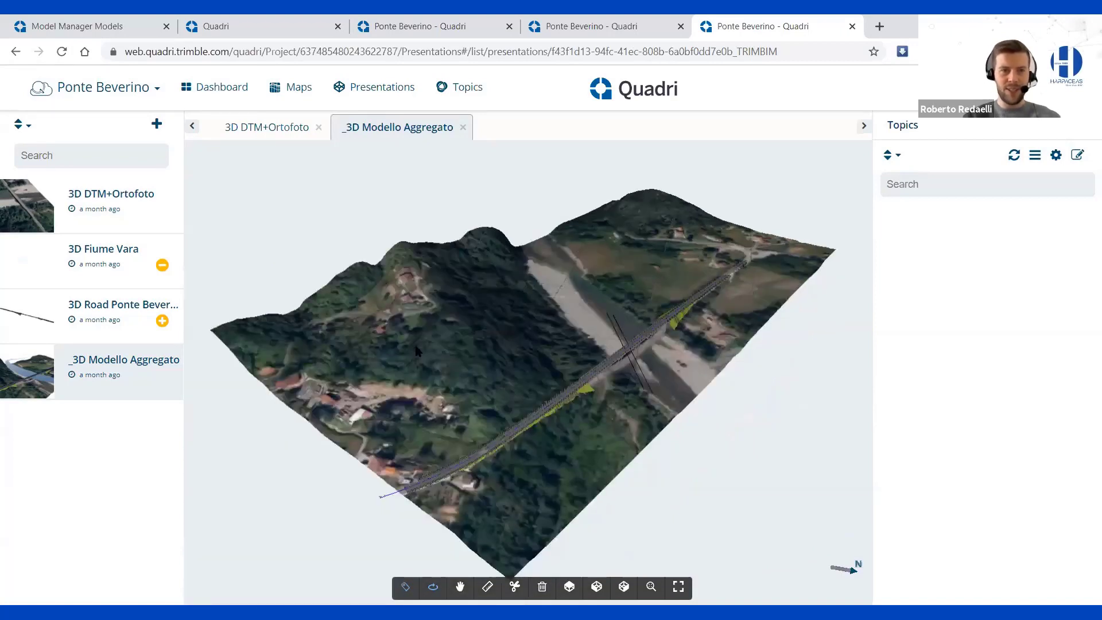
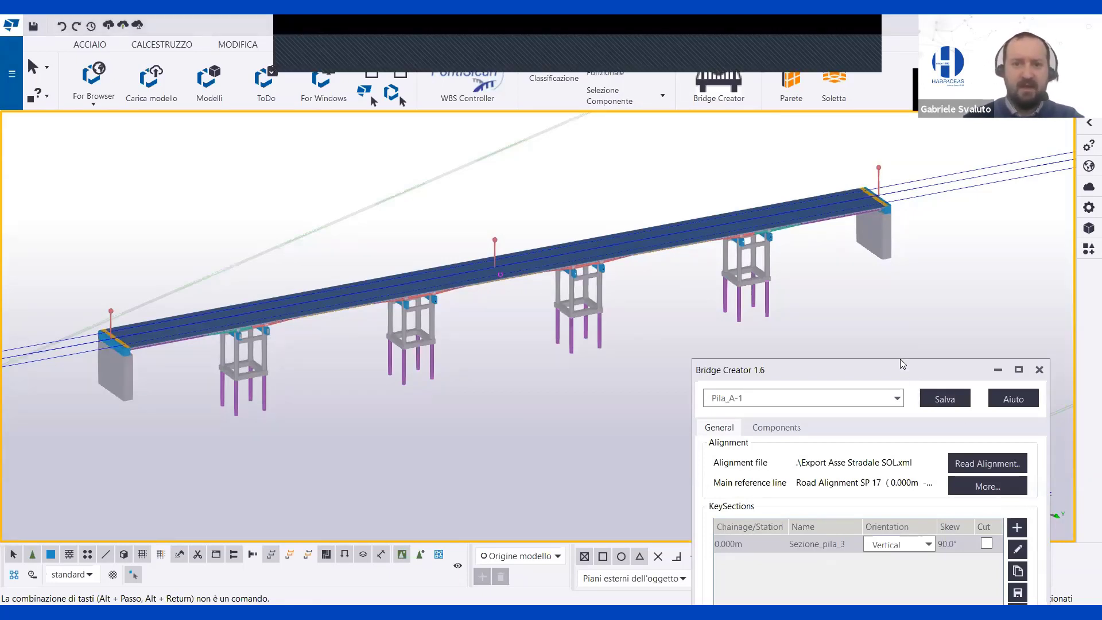
Reposition the Bridge Creator dialog, examine the whole bridge model, browse the steel and concrete modelling tools, and return to the Ponti Sicuri tools.
{"action": "left_click_drag", "start_coordinate": [900, 359], "coordinate": [922, 116]}
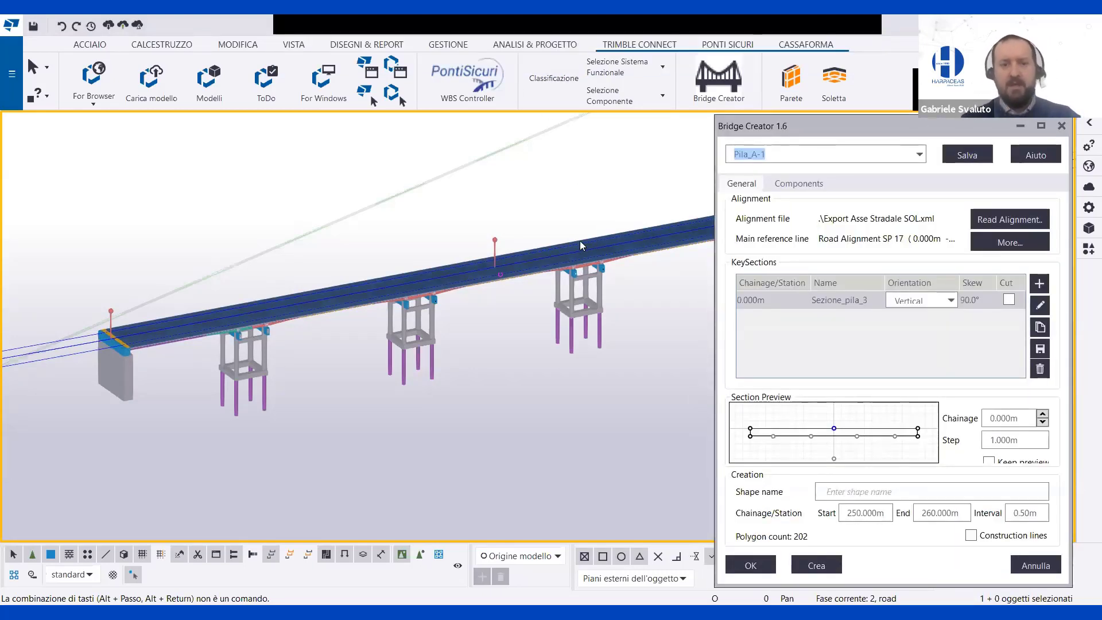
{"action": "left_click", "coordinate": [89, 44]}
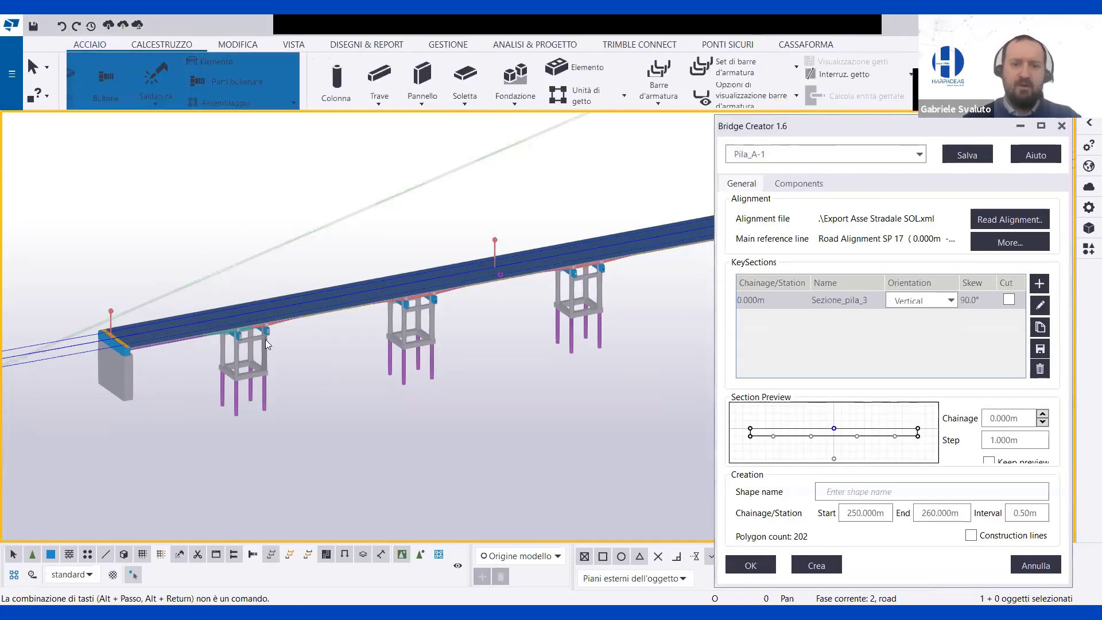
{"action": "scroll", "coordinate": [267, 344], "scroll_direction": "down", "scroll_amount": 3}
{"action": "middle_click_drag", "start_coordinate": [260, 336], "coordinate": [309, 316]}
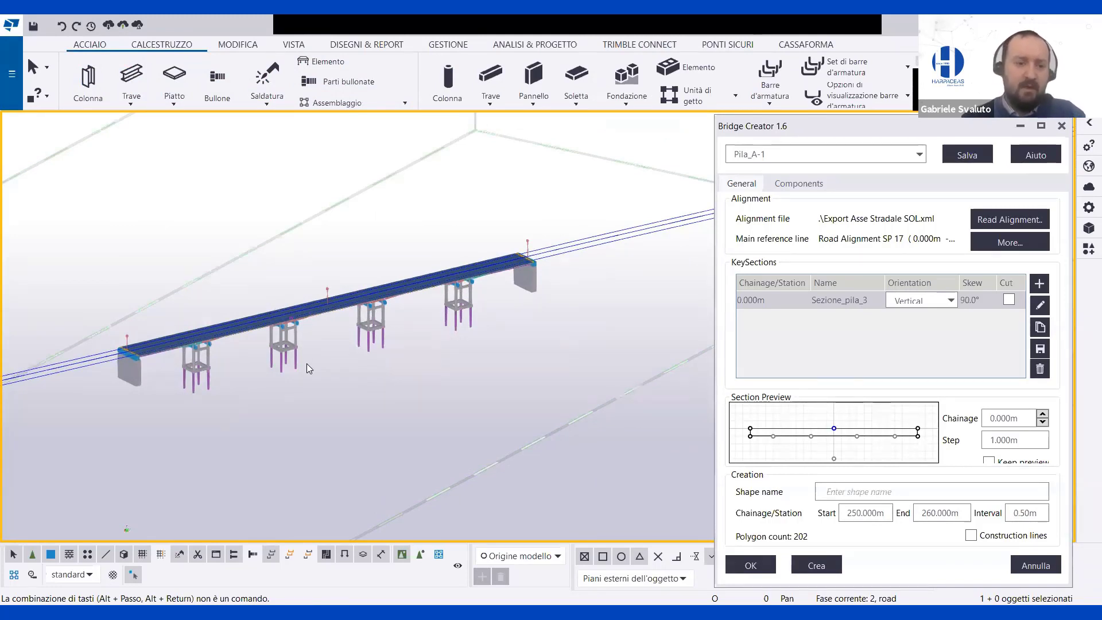
{"action": "scroll", "coordinate": [205, 325], "scroll_direction": "up", "scroll_amount": 5}
{"action": "middle_click_drag", "start_coordinate": [215, 293], "coordinate": [221, 346], "text": "ctrl"}
{"action": "scroll", "coordinate": [222, 346], "scroll_direction": "down", "scroll_amount": 4}
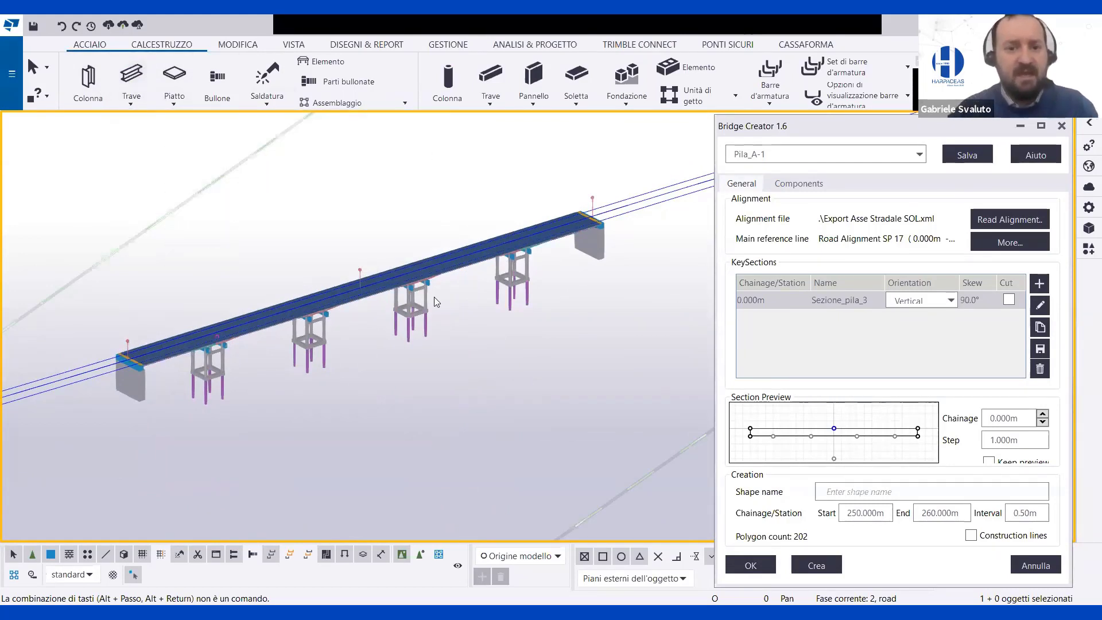
{"action": "middle_click_drag", "start_coordinate": [431, 270], "coordinate": [452, 271]}
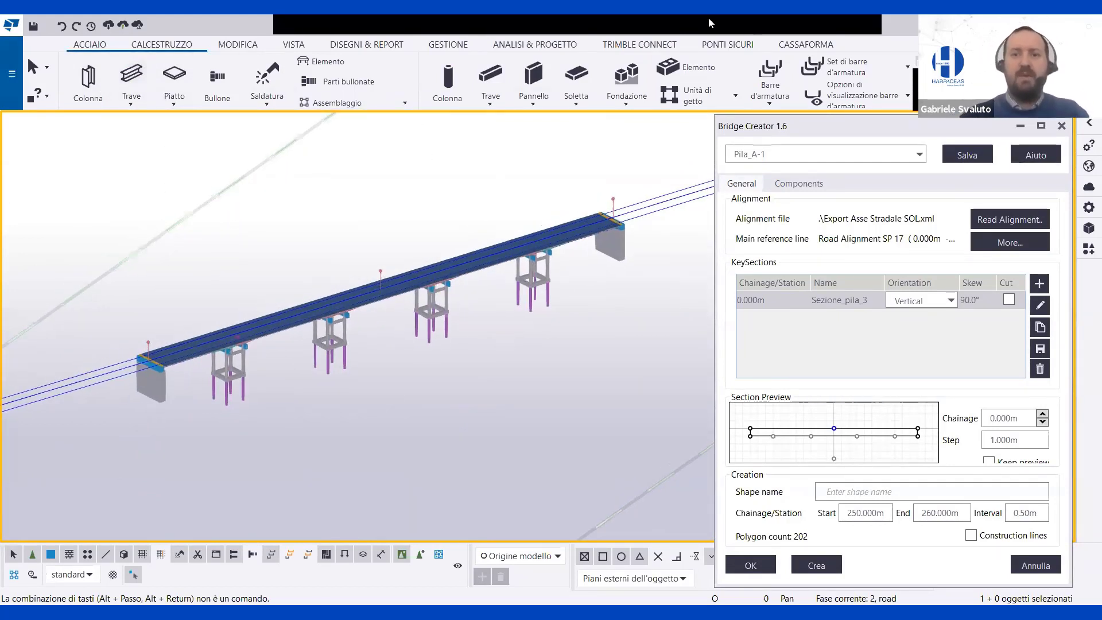
{"action": "left_click", "coordinate": [719, 46]}
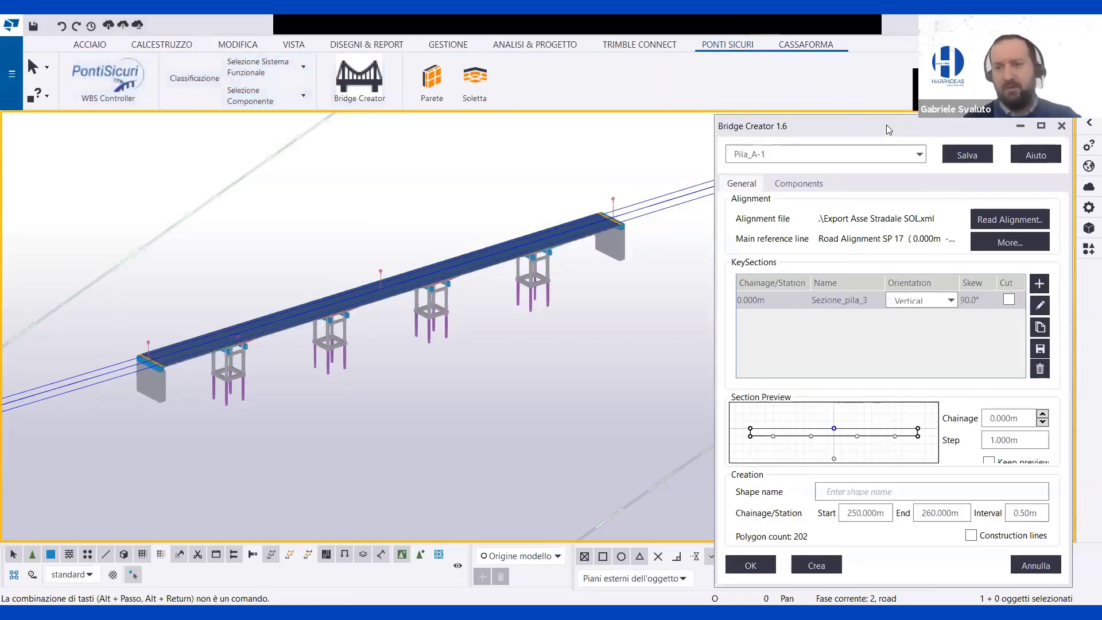
{"action": "left_click_drag", "start_coordinate": [886, 126], "coordinate": [888, 107]}
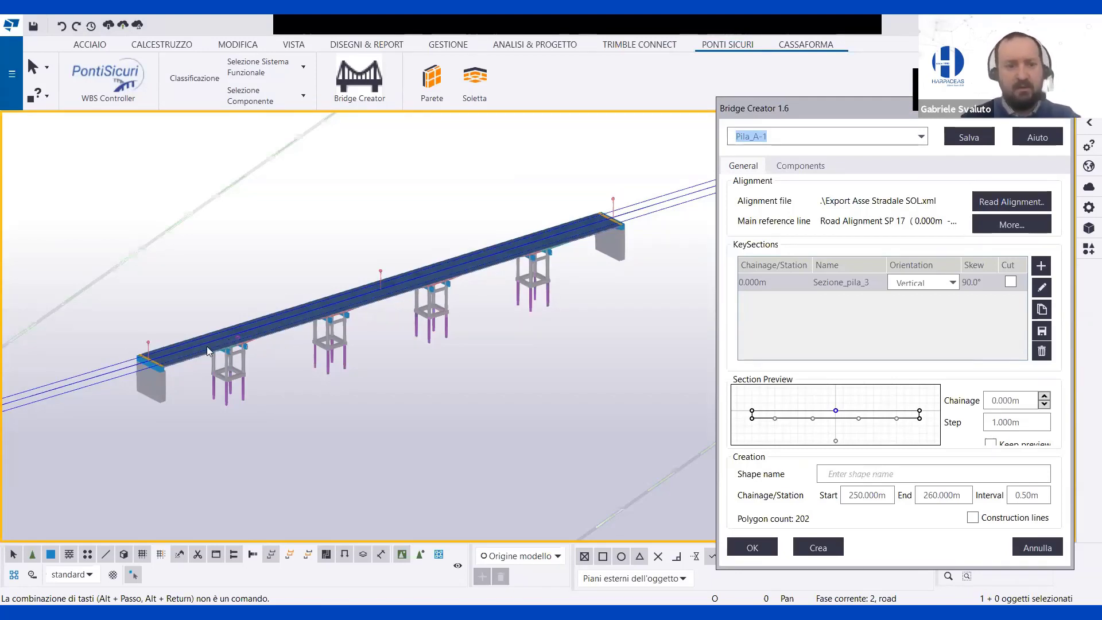
Open the alignment reading settings and check which file formats can be chosen for the alignment file, without loading a new one.
{"action": "left_click", "coordinate": [997, 203]}
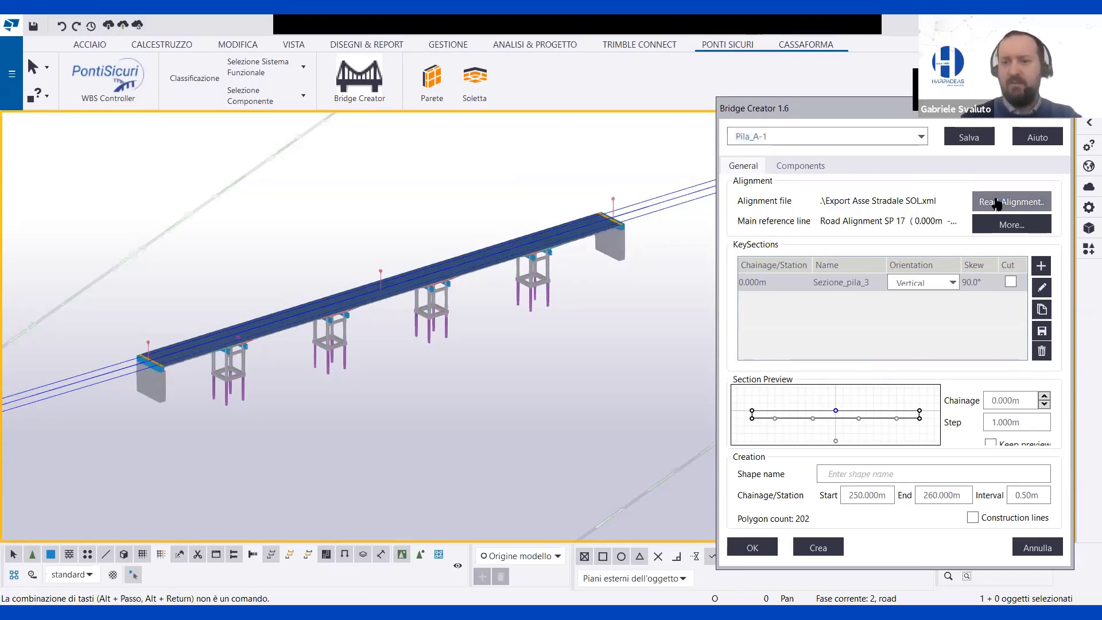
{"action": "left_click_drag", "start_coordinate": [885, 184], "coordinate": [490, 111]}
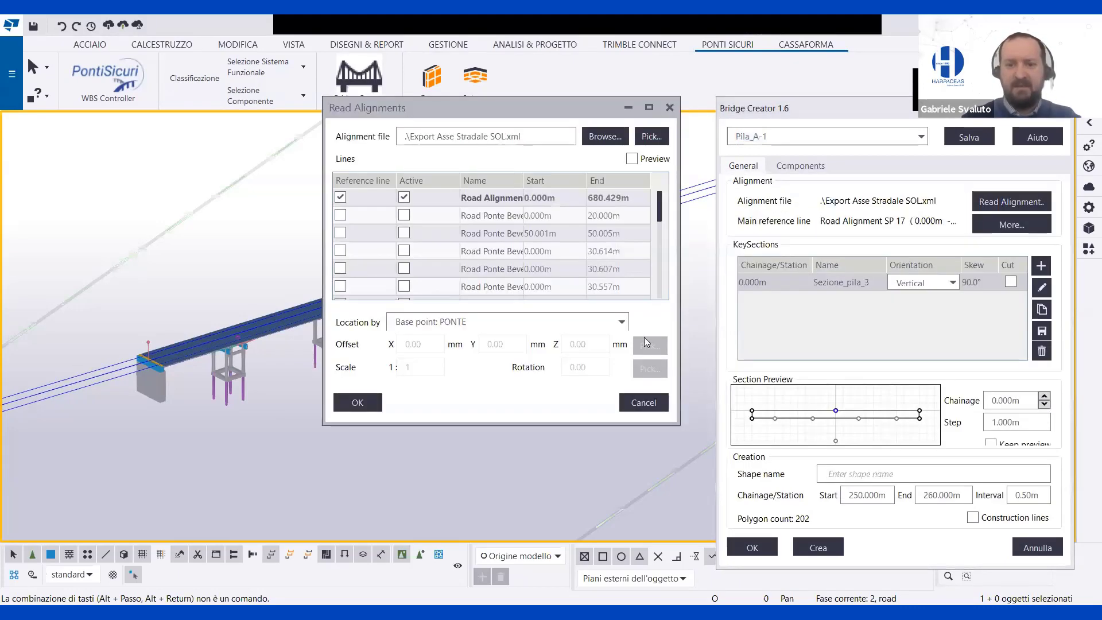
{"action": "left_click", "coordinate": [606, 137]}
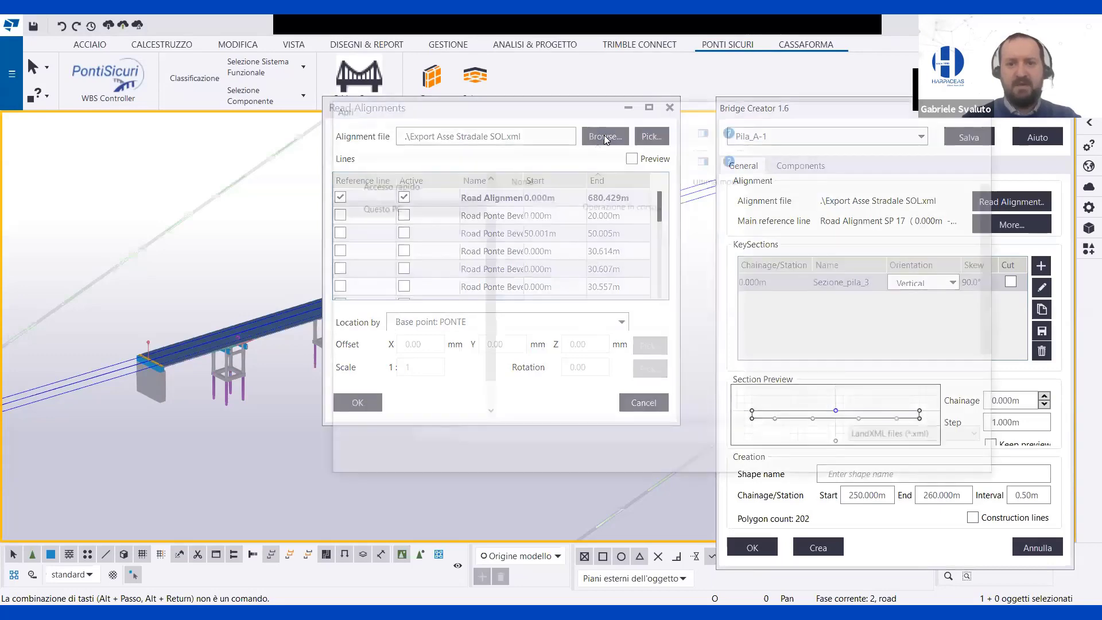
{"action": "left_click", "coordinate": [925, 437]}
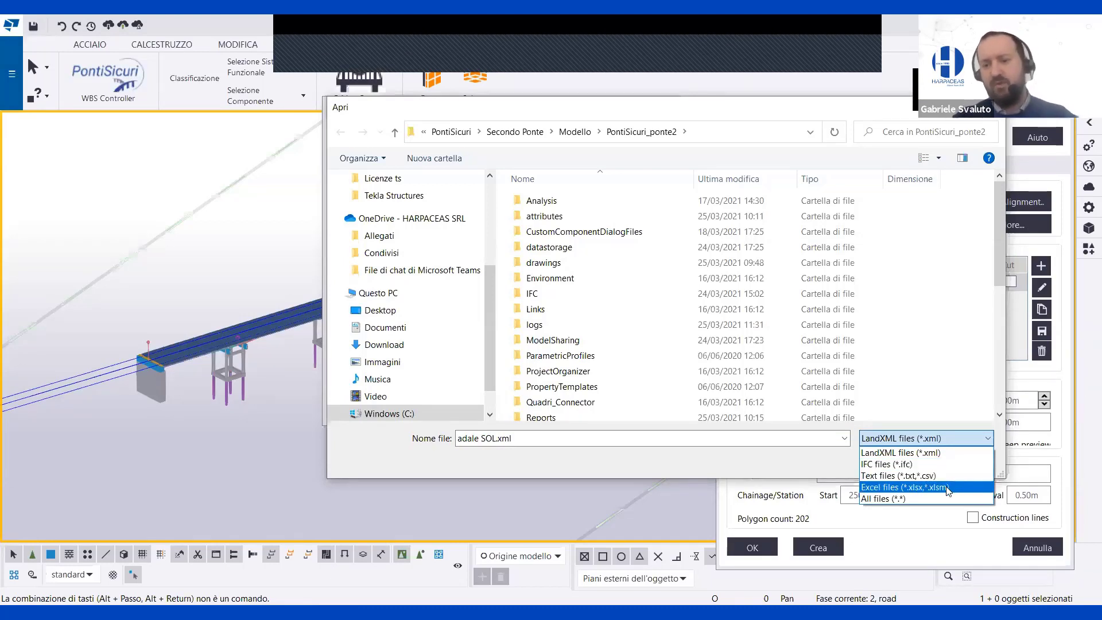
{"action": "left_click", "coordinate": [991, 108]}
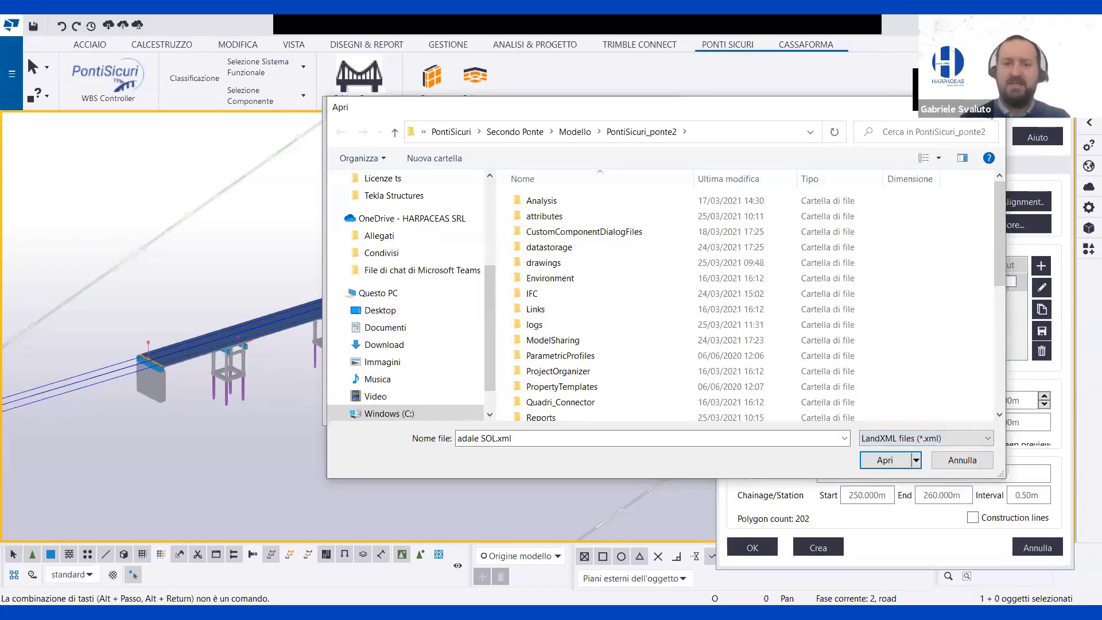
{"action": "left_click", "coordinate": [992, 107]}
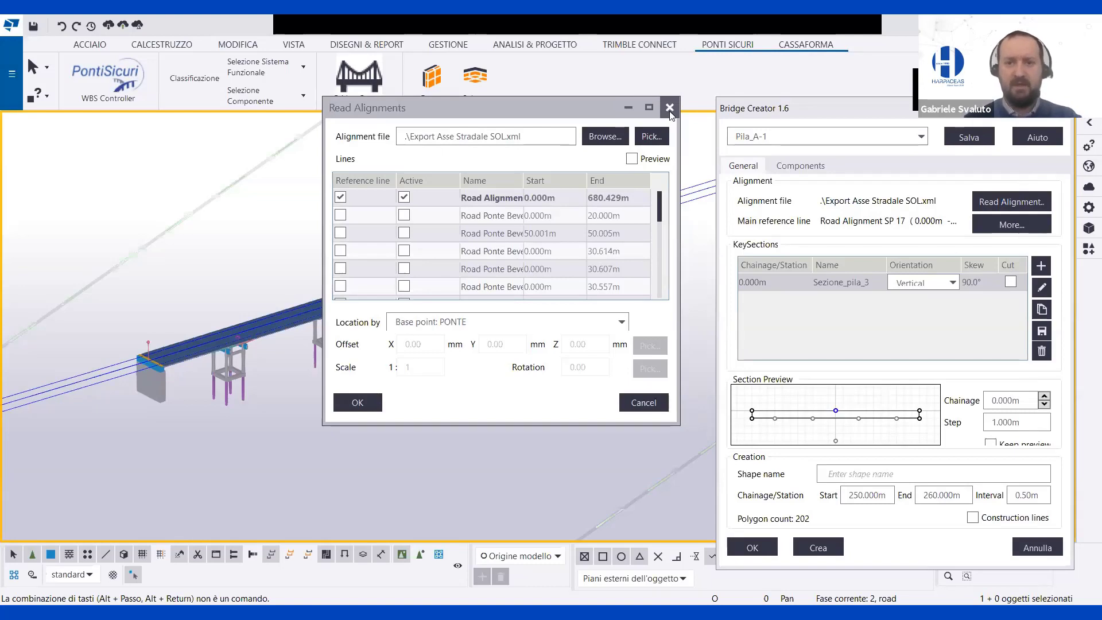
Review the list of alignment lines read from Export Asse Stradale SOL.xml and close the Read Alignments dialog.
{"action": "left_click_drag", "start_coordinate": [577, 113], "coordinate": [590, 157]}
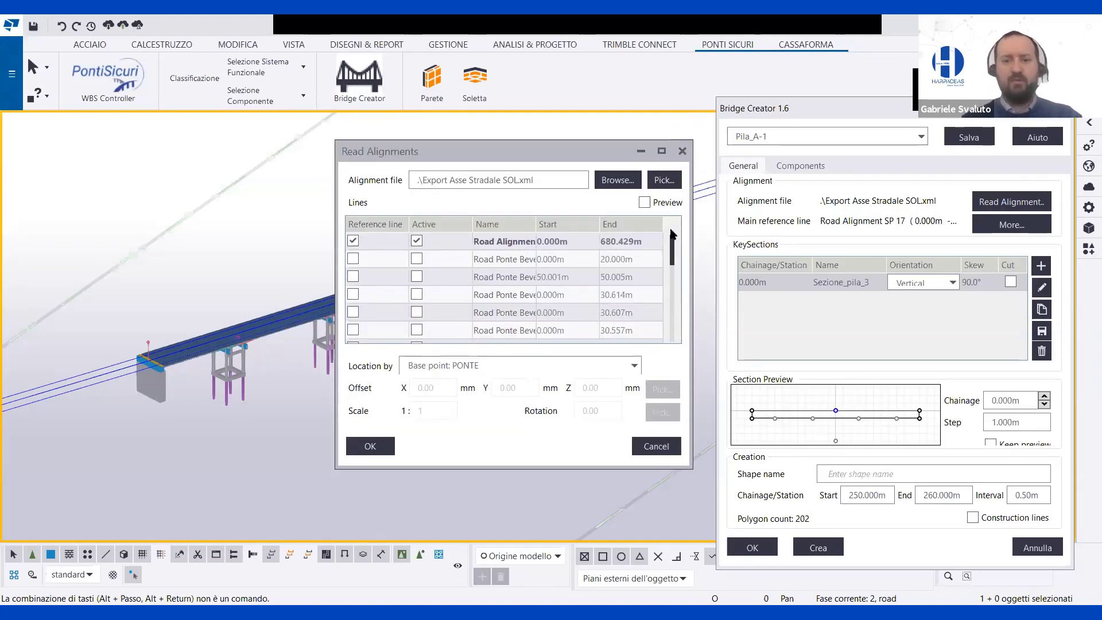
{"action": "left_click_drag", "start_coordinate": [673, 242], "coordinate": [680, 218]}
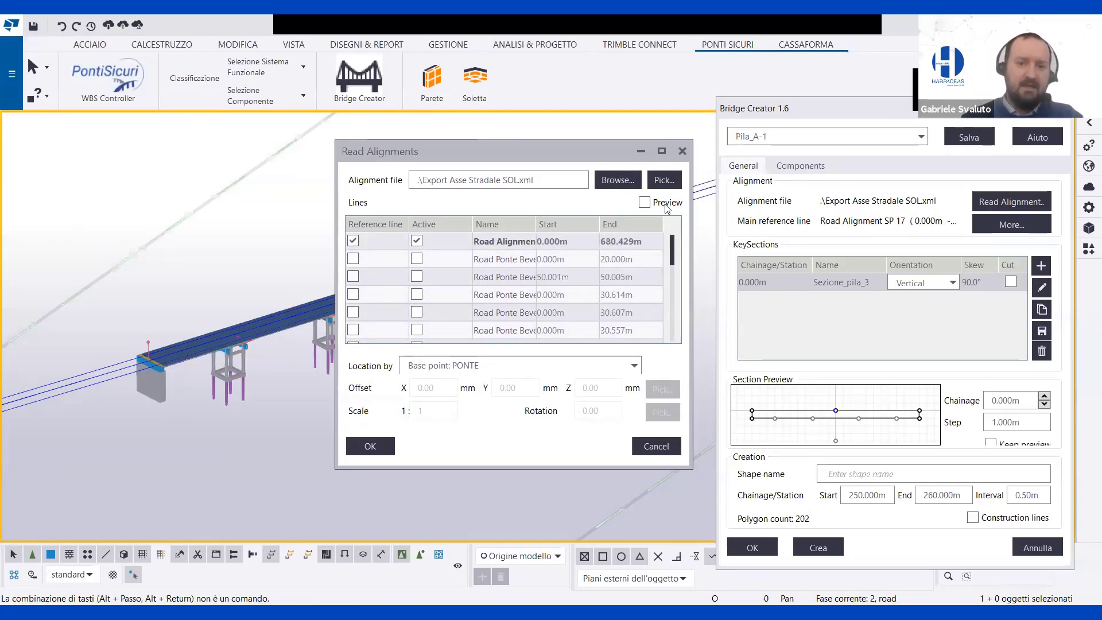
{"action": "left_click", "coordinate": [682, 151]}
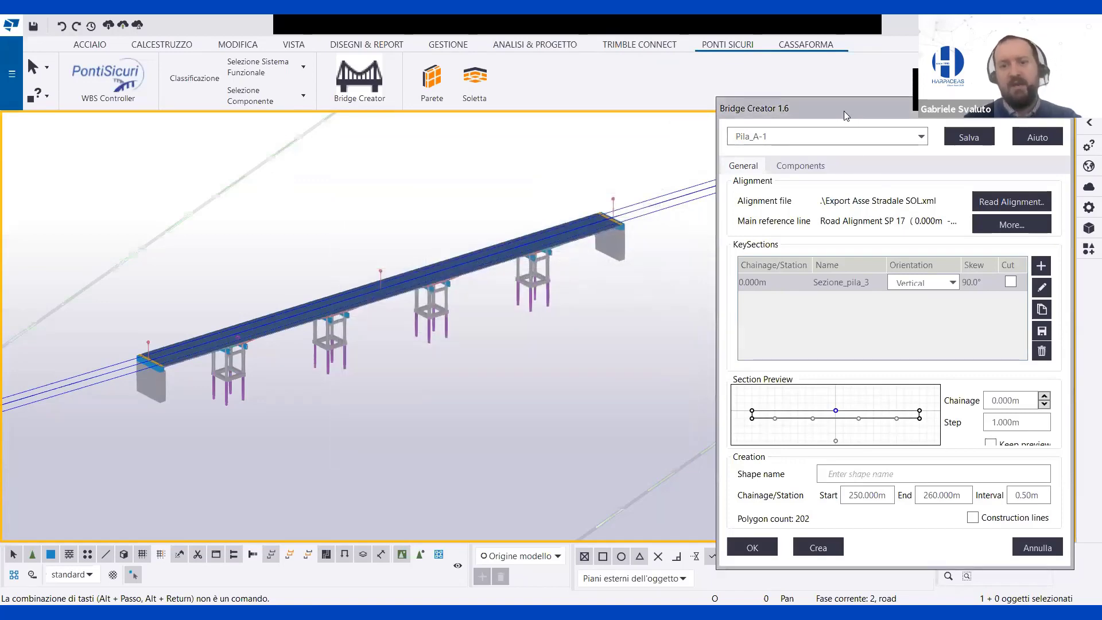
Inspect the near abutment, start adding a key section in Bridge Creator, and load the PONTI_SICURI cross-section library.
{"action": "left_click_drag", "start_coordinate": [844, 111], "coordinate": [634, 92]}
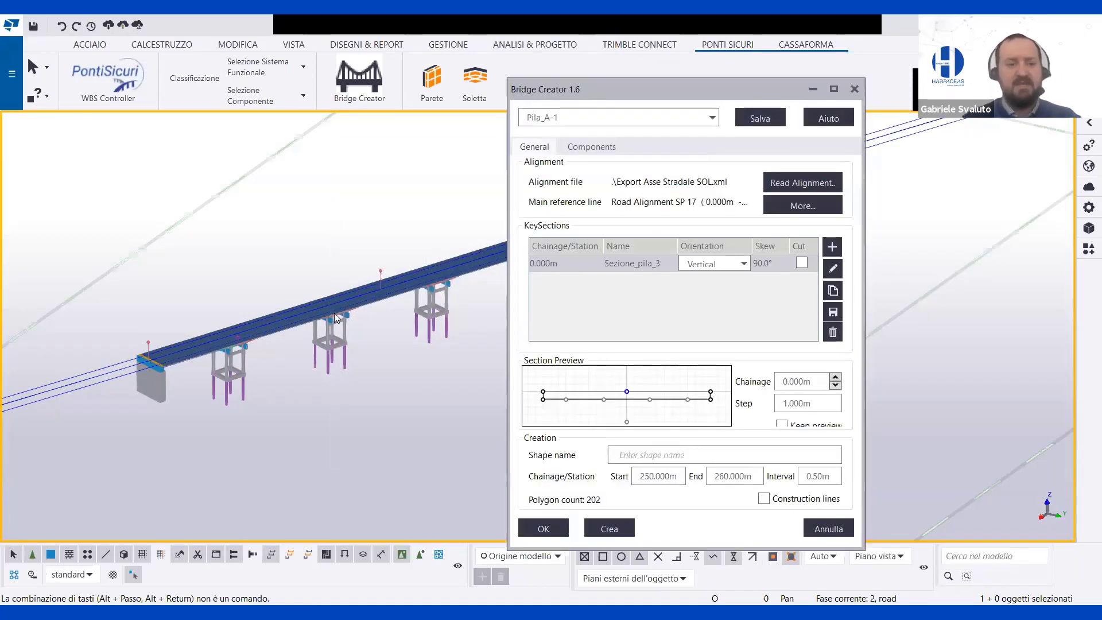
{"action": "scroll", "coordinate": [150, 407], "scroll_direction": "up", "scroll_amount": 5}
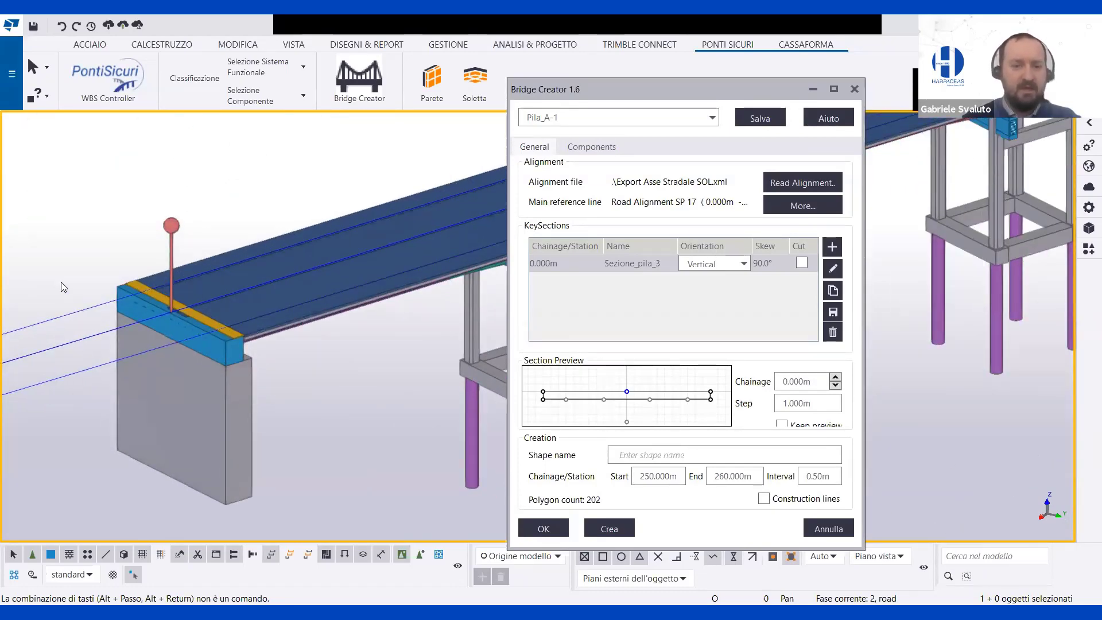
{"action": "scroll", "coordinate": [255, 415], "scroll_direction": "down", "scroll_amount": 5}
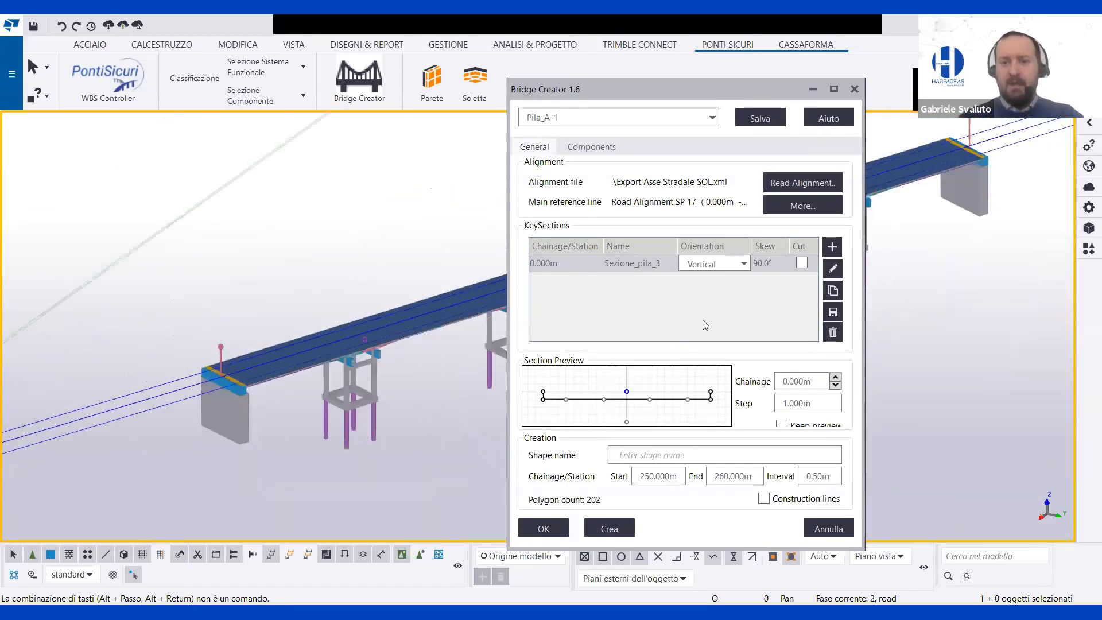
{"action": "left_click", "coordinate": [832, 247]}
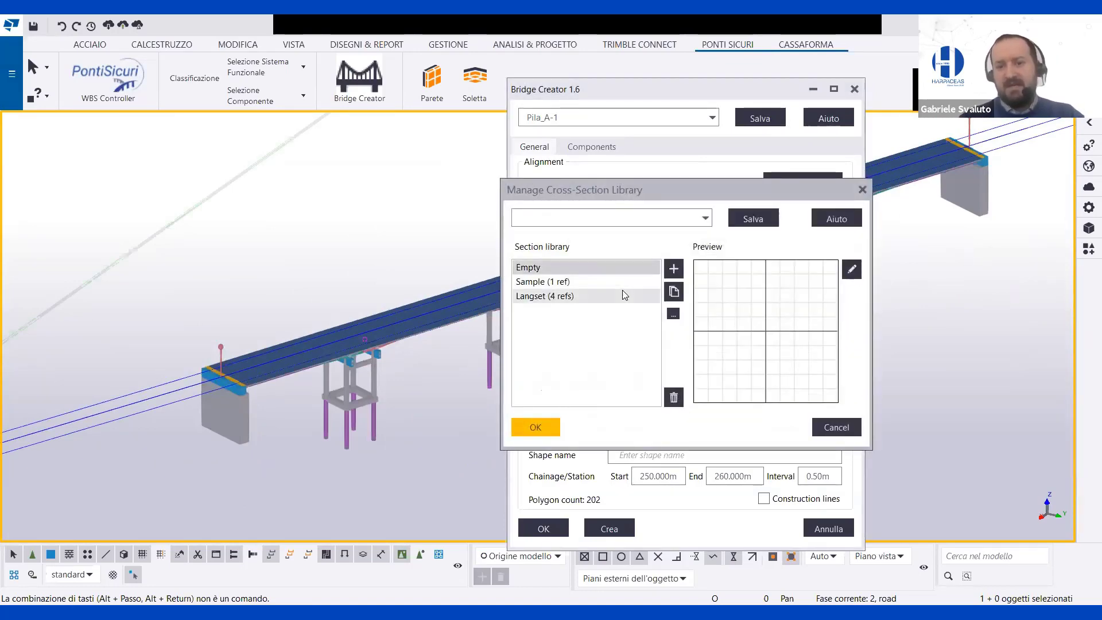
{"action": "left_click", "coordinate": [622, 292]}
{"action": "left_click", "coordinate": [705, 218]}
{"action": "left_click", "coordinate": [653, 262]}
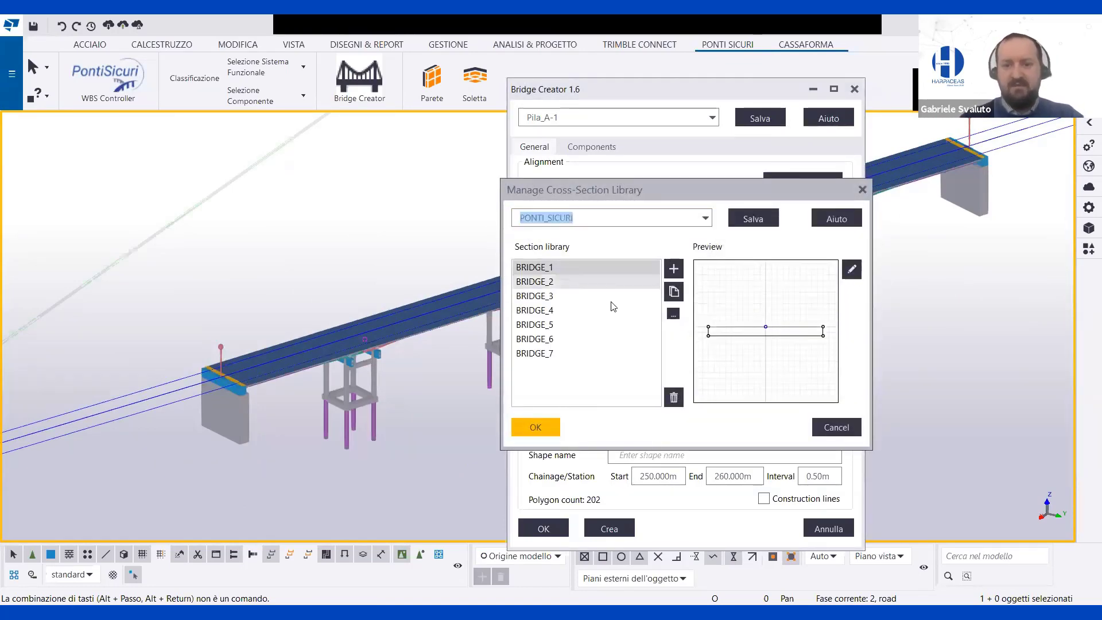
Preview the BRIDGE cross-sections in the library one after another and close the library without adding a section.
{"action": "left_click", "coordinate": [637, 324]}
{"action": "left_click", "coordinate": [585, 356]}
{"action": "left_click", "coordinate": [573, 338]}
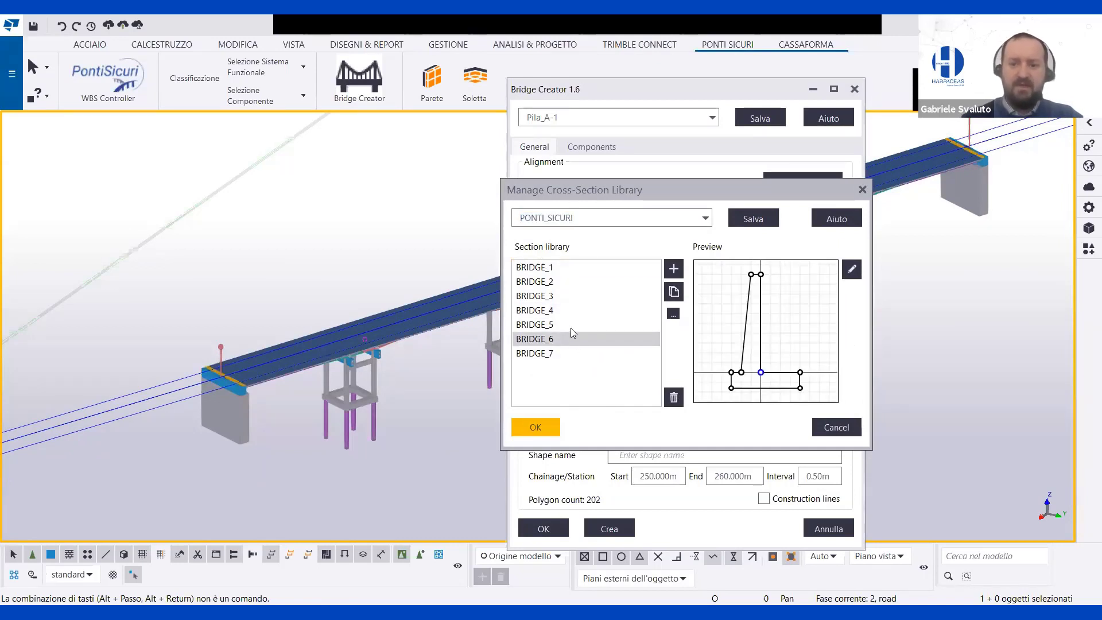
{"action": "left_click", "coordinate": [569, 324]}
{"action": "left_click", "coordinate": [571, 282]}
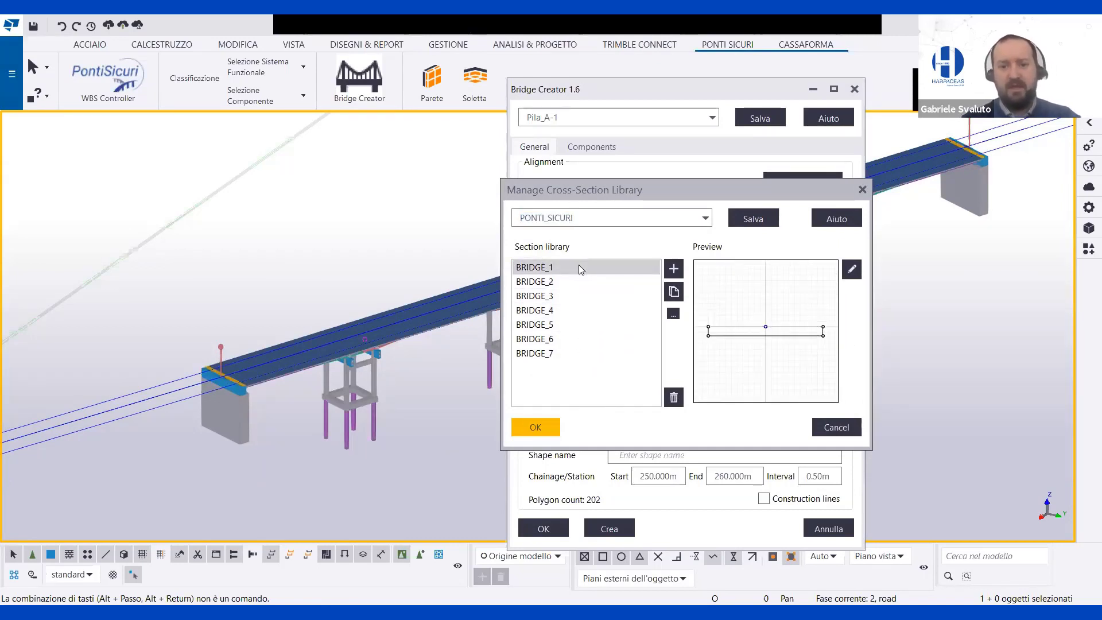
{"action": "left_click", "coordinate": [580, 297]}
{"action": "left_click", "coordinate": [582, 311]}
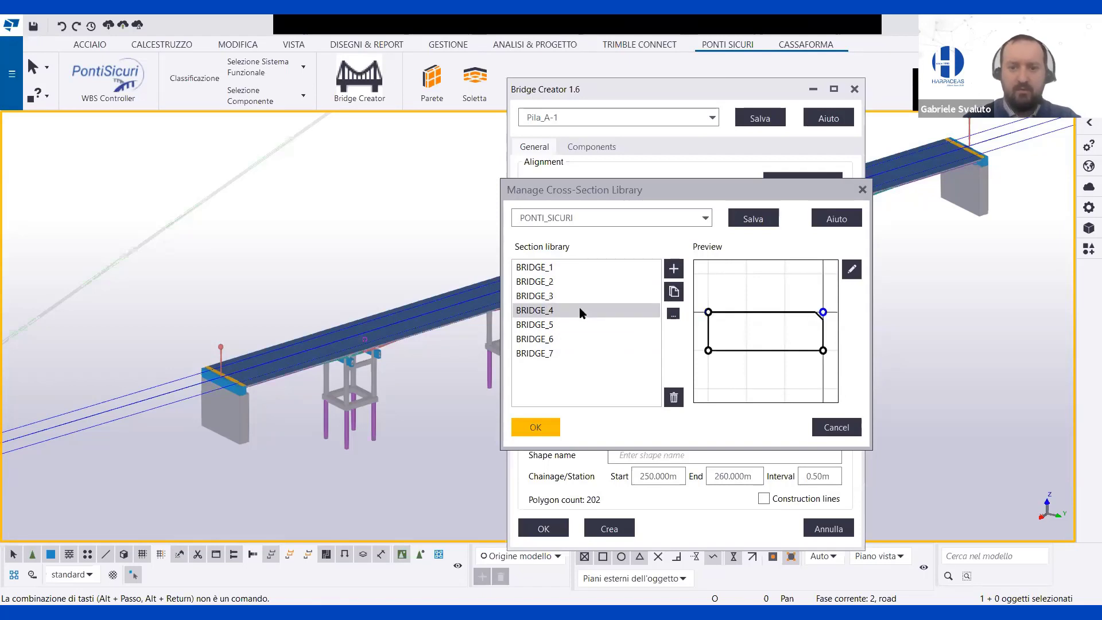
{"action": "left_click", "coordinate": [608, 325]}
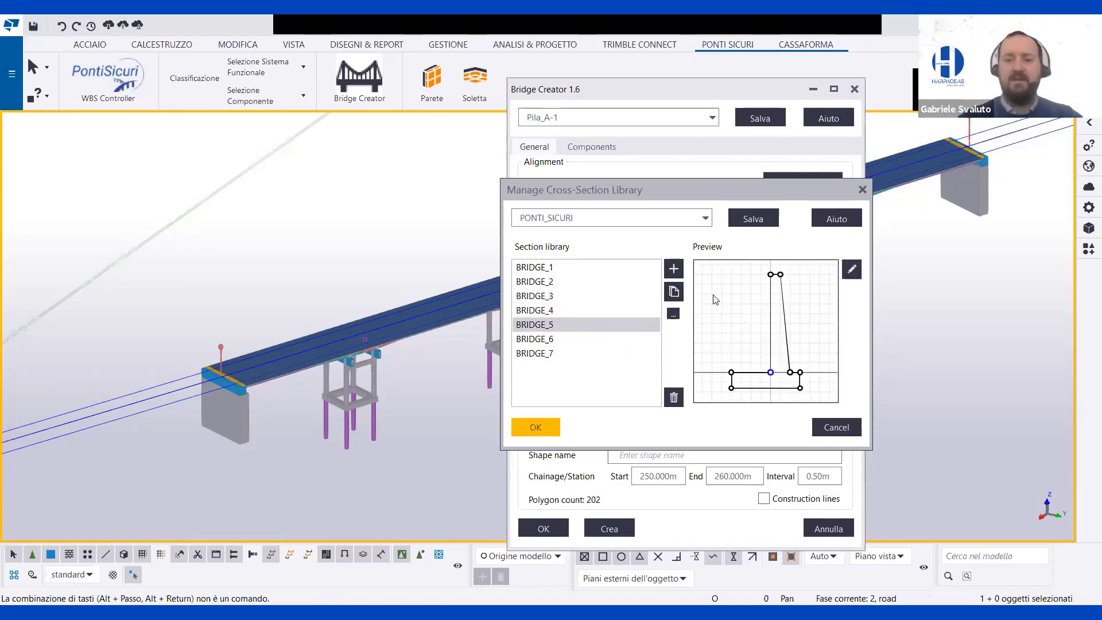
{"action": "left_click", "coordinate": [862, 191]}
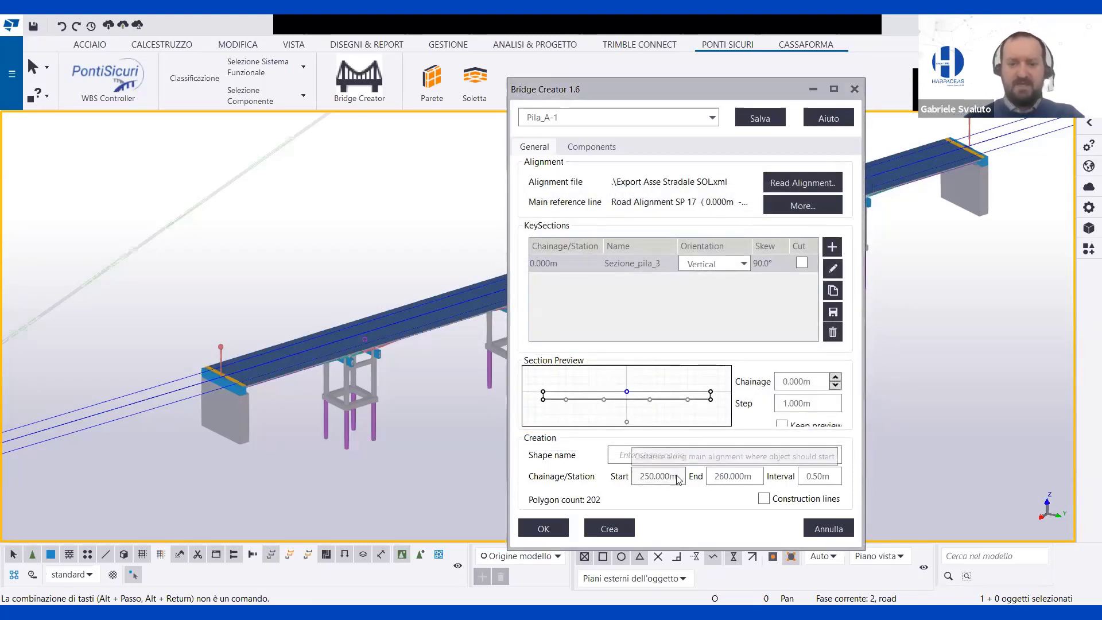
Check the start and end chainage fields for the creation and inspect the far abutment where the alignment continues.
{"action": "left_click_drag", "start_coordinate": [676, 476], "coordinate": [615, 476]}
{"action": "left_click", "coordinate": [723, 476]}
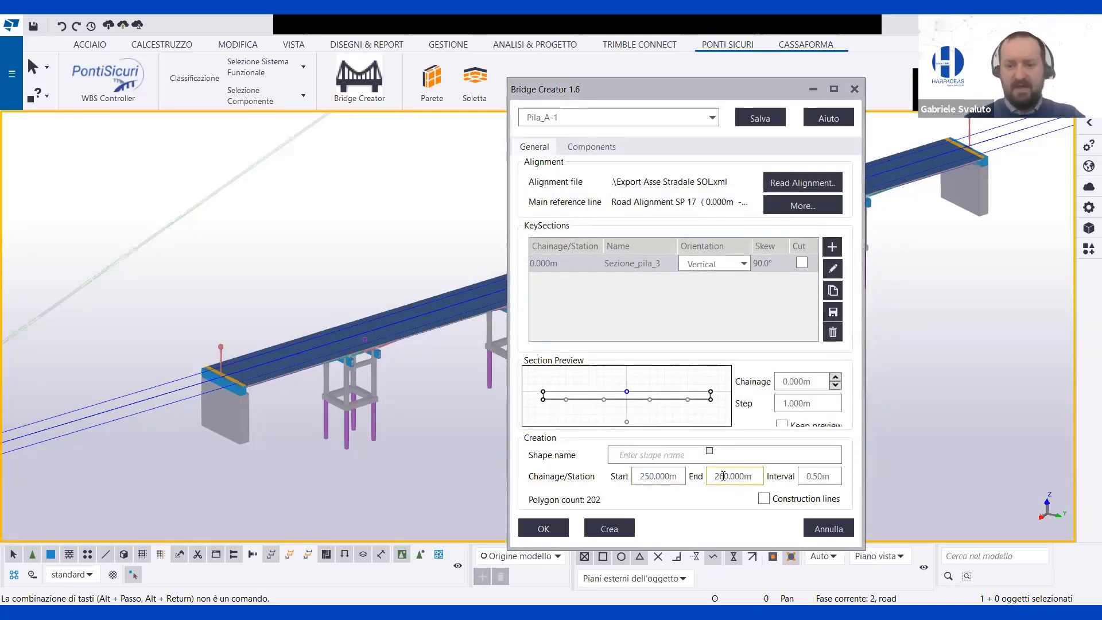
{"action": "left_click", "coordinate": [418, 414]}
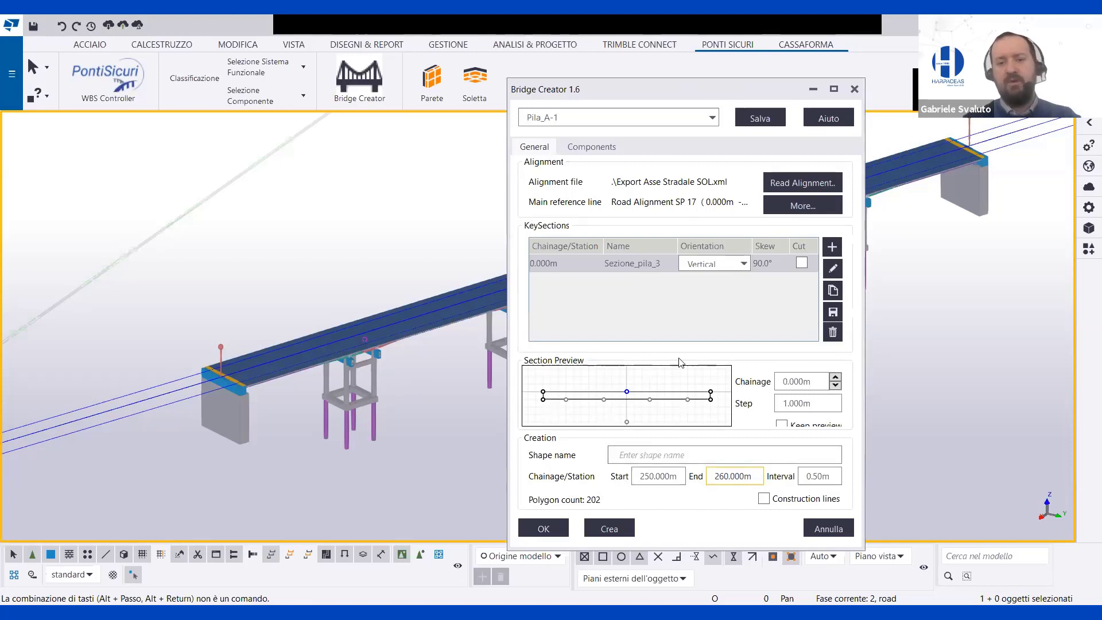
{"action": "scroll", "coordinate": [188, 316], "scroll_direction": "down", "scroll_amount": 5}
{"action": "scroll", "coordinate": [283, 319], "scroll_direction": "up", "scroll_amount": 2}
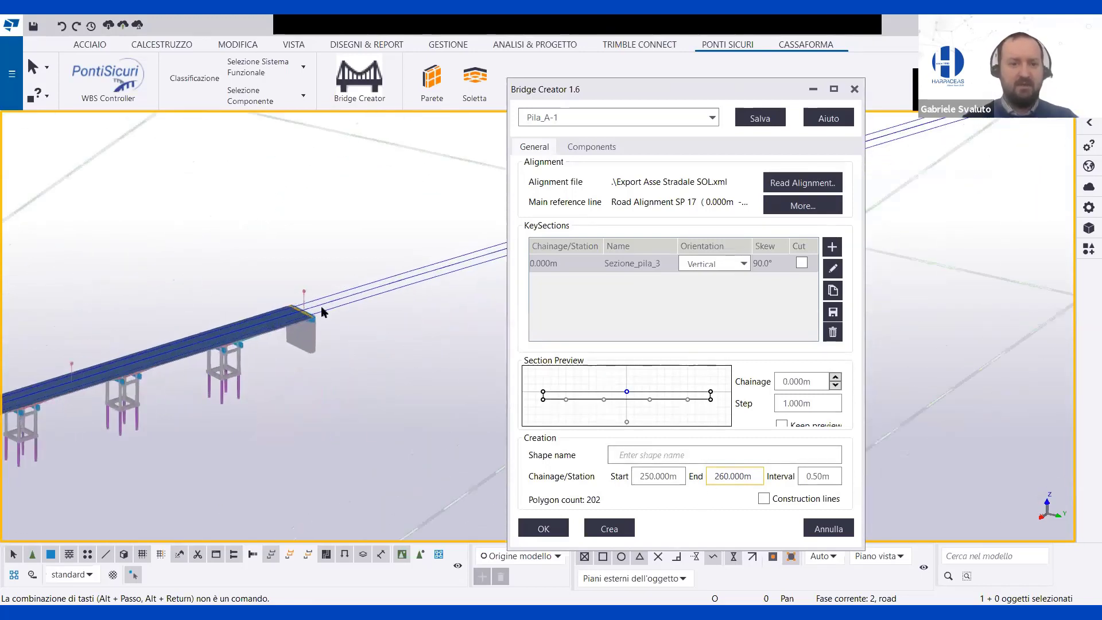
{"action": "scroll", "coordinate": [283, 319], "scroll_direction": "up", "scroll_amount": 2}
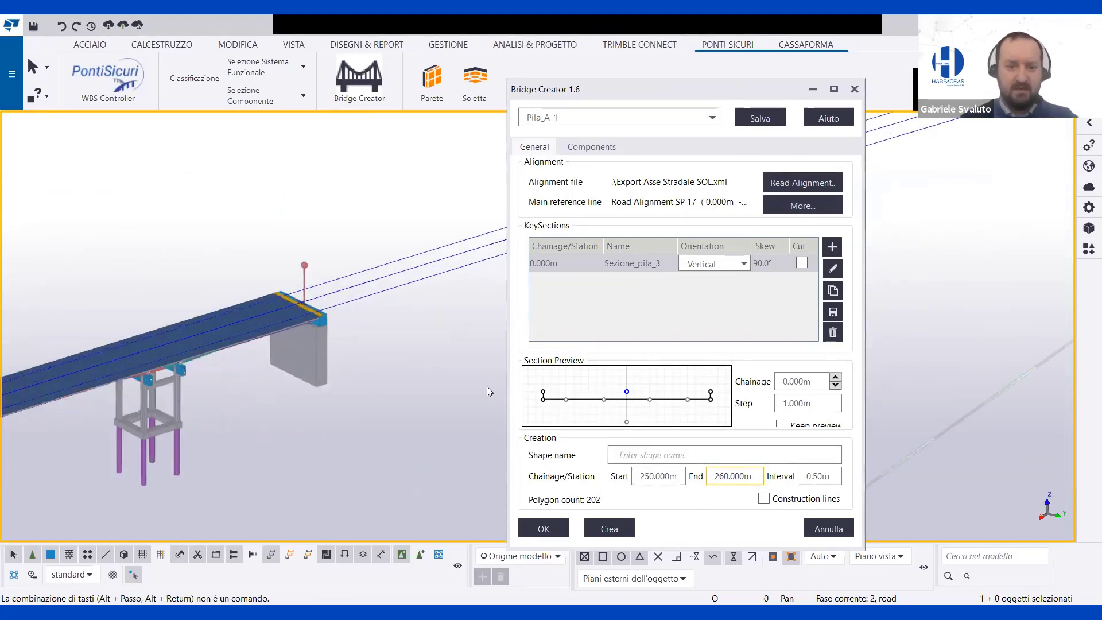
Show the components of the Pila_A-1 preset and examine the pier, girders and bracing from beneath the deck.
{"action": "left_click", "coordinate": [591, 148]}
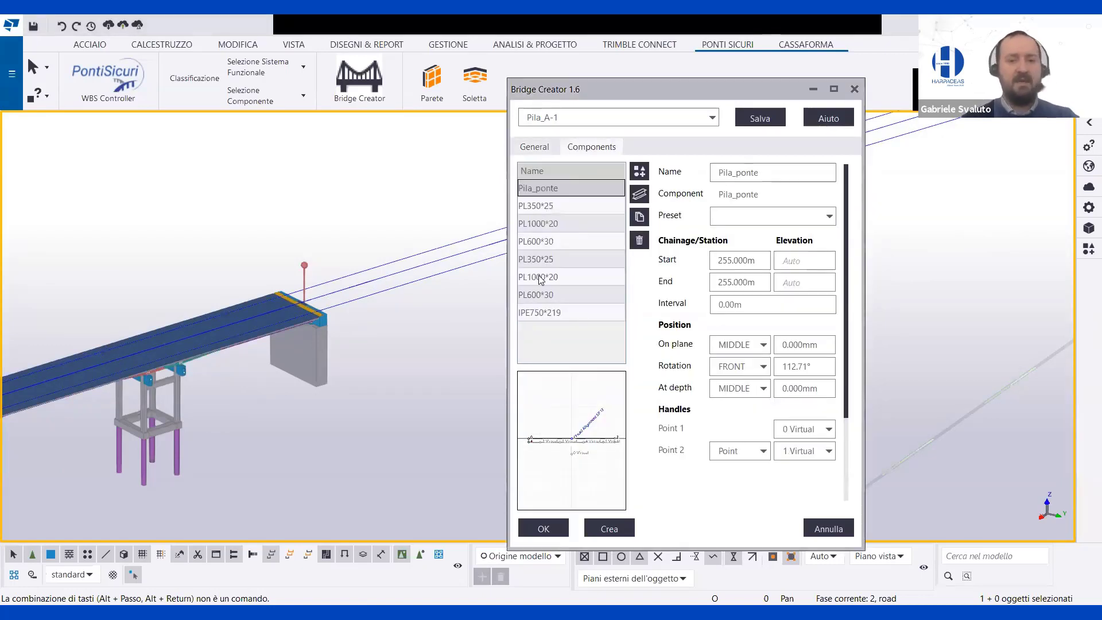
{"action": "middle_click_drag", "start_coordinate": [246, 343], "coordinate": [286, 338]}
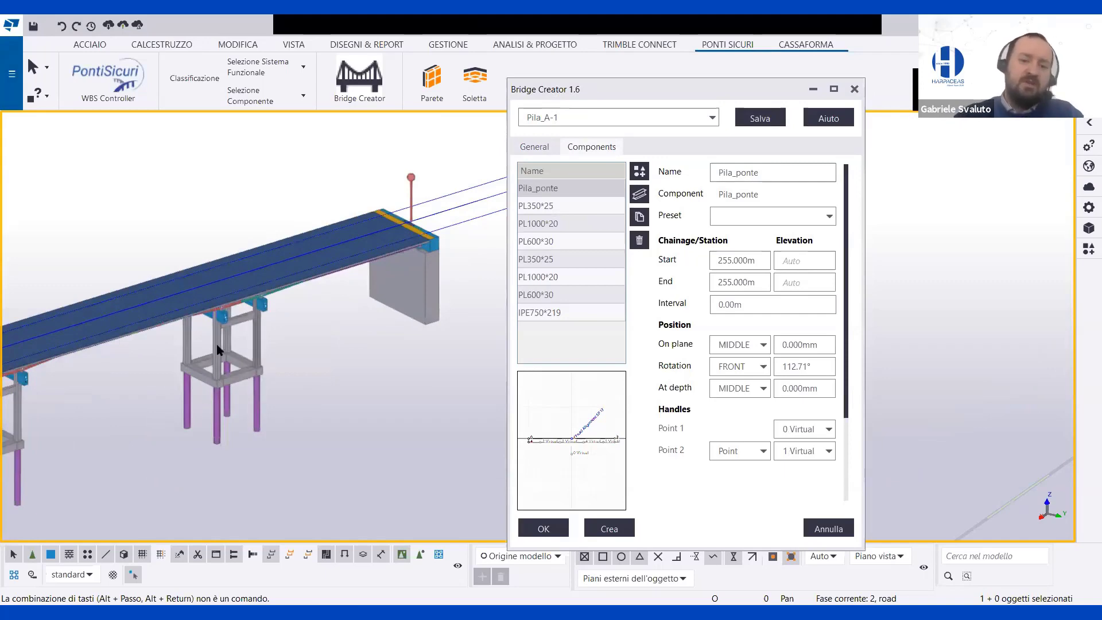
{"action": "middle_click_drag", "start_coordinate": [294, 275], "coordinate": [276, 148], "text": "ctrl"}
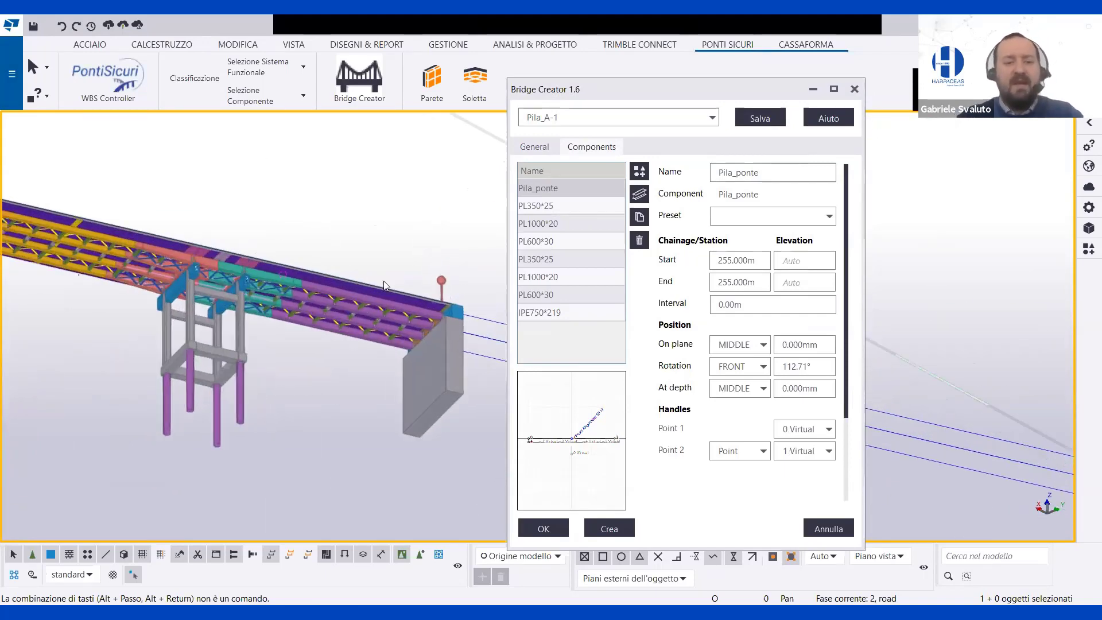
{"action": "scroll", "coordinate": [383, 280], "scroll_direction": "up", "scroll_amount": 3}
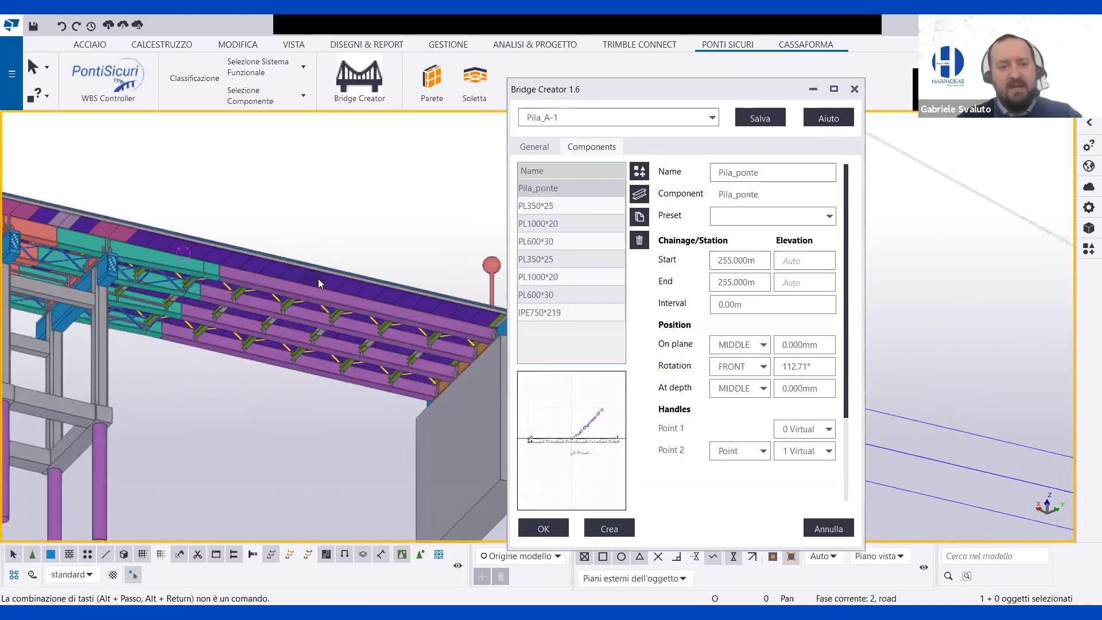
{"action": "middle_click_drag", "start_coordinate": [318, 278], "coordinate": [376, 267], "text": "ctrl"}
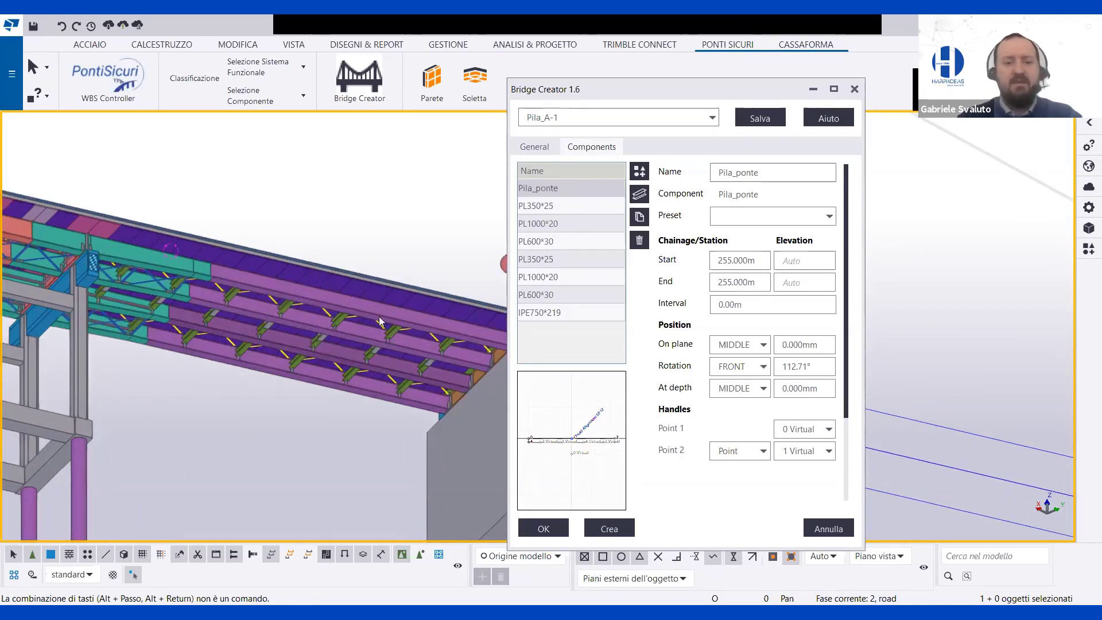
Name the shape shape4 and create the Pila_A-1 preset's pier and deck segment along the alignment beyond the far abutment.
{"action": "scroll", "coordinate": [288, 339], "scroll_direction": "down", "scroll_amount": 3}
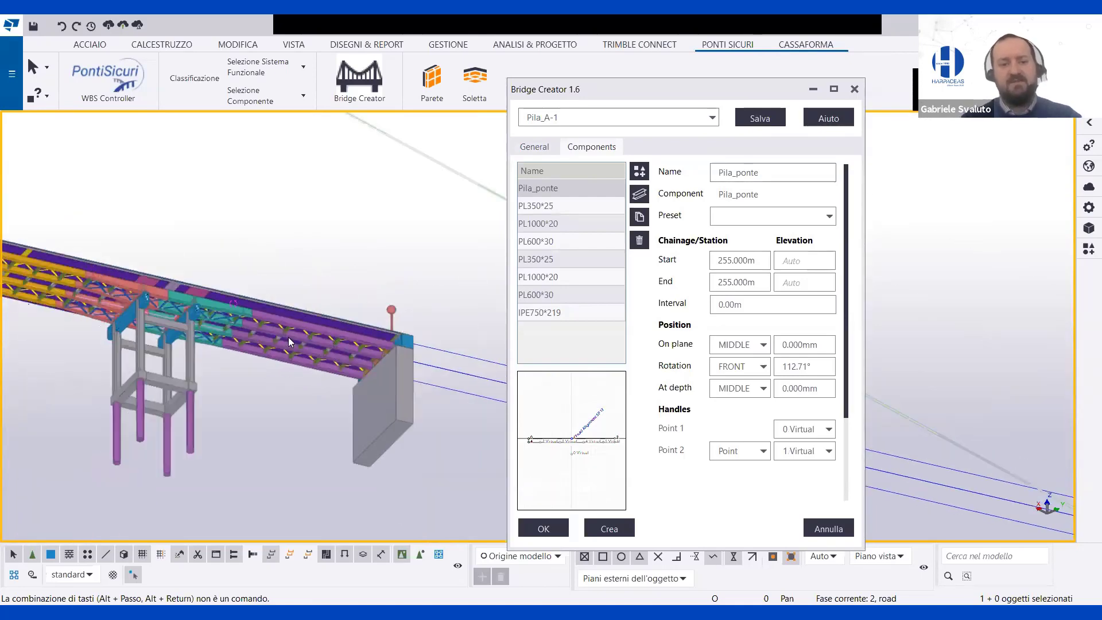
{"action": "middle_click_drag", "start_coordinate": [288, 336], "coordinate": [272, 498], "text": "ctrl"}
{"action": "scroll", "coordinate": [275, 393], "scroll_direction": "down", "scroll_amount": 3}
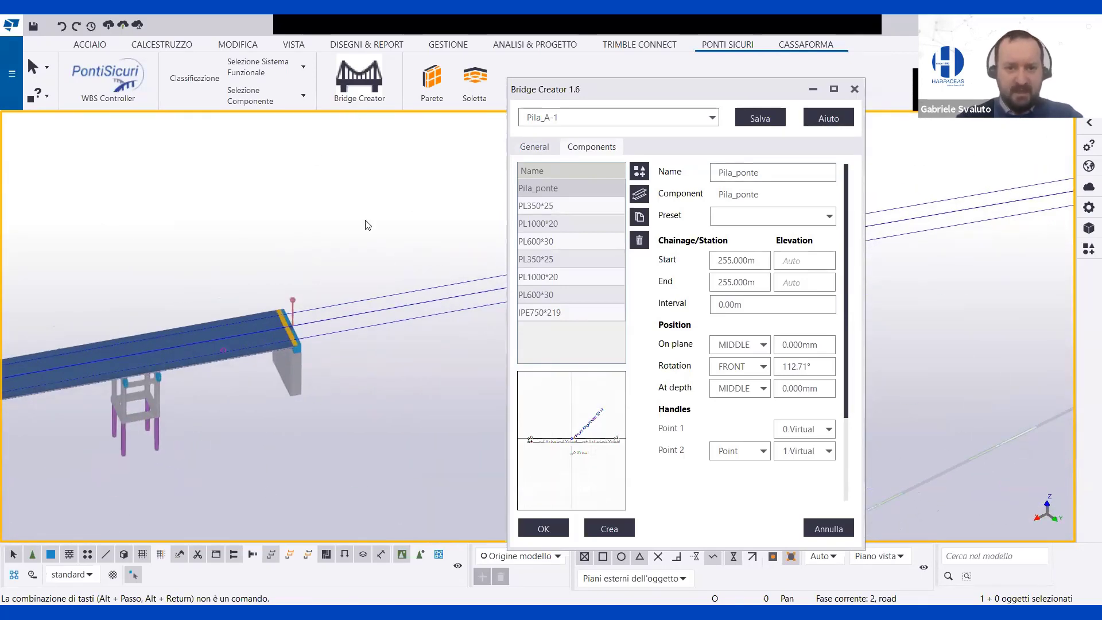
{"action": "left_click", "coordinate": [622, 529]}
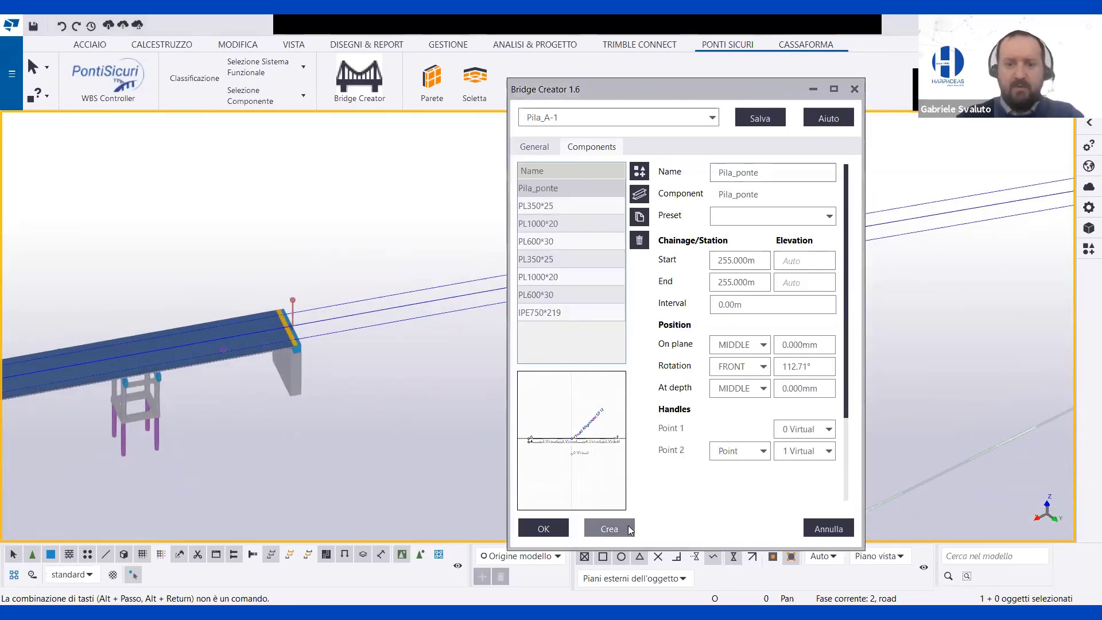
{"action": "left_click", "coordinate": [674, 341]}
{"action": "left_click", "coordinate": [533, 147]}
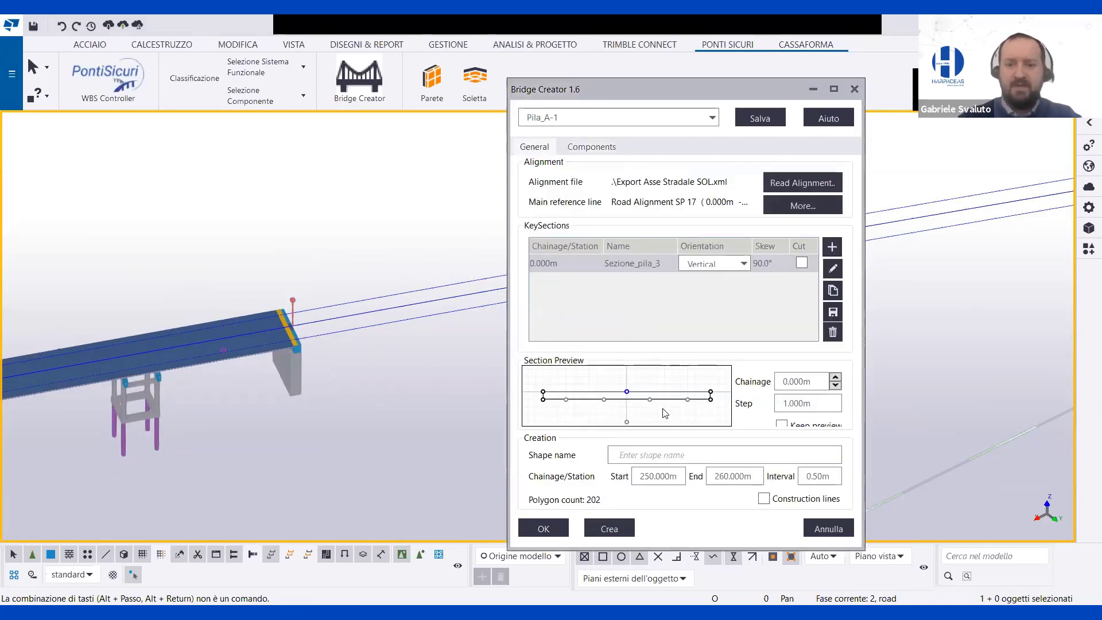
{"action": "left_click", "coordinate": [668, 452]}
{"action": "type", "text": "sha"}
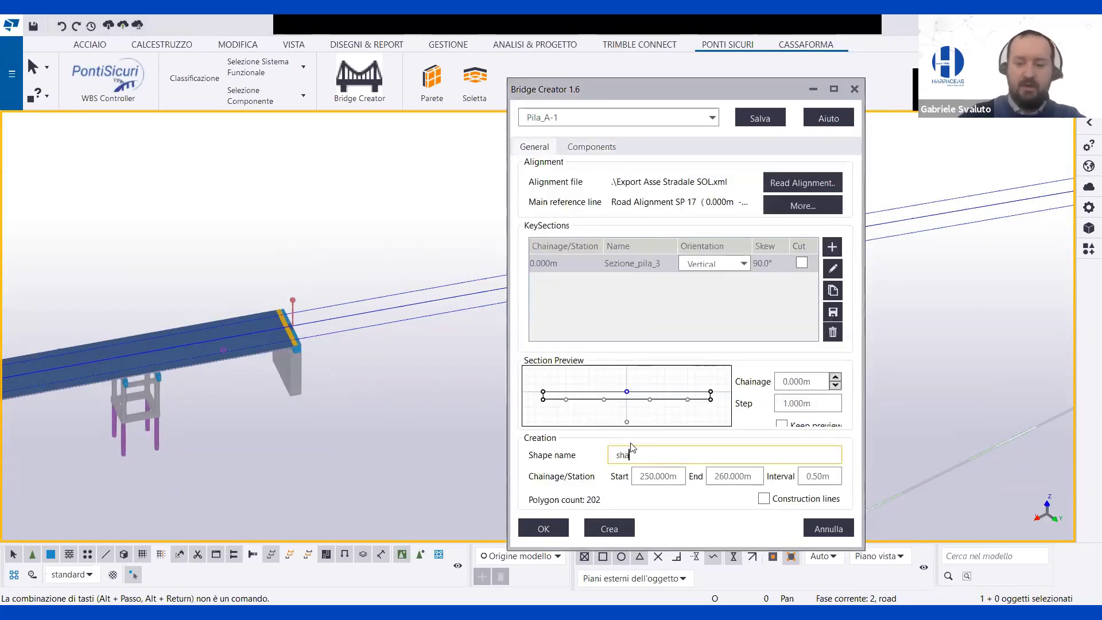
{"action": "type", "text": "pe4"}
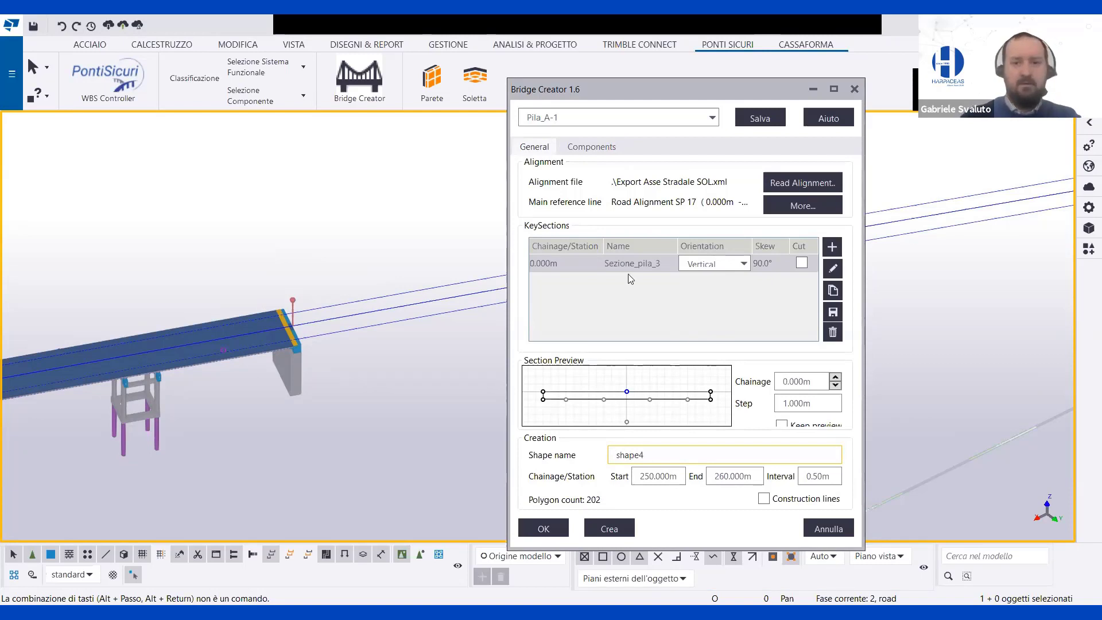
{"action": "left_click", "coordinate": [600, 146]}
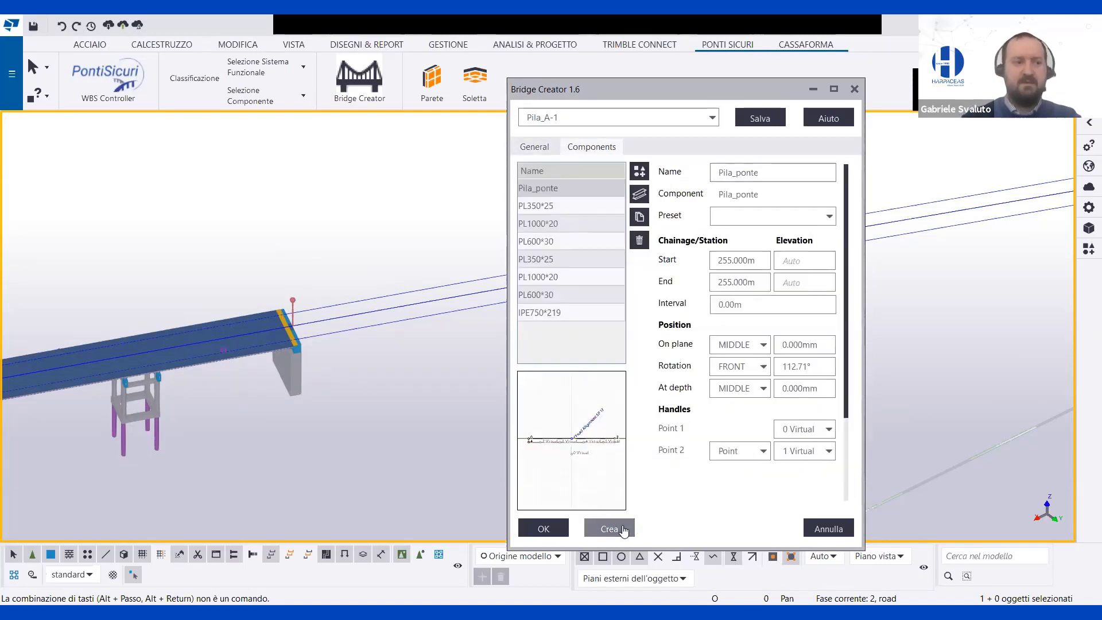
{"action": "left_click", "coordinate": [659, 354]}
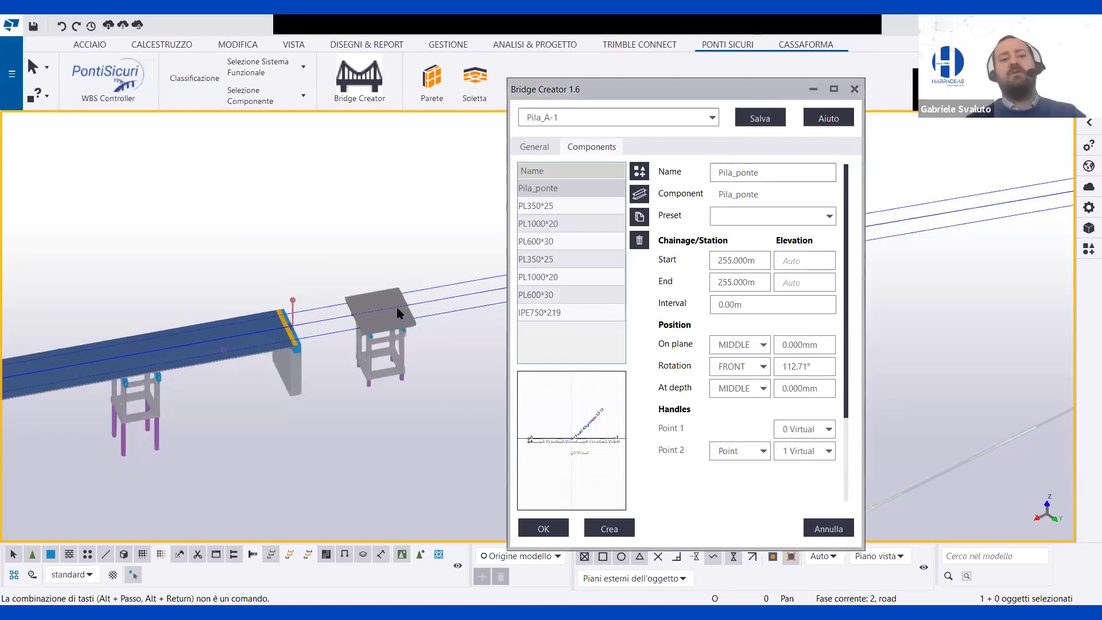
Add a beam component with the HEA1000 profile to the Pila_A-1 component list.
{"action": "scroll", "coordinate": [393, 316], "scroll_direction": "up", "scroll_amount": 2}
{"action": "scroll", "coordinate": [386, 329], "scroll_direction": "up", "scroll_amount": 2}
{"action": "mouse_move", "coordinate": [380, 317]}
{"action": "middle_mouse_down", "text": "ctrl"}
{"action": "mouse_move", "coordinate": [411, 258]}
{"action": "mouse_move", "coordinate": [419, 208]}
{"action": "mouse_move", "coordinate": [426, 234]}
{"action": "middle_mouse_up", "text": "ctrl"}
{"action": "middle_click_drag", "start_coordinate": [350, 339], "coordinate": [555, 305], "text": "ctrl"}
{"action": "scroll", "coordinate": [311, 298], "scroll_direction": "up", "scroll_amount": 4}
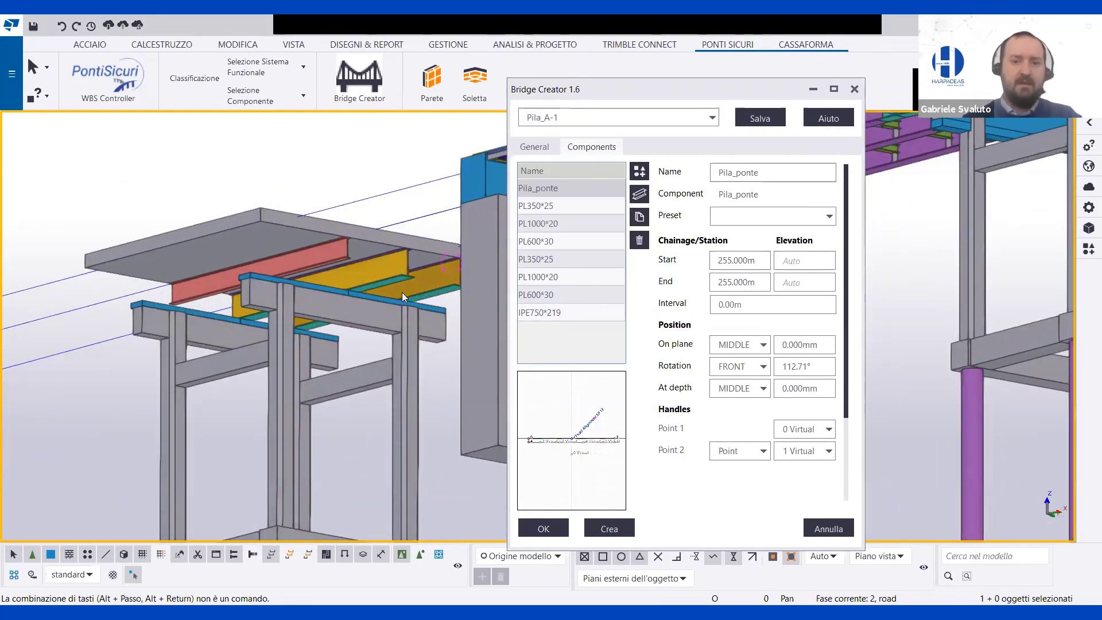
{"action": "middle_click_drag", "start_coordinate": [313, 278], "coordinate": [350, 277]}
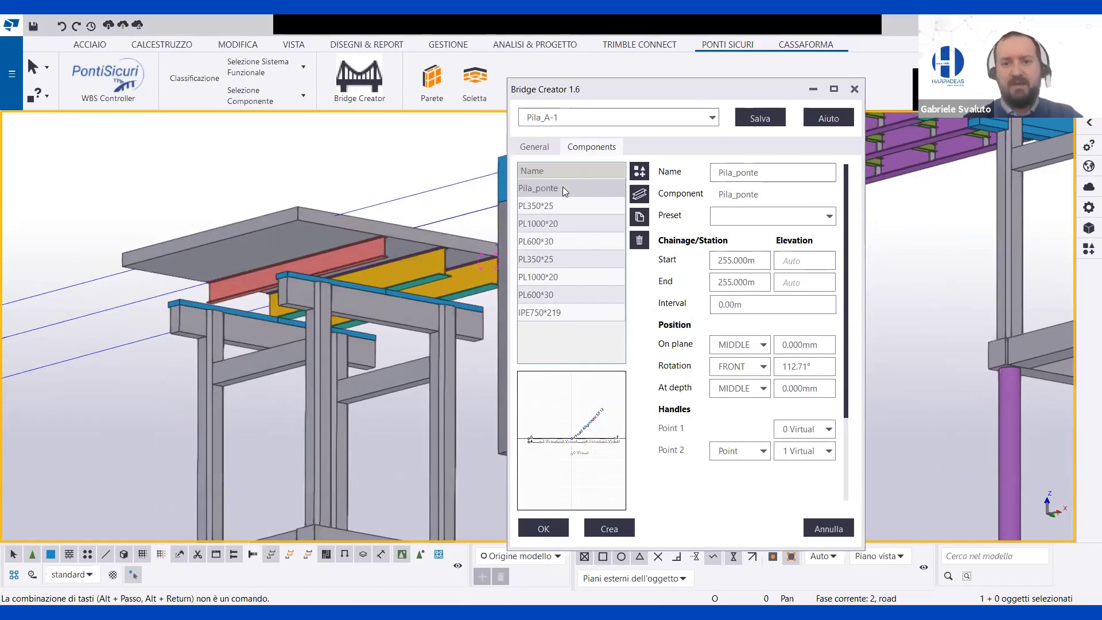
{"action": "left_click", "coordinate": [649, 219]}
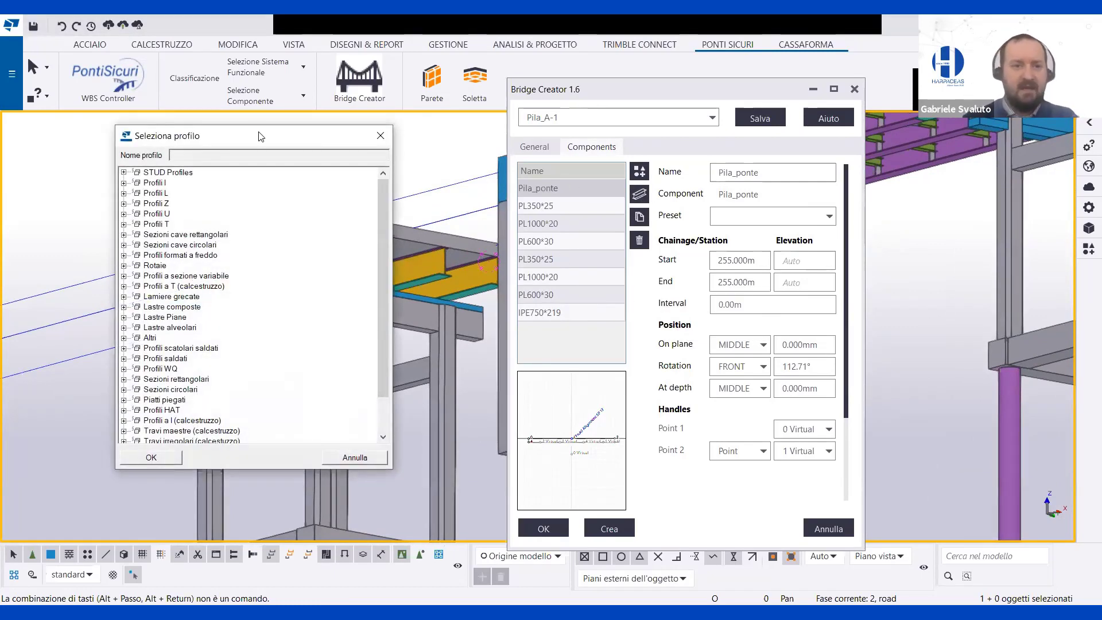
{"action": "left_click", "coordinate": [532, 188]}
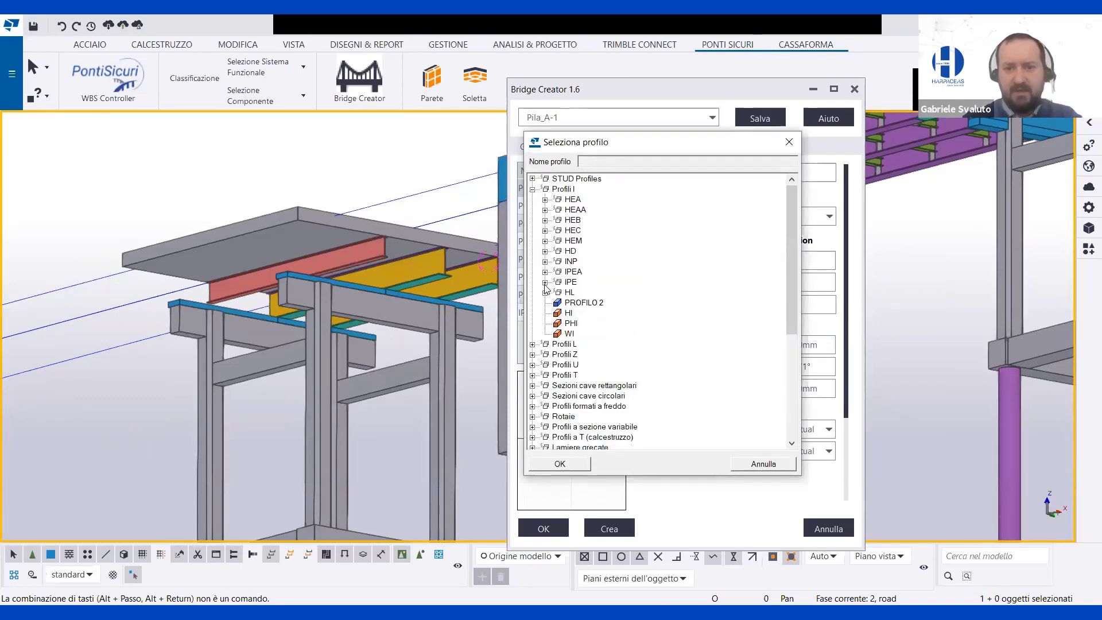
{"action": "left_click", "coordinate": [544, 200]}
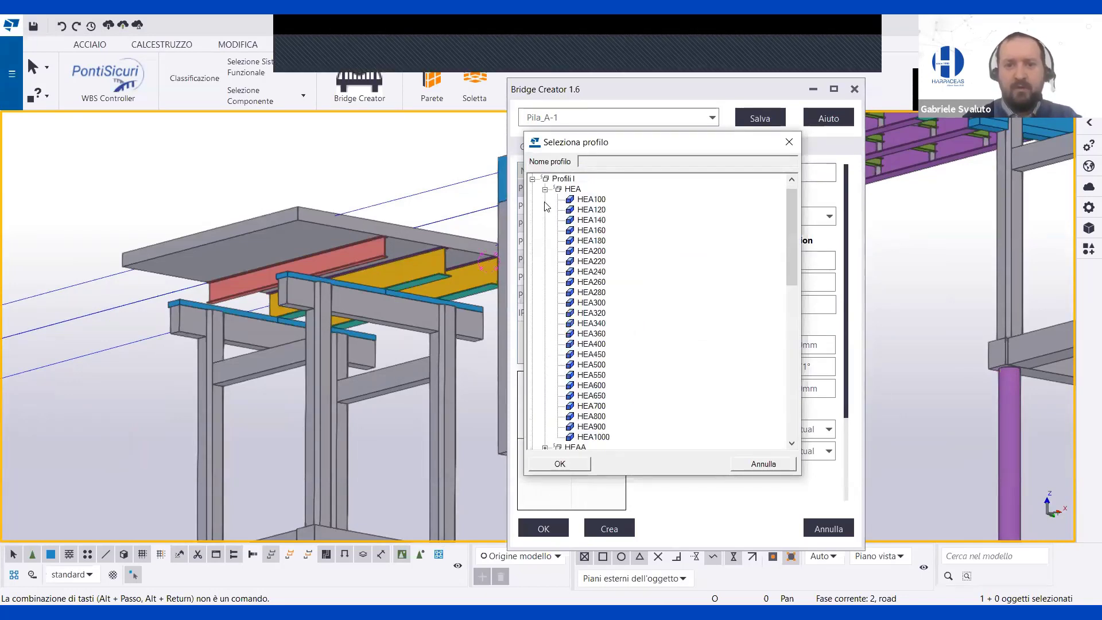
{"action": "left_click", "coordinate": [591, 438]}
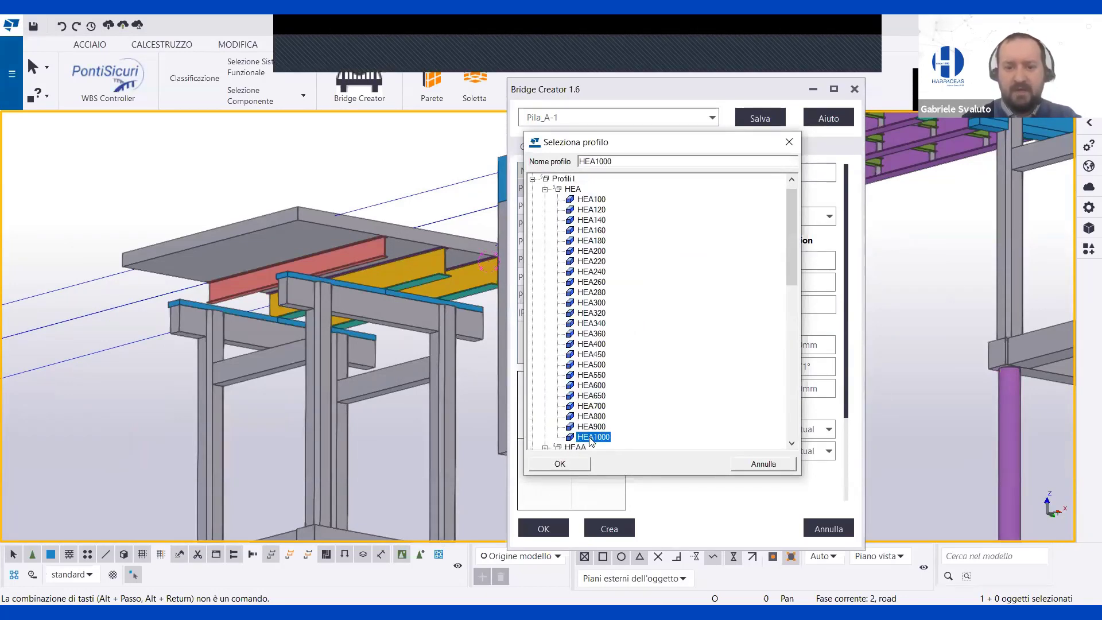
{"action": "left_click", "coordinate": [562, 467]}
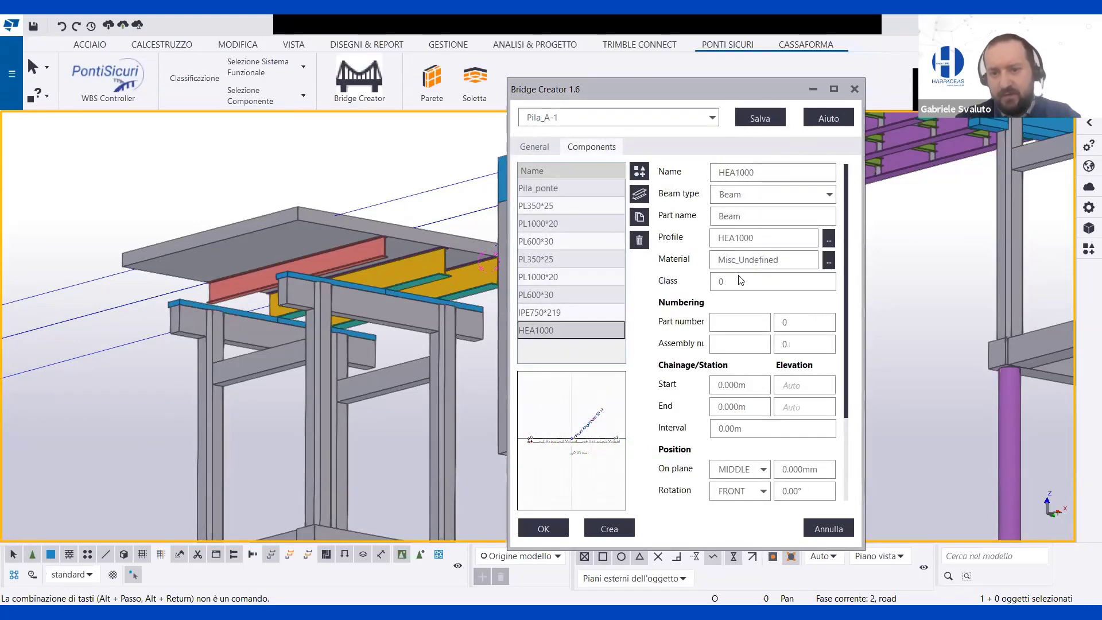
Set the HEA1000 beam to class 3, chainage start 250 m and end 260 m, with an interval of 1000.
{"action": "left_click", "coordinate": [741, 281]}
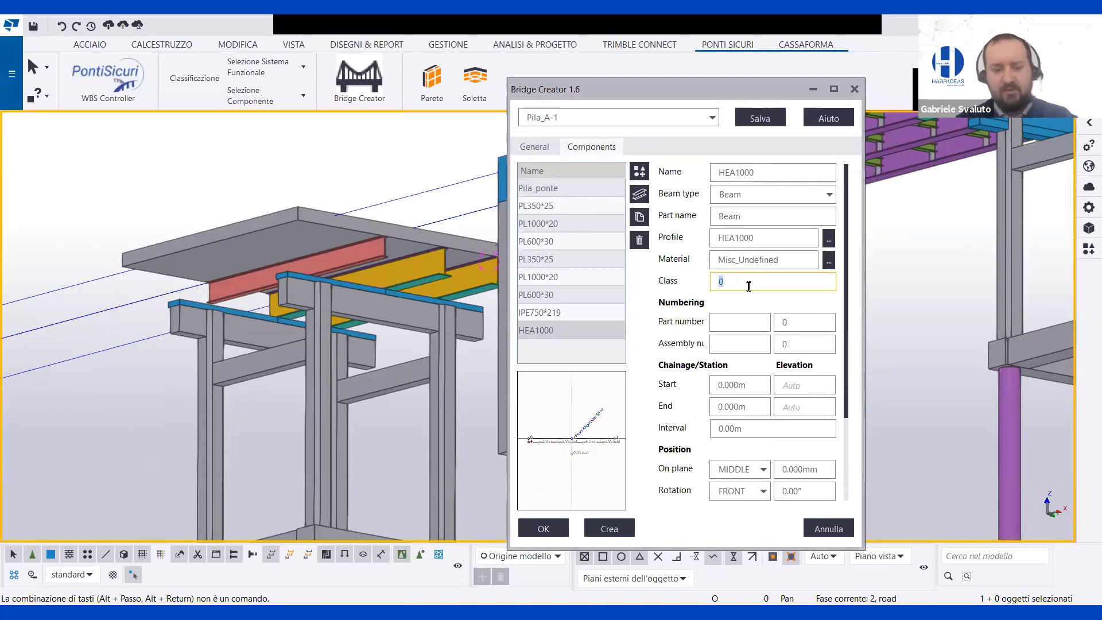
{"action": "left_click", "coordinate": [731, 385]}
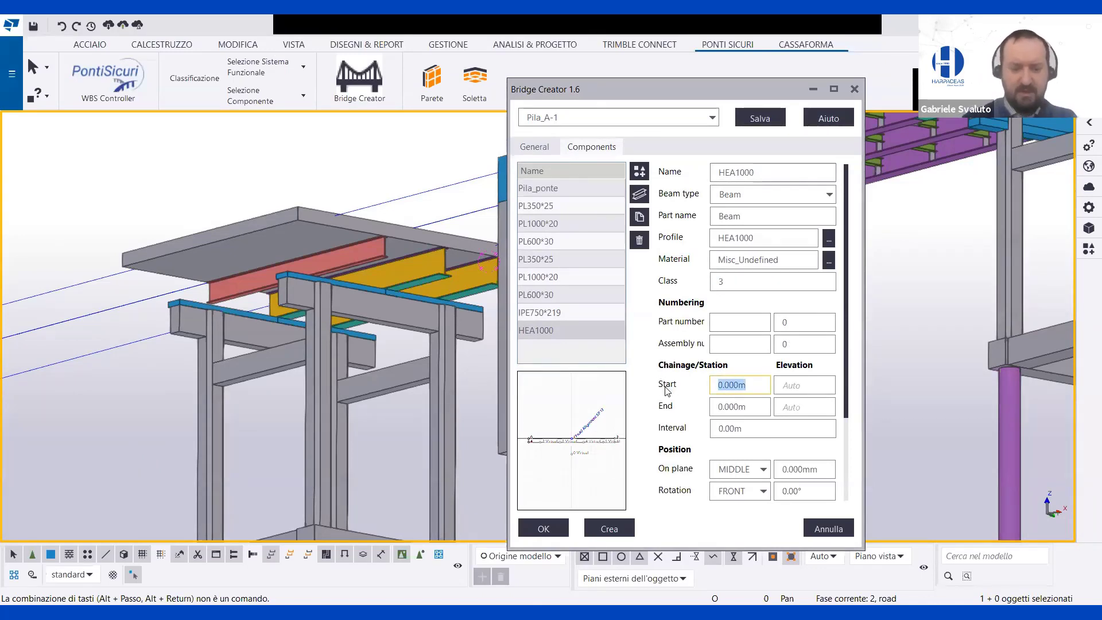
{"action": "type", "text": "250"}
{"action": "left_click", "coordinate": [757, 409]}
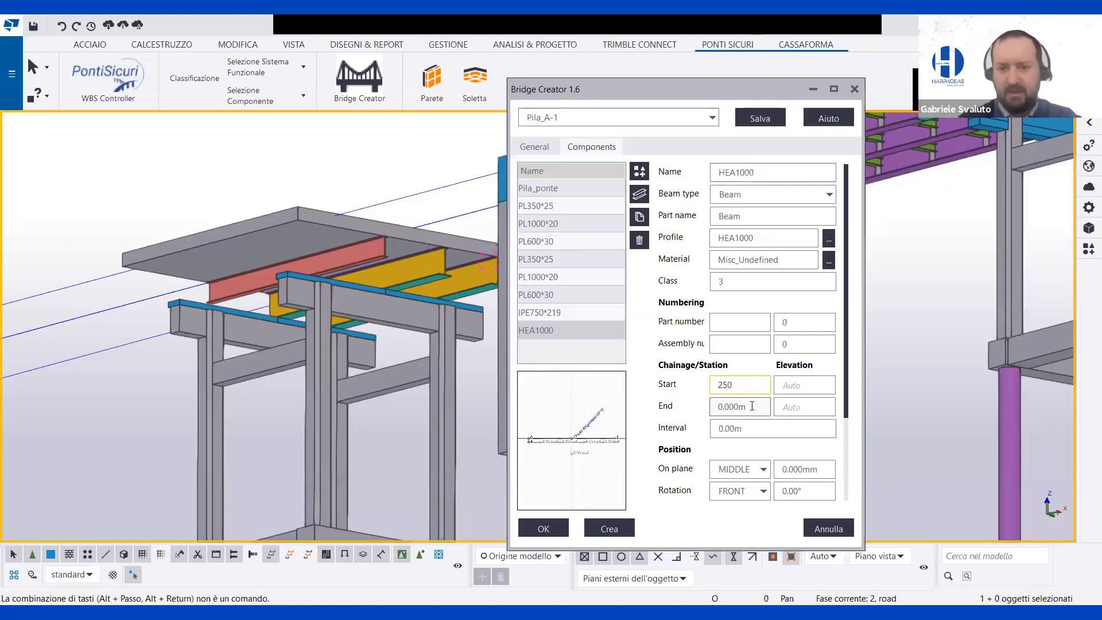
{"action": "type", "text": "60"}
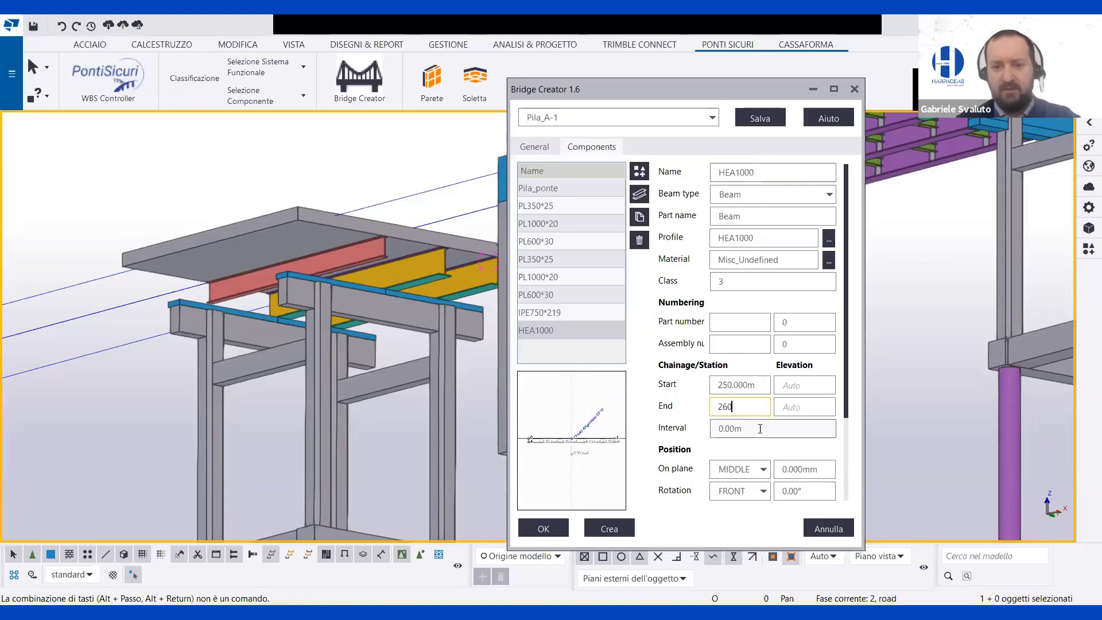
{"action": "key", "text": "Tab"}
{"action": "type", "text": "100"}
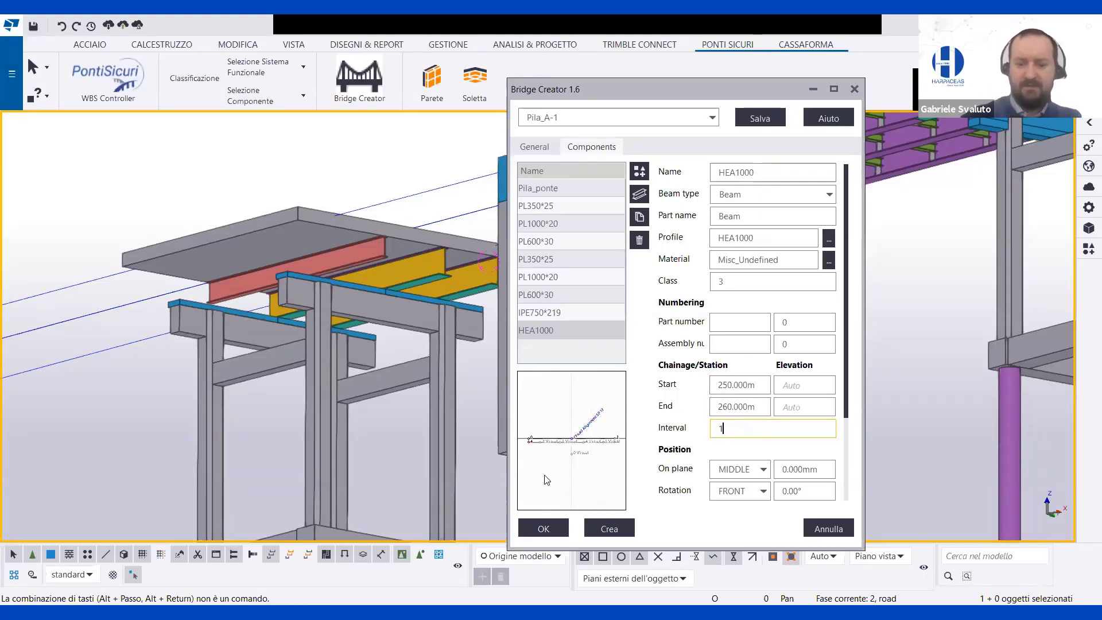
Position the HEA1000 beam with a 90° rotation, on plane RIGHT and at depth BEHIND.
{"action": "scroll", "coordinate": [772, 445], "scroll_direction": "down", "scroll_amount": 3}
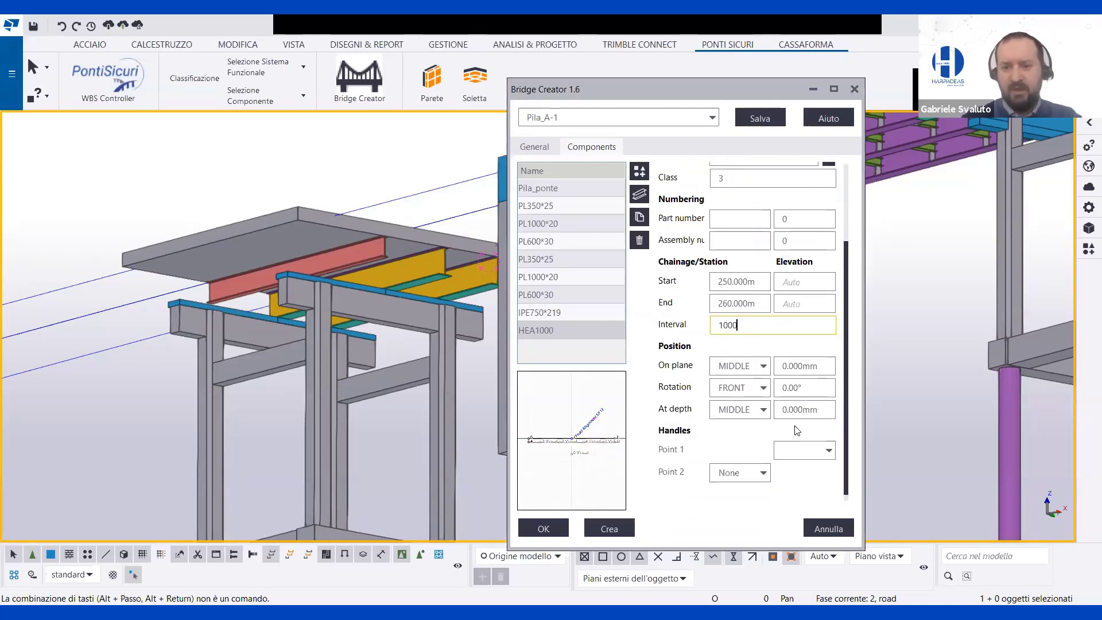
{"action": "left_click_drag", "start_coordinate": [819, 388], "coordinate": [704, 385]}
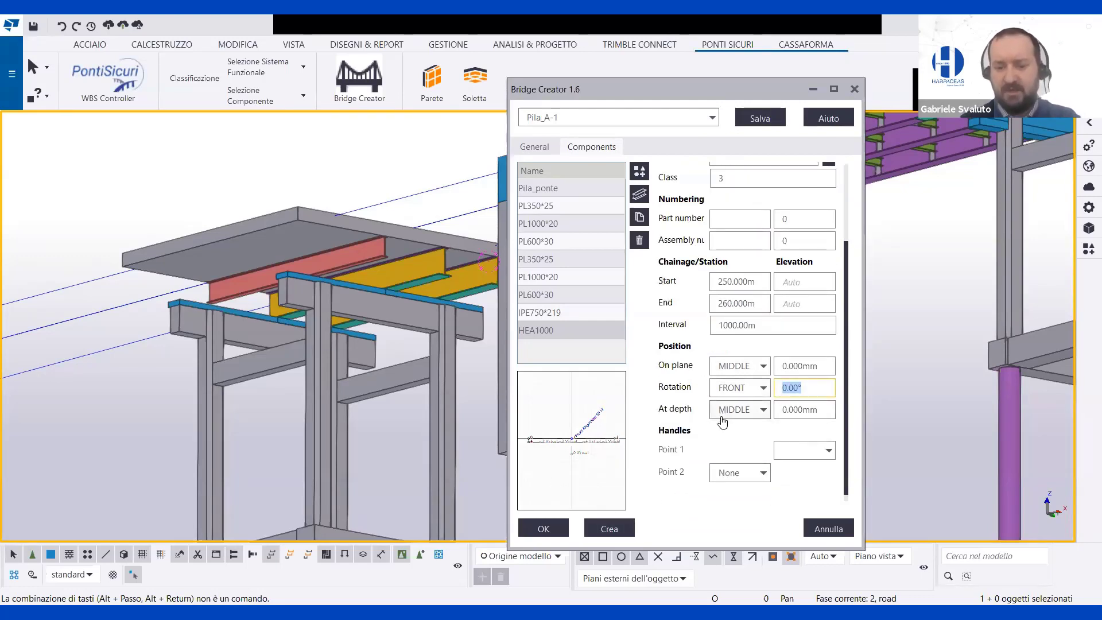
{"action": "type", "text": "90"}
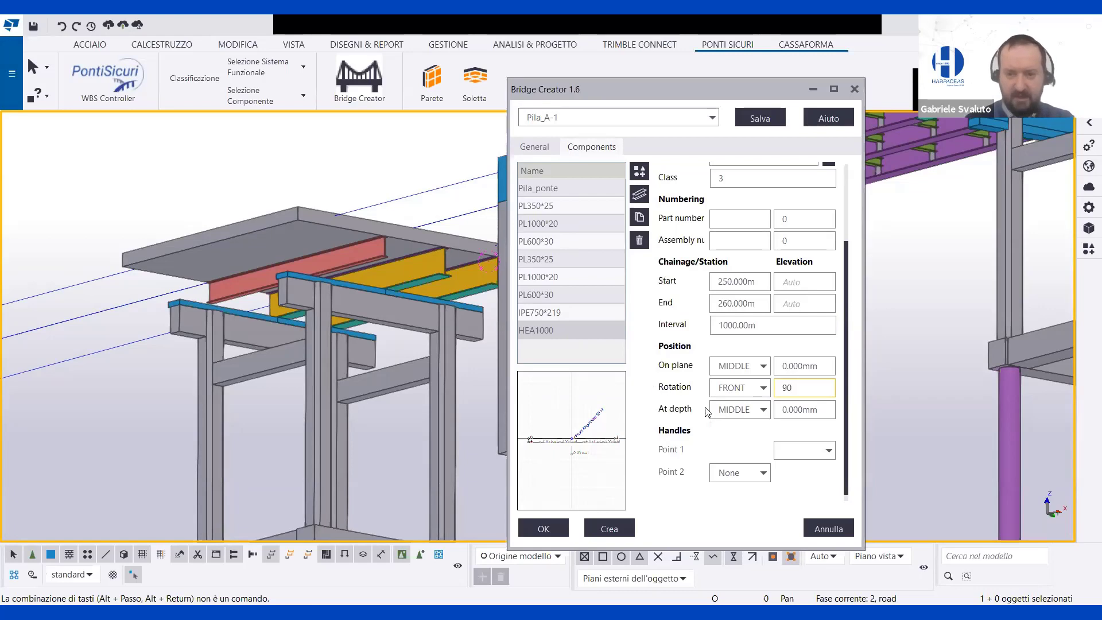
{"action": "left_click", "coordinate": [735, 366]}
{"action": "left_click", "coordinate": [727, 411]}
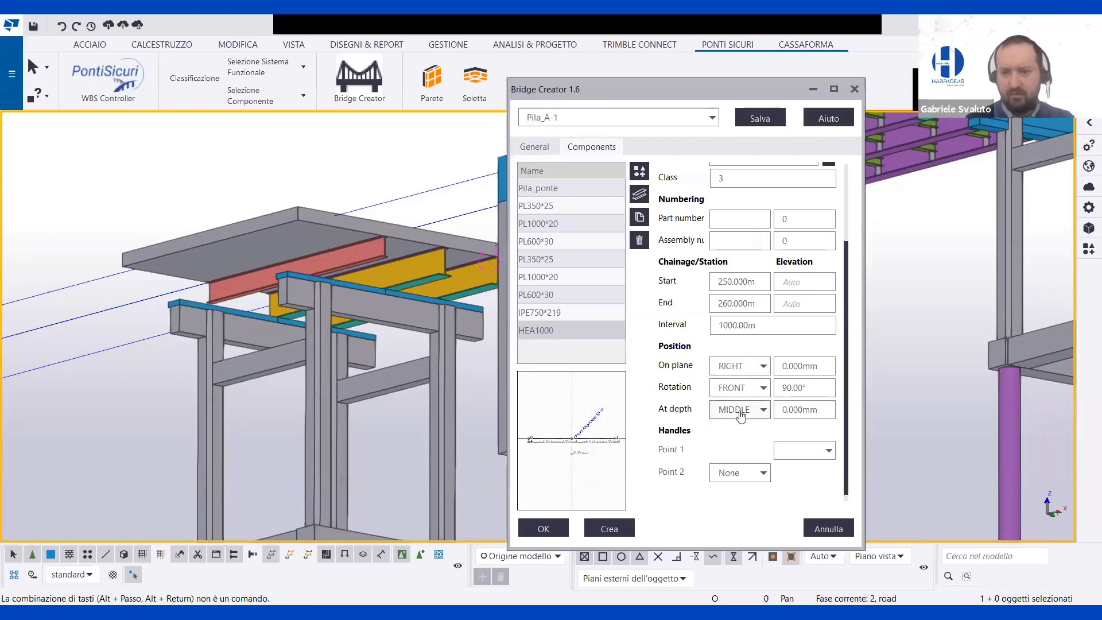
{"action": "left_click", "coordinate": [752, 411]}
{"action": "left_click", "coordinate": [741, 447]}
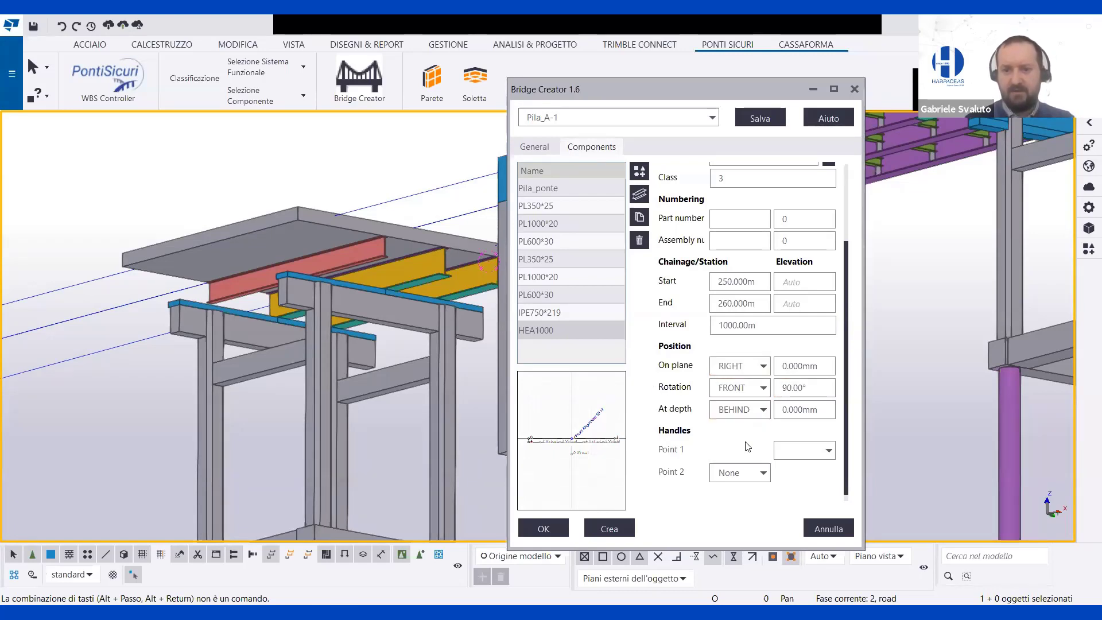
Set the beam's handles to 5 Virtual for Point 1 and AlongPrevious for Point 2.
{"action": "left_click", "coordinate": [819, 452]}
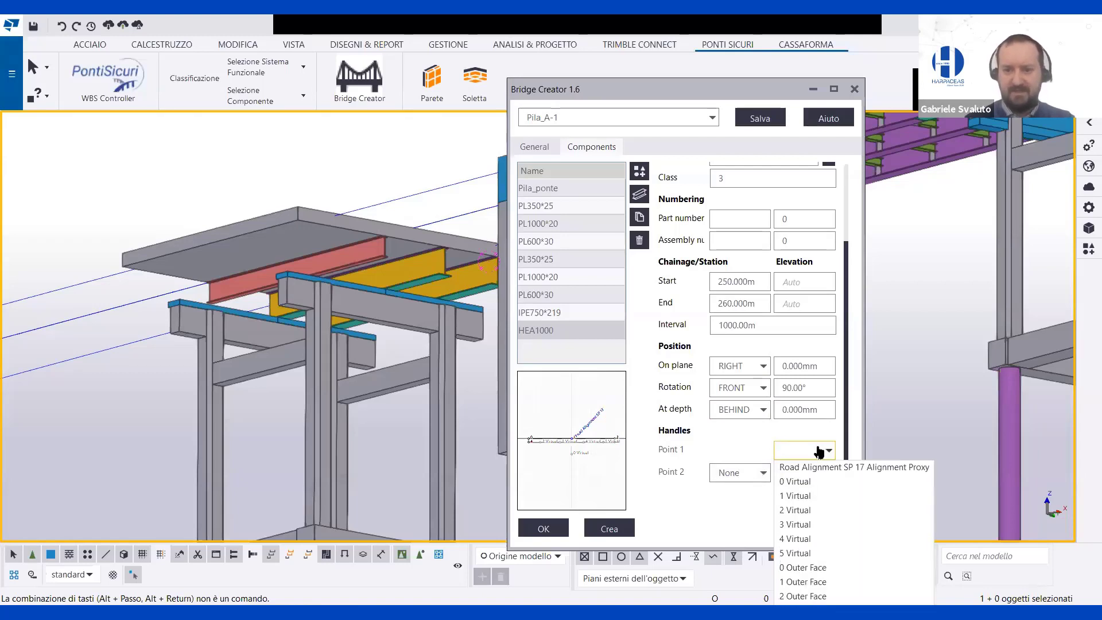
{"action": "left_click", "coordinate": [800, 552]}
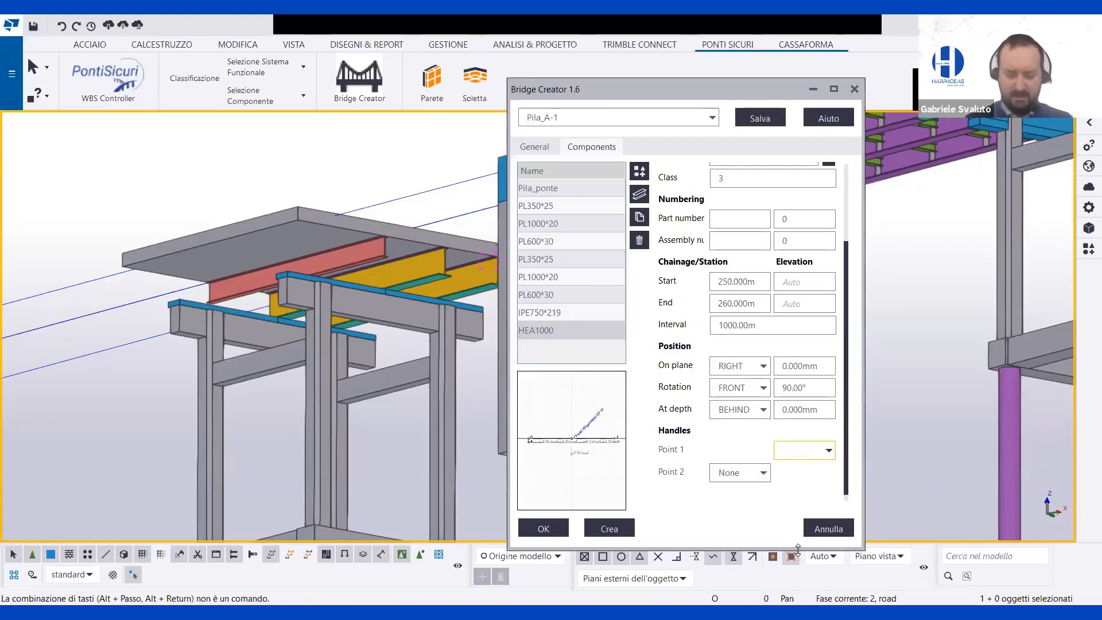
{"action": "left_click", "coordinate": [755, 475]}
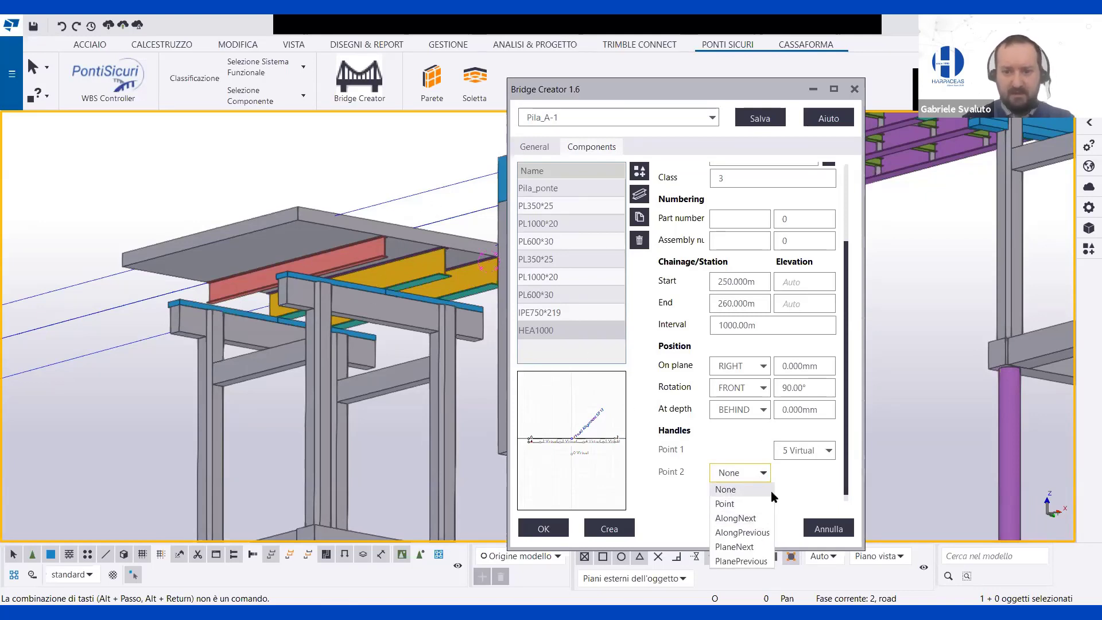
{"action": "left_click", "coordinate": [757, 532]}
Create the components again with the HEA1000 girder included, continuing with the existing shape from the catalog.
{"action": "left_click", "coordinate": [622, 533]}
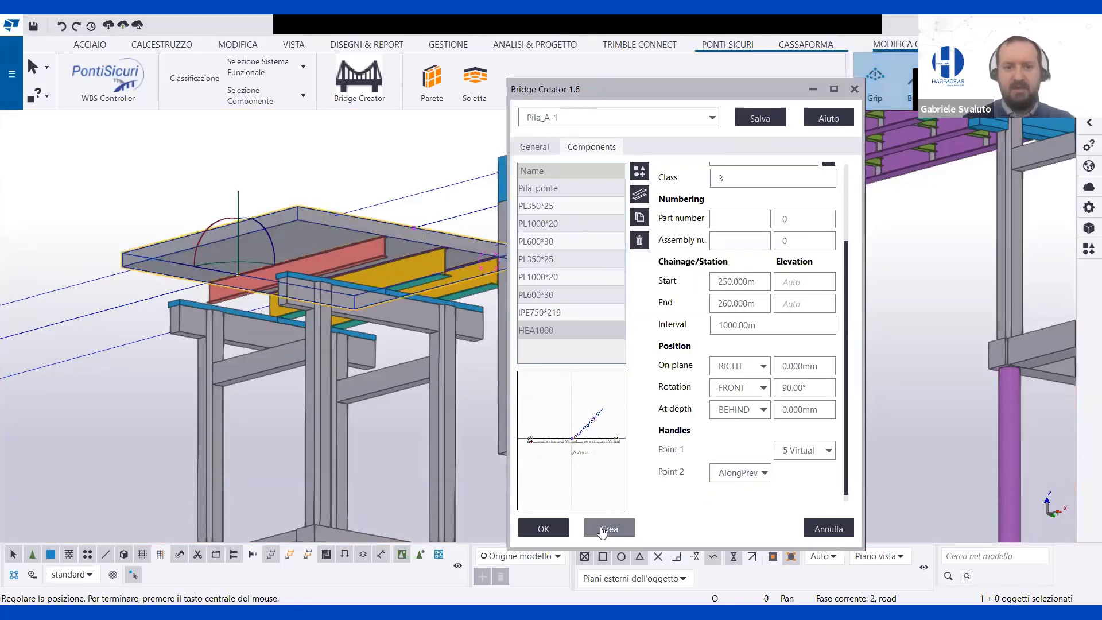
{"action": "middle_click", "coordinate": [254, 254]}
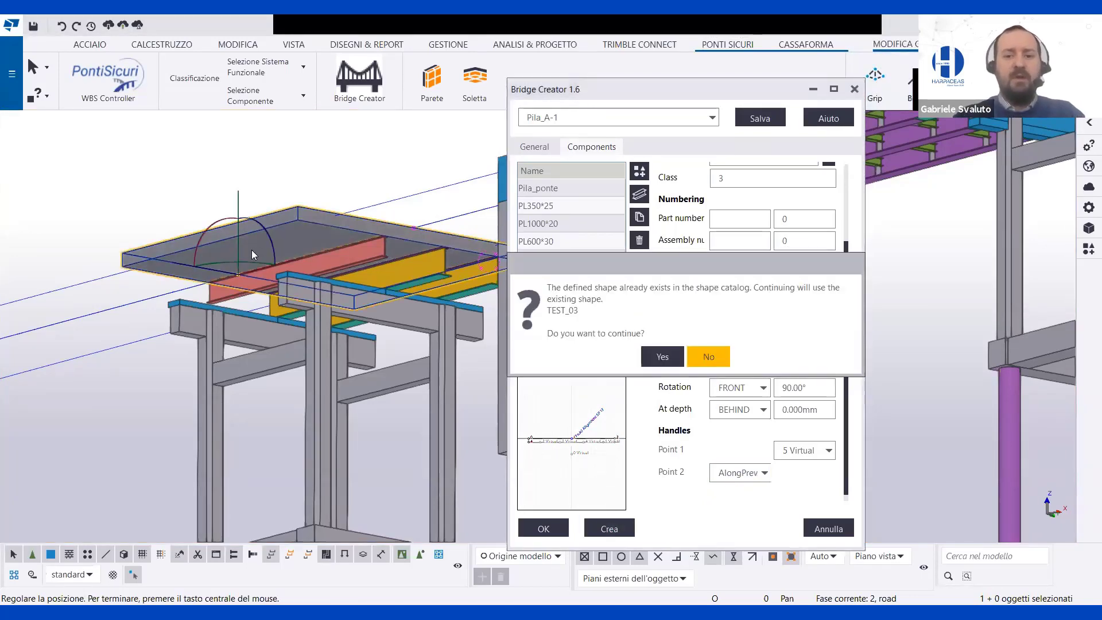
{"action": "left_click", "coordinate": [661, 356]}
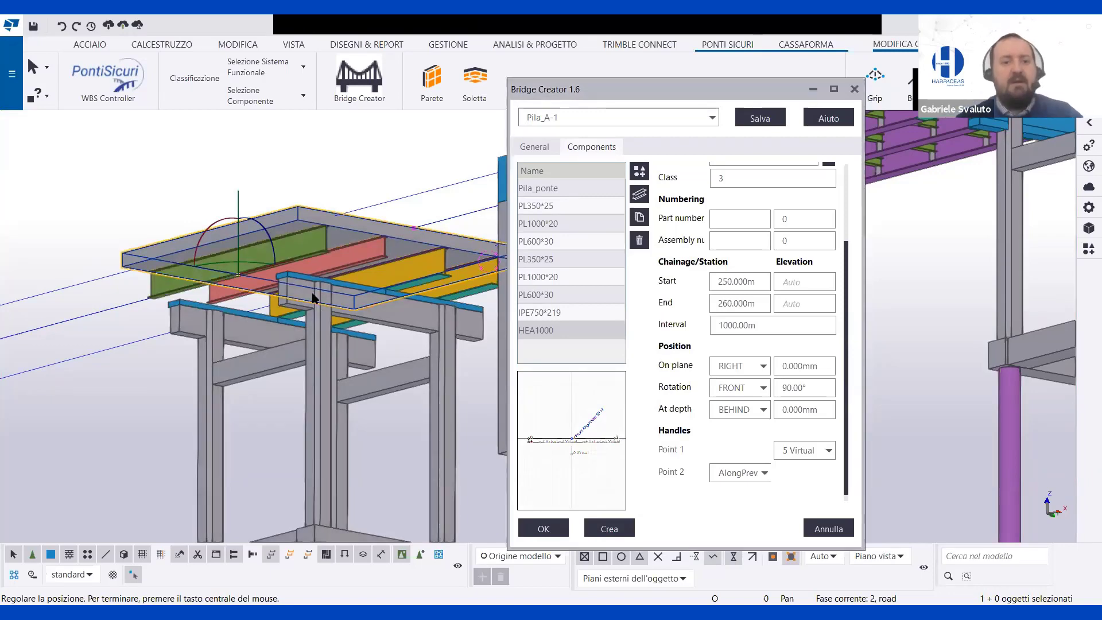
Examine the new girder and pier against the abutment and alignment, and close Bridge Creator.
{"action": "middle_click_drag", "start_coordinate": [167, 281], "coordinate": [355, 198], "text": "ctrl"}
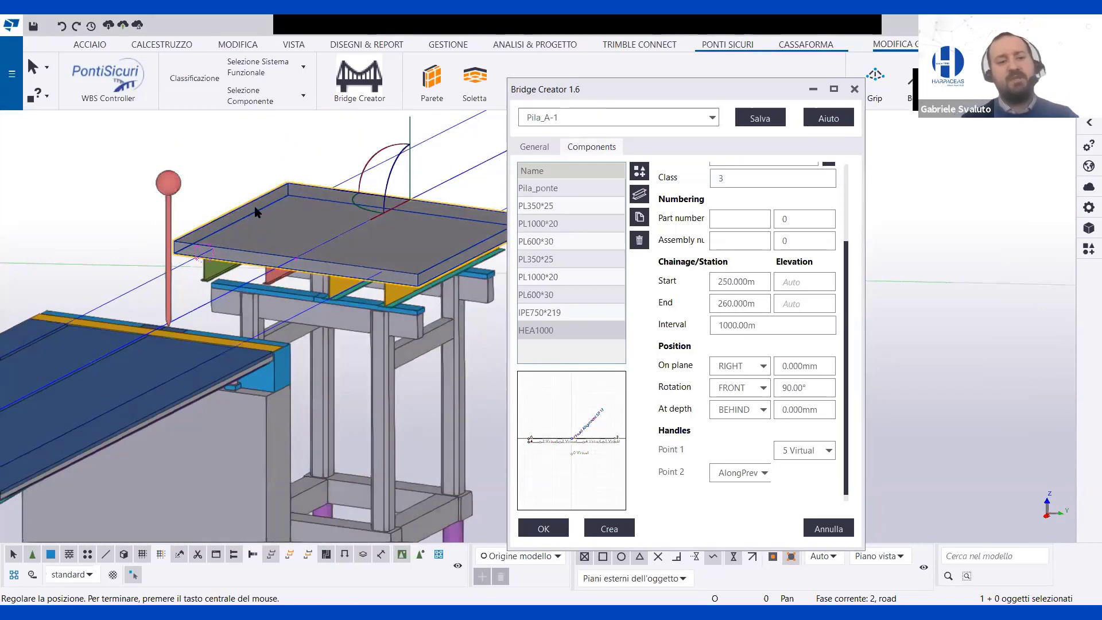
{"action": "middle_click_drag", "start_coordinate": [214, 268], "coordinate": [183, 311], "text": "ctrl"}
{"action": "scroll", "coordinate": [184, 312], "scroll_direction": "down", "scroll_amount": 2}
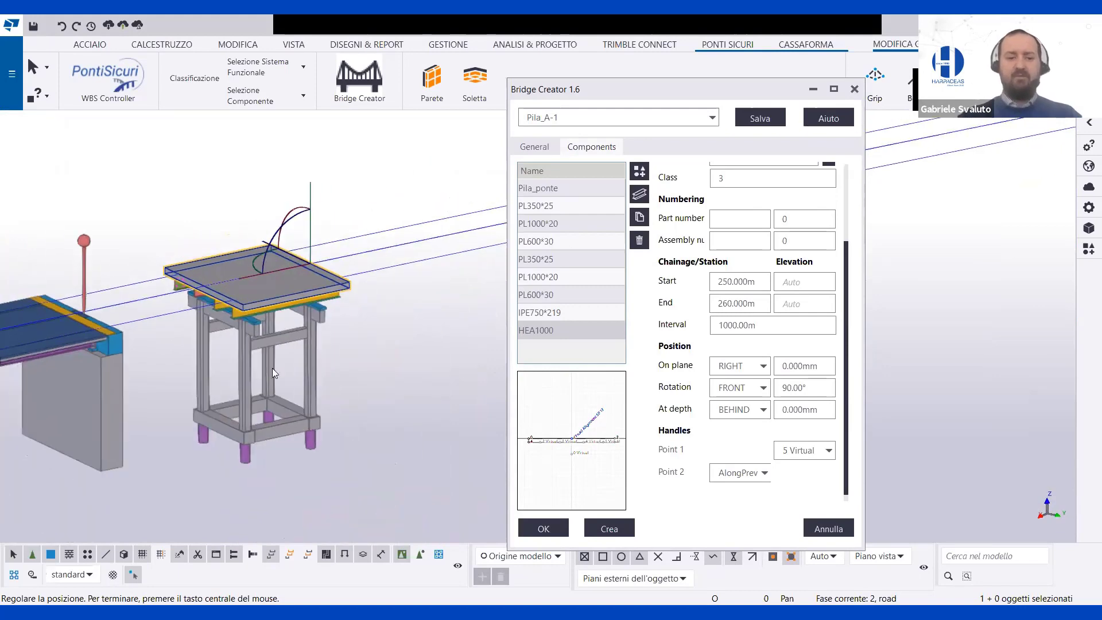
{"action": "scroll", "coordinate": [272, 367], "scroll_direction": "down", "scroll_amount": 1}
{"action": "scroll", "coordinate": [232, 346], "scroll_direction": "down", "scroll_amount": 2}
{"action": "middle_click_drag", "start_coordinate": [232, 346], "coordinate": [289, 342]}
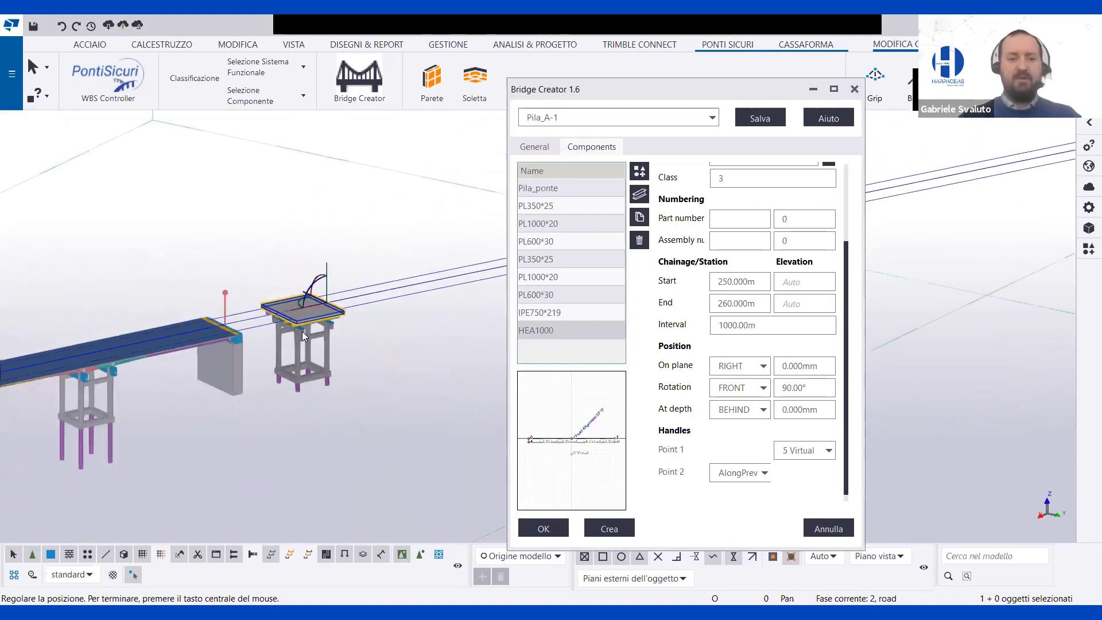
{"action": "left_click", "coordinate": [855, 90]}
{"action": "left_click", "coordinate": [855, 90]}
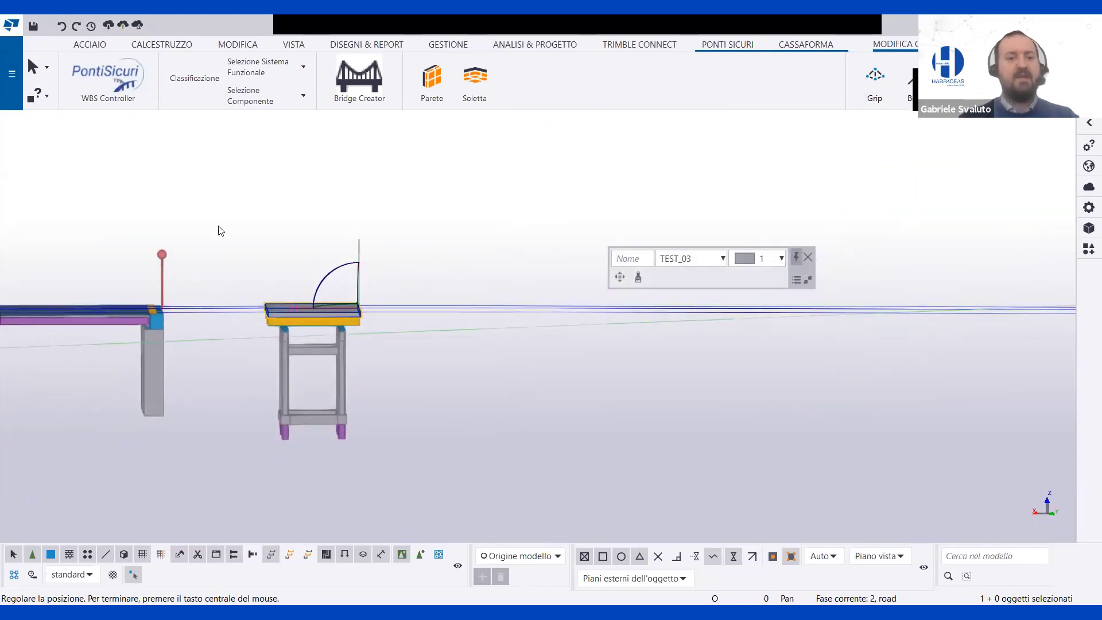
Delete the trial pier, deck and girder component standing beyond the bridge's abutment.
{"action": "left_click_drag", "start_coordinate": [442, 479], "coordinate": [446, 481]}
{"action": "key", "text": "Delete"}
Examine the complete bridge from the side and from above, from abutment to abutment with its four piers.
{"action": "middle_click_drag", "start_coordinate": [539, 355], "coordinate": [598, 329]}
{"action": "scroll", "coordinate": [598, 329], "scroll_direction": "down", "scroll_amount": 2}
{"action": "scroll", "coordinate": [598, 329], "scroll_direction": "up", "scroll_amount": 4}
{"action": "mouse_move", "coordinate": [448, 330]}
{"action": "middle_mouse_down"}
{"action": "mouse_move", "coordinate": [524, 247]}
{"action": "mouse_move", "coordinate": [459, 258]}
{"action": "middle_mouse_up"}
{"action": "middle_click_drag", "start_coordinate": [383, 205], "coordinate": [618, 398]}
{"action": "scroll", "coordinate": [575, 335], "scroll_direction": "down", "scroll_amount": 5}
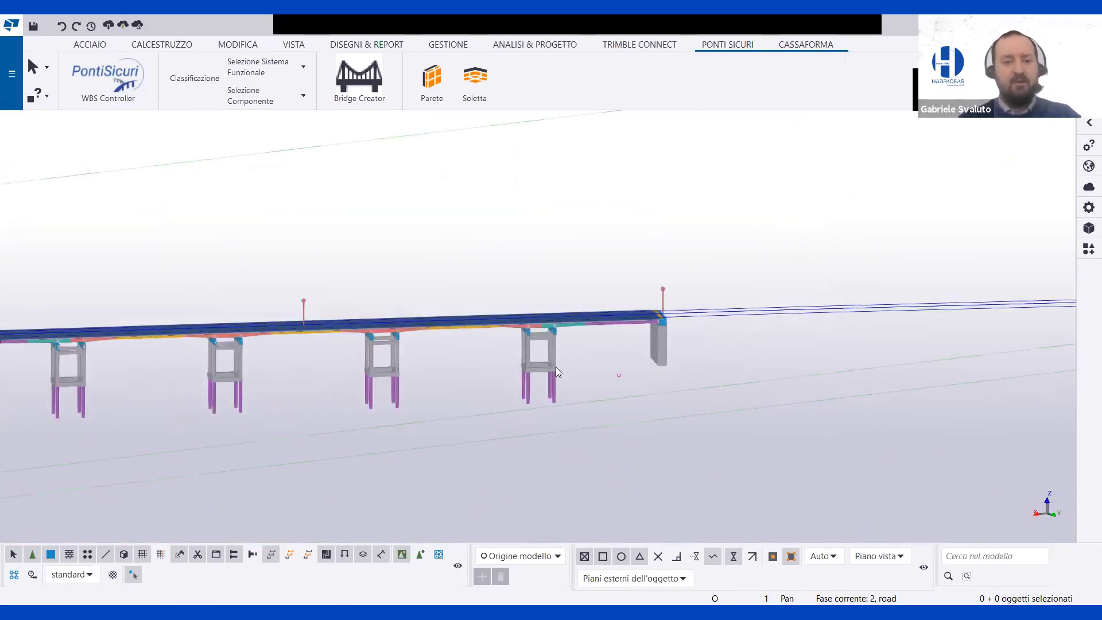
{"action": "middle_click_drag", "start_coordinate": [552, 383], "coordinate": [742, 369]}
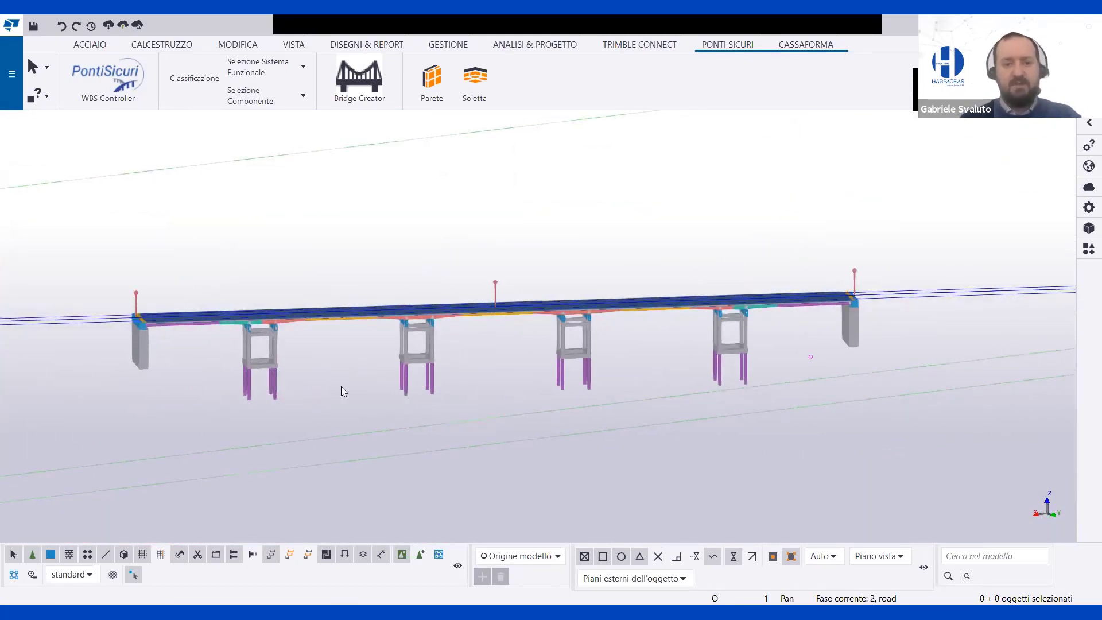
{"action": "middle_click_drag", "start_coordinate": [717, 359], "coordinate": [738, 394], "text": "ctrl"}
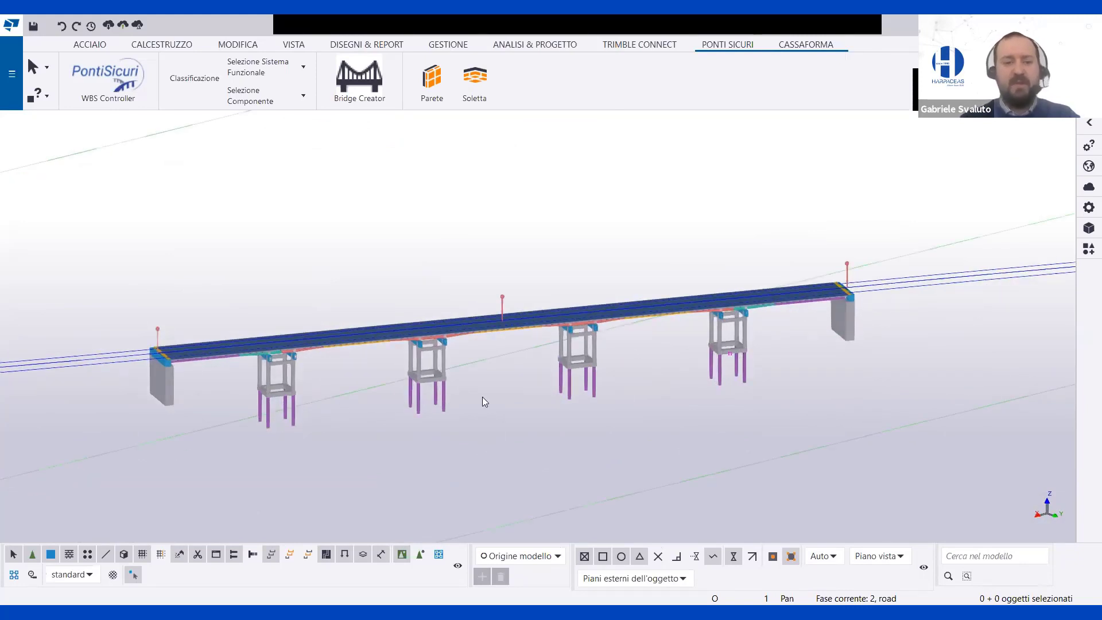
{"action": "middle_click_drag", "start_coordinate": [673, 291], "coordinate": [498, 291], "text": "ctrl"}
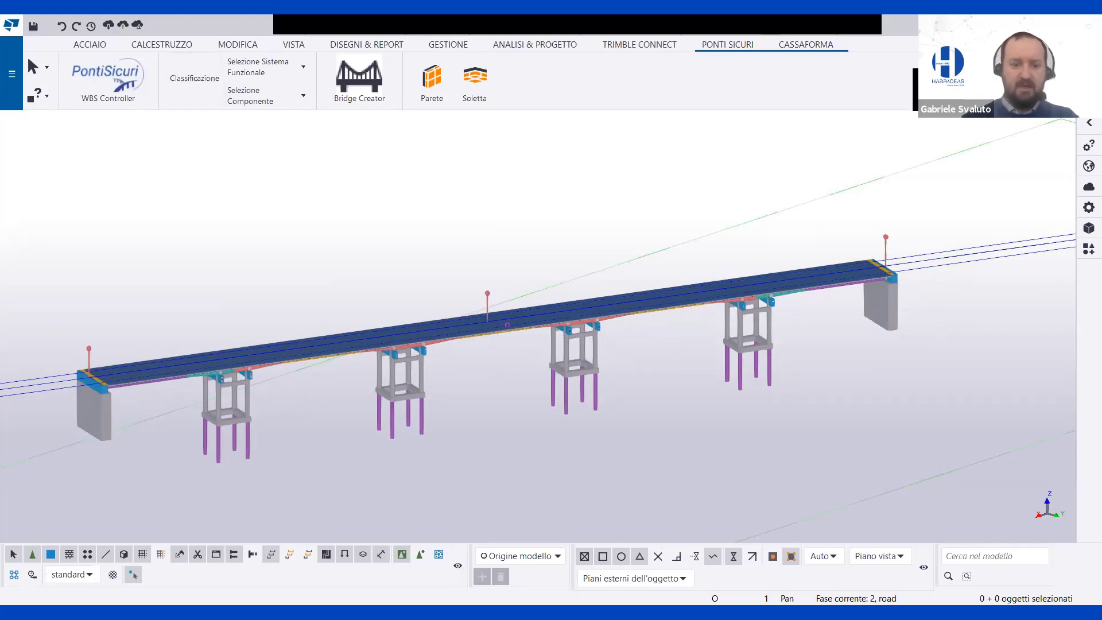
Switch to WBS Controller and shift its window downward beside the bridge model.
{"action": "mouse_move", "coordinate": [418, 566]}
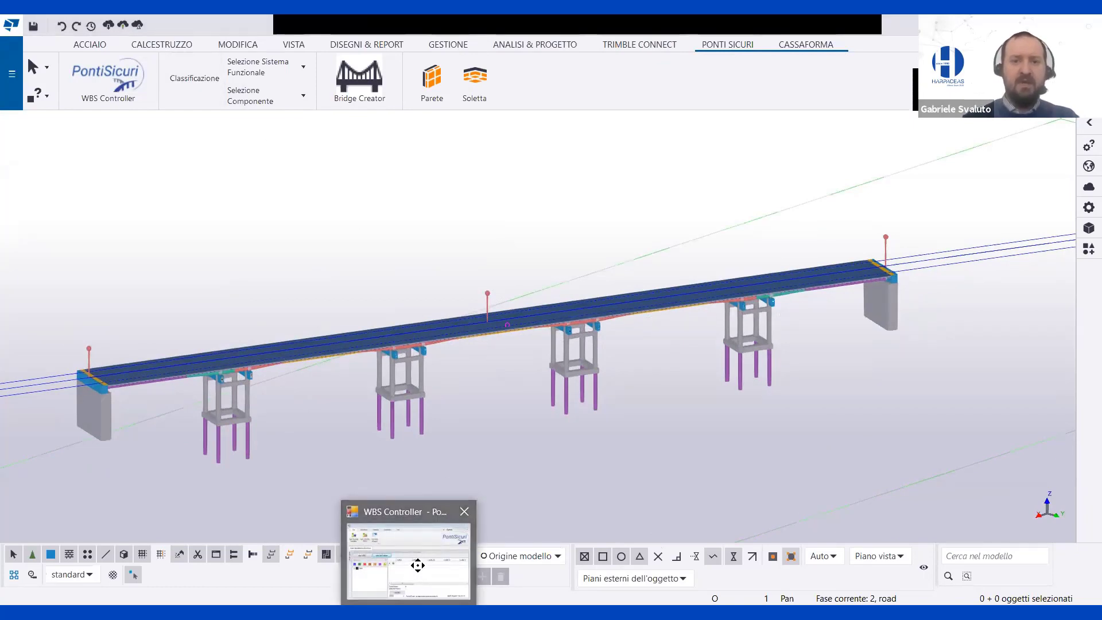
{"action": "left_click", "coordinate": [418, 565]}
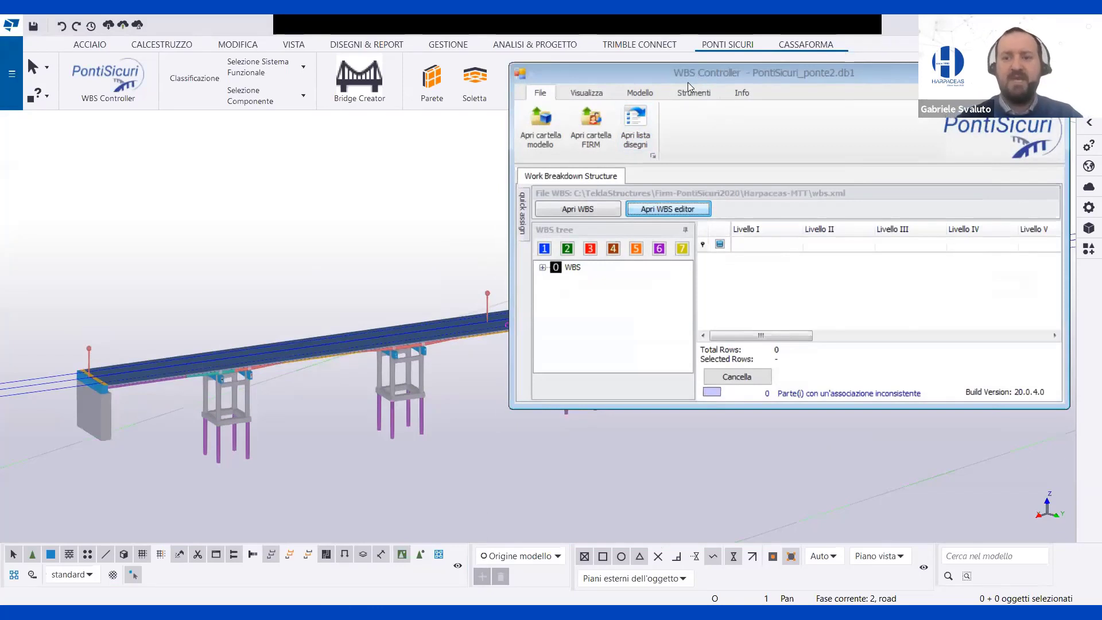
{"action": "left_click_drag", "start_coordinate": [687, 82], "coordinate": [689, 128]}
Inspect the bridge's deck, piers and abutments at several zoom levels beside the WBS Controller window.
{"action": "scroll", "coordinate": [118, 279], "scroll_direction": "down", "scroll_amount": 2}
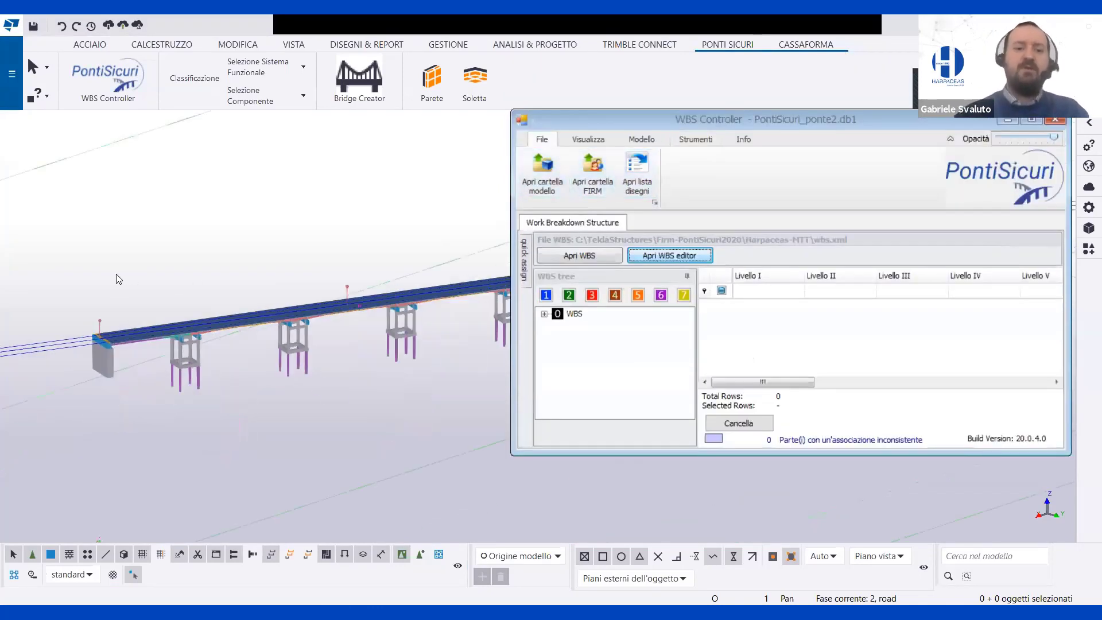
{"action": "middle_click_drag", "start_coordinate": [361, 313], "coordinate": [309, 277]}
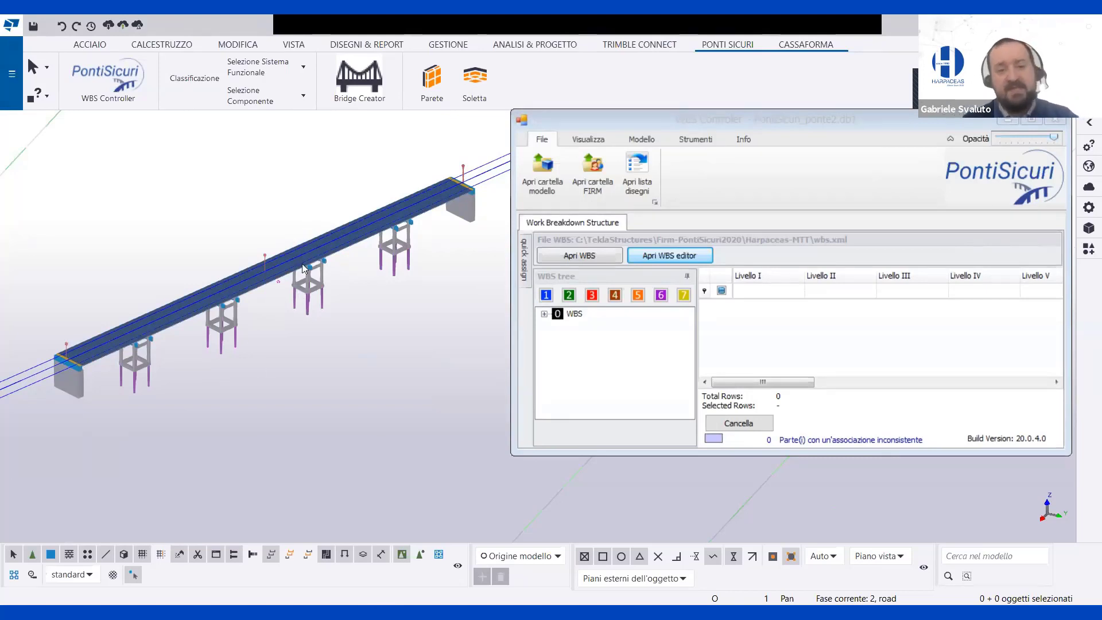
{"action": "mouse_move", "coordinate": [322, 258]}
{"action": "middle_mouse_down"}
{"action": "mouse_move", "coordinate": [343, 260]}
{"action": "mouse_move", "coordinate": [320, 253]}
{"action": "middle_mouse_up"}
{"action": "scroll", "coordinate": [342, 261], "scroll_direction": "up", "scroll_amount": 1}
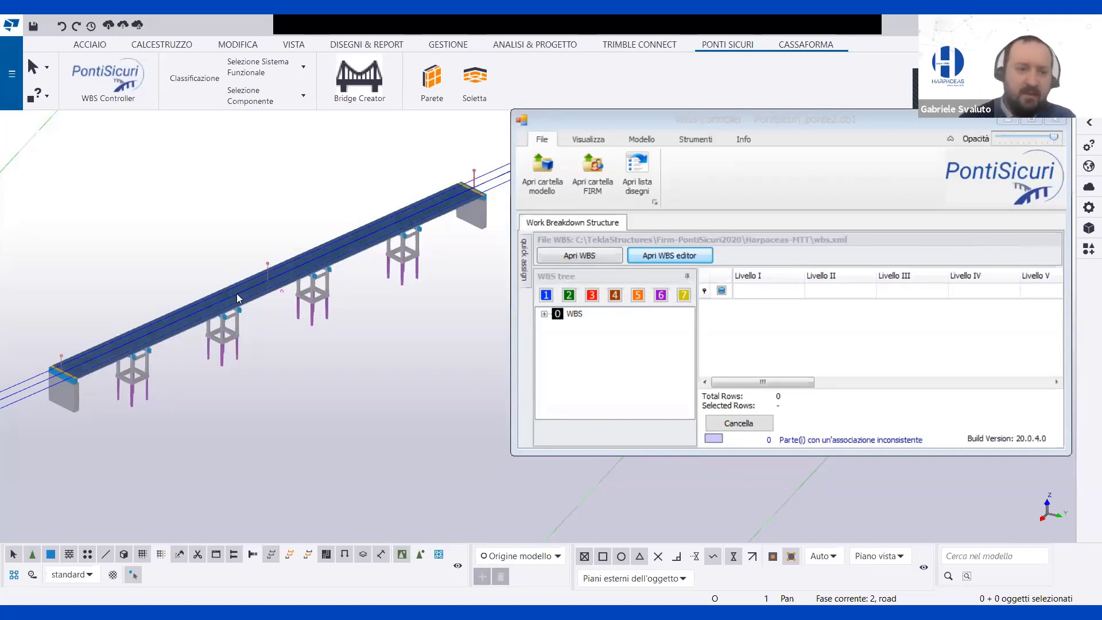
{"action": "scroll", "coordinate": [247, 309], "scroll_direction": "up", "scroll_amount": 3}
{"action": "middle_click_drag", "start_coordinate": [231, 301], "coordinate": [222, 277], "text": "ctrl"}
{"action": "scroll", "coordinate": [257, 236], "scroll_direction": "down", "scroll_amount": 6}
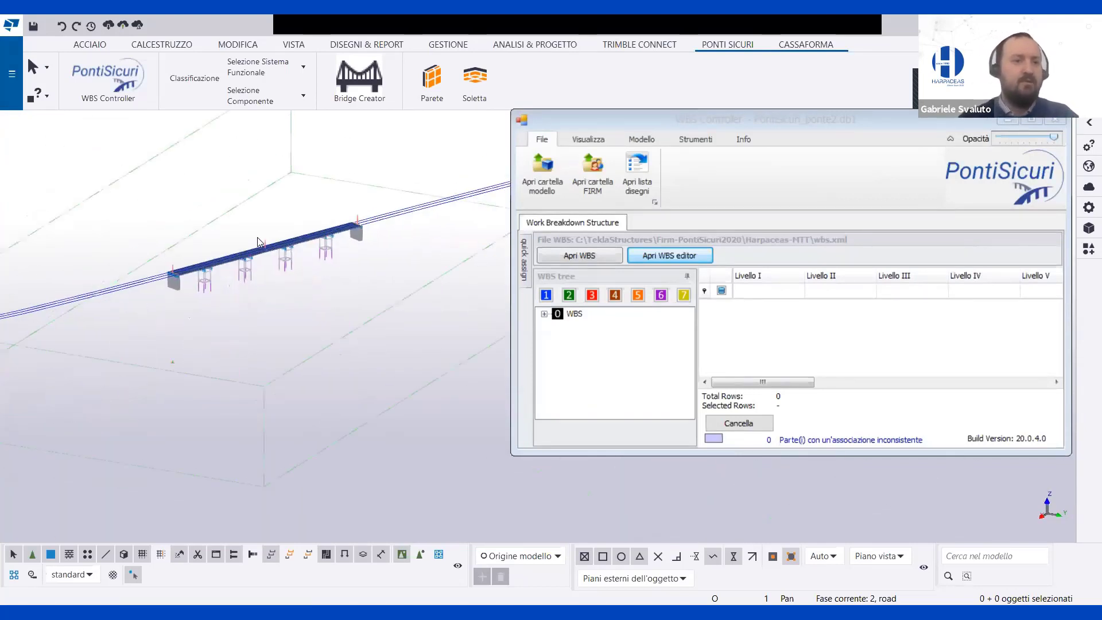
{"action": "scroll", "coordinate": [272, 245], "scroll_direction": "up", "scroll_amount": 2}
{"action": "middle_click_drag", "start_coordinate": [280, 243], "coordinate": [272, 278]}
{"action": "scroll", "coordinate": [265, 264], "scroll_direction": "up", "scroll_amount": 3}
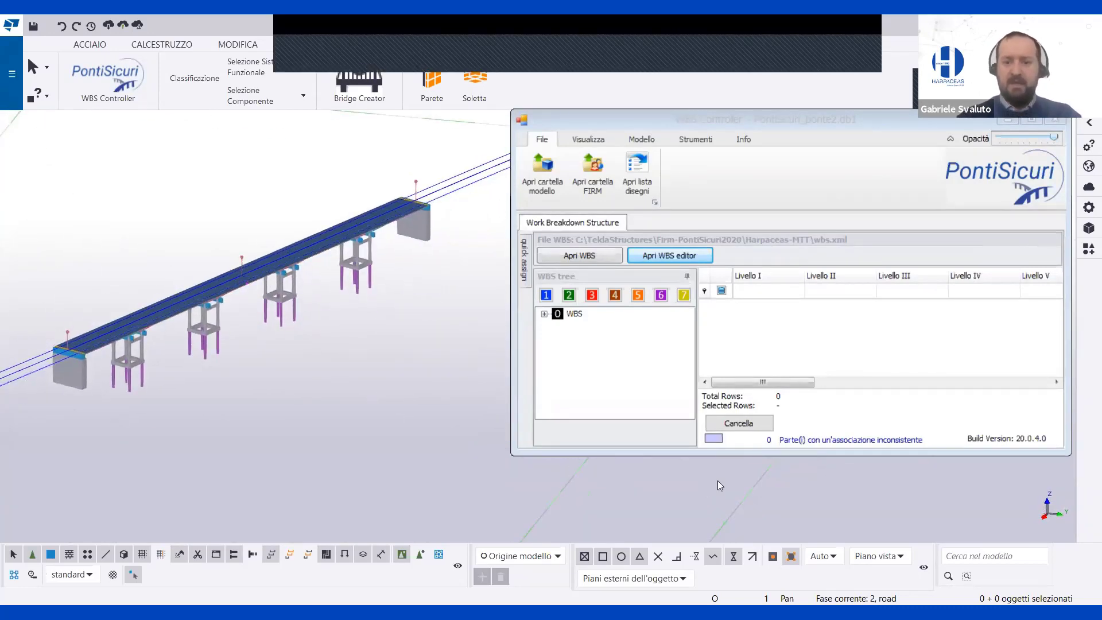
Enlarge the WBS Controller window and expand the FONDAZIONI, PALI, SOTTOSTRUTTURE and PILE nodes of the WBS tree.
{"action": "left_click", "coordinate": [737, 451]}
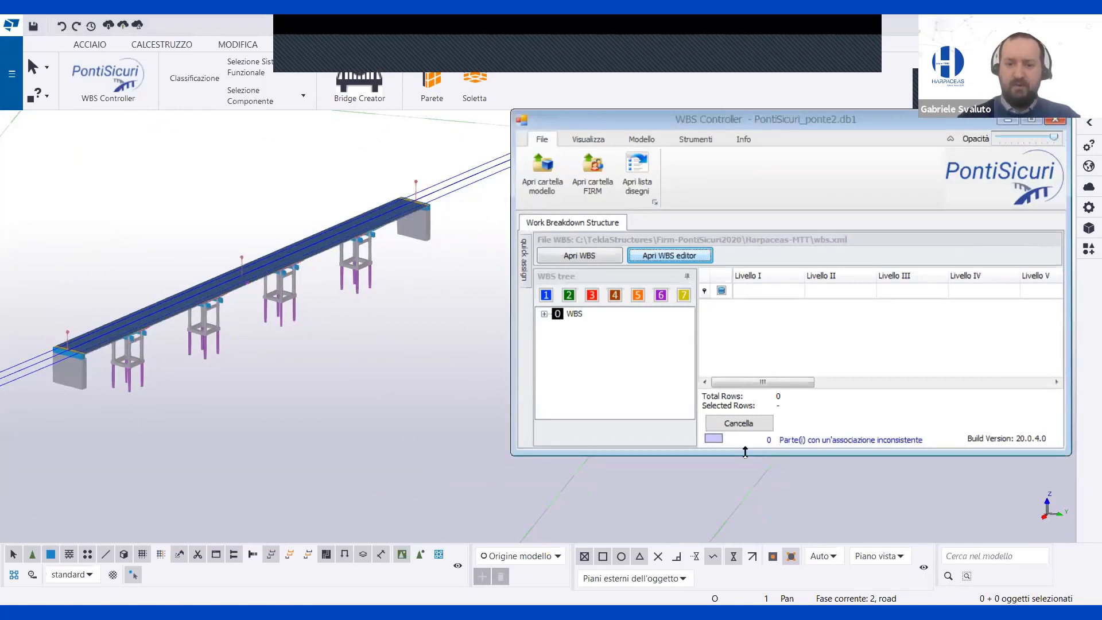
{"action": "left_click_drag", "start_coordinate": [745, 451], "coordinate": [745, 551]}
{"action": "left_click", "coordinate": [544, 314]}
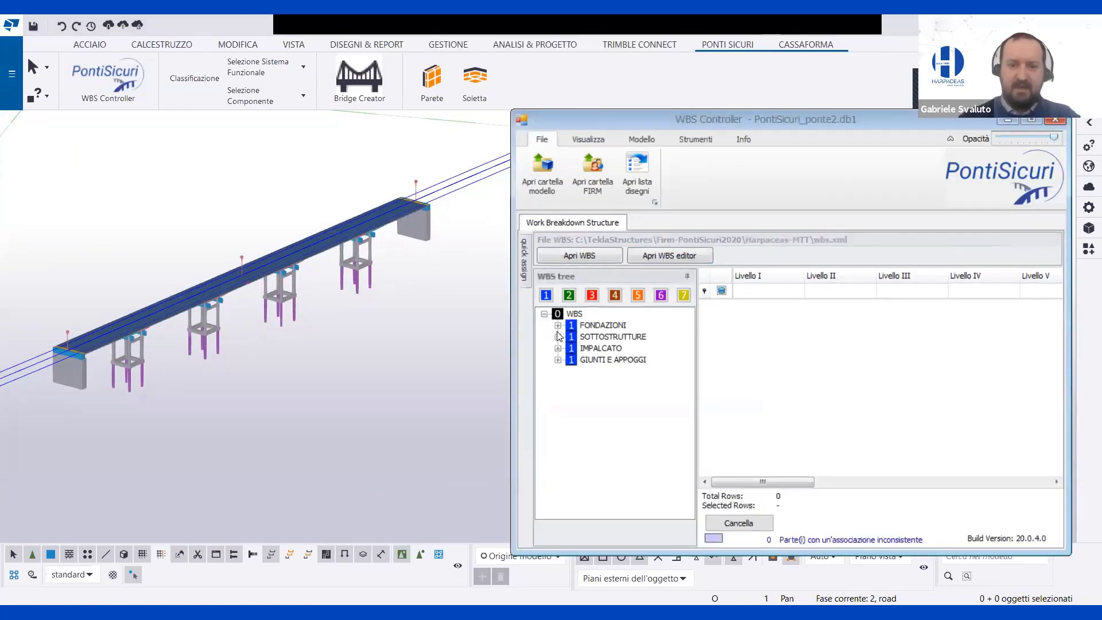
{"action": "left_click", "coordinate": [557, 326]}
{"action": "left_click", "coordinate": [572, 337]}
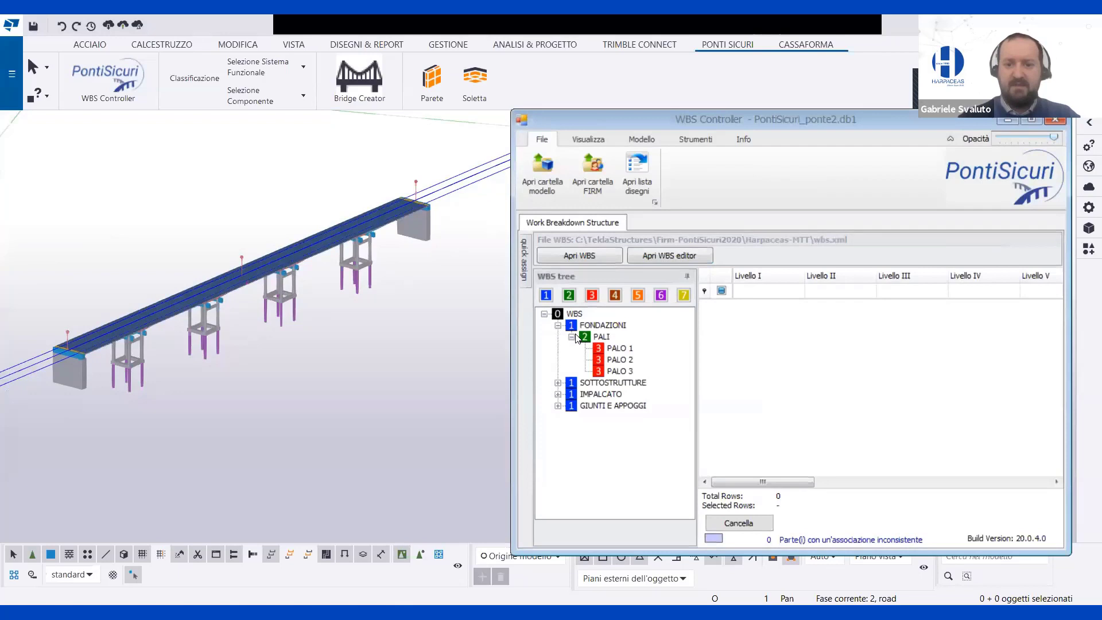
{"action": "left_click", "coordinate": [557, 383]}
{"action": "left_click", "coordinate": [571, 394]}
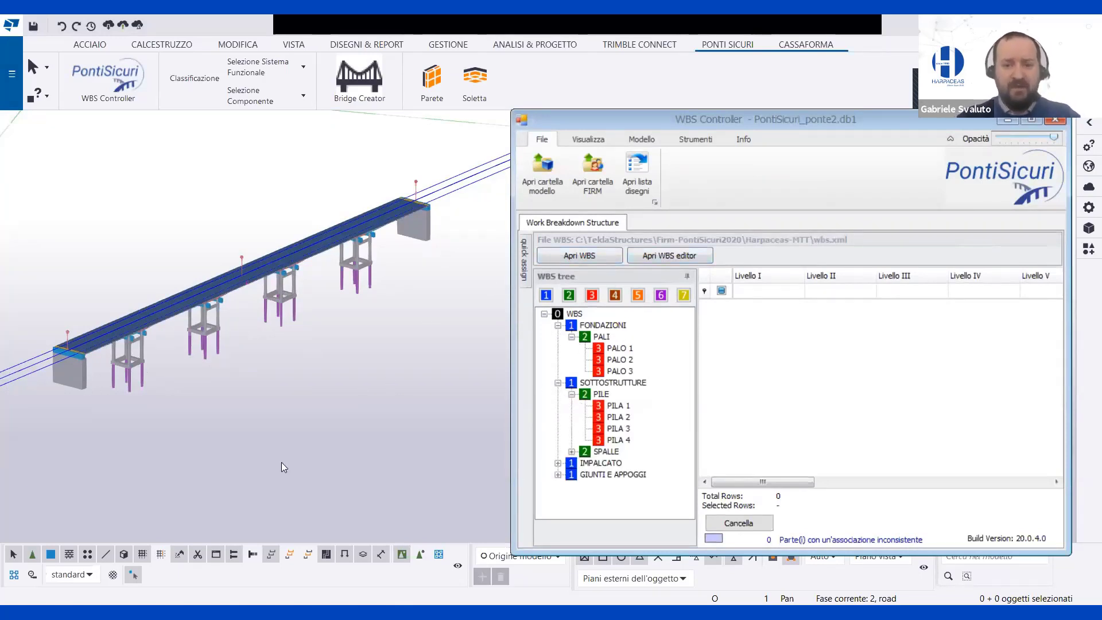
In the WBS editor, add a child node named PALO 4 under FONDAZIONI > PALI.
{"action": "left_click", "coordinate": [675, 256]}
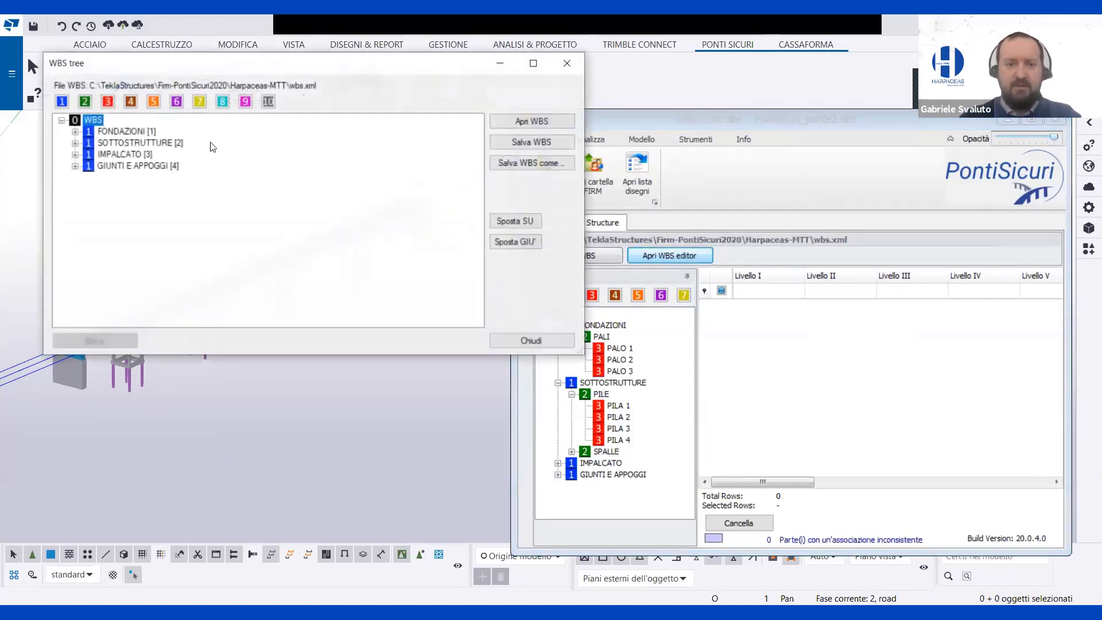
{"action": "left_click", "coordinate": [88, 143]}
{"action": "right_click", "coordinate": [122, 170]}
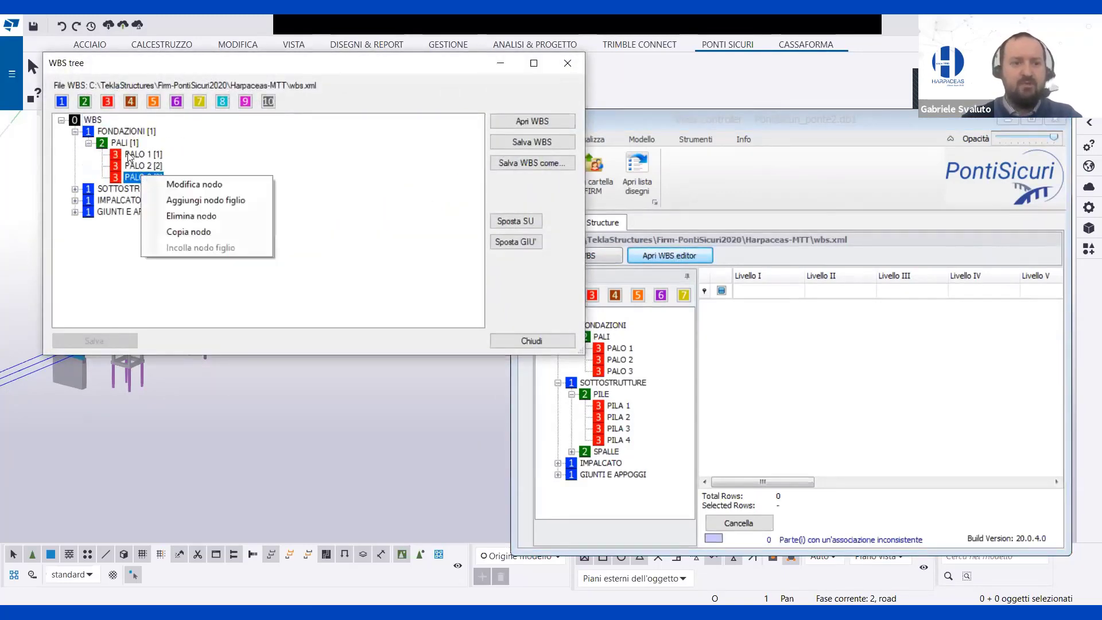
{"action": "left_click", "coordinate": [128, 144]}
{"action": "right_click", "coordinate": [128, 144]}
{"action": "left_click", "coordinate": [205, 157]}
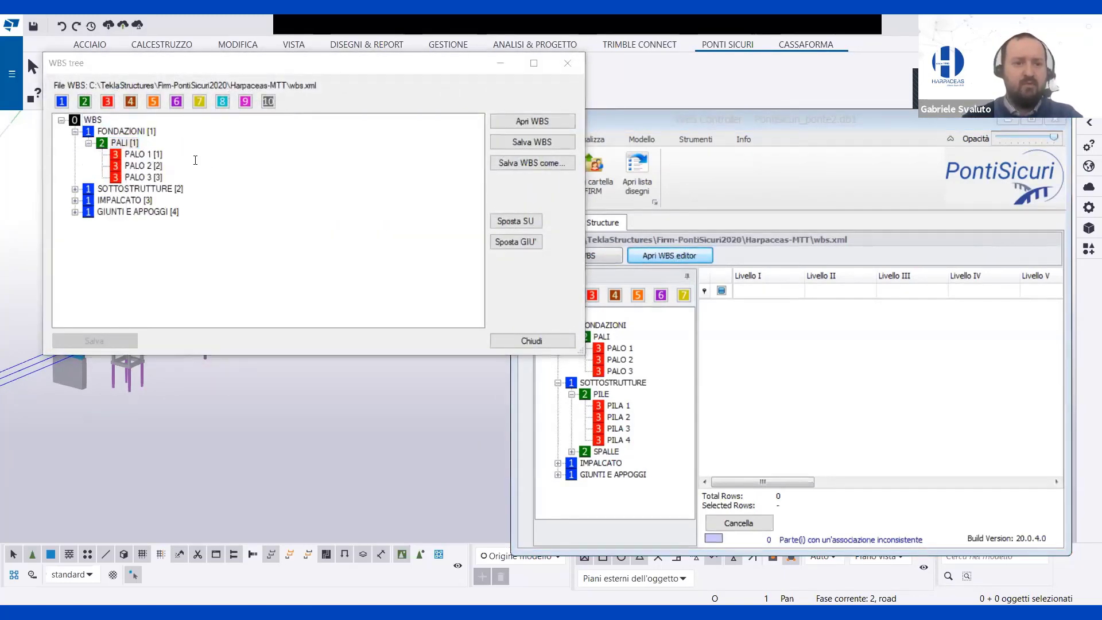
{"action": "left_click_drag", "start_coordinate": [202, 81], "coordinate": [556, 167]}
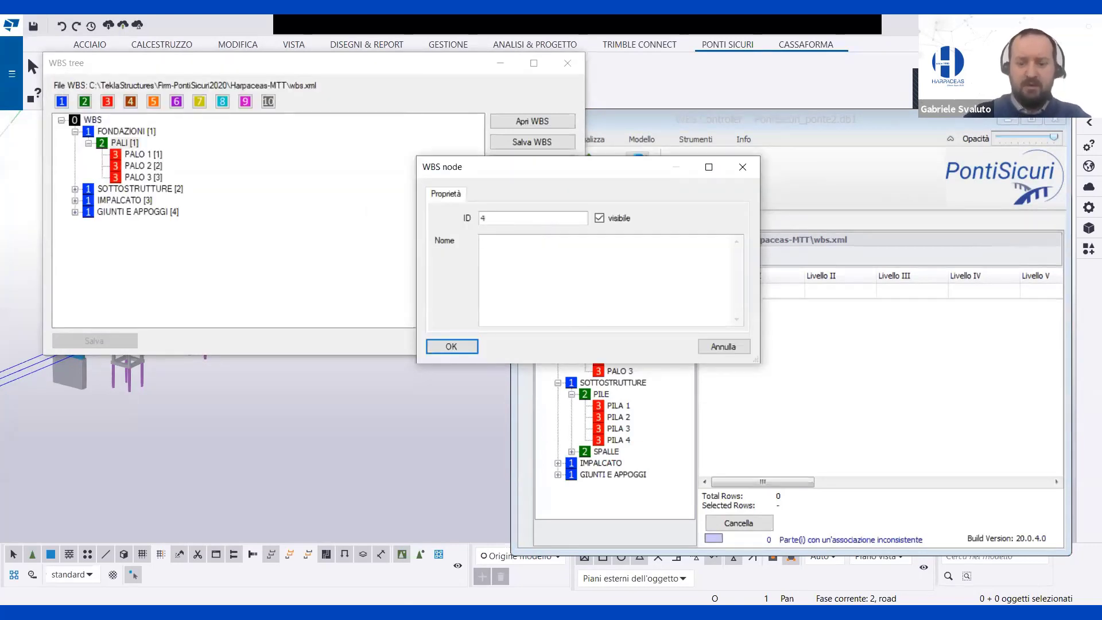
{"action": "type", "text": "PALO 4"}
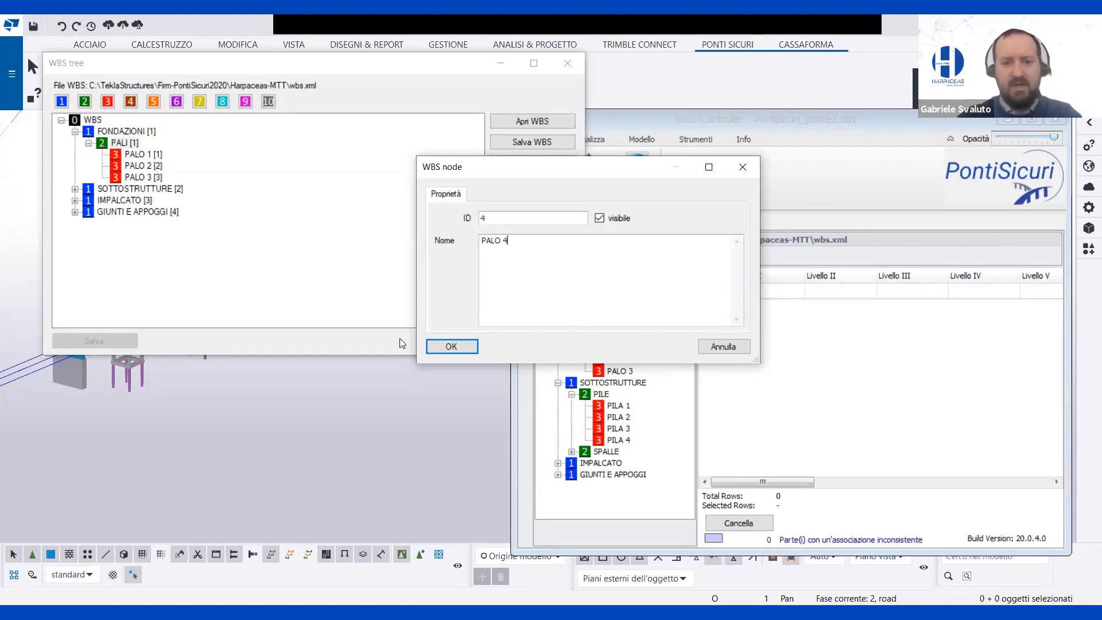
{"action": "left_click", "coordinate": [451, 346]}
Save the edited WBS and close the WBS editor.
{"action": "left_click", "coordinate": [115, 340]}
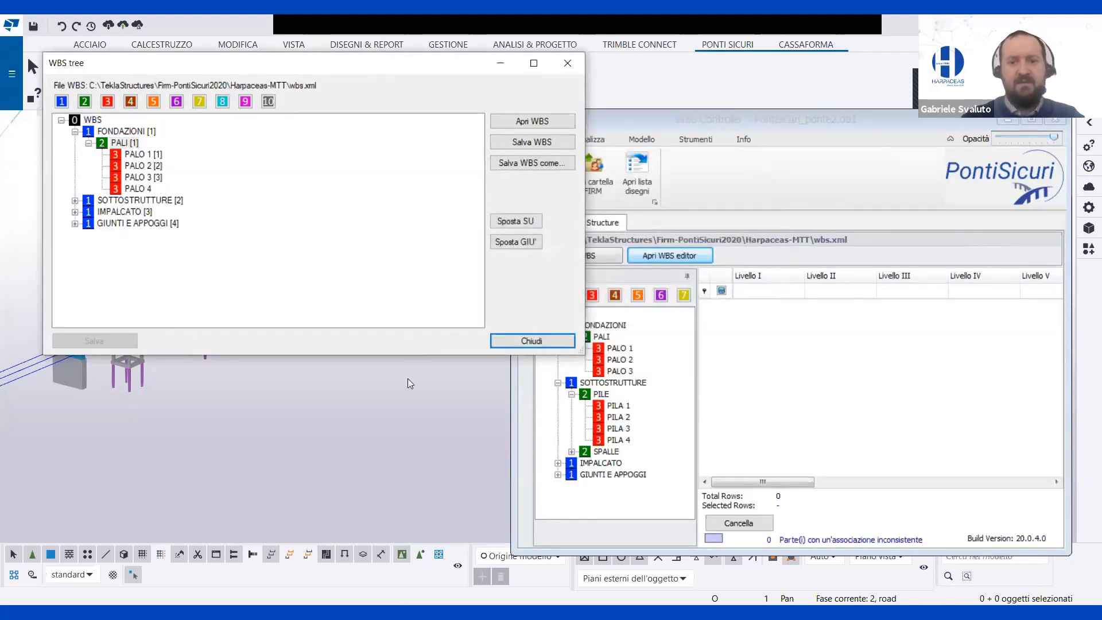
{"action": "left_click", "coordinate": [505, 342]}
{"action": "left_click", "coordinate": [584, 362]}
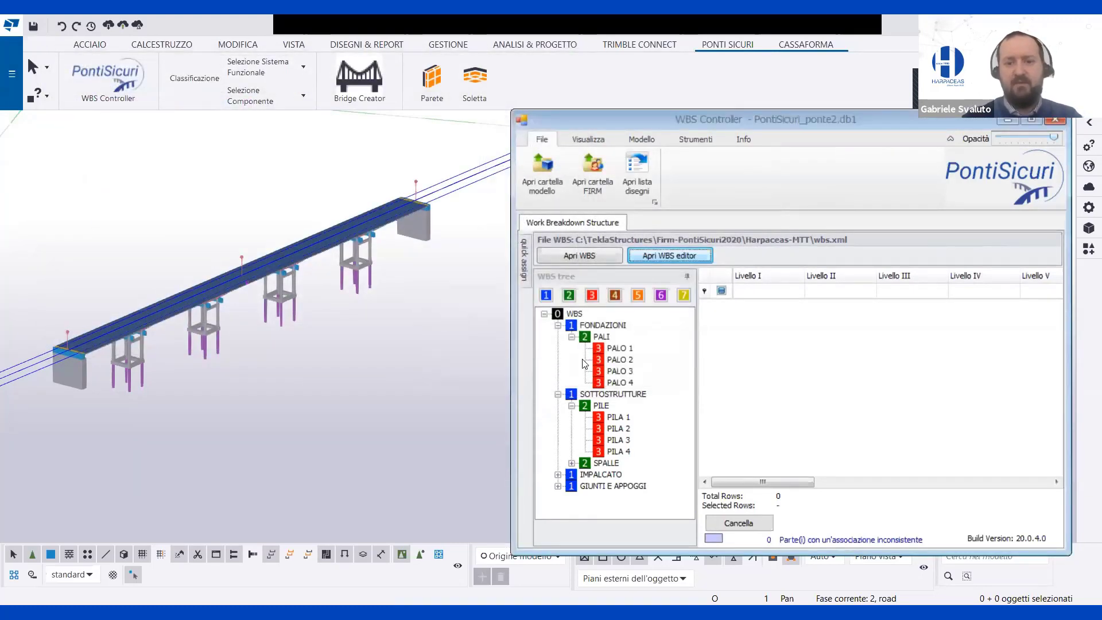
Load the parts of the four piers and their piles into the WBS list, then reposition and widen the WBS Controller window.
{"action": "middle_click_drag", "start_coordinate": [228, 304], "coordinate": [109, 247], "text": "ctrl"}
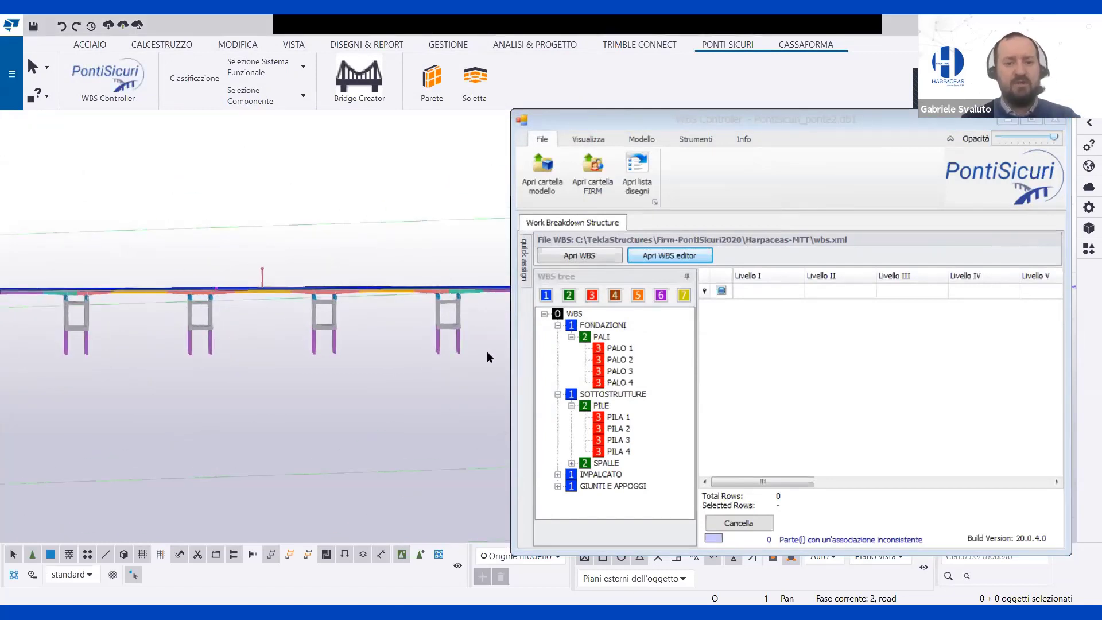
{"action": "left_click_drag", "start_coordinate": [487, 354], "coordinate": [57, 302]}
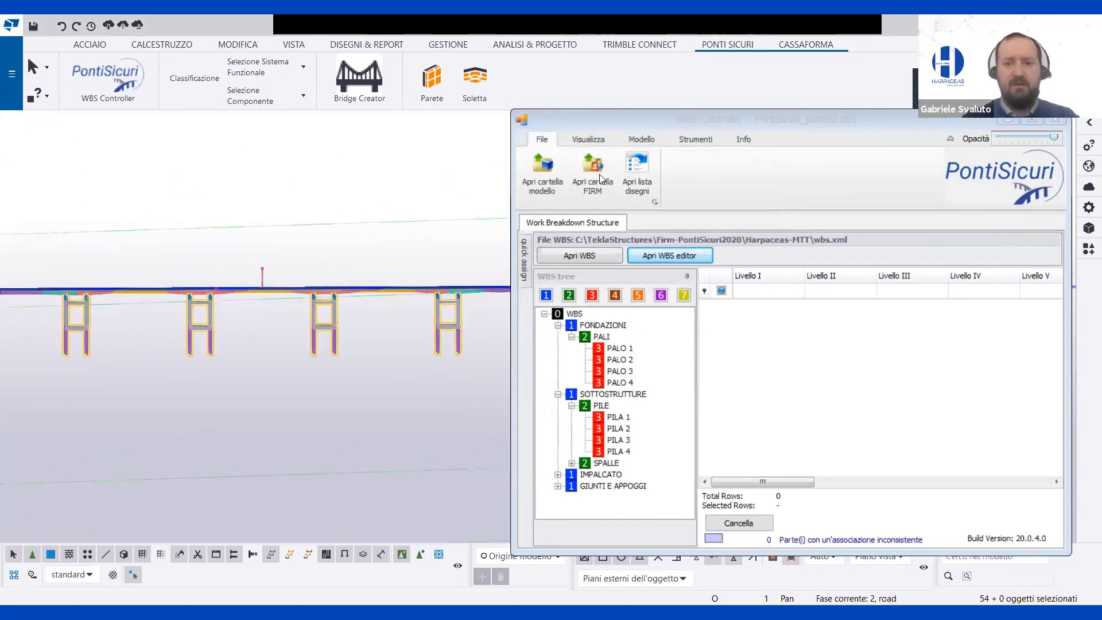
{"action": "left_click", "coordinate": [641, 139]}
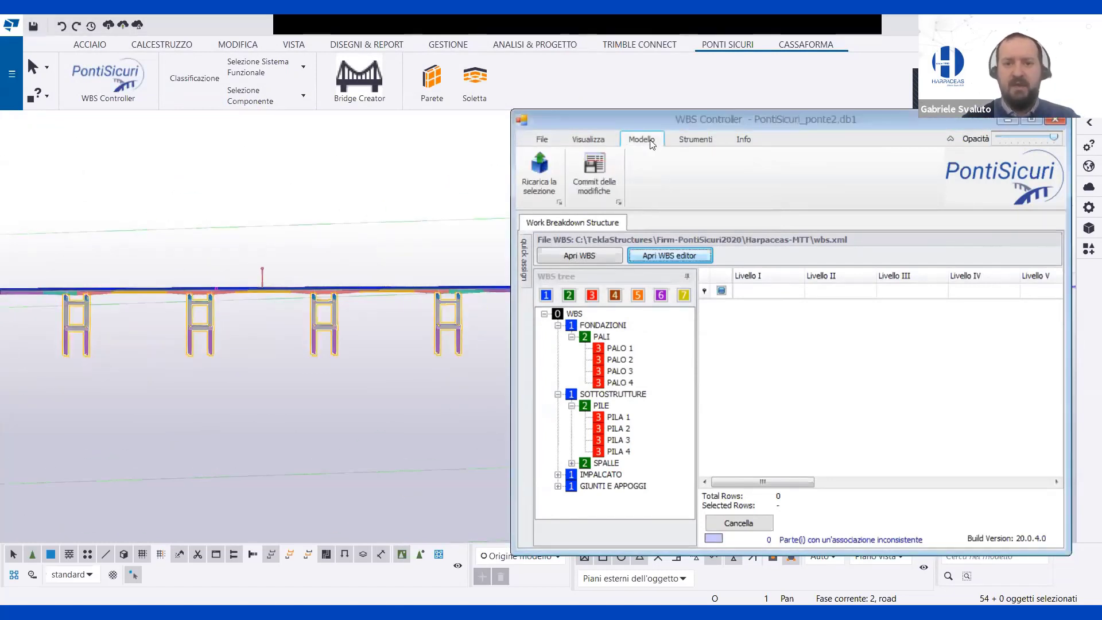
{"action": "left_click", "coordinate": [540, 168]}
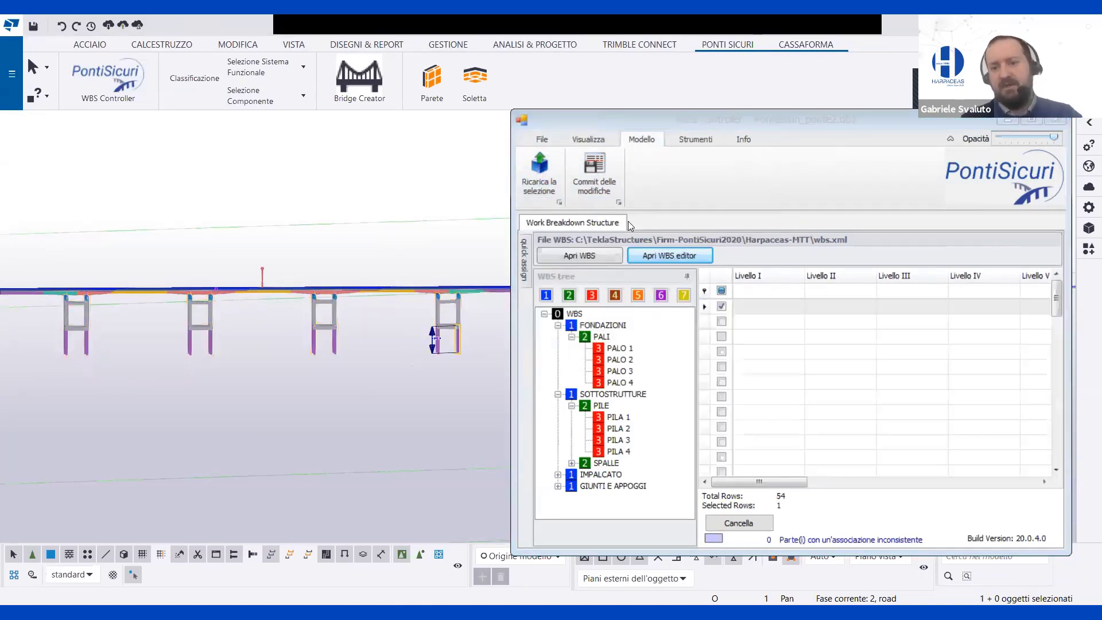
{"action": "left_click_drag", "start_coordinate": [788, 121], "coordinate": [693, 75]}
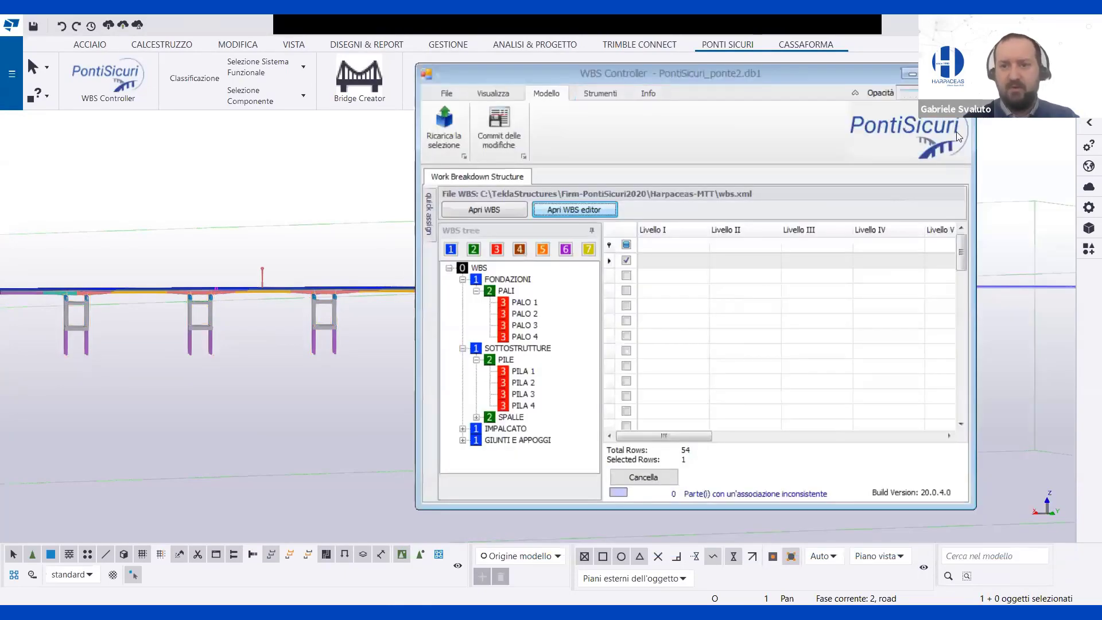
{"action": "left_click_drag", "start_coordinate": [975, 134], "coordinate": [1069, 134]}
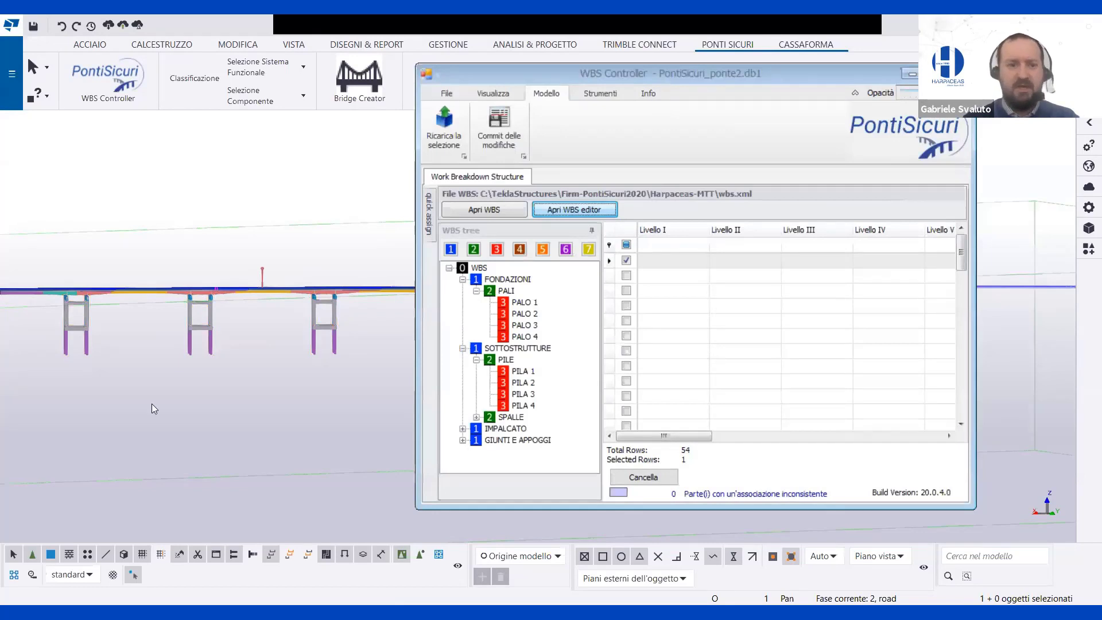
Enable automatic selection in the list and assign the first pier's piles to the WBS node PALO 1.
{"action": "left_click", "coordinate": [58, 361]}
{"action": "left_click_drag", "start_coordinate": [109, 373], "coordinate": [43, 347]}
{"action": "left_click", "coordinate": [492, 92]}
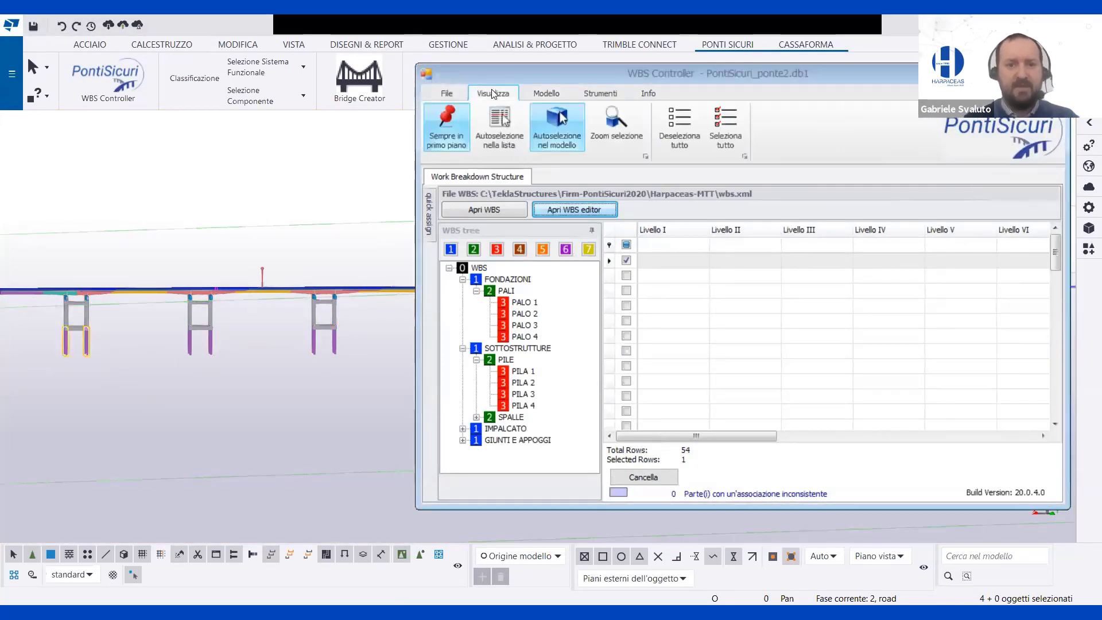
{"action": "left_click", "coordinate": [495, 122]}
{"action": "left_click", "coordinate": [67, 382]}
{"action": "left_click_drag", "start_coordinate": [61, 345], "coordinate": [61, 346]}
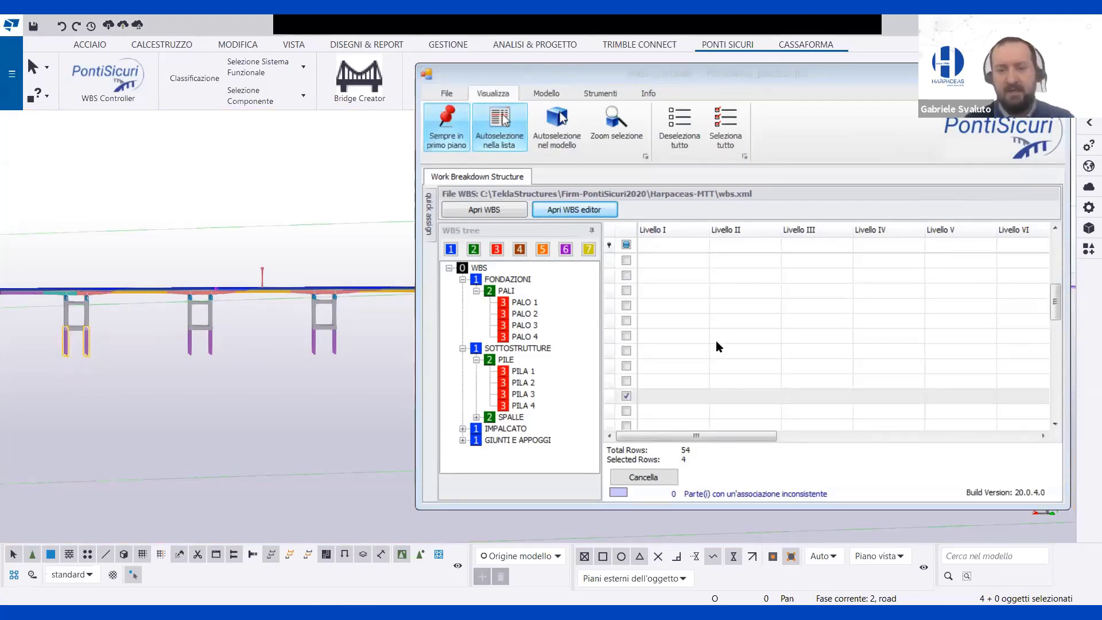
{"action": "scroll", "coordinate": [715, 341], "scroll_direction": "up", "scroll_amount": 4}
{"action": "left_click_drag", "start_coordinate": [523, 304], "coordinate": [696, 312]}
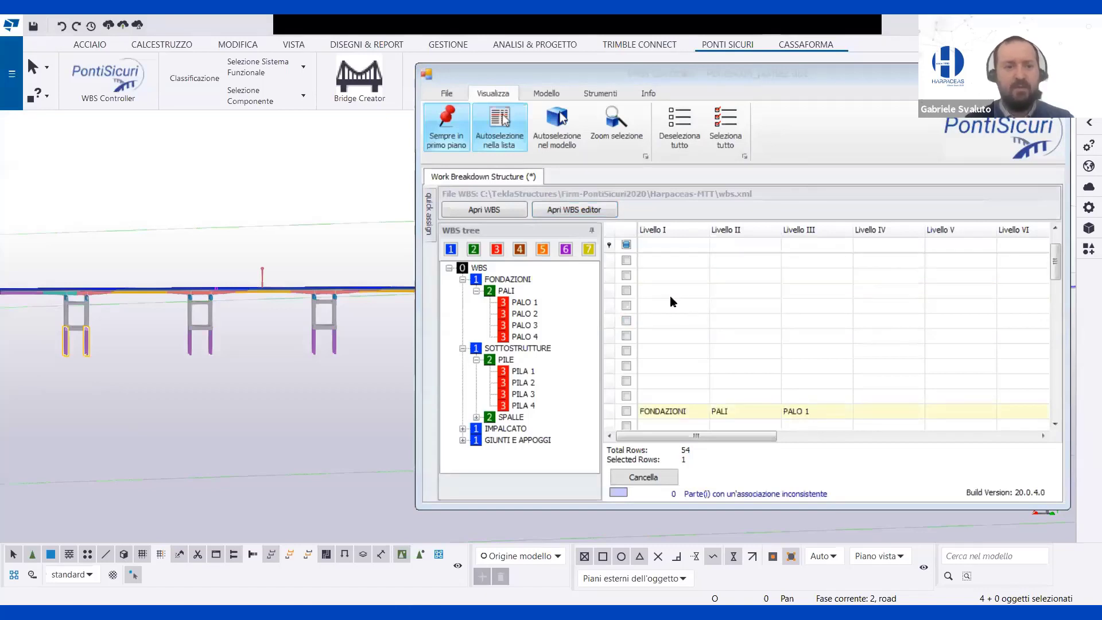
Assign the second pier's piles to the WBS node PALO 2.
{"action": "left_click_drag", "start_coordinate": [241, 377], "coordinate": [169, 343]}
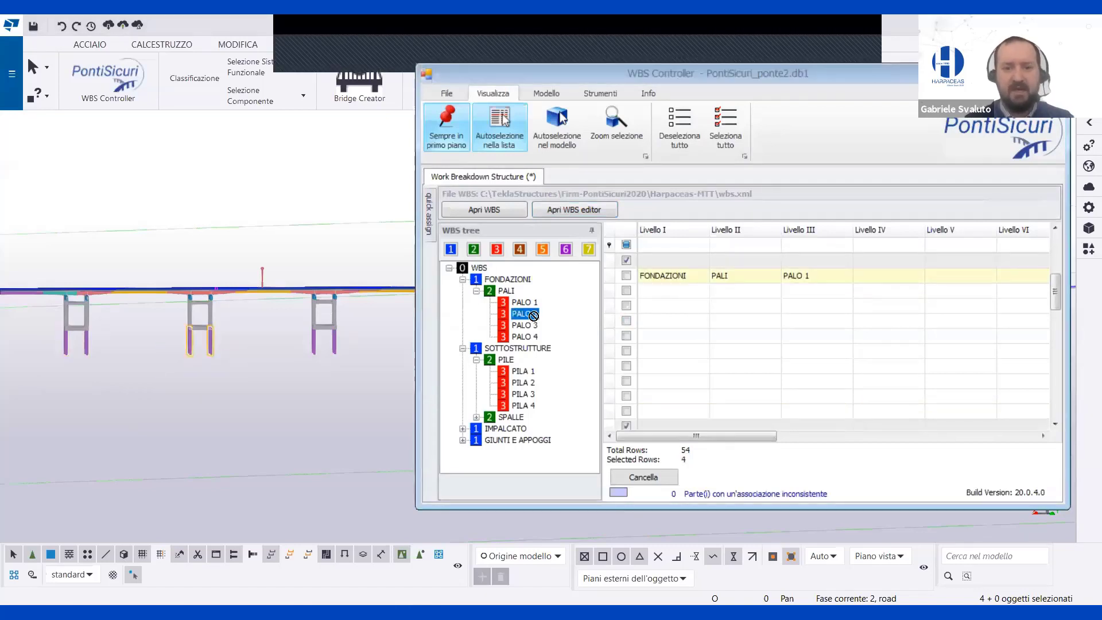
{"action": "left_click_drag", "start_coordinate": [789, 332], "coordinate": [789, 332]}
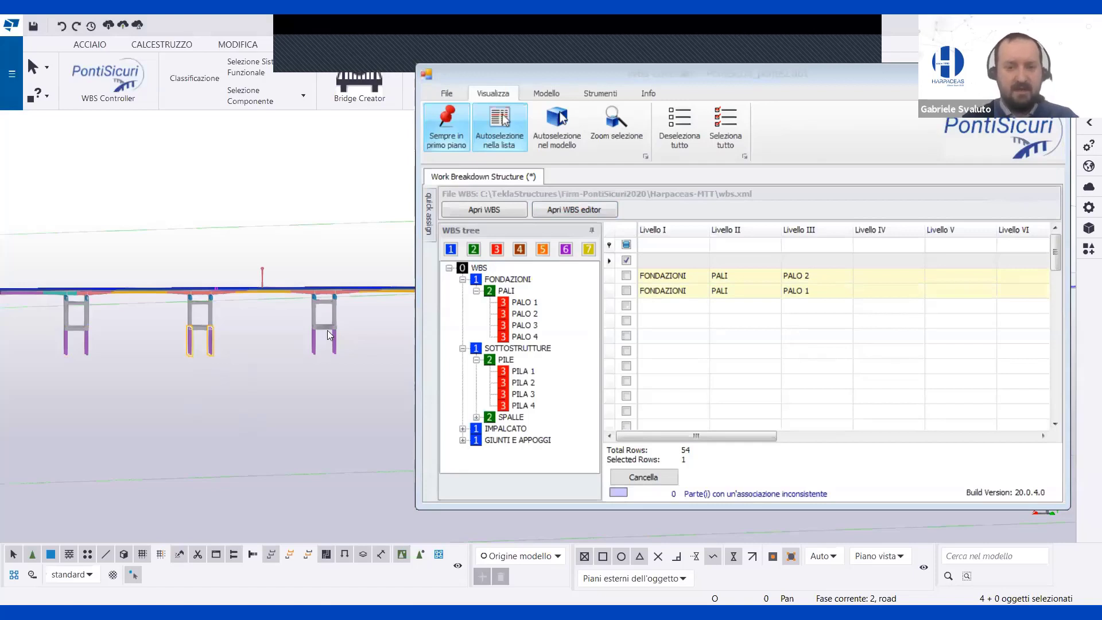
Select the third pier's foundation piles in the model.
{"action": "scroll", "coordinate": [331, 340], "scroll_direction": "up", "scroll_amount": 1}
{"action": "left_click_drag", "start_coordinate": [351, 393], "coordinate": [261, 344]}
{"action": "scroll", "coordinate": [154, 394], "scroll_direction": "down", "scroll_amount": 2}
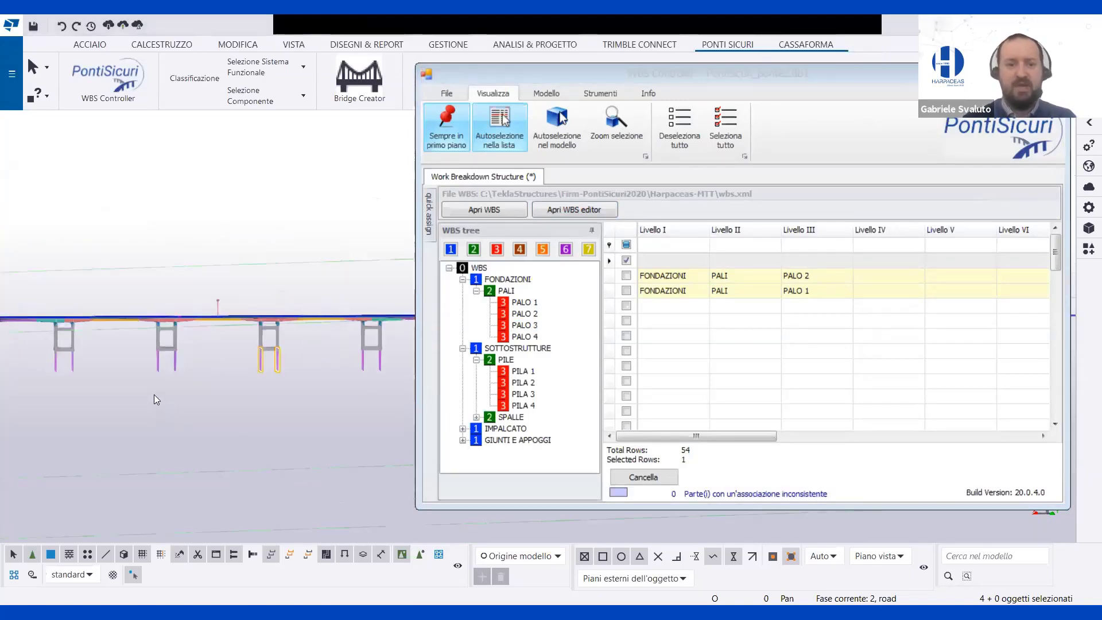
Assign the selected foundation piles to the WBS node PALO 4.
{"action": "scroll", "coordinate": [370, 367], "scroll_direction": "up", "scroll_amount": 1}
{"action": "left_click_drag", "start_coordinate": [396, 370], "coordinate": [324, 357]}
{"action": "double_click", "coordinate": [519, 339]}
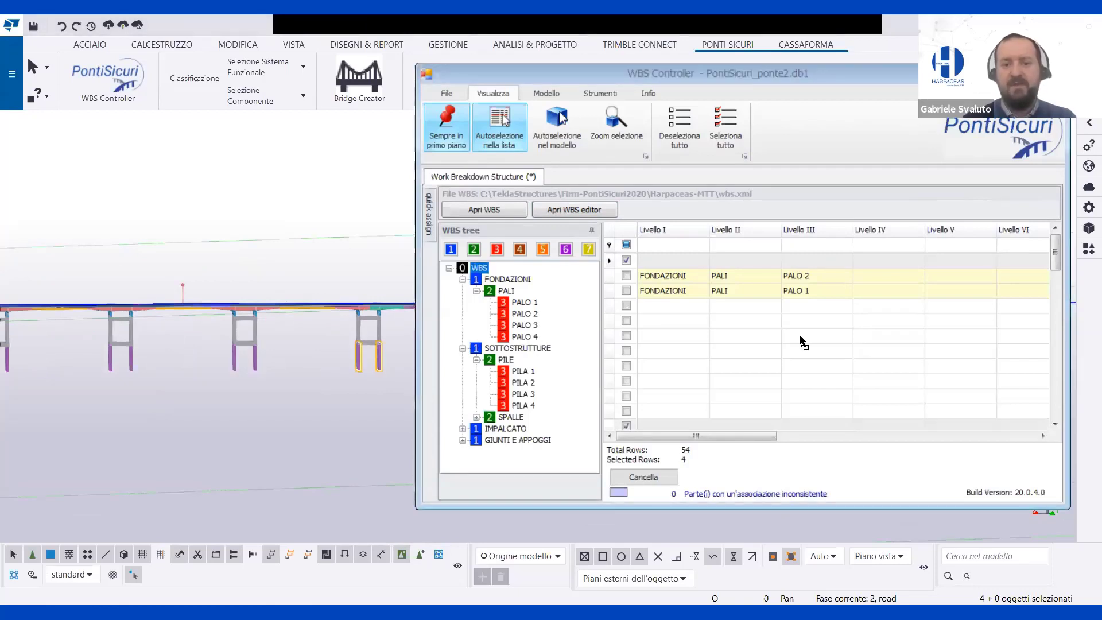
Select the columns and beams of the pier nearest the abutment and assign them to the WBS node PILA 1.
{"action": "scroll", "coordinate": [270, 367], "scroll_direction": "down", "scroll_amount": 2}
{"action": "middle_click_drag", "start_coordinate": [100, 348], "coordinate": [134, 349]}
{"action": "scroll", "coordinate": [224, 342], "scroll_direction": "up", "scroll_amount": 2}
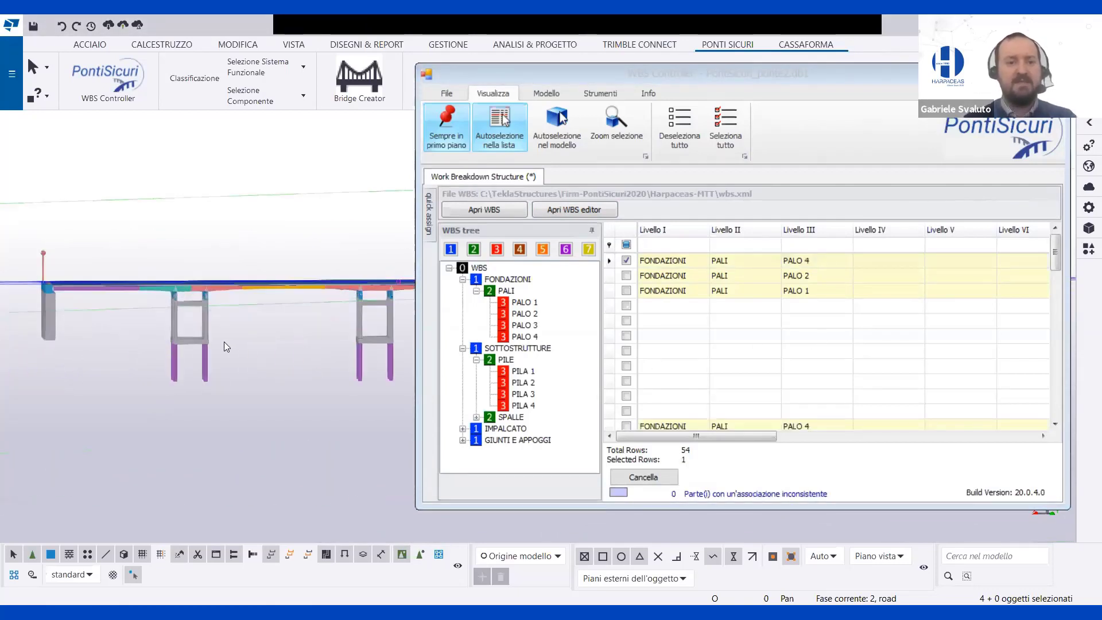
{"action": "left_click_drag", "start_coordinate": [222, 336], "coordinate": [129, 301]}
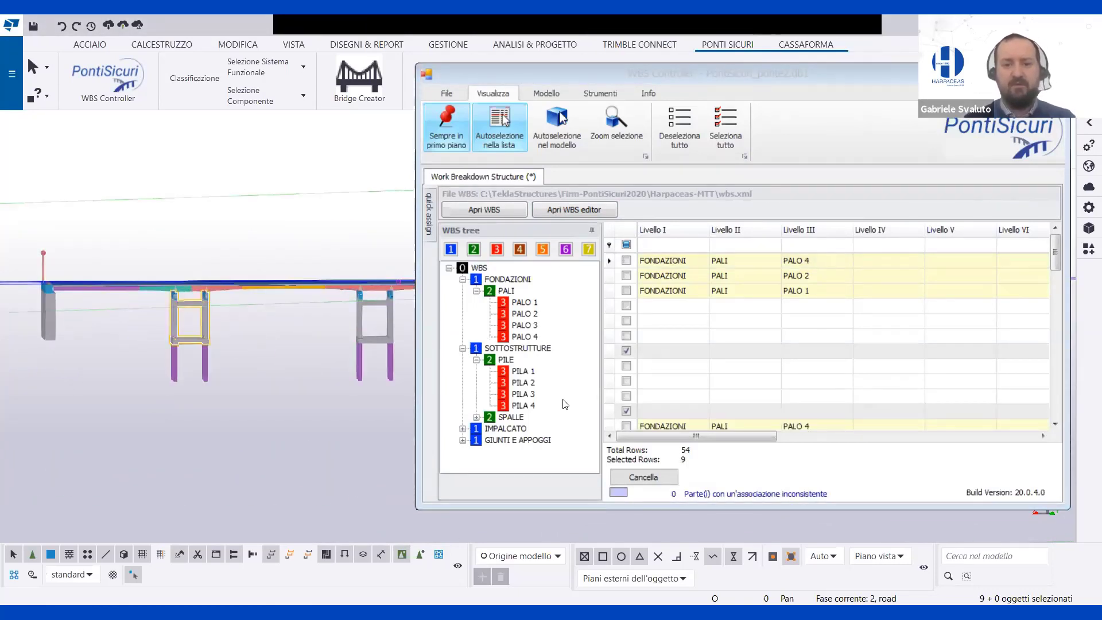
{"action": "left_click_drag", "start_coordinate": [521, 370], "coordinate": [798, 342]}
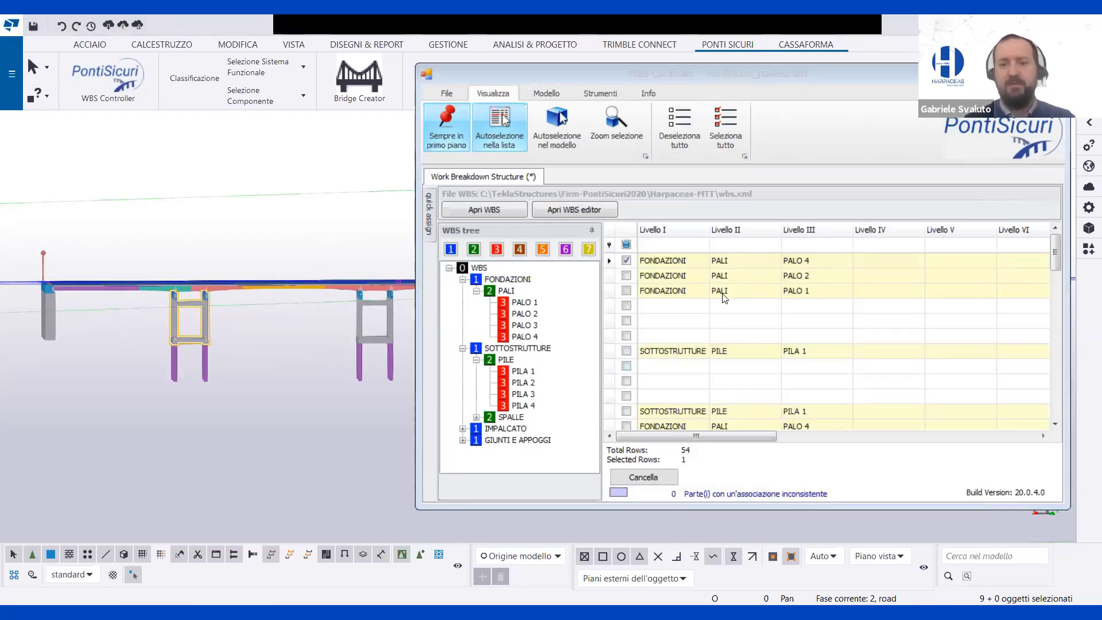
Enable automatic selection in the model and pick PALO 2, PILA 1 and unassigned rows to locate their parts.
{"action": "left_click", "coordinate": [291, 385]}
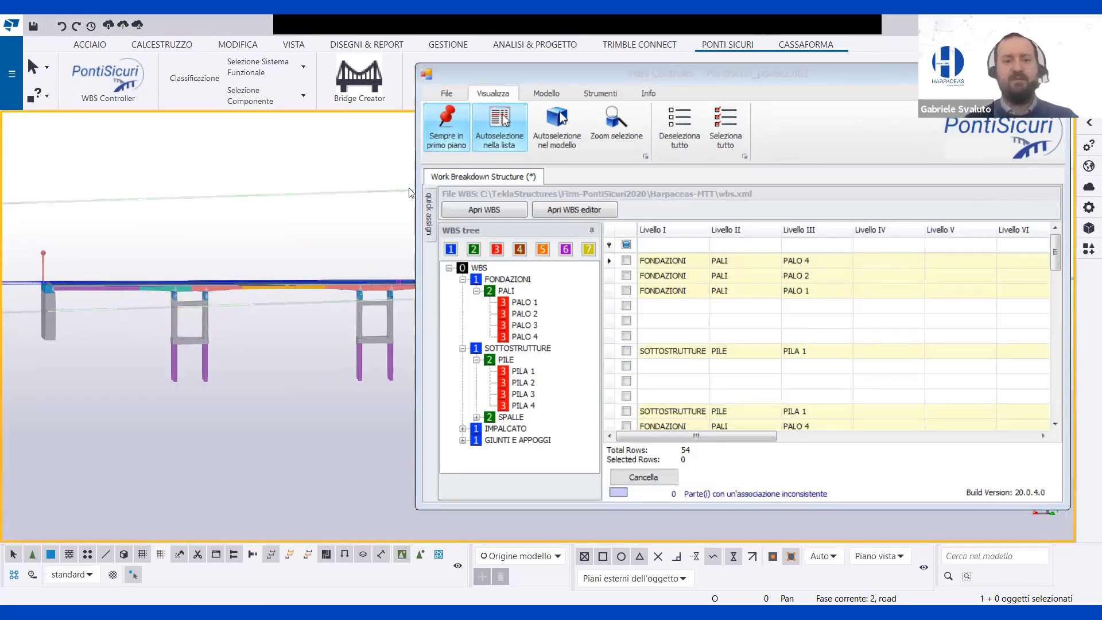
{"action": "left_click", "coordinate": [556, 126]}
{"action": "left_click", "coordinate": [772, 276]}
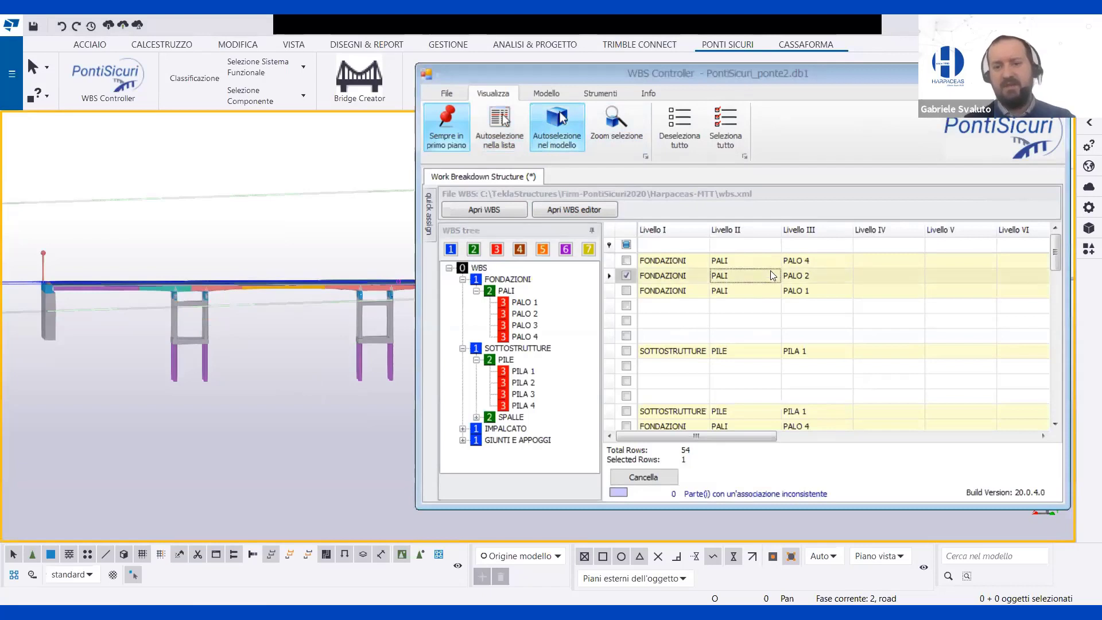
{"action": "left_click", "coordinate": [767, 351]}
{"action": "left_click", "coordinate": [748, 411], "text": "shift"}
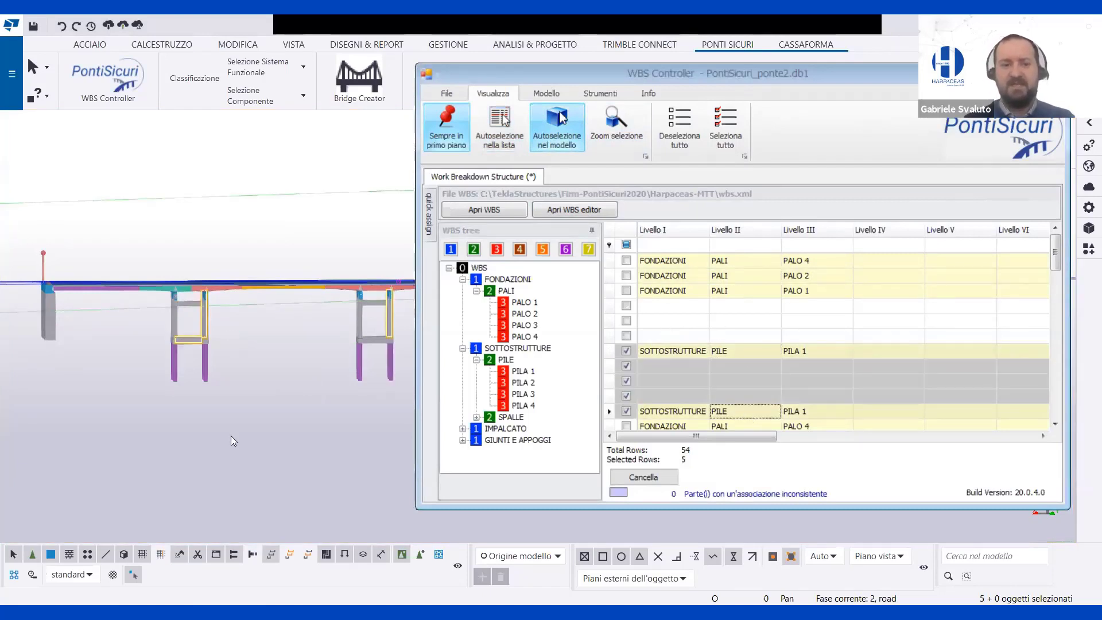
{"action": "scroll", "coordinate": [231, 436], "scroll_direction": "down", "scroll_amount": 2}
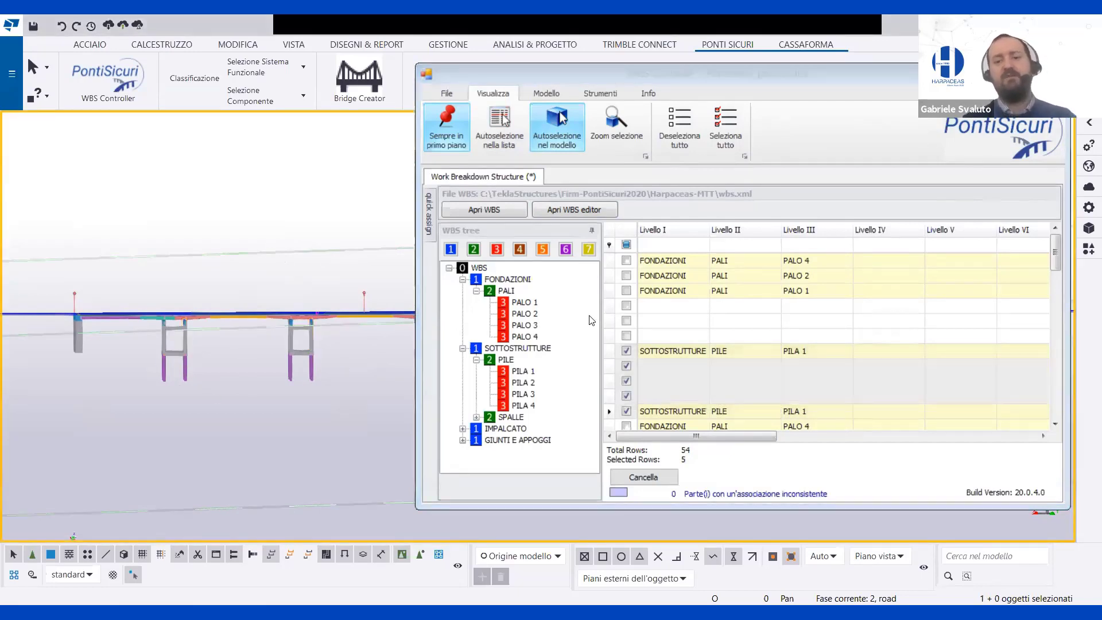
{"action": "left_click", "coordinate": [668, 339]}
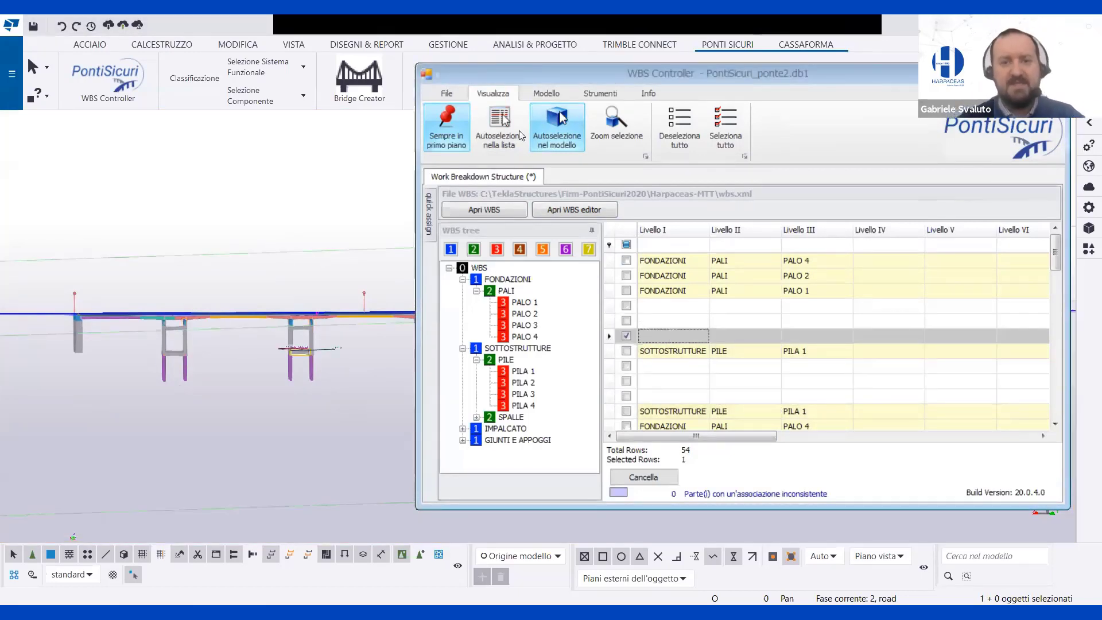
Commit the WBS assignments to the model.
{"action": "left_click", "coordinate": [546, 93]}
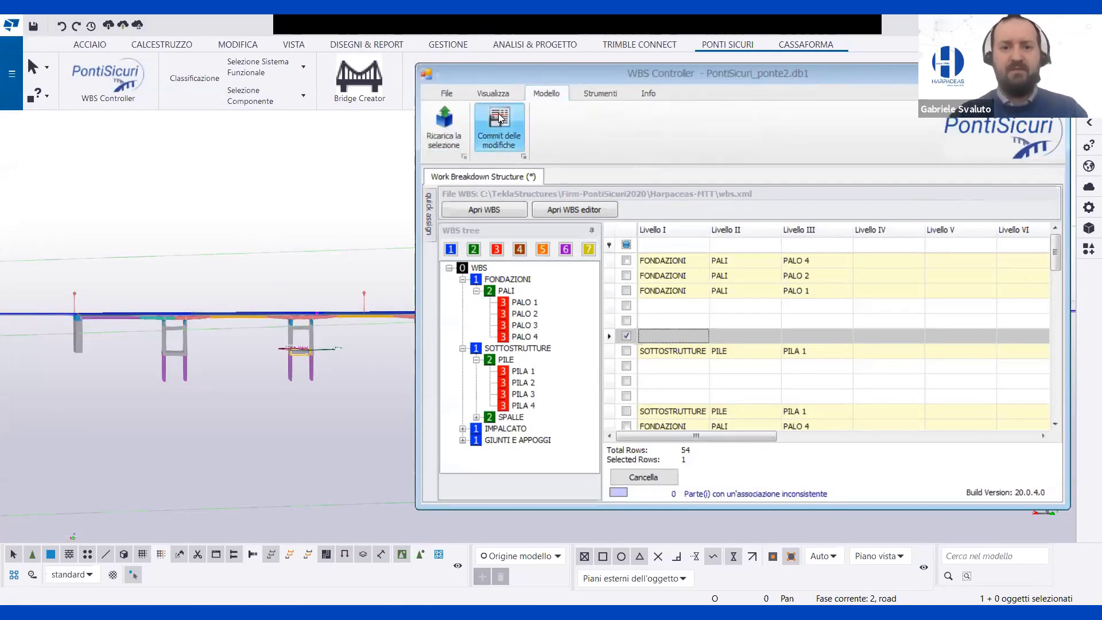
{"action": "left_click", "coordinate": [499, 124]}
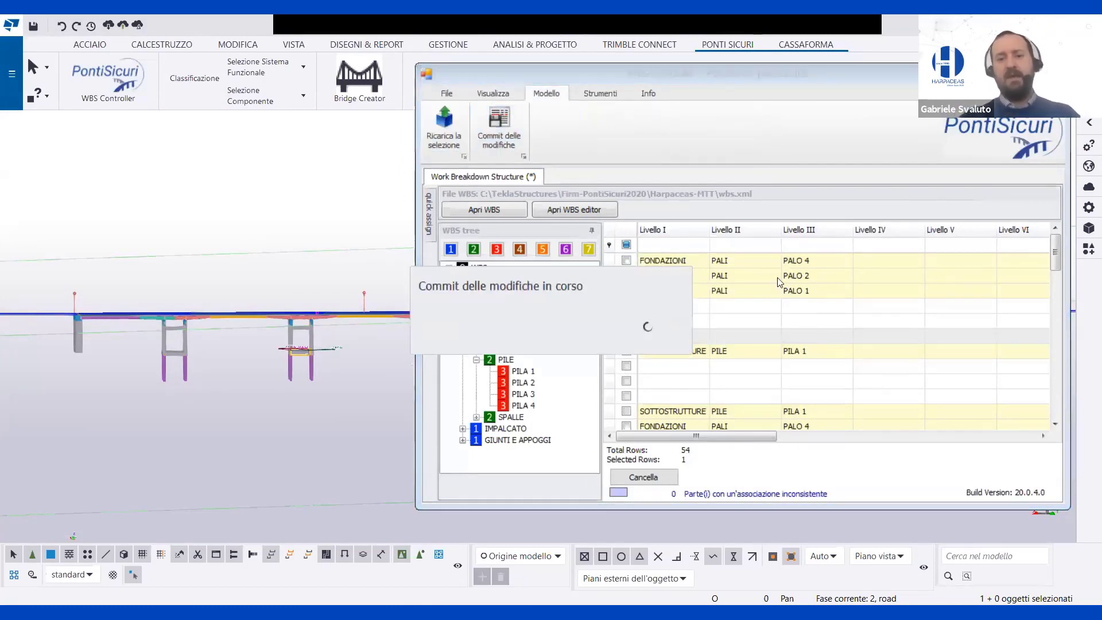
{"action": "left_click", "coordinate": [678, 284]}
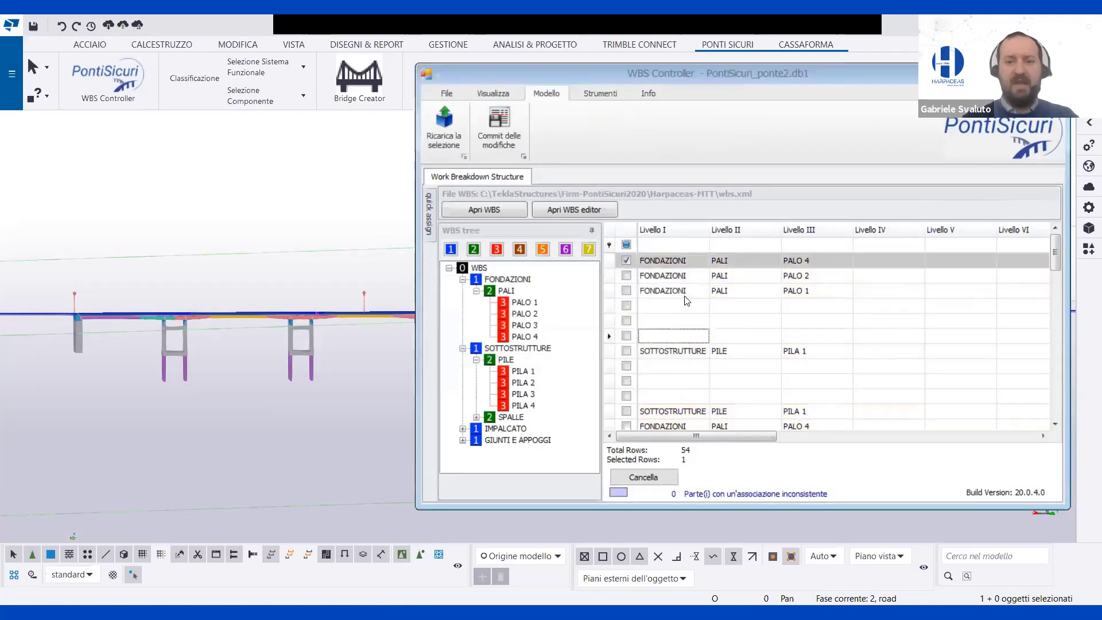
Locate the PALO 2 pile from its list row and examine its PontiSicuri_ISPEZIONE and PontiSicuri_WBS user attributes.
{"action": "left_click", "coordinate": [722, 283]}
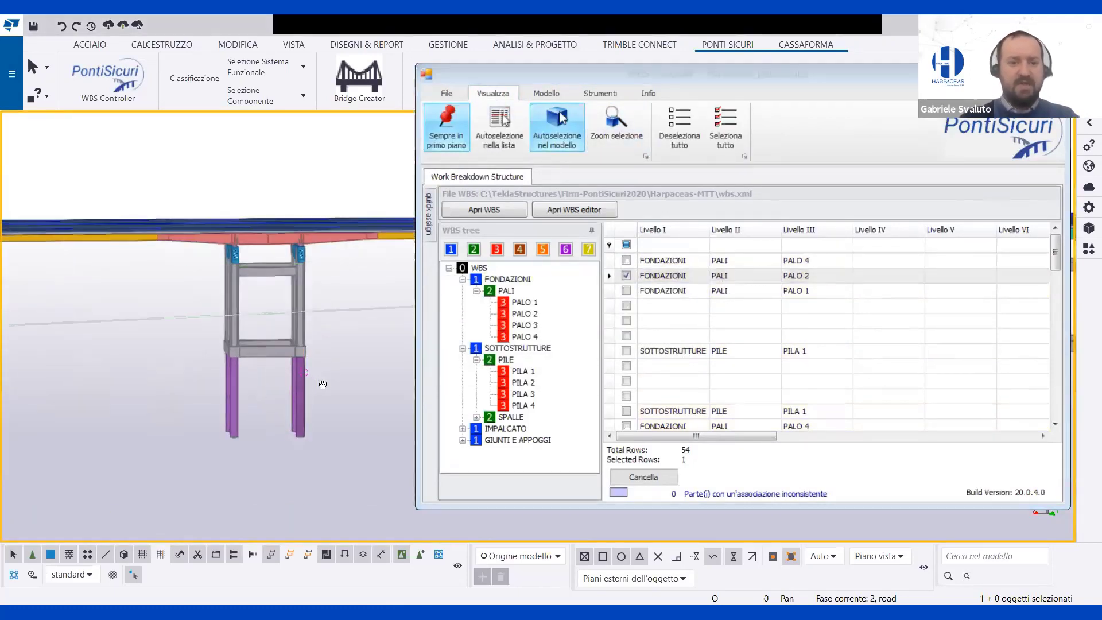
{"action": "right_click", "coordinate": [306, 383]}
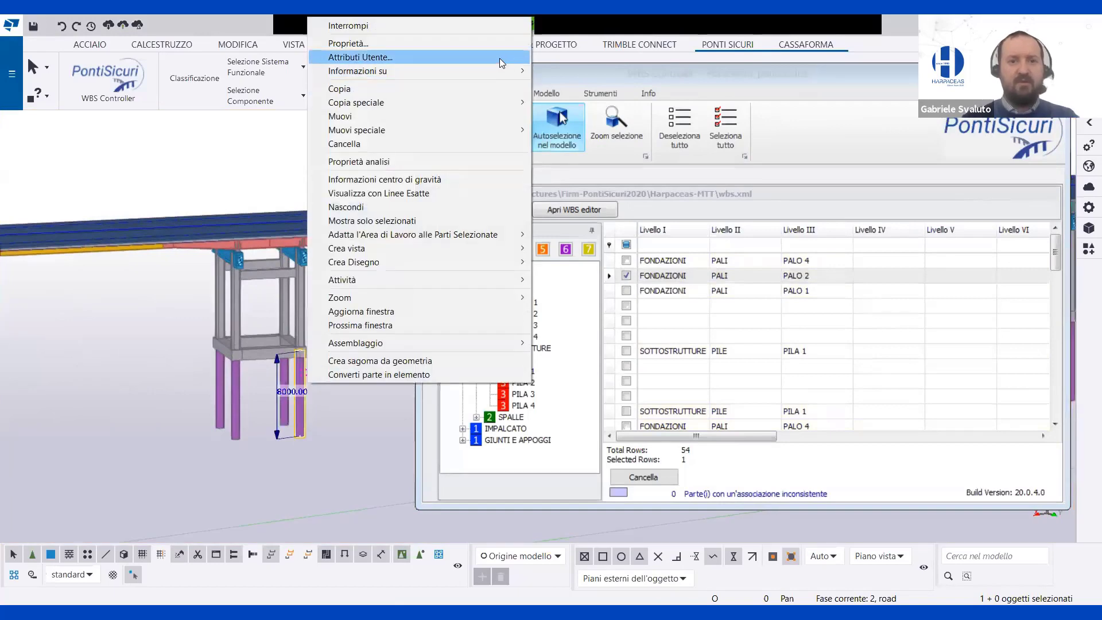
{"action": "left_click", "coordinate": [499, 58]}
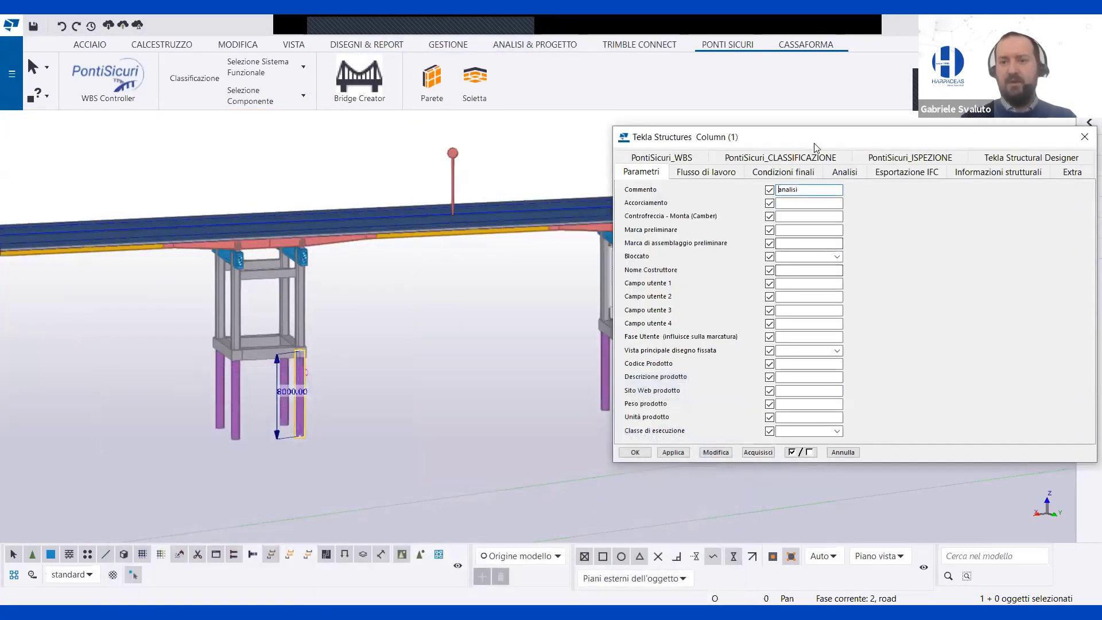
{"action": "left_click_drag", "start_coordinate": [806, 141], "coordinate": [667, 128]}
{"action": "left_click", "coordinate": [762, 148]}
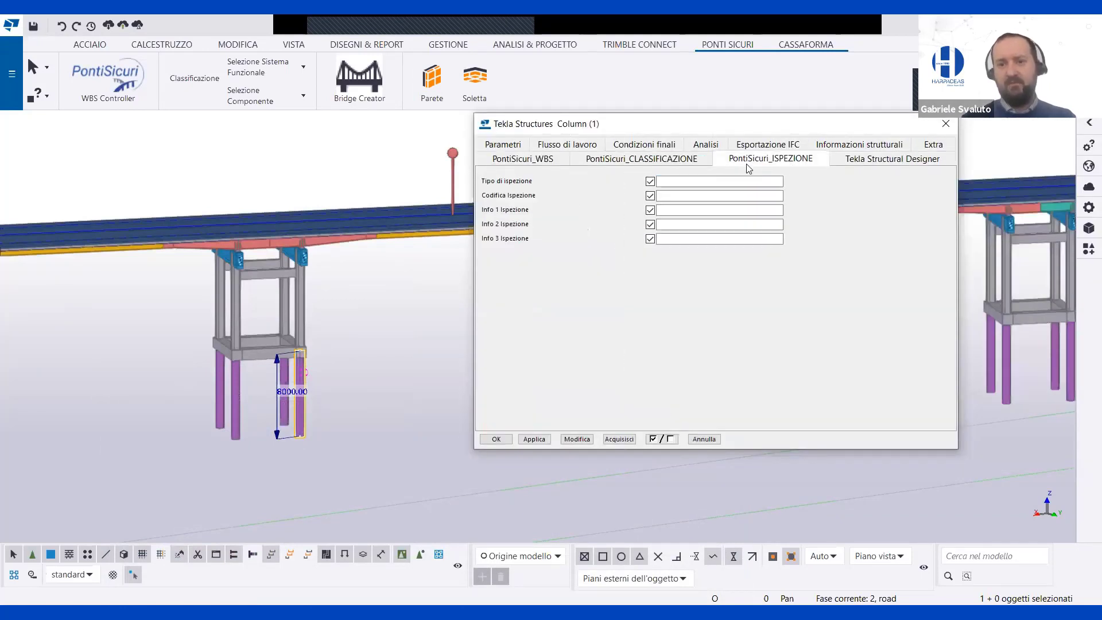
{"action": "left_click", "coordinate": [548, 163]}
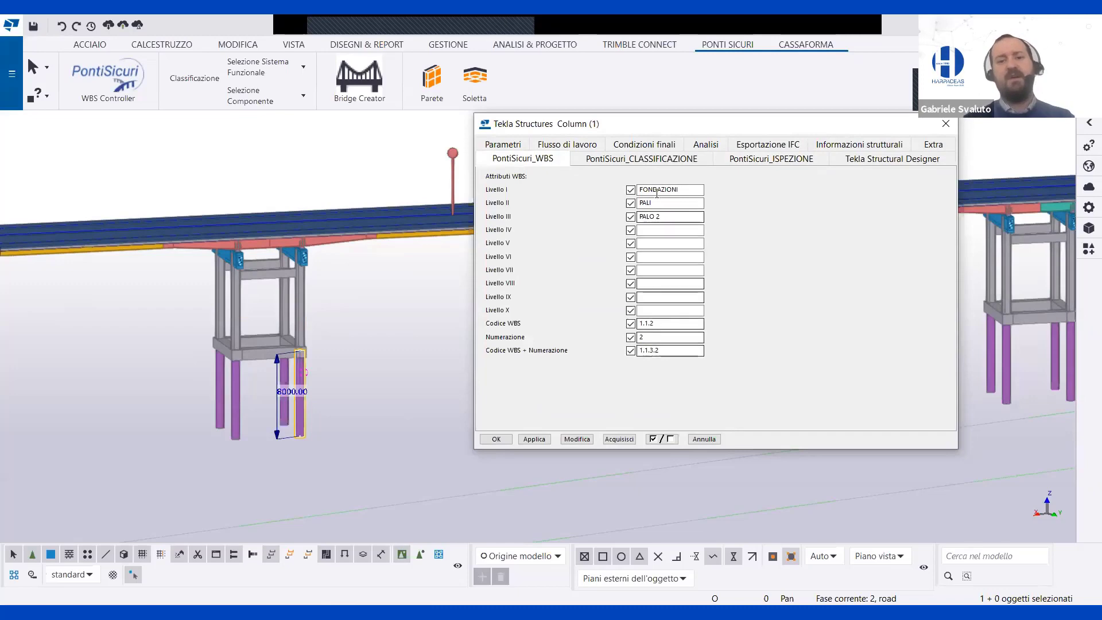
{"action": "left_click", "coordinate": [945, 123]}
Review the IFC export settings with the additional property set PontiSicuri, and close them without exporting.
{"action": "left_click", "coordinate": [8, 71]}
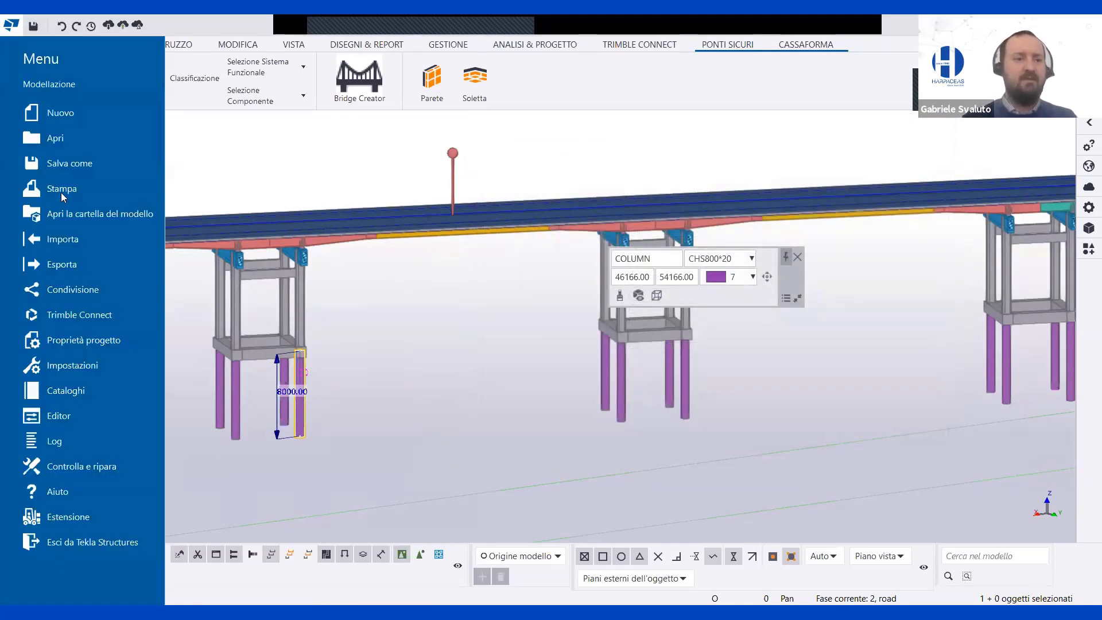
{"action": "left_click", "coordinate": [74, 262]}
{"action": "left_click", "coordinate": [223, 149]}
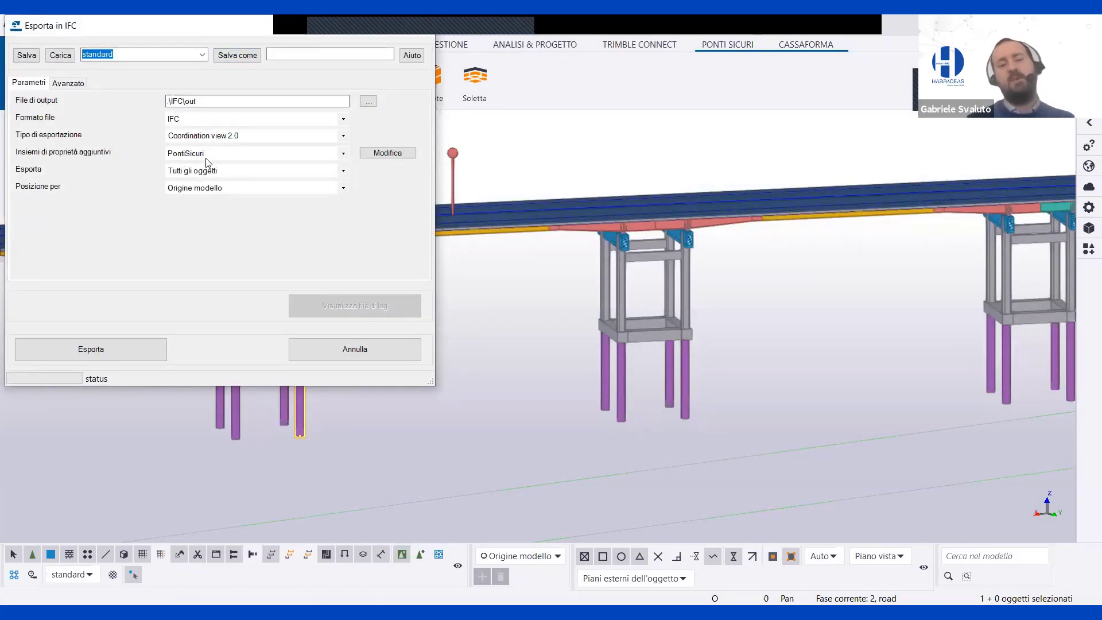
{"action": "left_click_drag", "start_coordinate": [351, 23], "coordinate": [469, 155]}
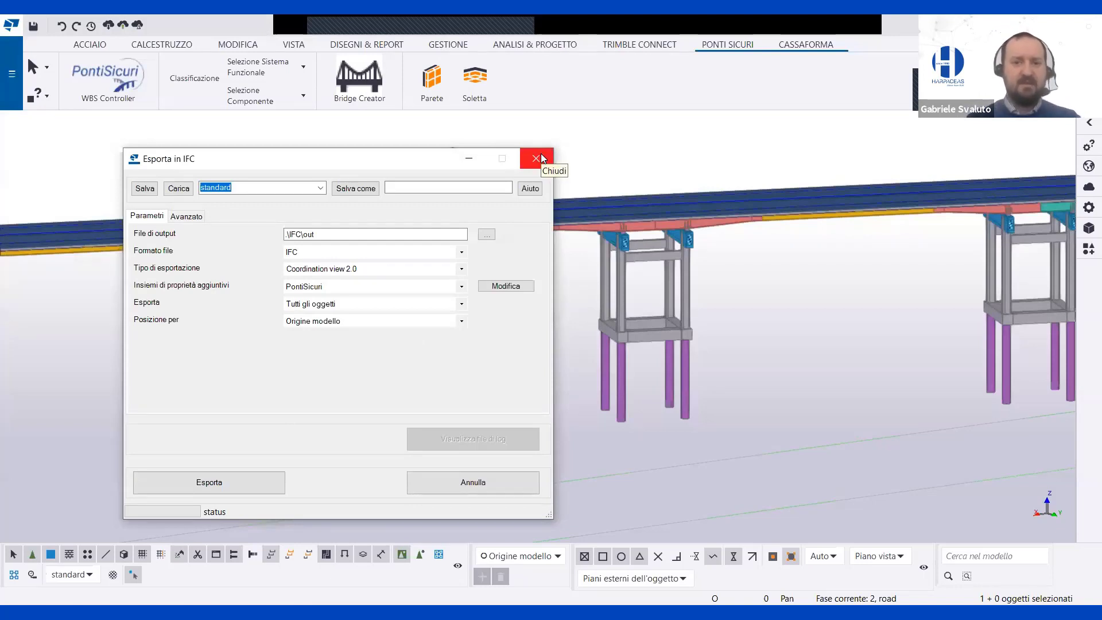
{"action": "left_click", "coordinate": [541, 153]}
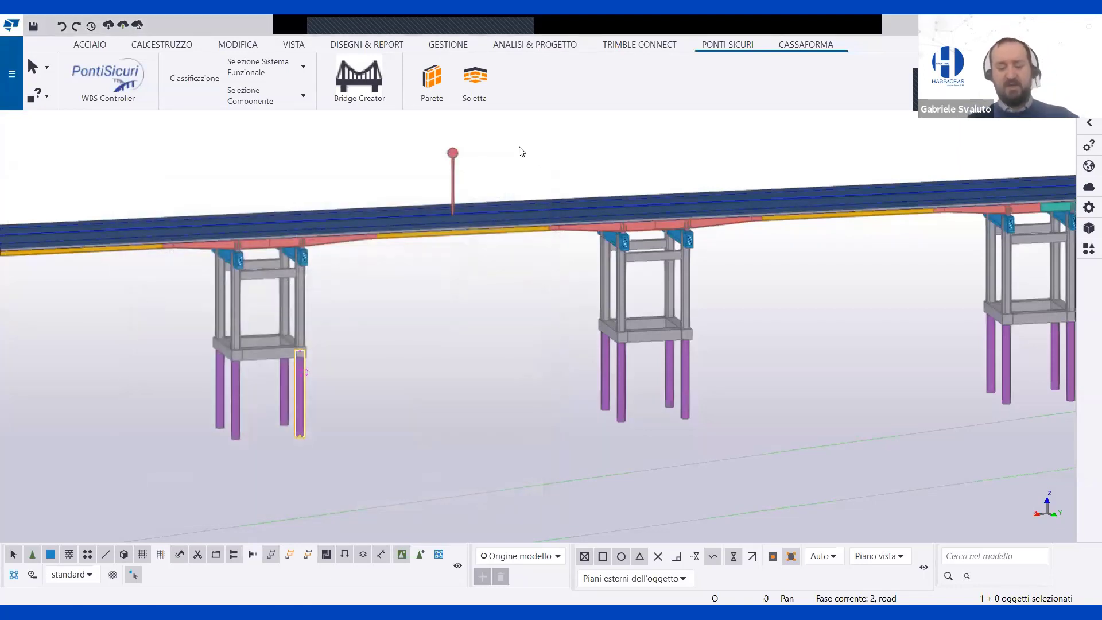
Open the user attributes of a concrete pier column and examine its PontiSicuri_CLASSIFICAZIONE values.
{"action": "scroll", "coordinate": [376, 235], "scroll_direction": "down", "scroll_amount": 2}
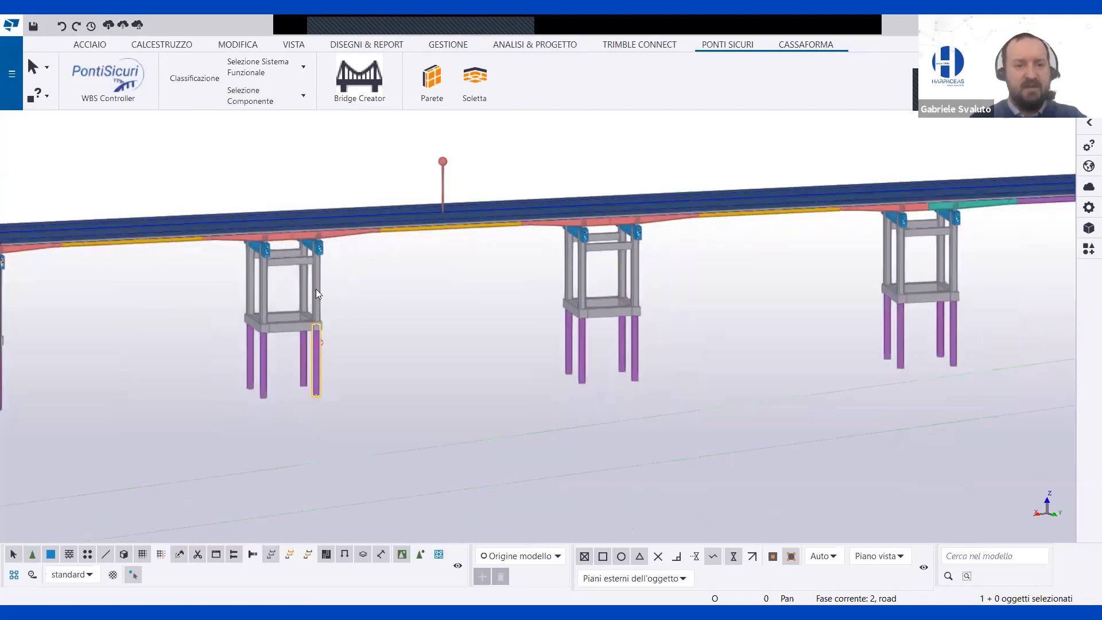
{"action": "middle_click_drag", "start_coordinate": [383, 236], "coordinate": [473, 193]}
{"action": "right_click", "coordinate": [406, 241]}
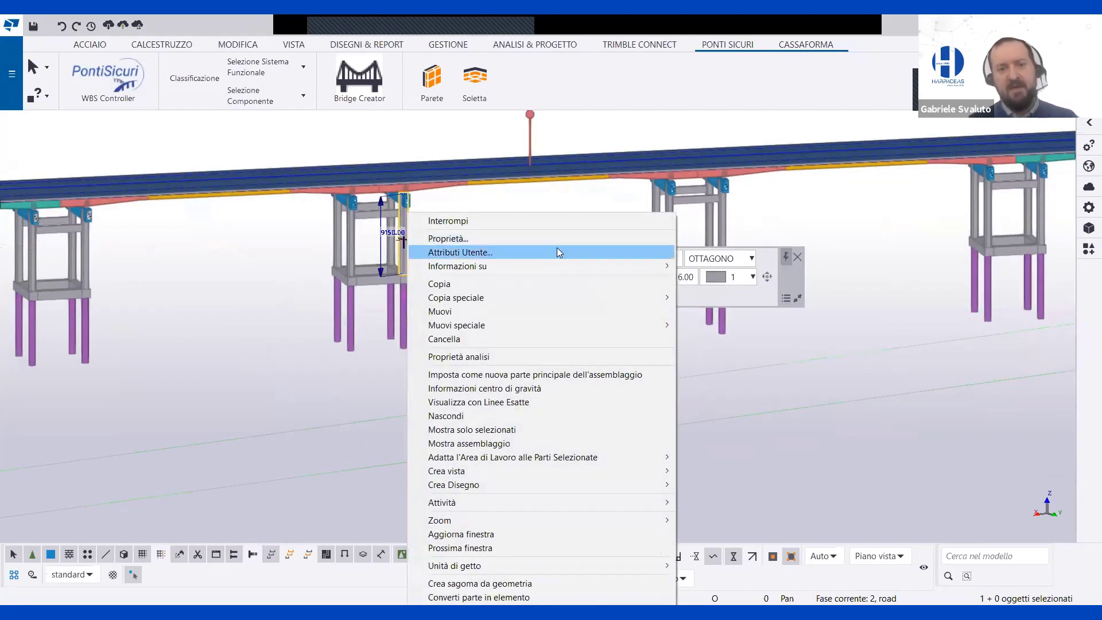
{"action": "left_click", "coordinate": [559, 246]}
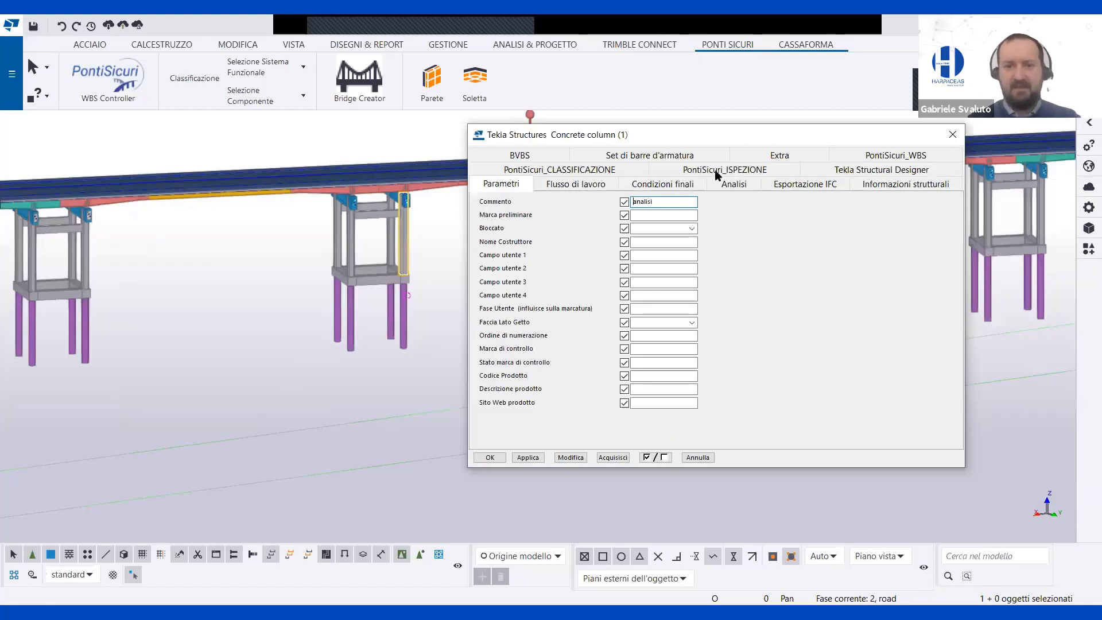
{"action": "left_click", "coordinate": [627, 171]}
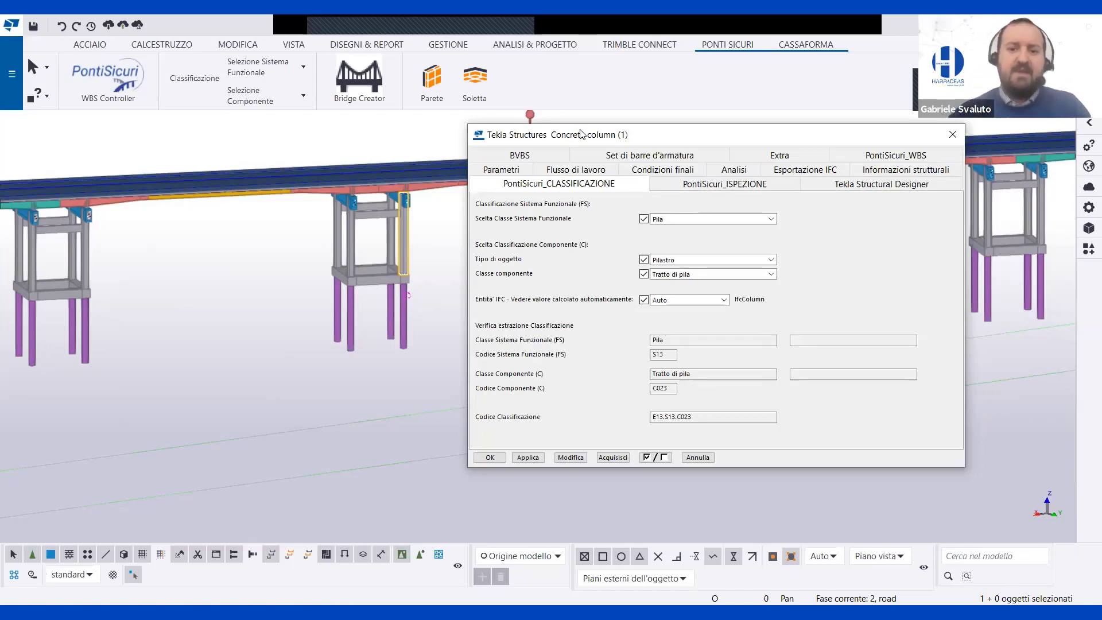
{"action": "left_click_drag", "start_coordinate": [593, 137], "coordinate": [615, 178]}
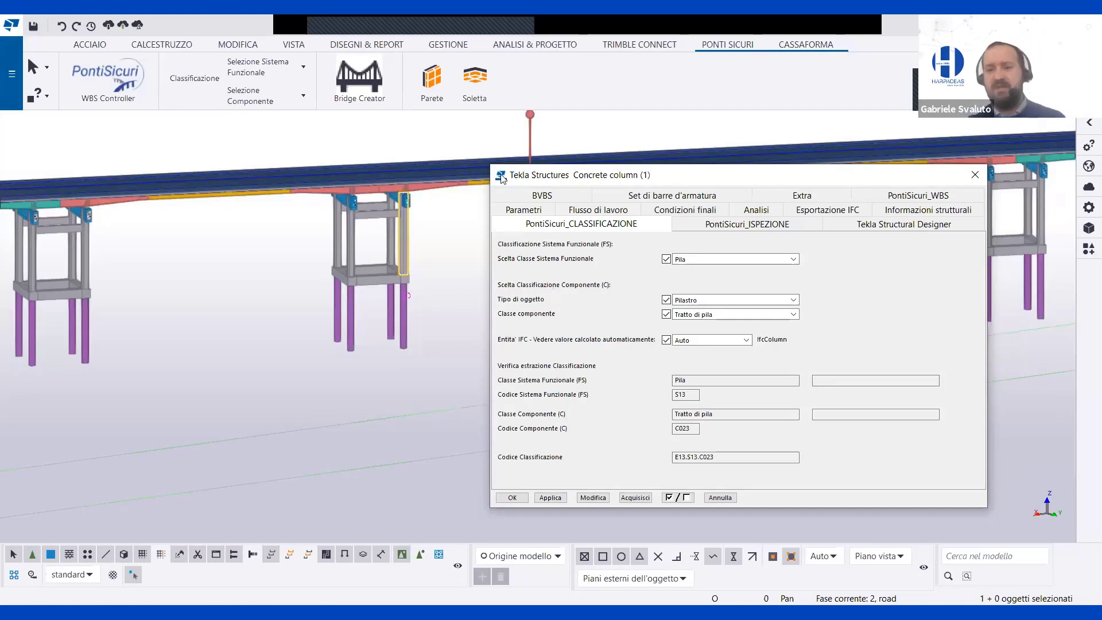
Reselect the pier column and examine it up close from different angles alongside its classification values.
{"action": "left_click", "coordinate": [443, 251]}
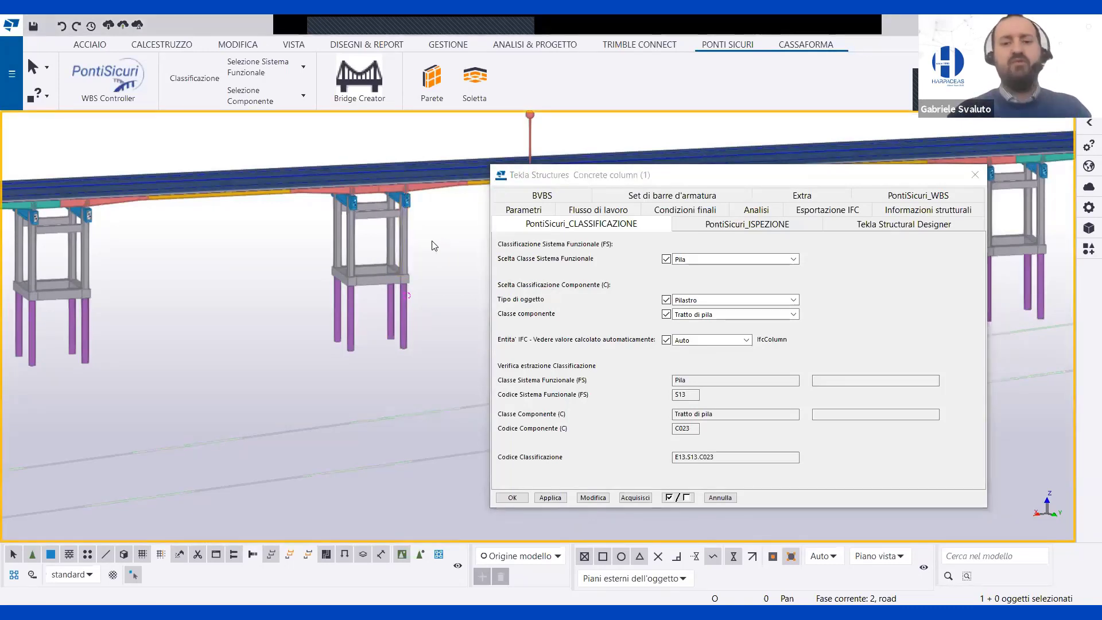
{"action": "mouse_move", "coordinate": [403, 235]}
{"action": "middle_mouse_down", "text": "ctrl"}
{"action": "mouse_move", "coordinate": [413, 216]}
{"action": "mouse_move", "coordinate": [418, 235]}
{"action": "middle_mouse_up", "text": "ctrl"}
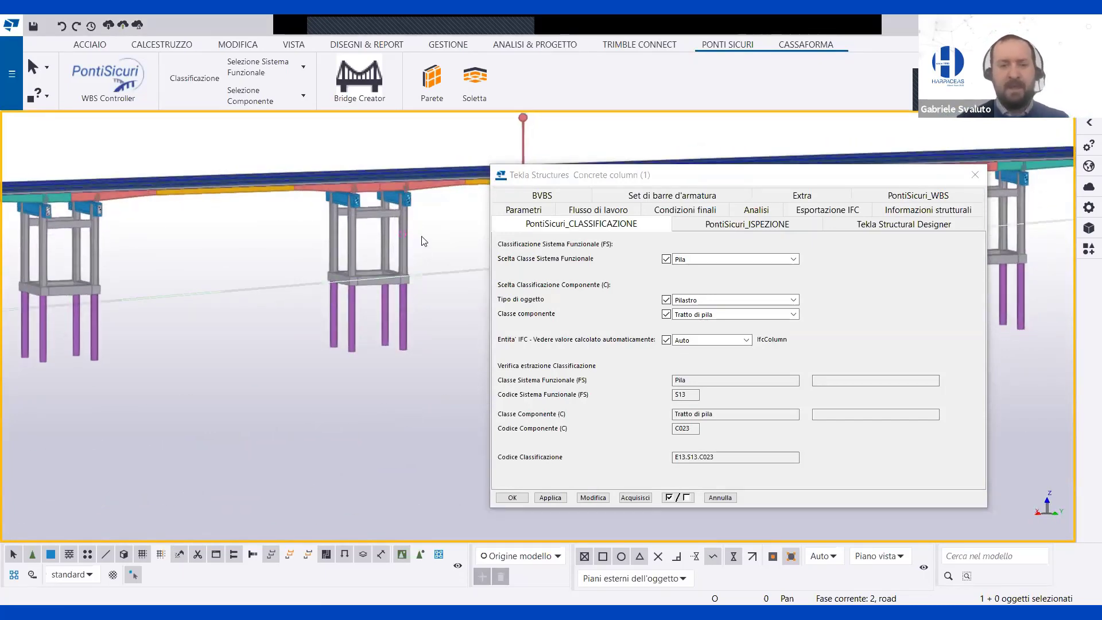
{"action": "scroll", "coordinate": [402, 236], "scroll_direction": "up", "scroll_amount": 5}
{"action": "scroll", "coordinate": [392, 254], "scroll_direction": "down", "scroll_amount": 3}
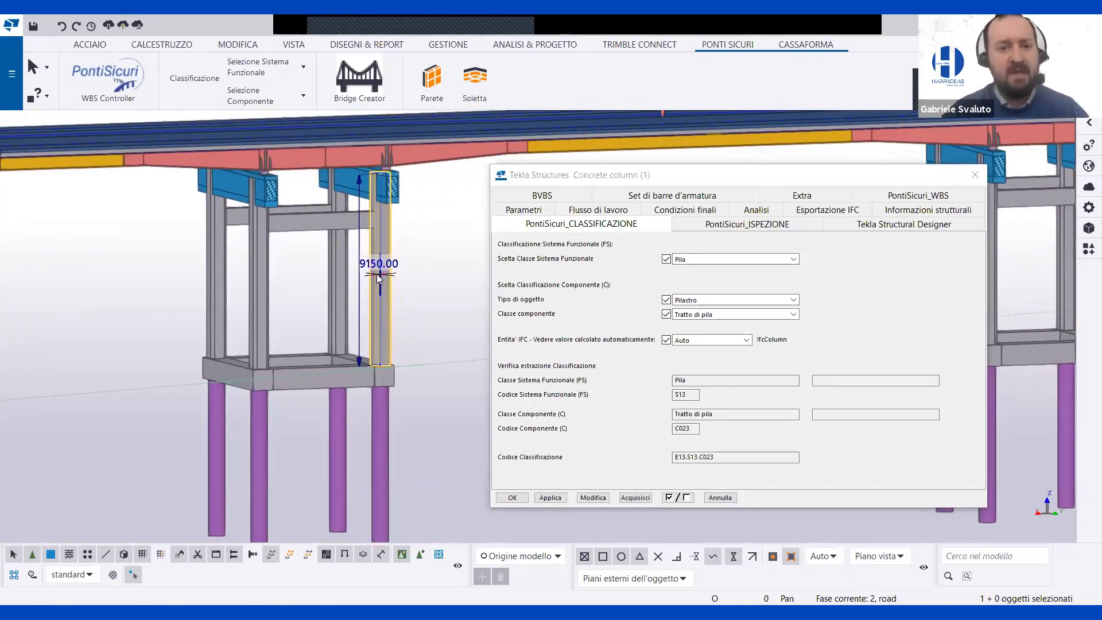
{"action": "middle_click_drag", "start_coordinate": [377, 270], "coordinate": [383, 280], "text": "ctrl"}
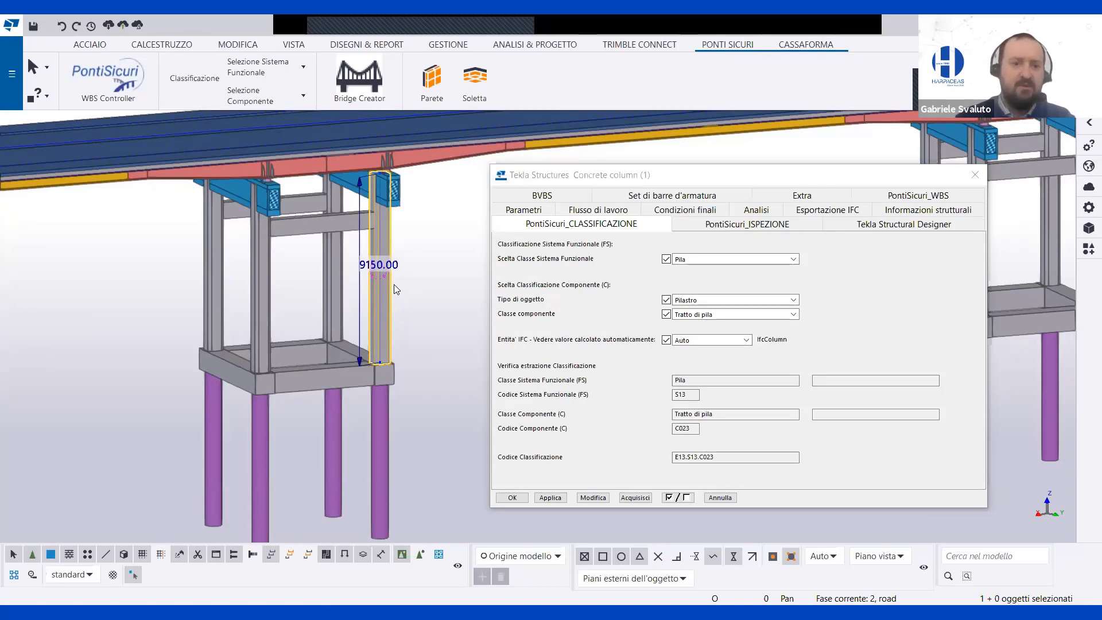
{"action": "scroll", "coordinate": [395, 284], "scroll_direction": "up", "scroll_amount": 1}
{"action": "middle_click_drag", "start_coordinate": [395, 285], "coordinate": [394, 296]}
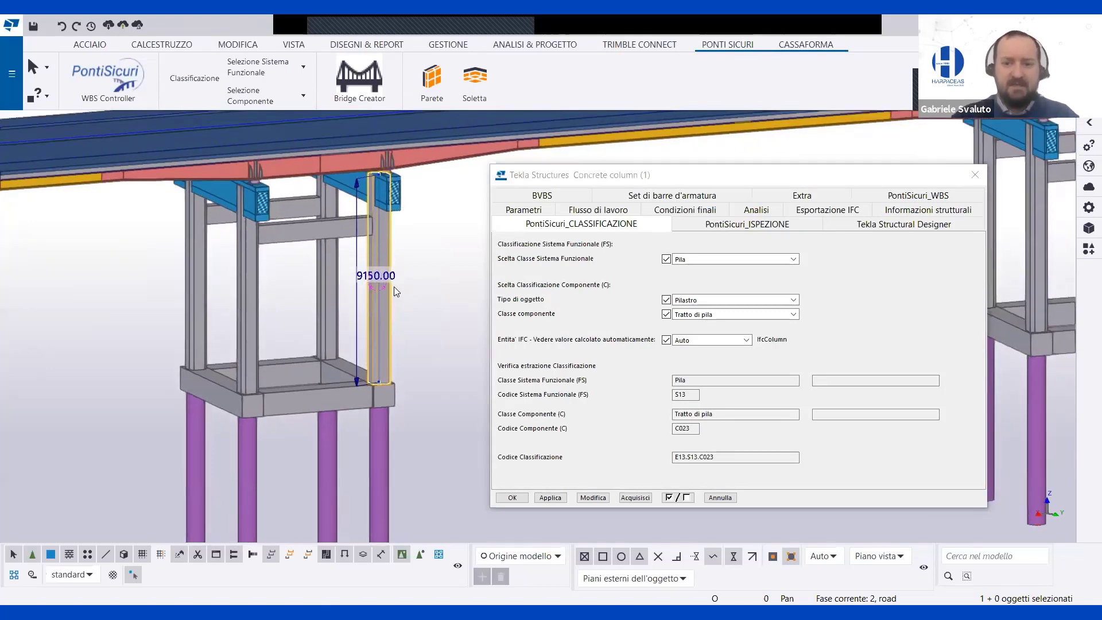
{"action": "scroll", "coordinate": [395, 288], "scroll_direction": "down", "scroll_amount": 4}
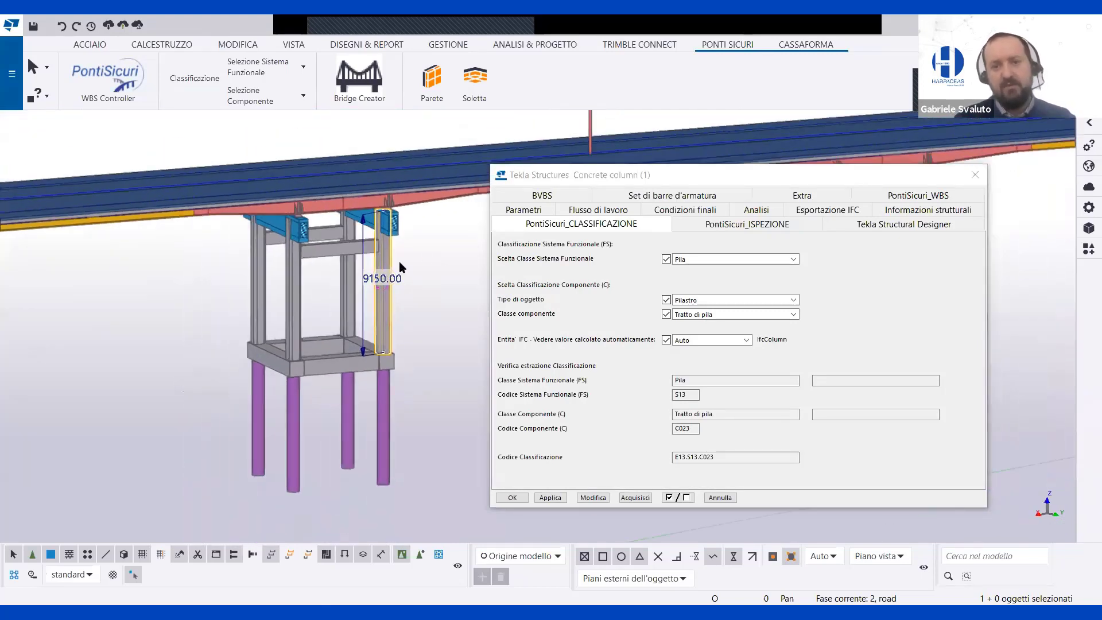
Try Sistema di rinforzo, Elemento strutturale generico and Elemento Bidimensionale as the pier column's classification, and close its attributes without applying them.
{"action": "left_click", "coordinate": [764, 175]}
{"action": "left_click_drag", "start_coordinate": [767, 178], "coordinate": [778, 193]}
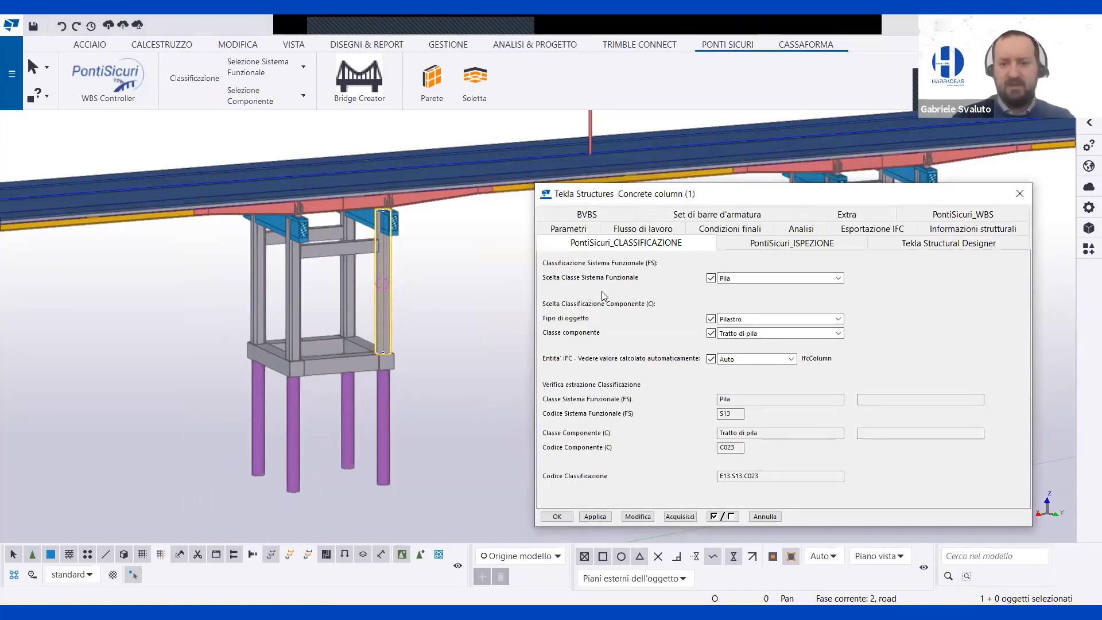
{"action": "left_click", "coordinate": [762, 277]}
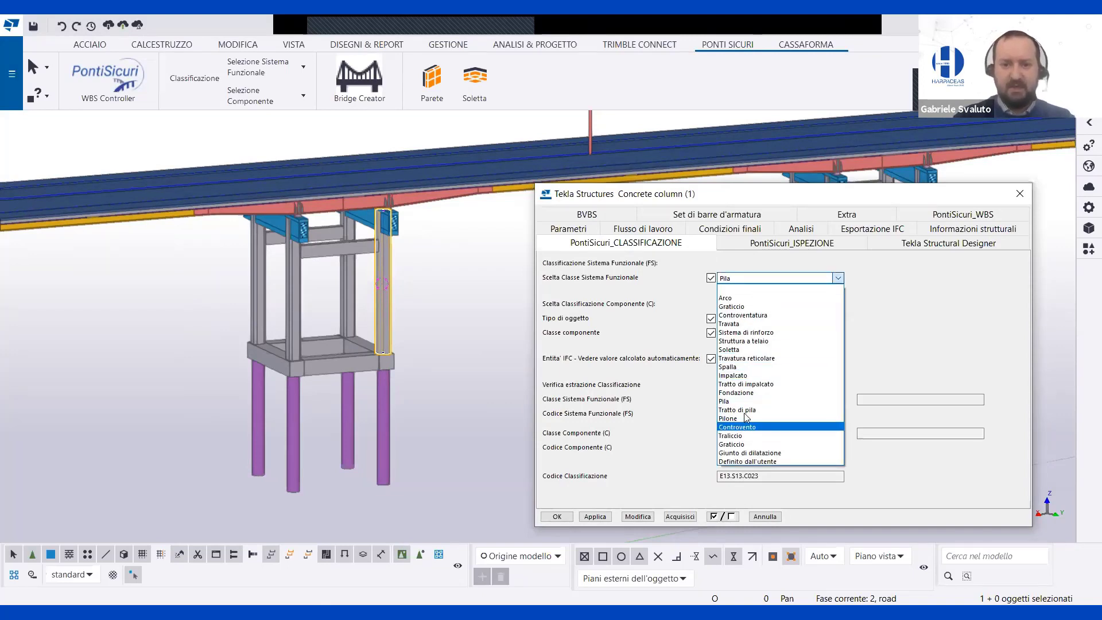
{"action": "left_click", "coordinate": [746, 332]}
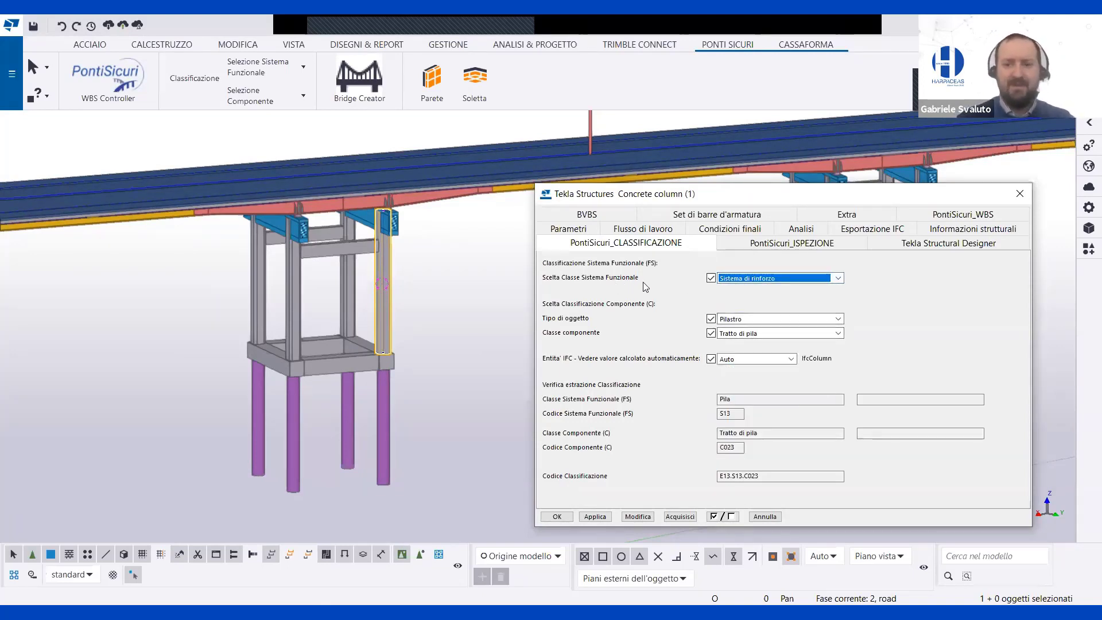
{"action": "left_click", "coordinate": [745, 320]}
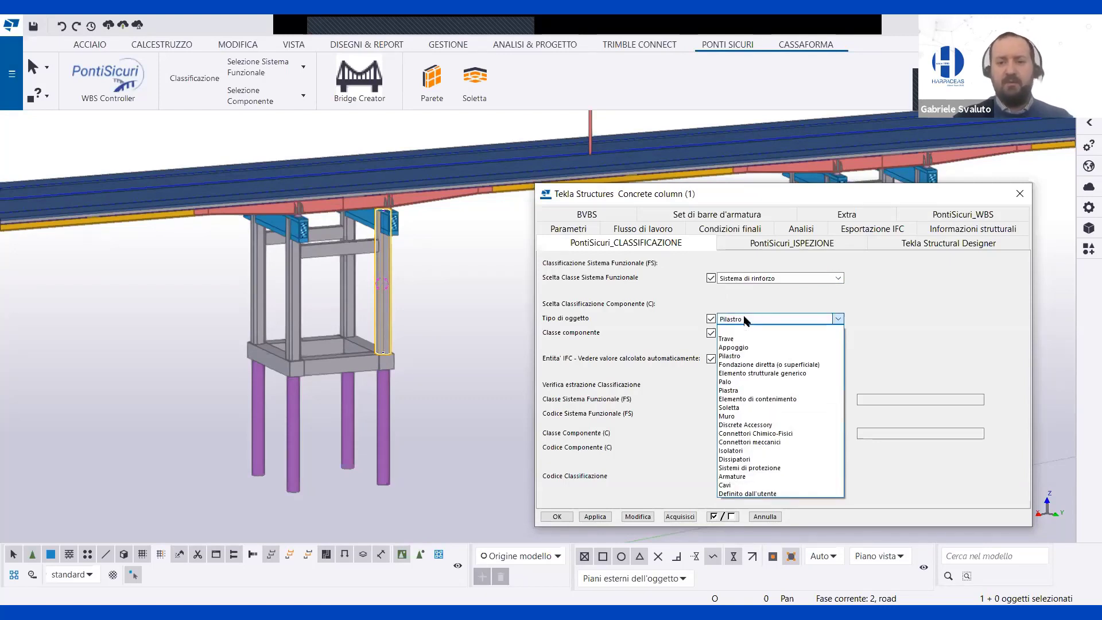
{"action": "left_click", "coordinate": [746, 370]}
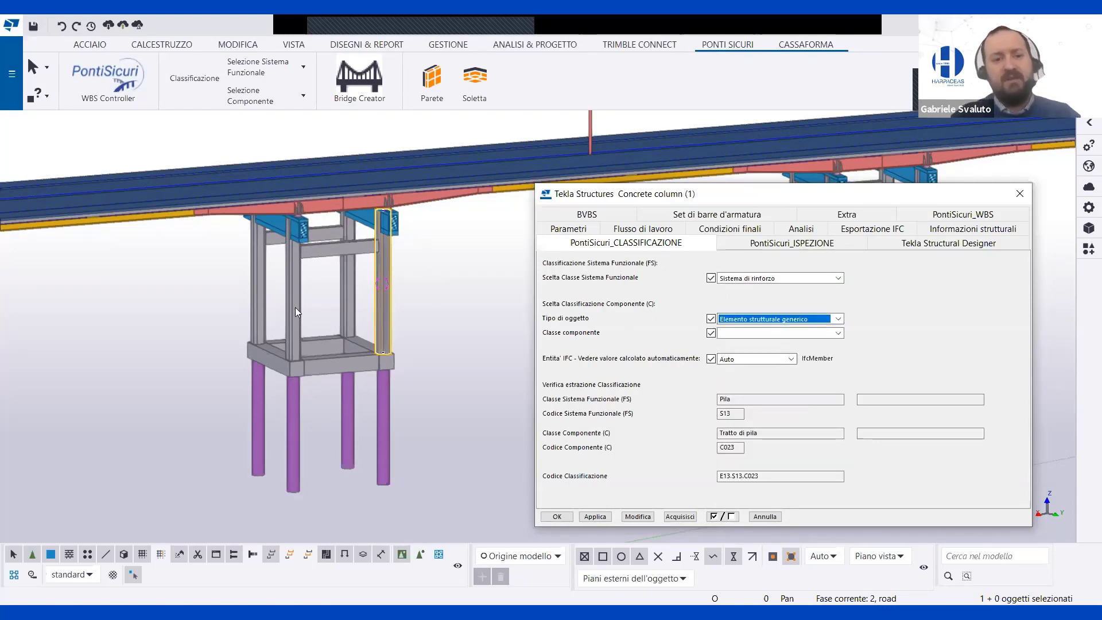
{"action": "left_click", "coordinate": [771, 335]}
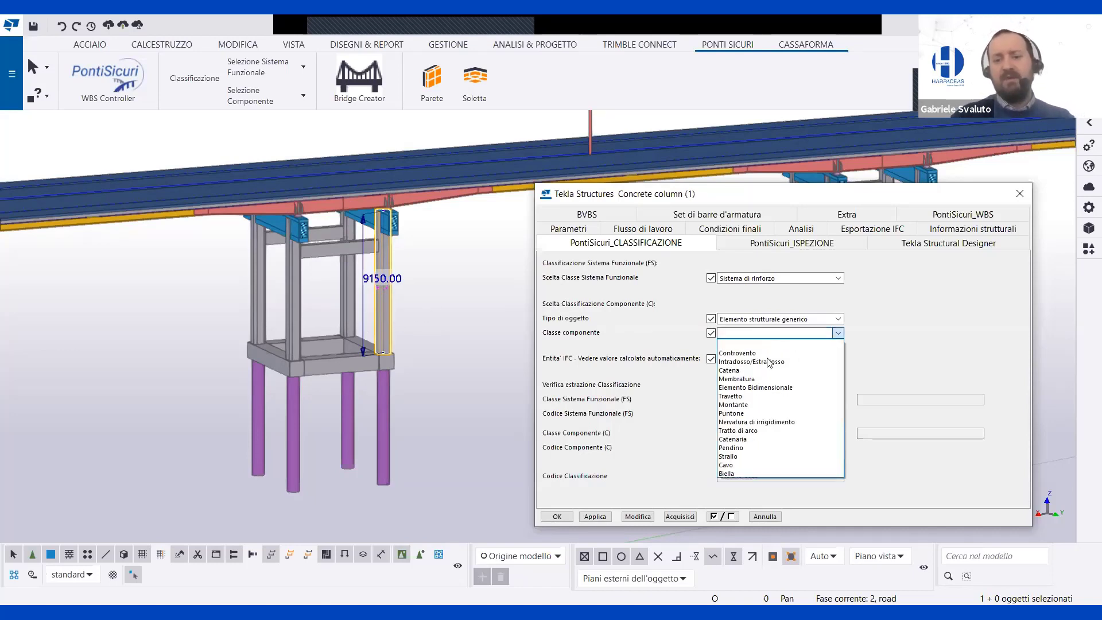
{"action": "left_click", "coordinate": [770, 362]}
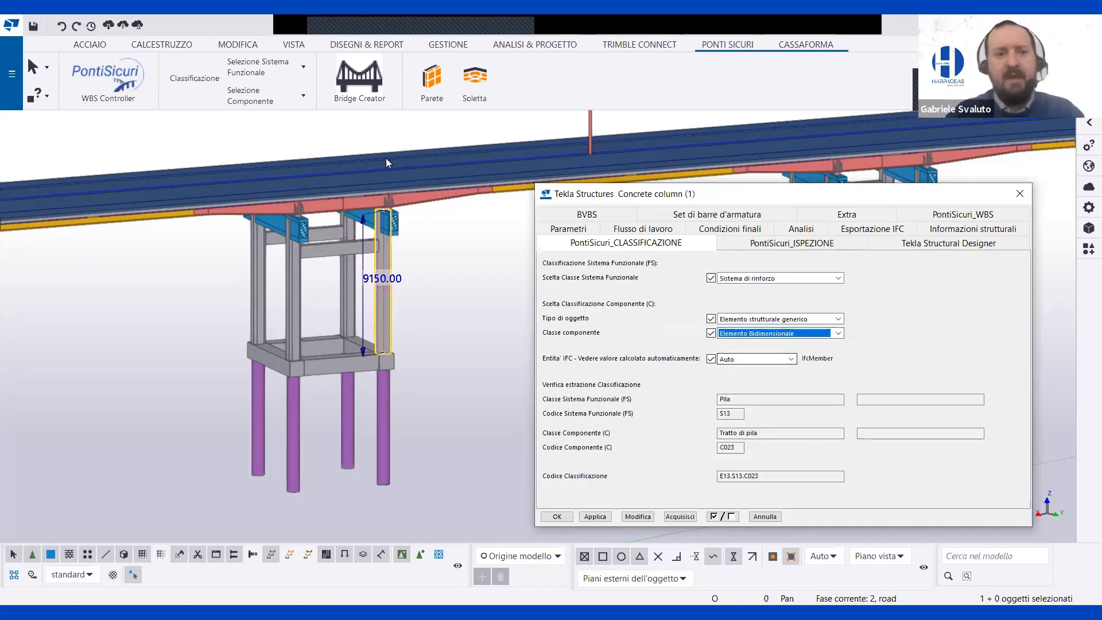
{"action": "left_click", "coordinate": [208, 76]}
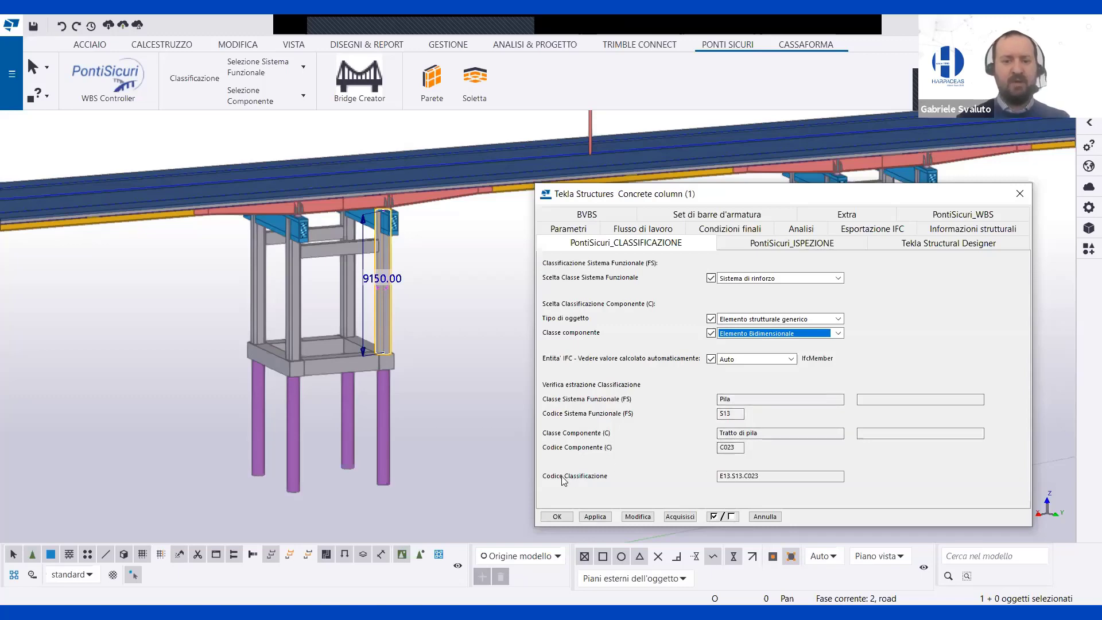
{"action": "left_click", "coordinate": [1020, 194]}
Bring the whole bridge into view, restore the Trimble Connect models window and place it beside the bridge.
{"action": "scroll", "coordinate": [543, 333], "scroll_direction": "down", "scroll_amount": 5}
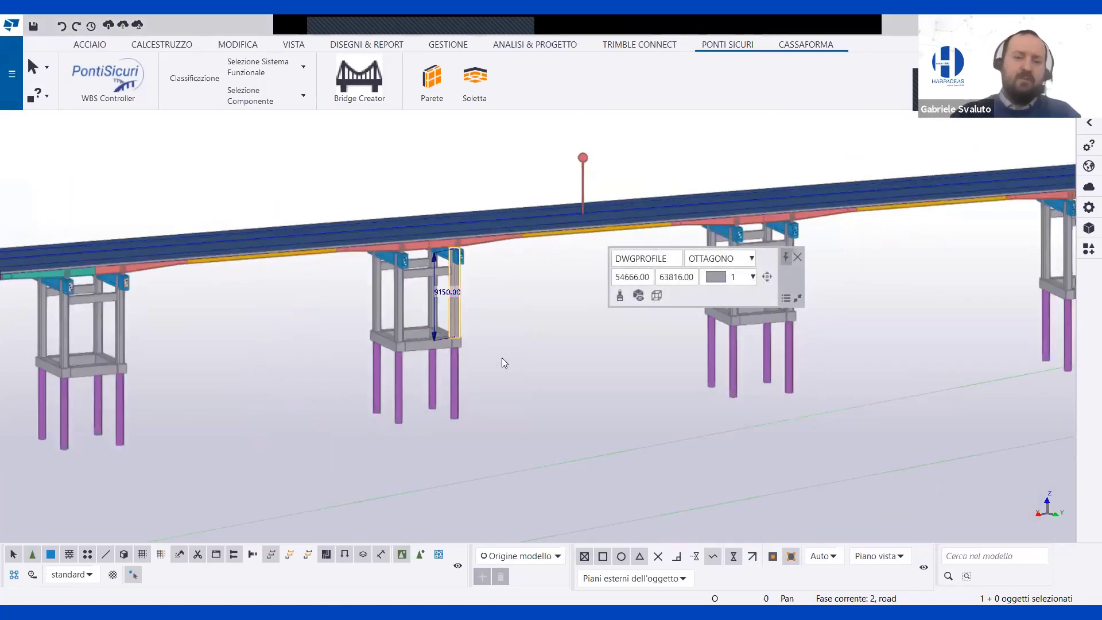
{"action": "left_click", "coordinate": [501, 356]}
{"action": "scroll", "coordinate": [489, 362], "scroll_direction": "down", "scroll_amount": 5}
{"action": "middle_click_drag", "start_coordinate": [512, 319], "coordinate": [515, 337], "text": "ctrl"}
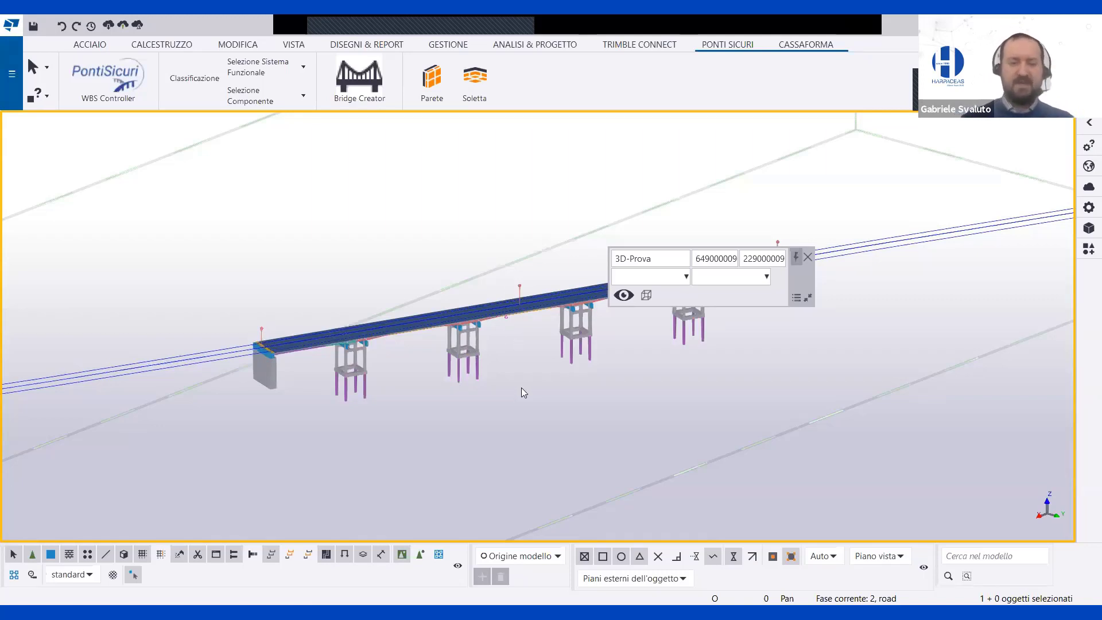
{"action": "left_click", "coordinate": [627, 46]}
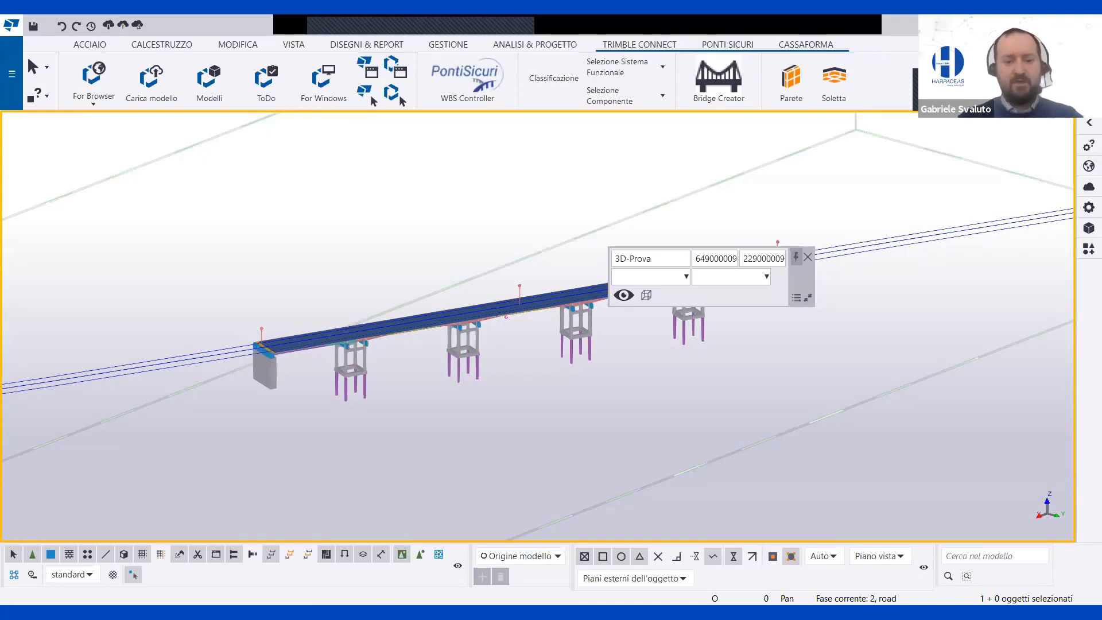
{"action": "mouse_move", "coordinate": [373, 612]}
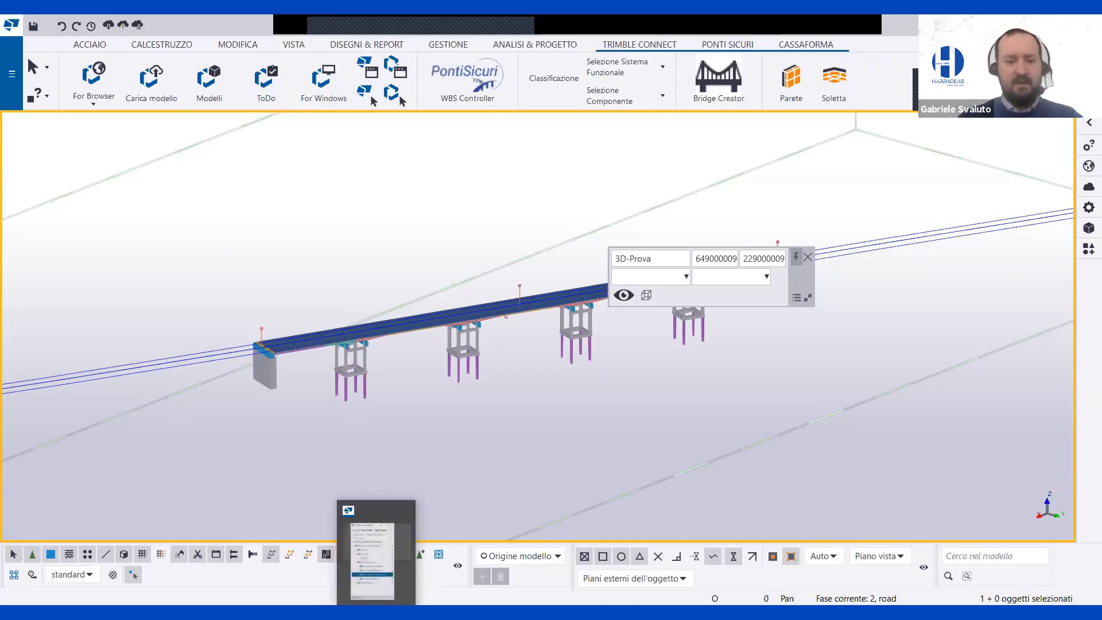
{"action": "left_click", "coordinate": [379, 563]}
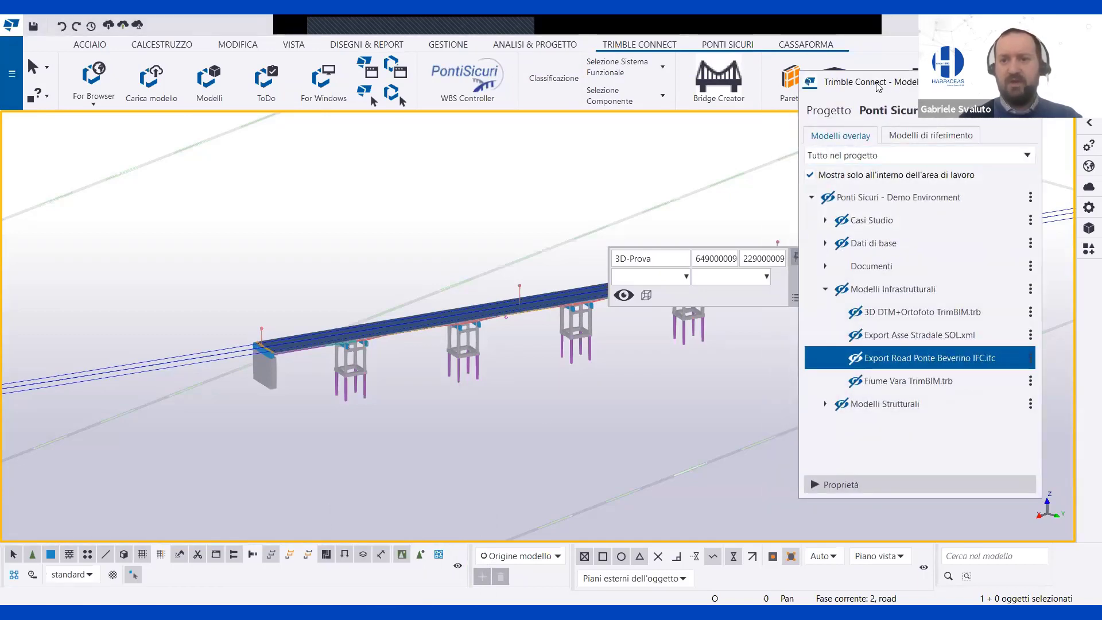
{"action": "left_click_drag", "start_coordinate": [953, 82], "coordinate": [1017, 26]}
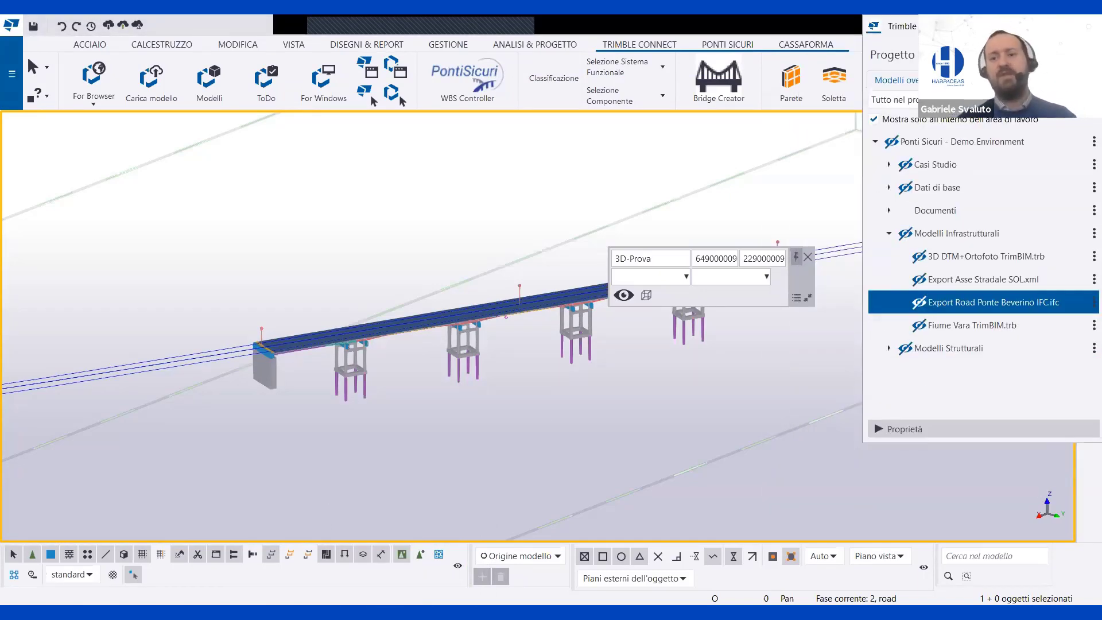
Overlay the Export Road Ponte Beverino IFC.ifc model, examine how the road meets the bridge, and hide the overlay again.
{"action": "scroll", "coordinate": [220, 281], "scroll_direction": "down", "scroll_amount": 2}
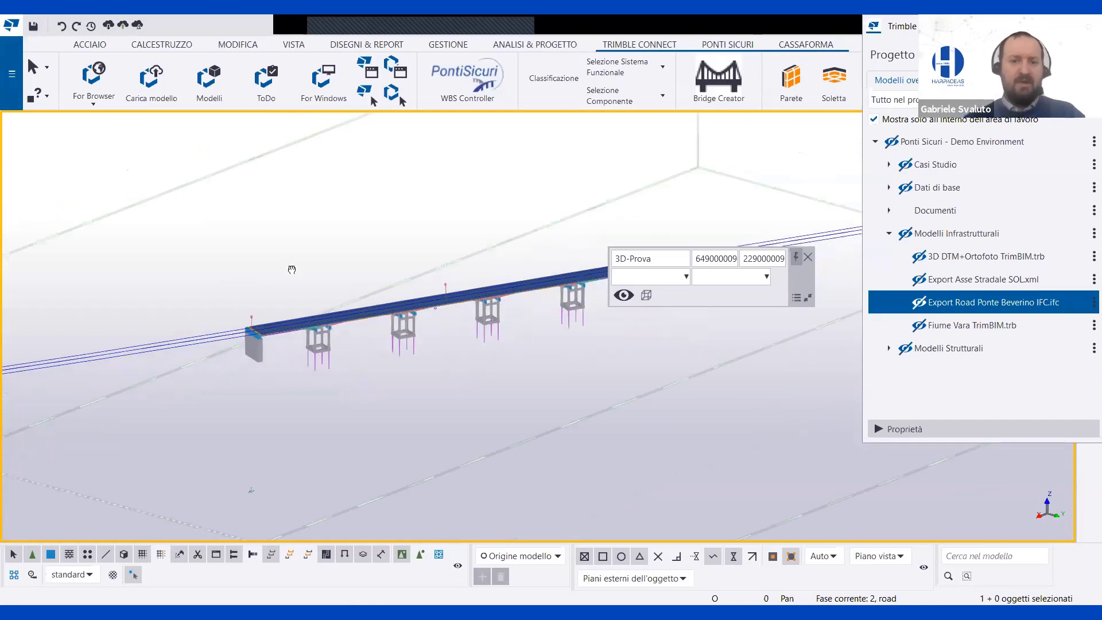
{"action": "middle_click_drag", "start_coordinate": [291, 274], "coordinate": [250, 246]}
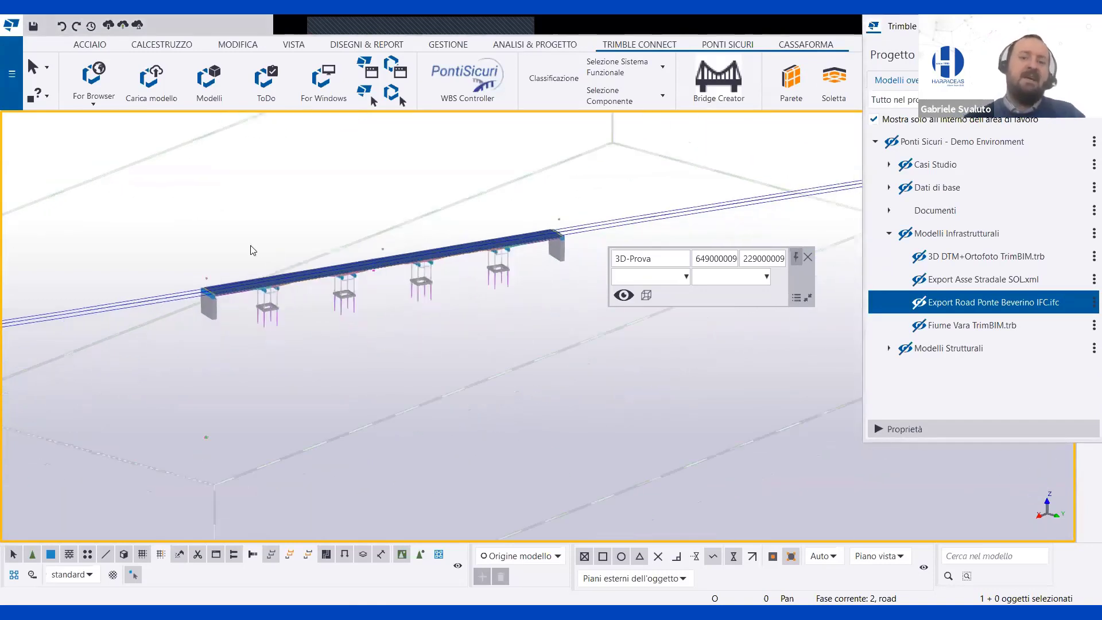
{"action": "left_click", "coordinate": [916, 303]}
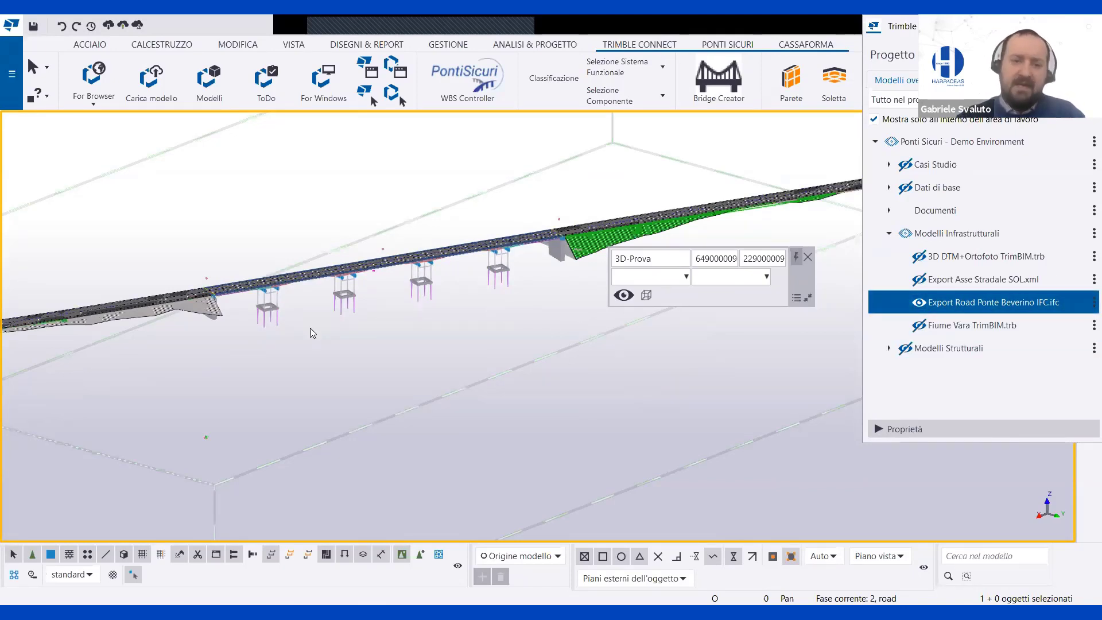
{"action": "mouse_move", "coordinate": [560, 266]}
{"action": "middle_mouse_down", "text": "ctrl"}
{"action": "mouse_move", "coordinate": [472, 196]}
{"action": "mouse_move", "coordinate": [567, 253]}
{"action": "middle_mouse_up", "text": "ctrl"}
{"action": "scroll", "coordinate": [565, 250], "scroll_direction": "up", "scroll_amount": 5}
{"action": "scroll", "coordinate": [565, 254], "scroll_direction": "down", "scroll_amount": 6}
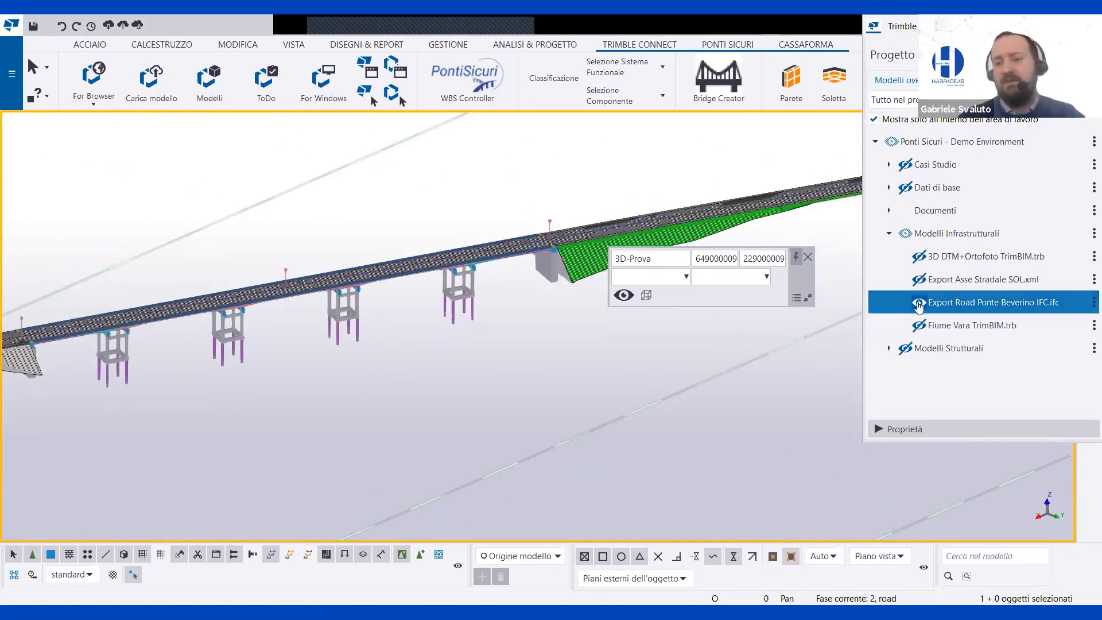
{"action": "left_click", "coordinate": [918, 302]}
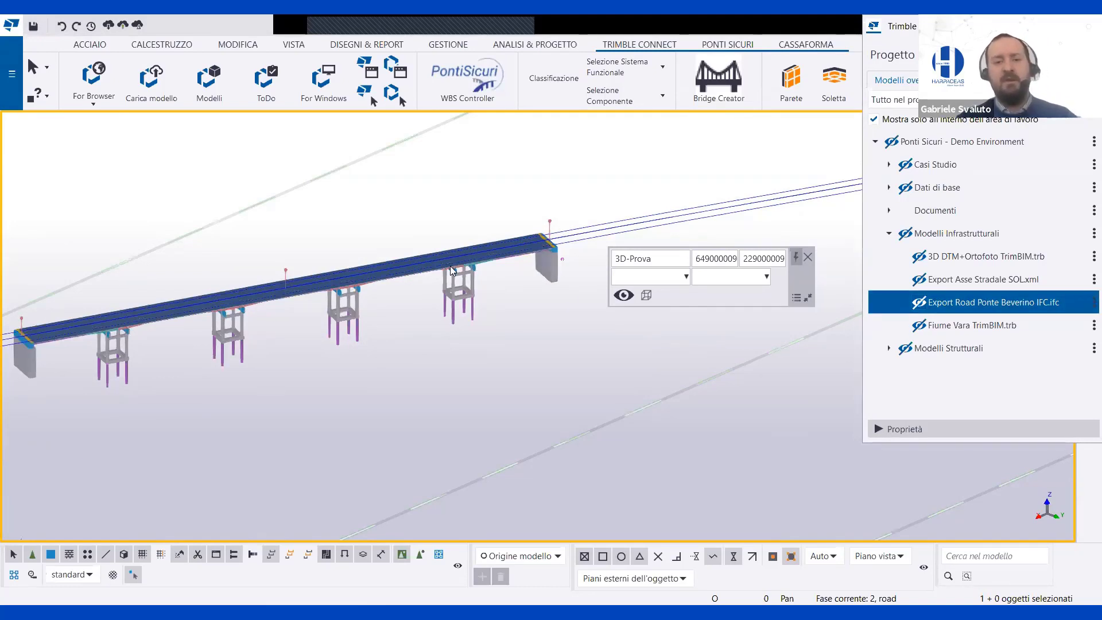
{"action": "middle_click_drag", "start_coordinate": [452, 270], "coordinate": [546, 236]}
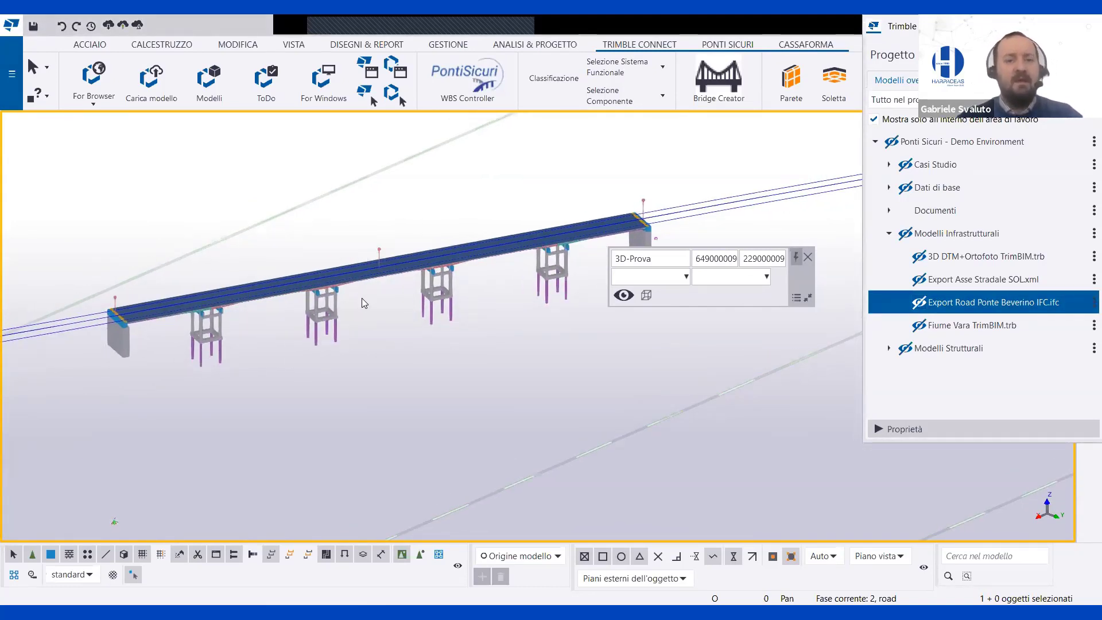
{"action": "middle_click_drag", "start_coordinate": [360, 270], "coordinate": [378, 276]}
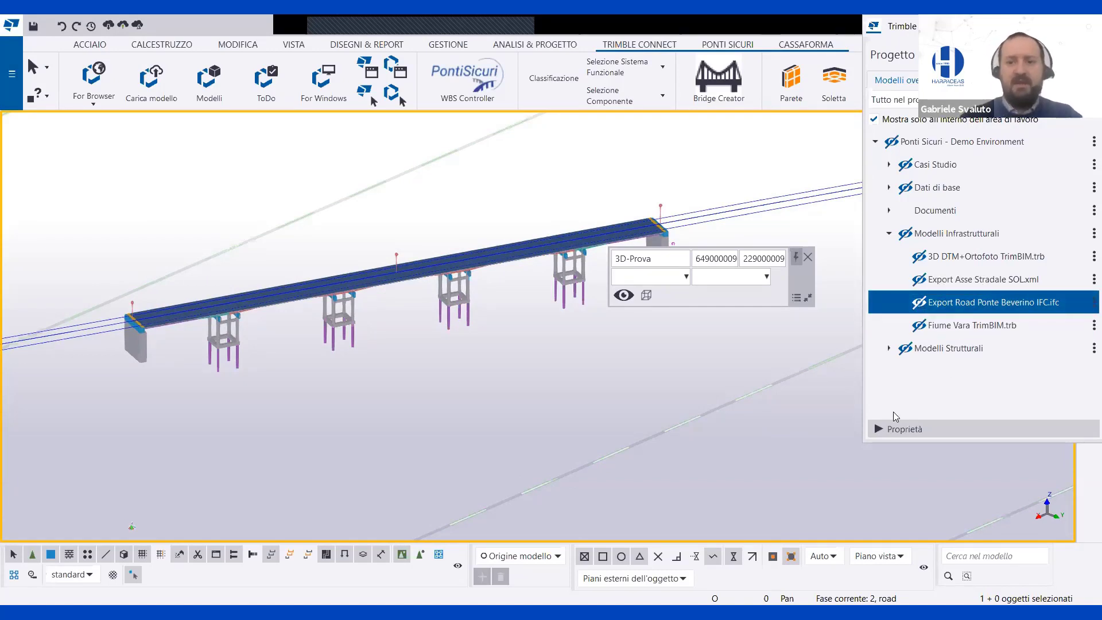
Open the snapshot of the Classificazione Sistema Funzionale general arrangement drawing from the project's document list.
{"action": "left_click", "coordinate": [373, 49]}
{"action": "left_click", "coordinate": [89, 78]}
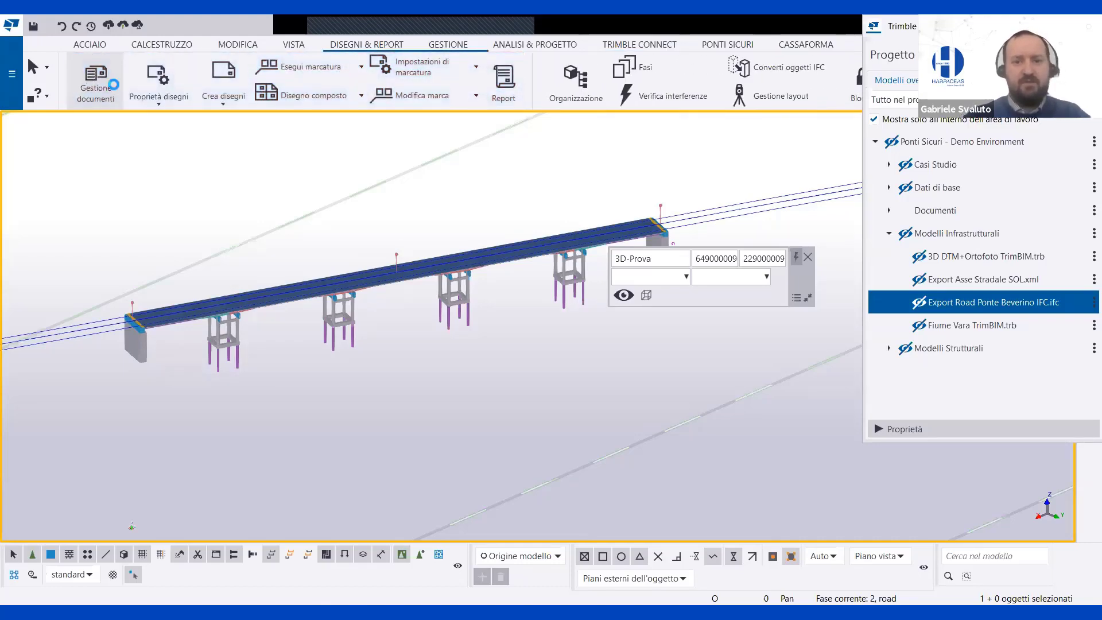
{"action": "left_click", "coordinate": [583, 223]}
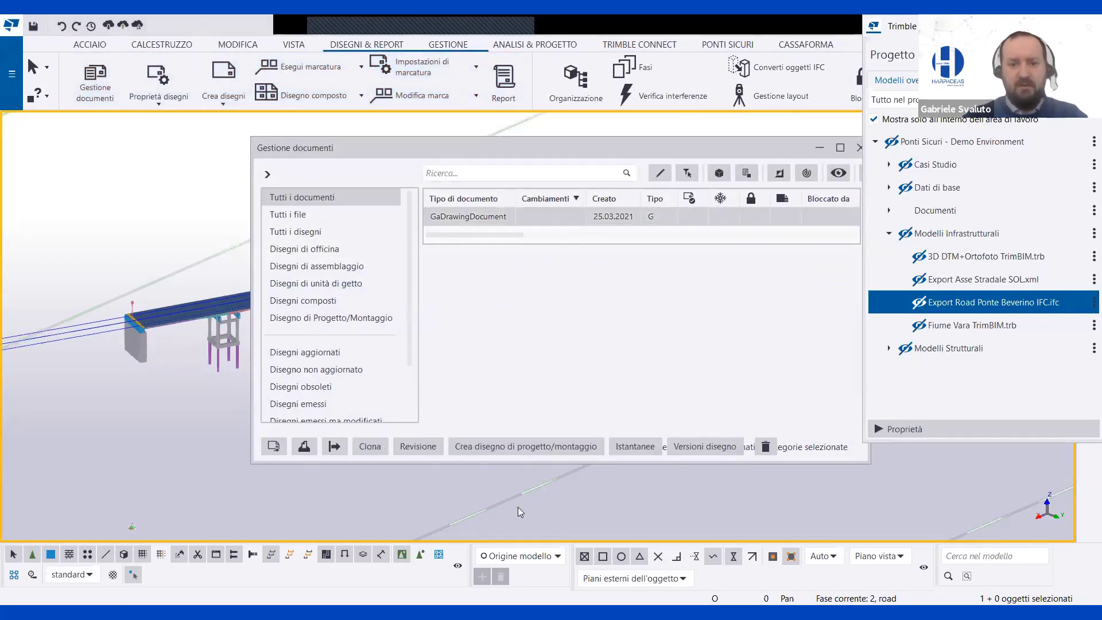
{"action": "left_click", "coordinate": [635, 446]}
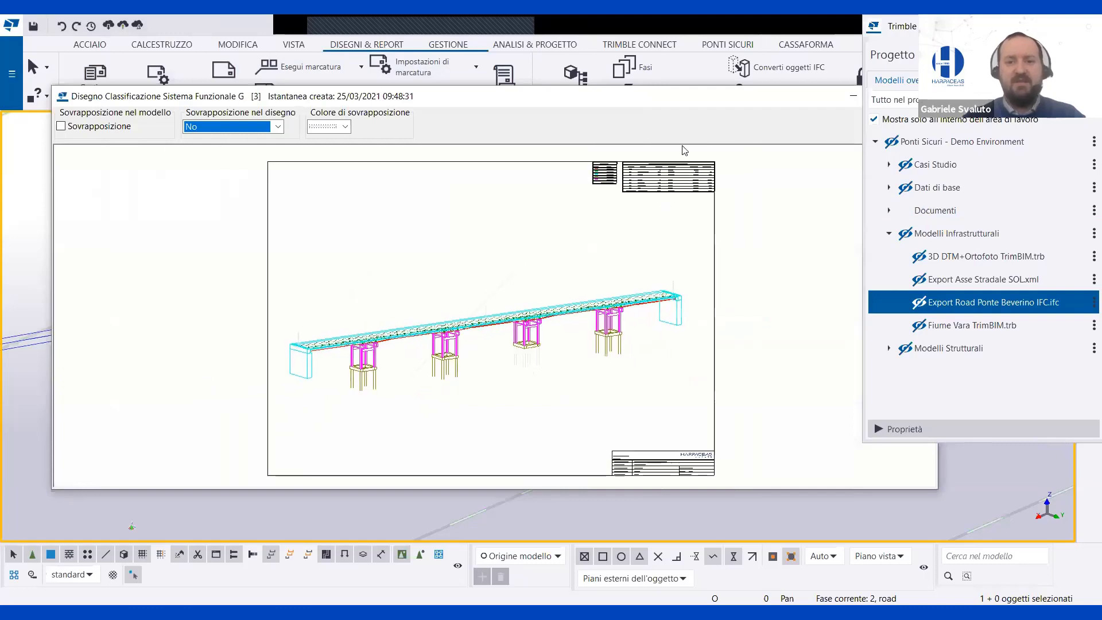
Examine the drawing's colour legend, Classificazione per Sistema Funzionale table and coloured bridge view, and close the snapshot and document list.
{"action": "scroll", "coordinate": [689, 150], "scroll_direction": "up", "scroll_amount": 5}
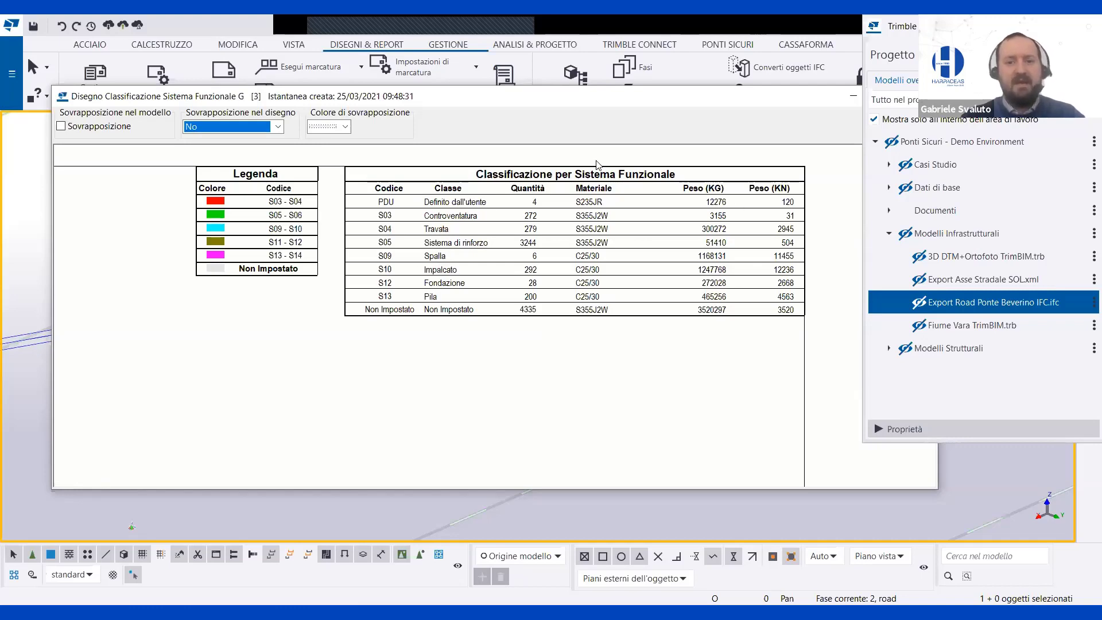
{"action": "scroll", "coordinate": [634, 179], "scroll_direction": "down", "scroll_amount": 4}
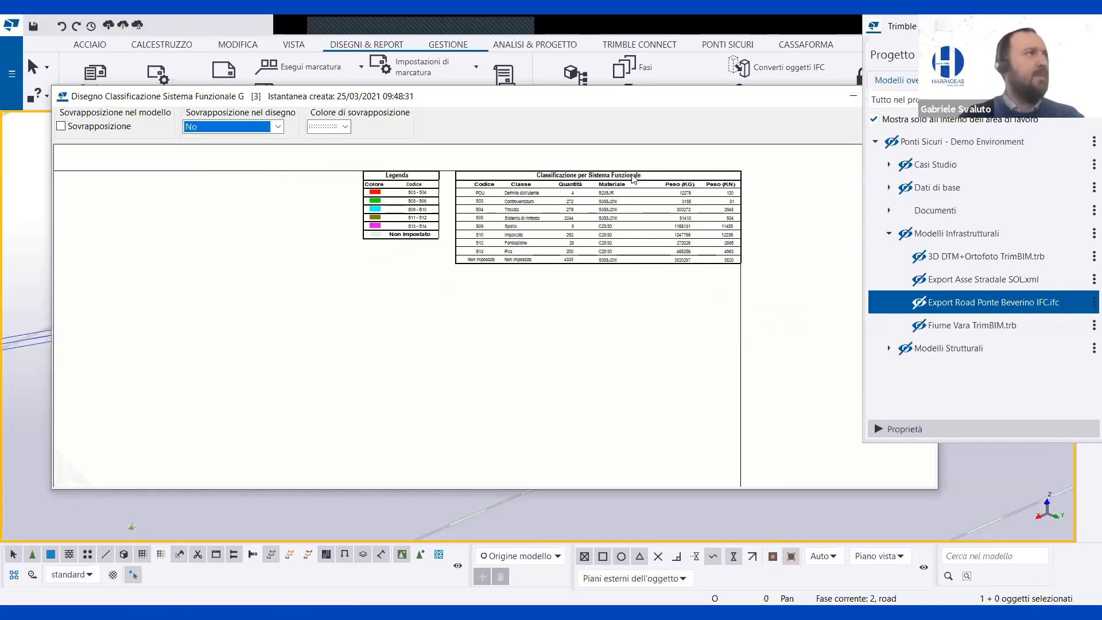
{"action": "scroll", "coordinate": [462, 210], "scroll_direction": "down", "scroll_amount": 5}
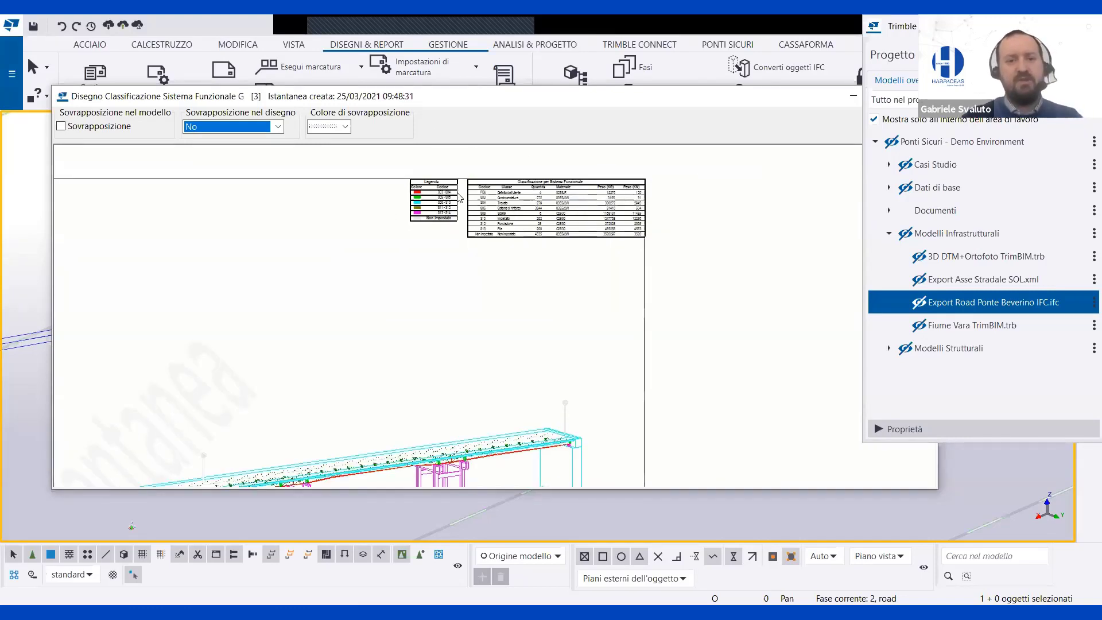
{"action": "middle_click_drag", "start_coordinate": [138, 468], "coordinate": [245, 373]}
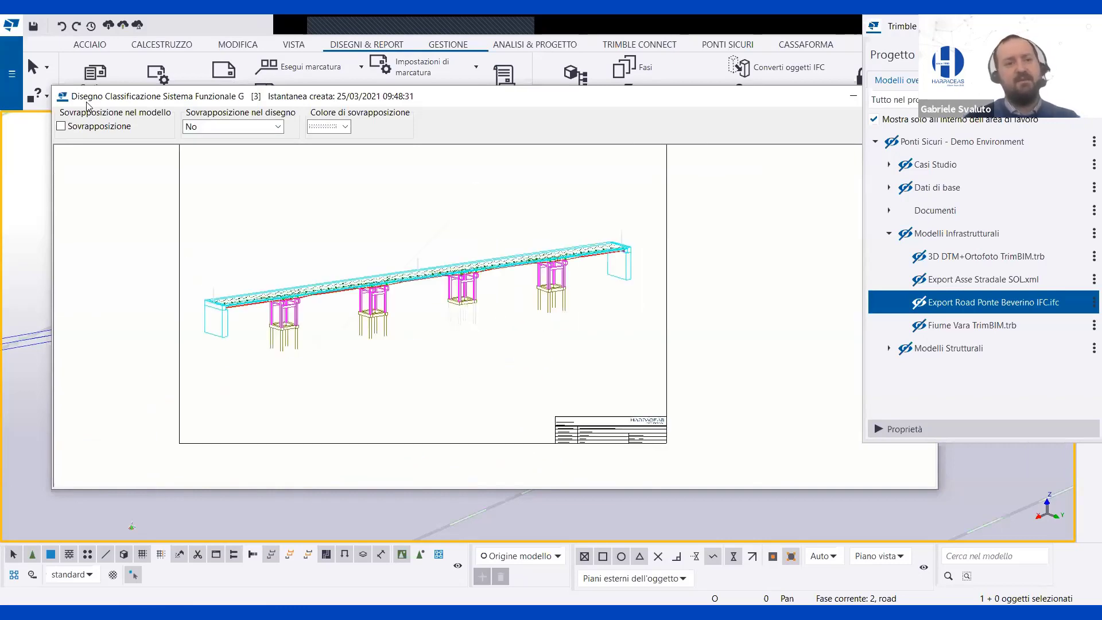
{"action": "double_click", "coordinate": [62, 98]}
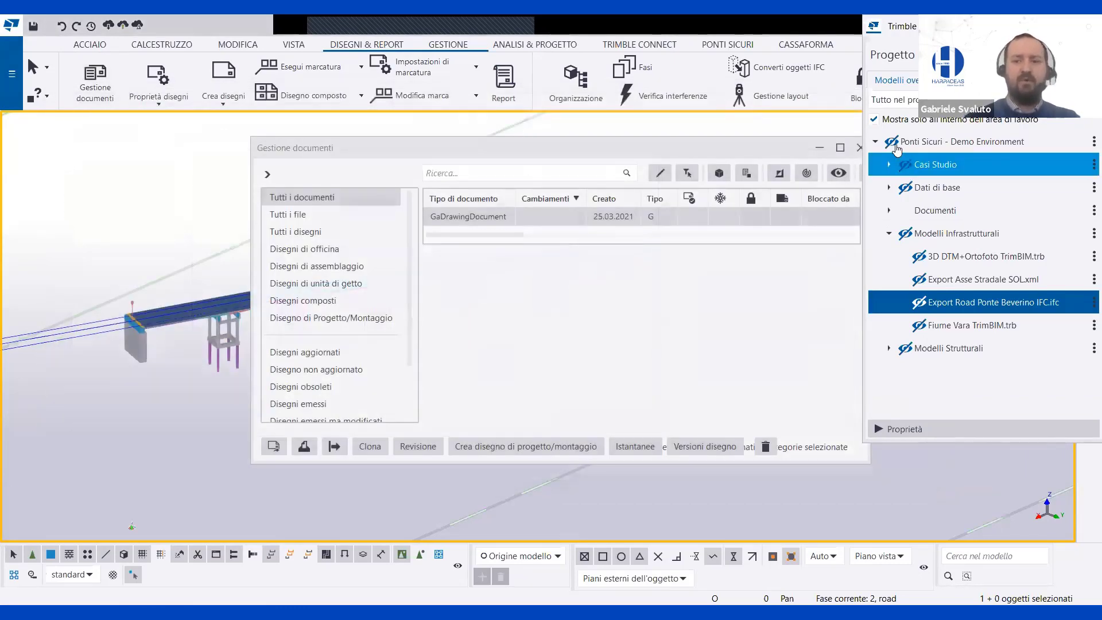
{"action": "left_click_drag", "start_coordinate": [784, 154], "coordinate": [685, 167]}
{"action": "left_click", "coordinate": [761, 159]}
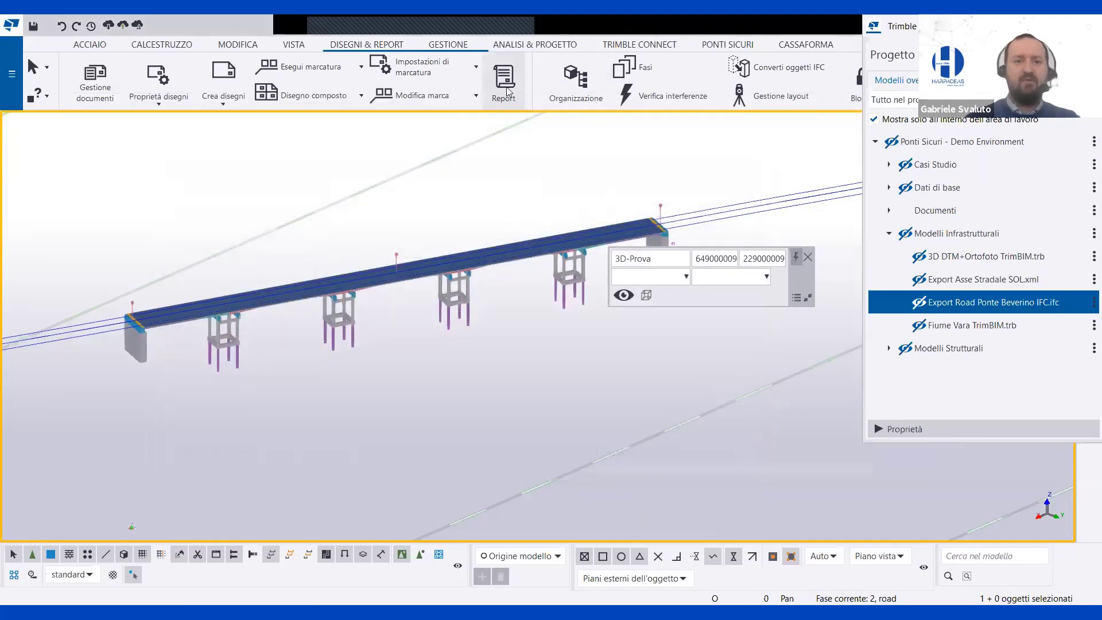
Browse the available report templates, including the PontiSicuri Excel classification and WBS ones, and close the list without creating a report.
{"action": "left_click", "coordinate": [503, 80]}
{"action": "scroll", "coordinate": [683, 387], "scroll_direction": "down", "scroll_amount": 1}
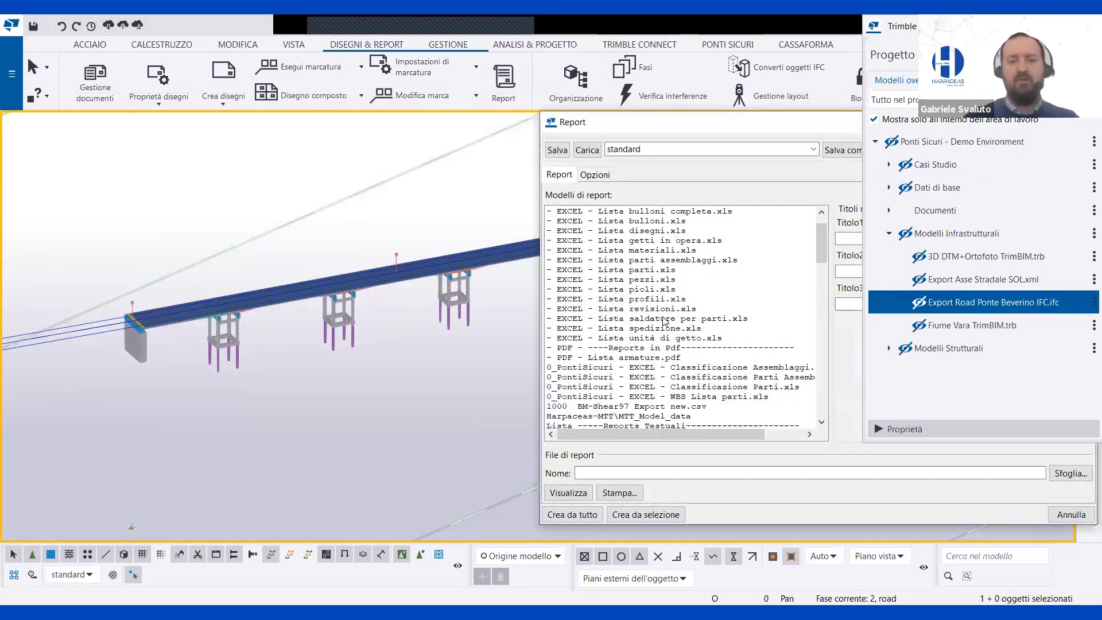
{"action": "scroll", "coordinate": [631, 391], "scroll_direction": "down", "scroll_amount": 1}
{"action": "scroll", "coordinate": [635, 349], "scroll_direction": "down", "scroll_amount": 20}
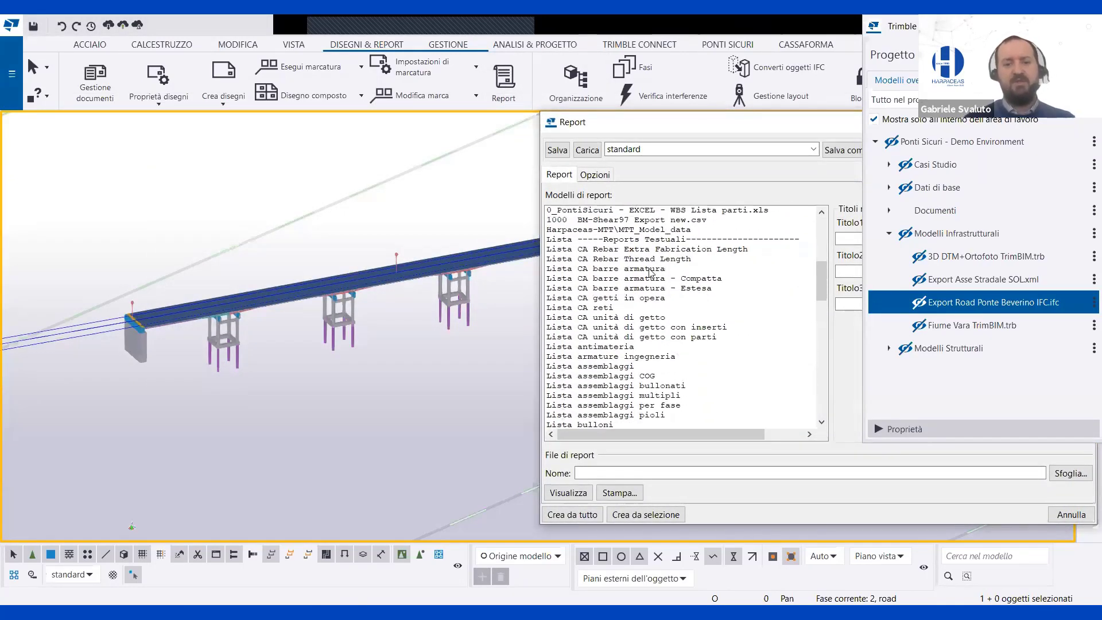
{"action": "left_click_drag", "start_coordinate": [823, 392], "coordinate": [319, 155]}
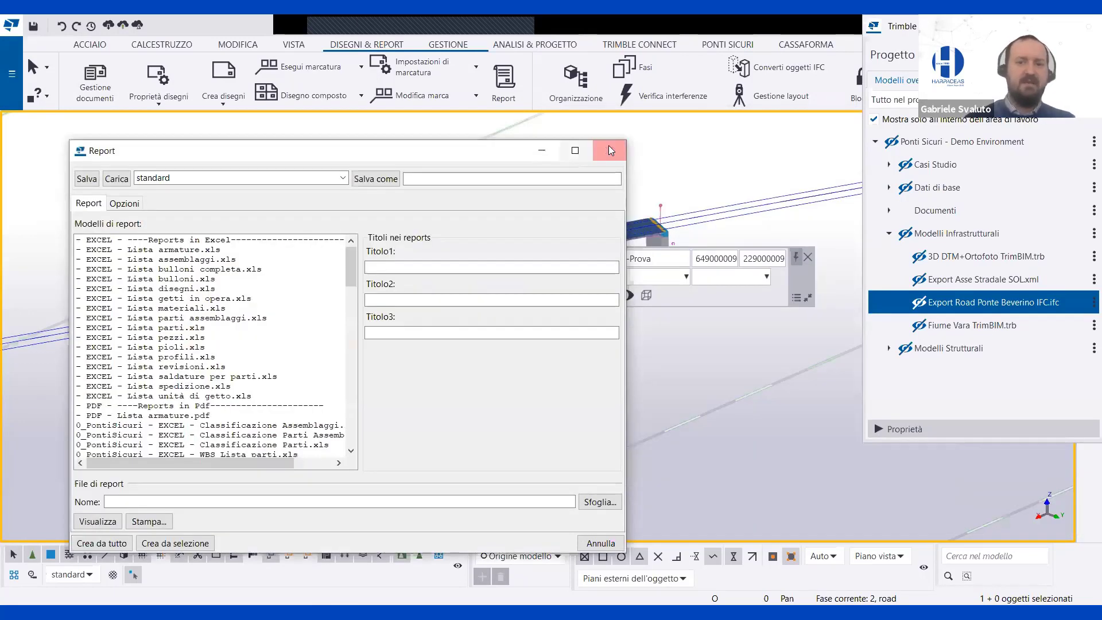
{"action": "left_click", "coordinate": [611, 150]}
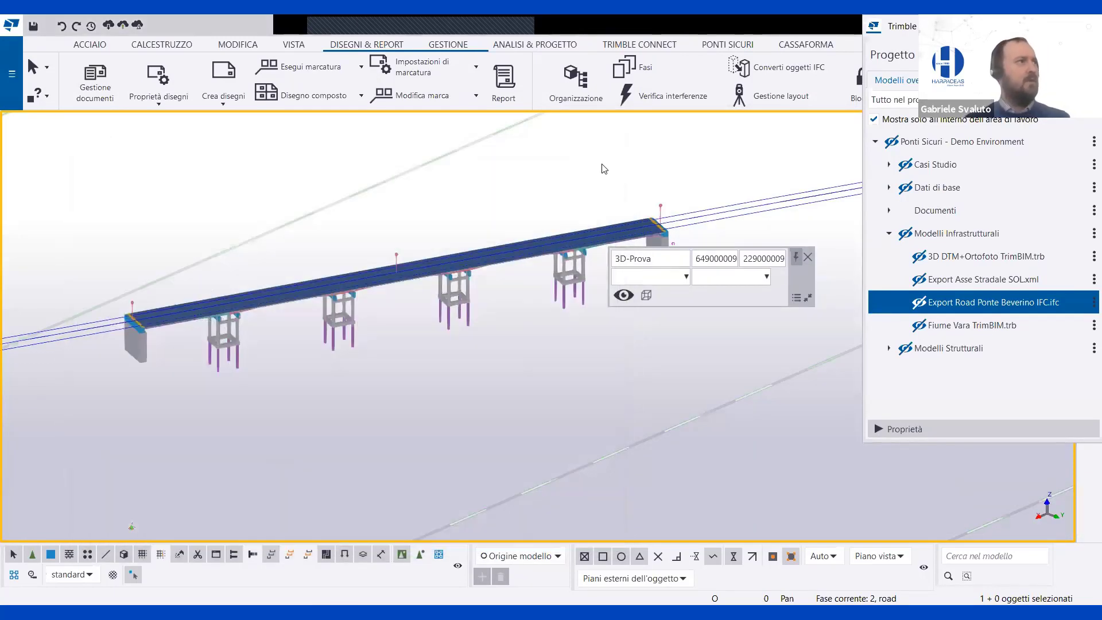
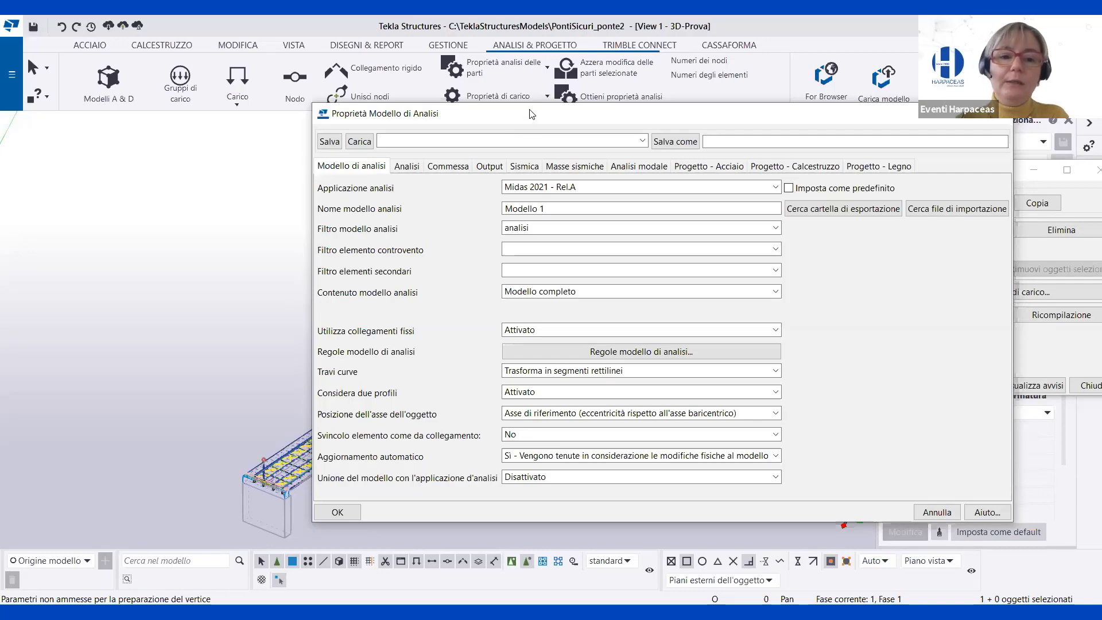
Examine the bars and nodes of the bridge's analysis model around the first pier, keeping the analysis model properties clear of the view.
{"action": "left_click_drag", "start_coordinate": [785, 119], "coordinate": [1038, 126]}
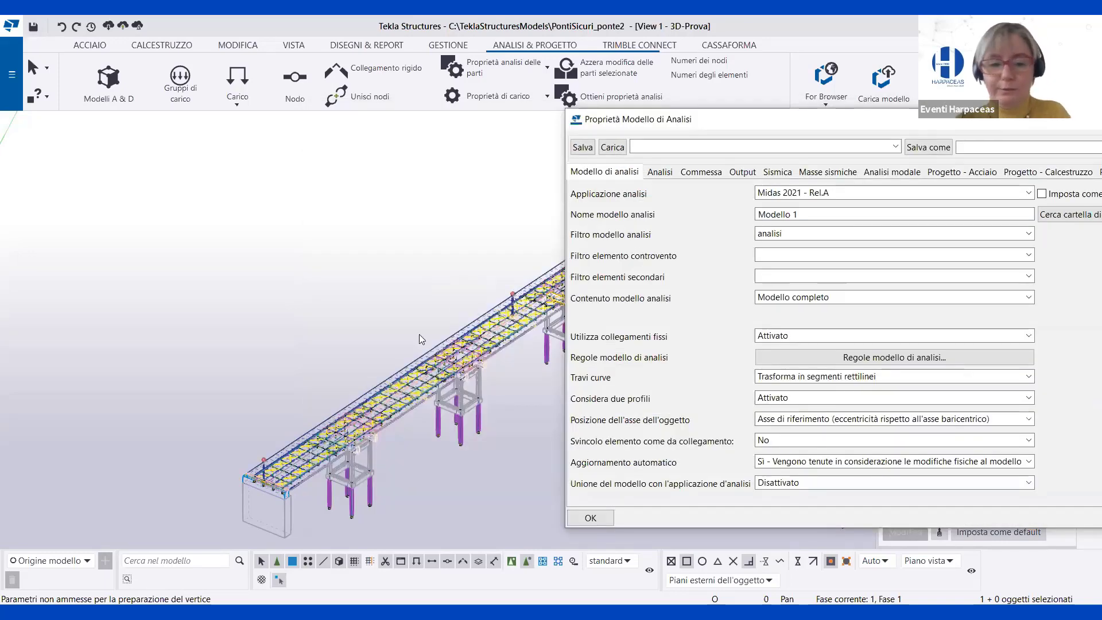
{"action": "middle_click_drag", "start_coordinate": [355, 319], "coordinate": [327, 271]}
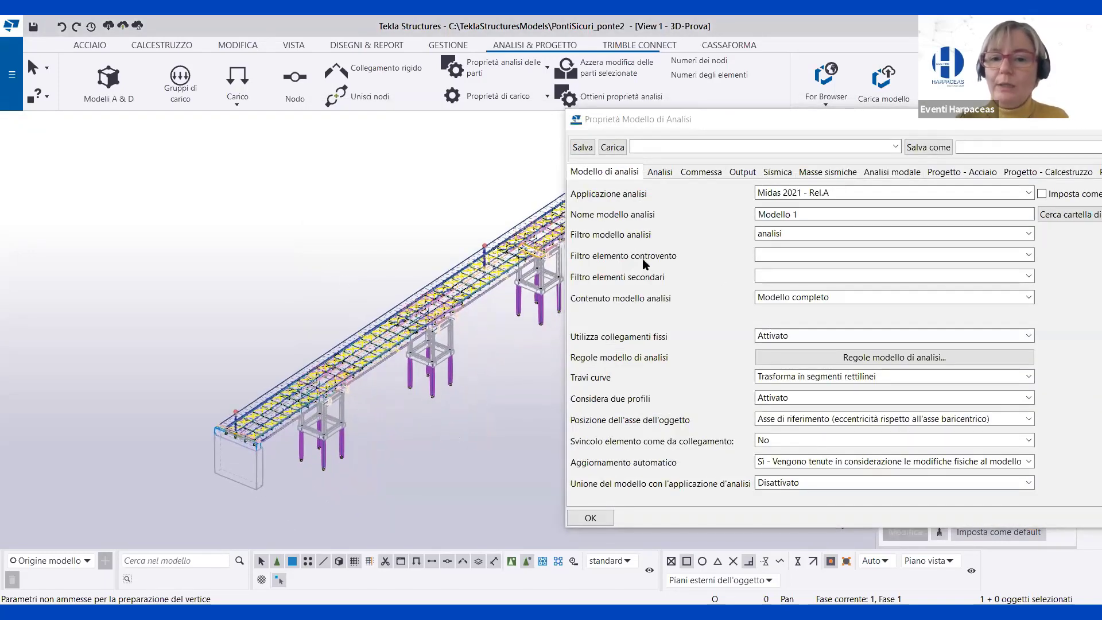
{"action": "scroll", "coordinate": [398, 458], "scroll_direction": "up", "scroll_amount": 10}
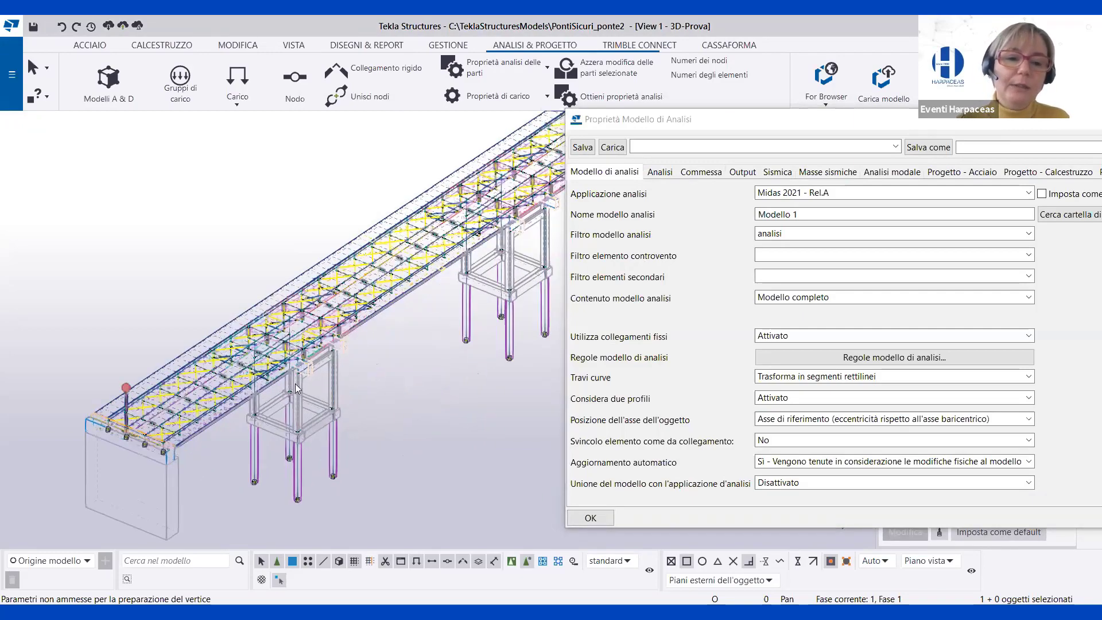
{"action": "scroll", "coordinate": [399, 371], "scroll_direction": "up", "scroll_amount": 5}
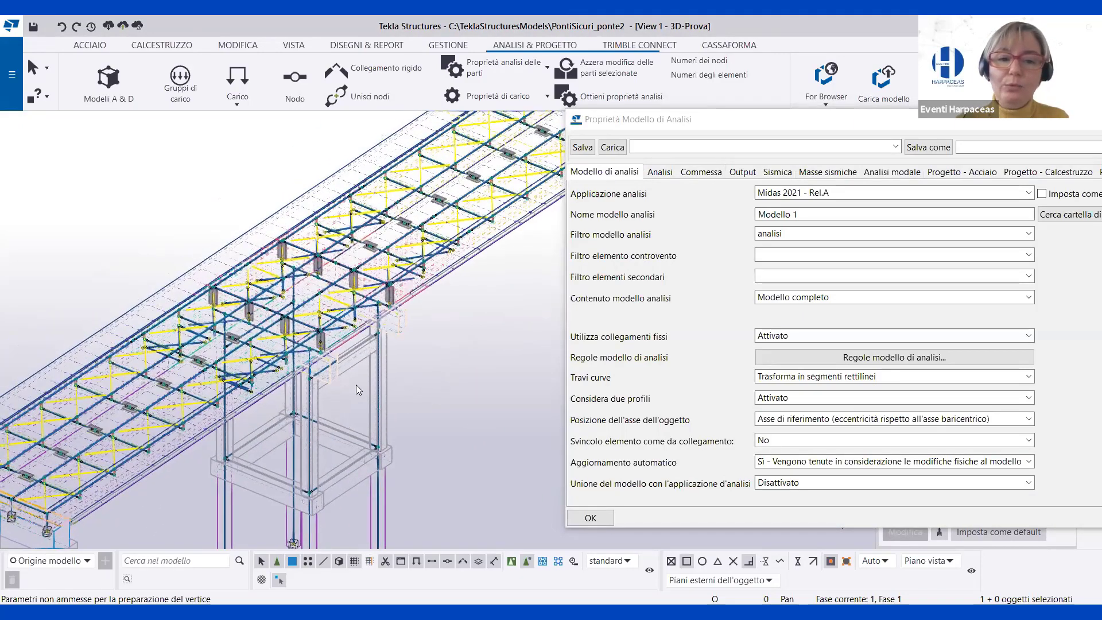
{"action": "scroll", "coordinate": [337, 324], "scroll_direction": "up", "scroll_amount": 5}
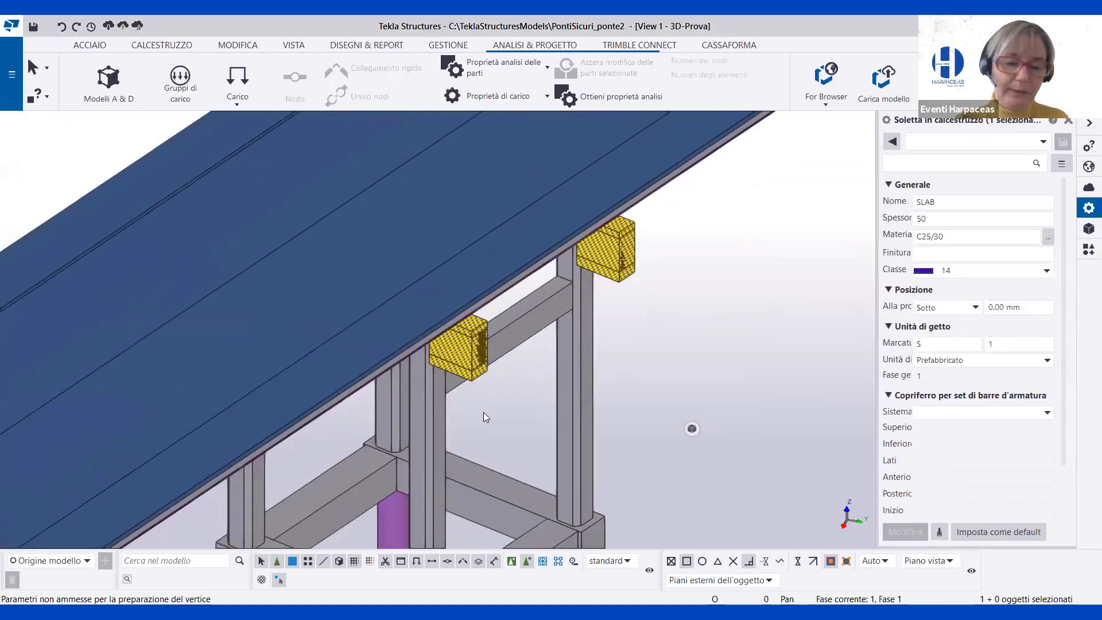
Examine the pier's physical model from below, including its columns, pier caps and the deck girders resting on them.
{"action": "middle_click_drag", "start_coordinate": [489, 214], "coordinate": [593, 443]}
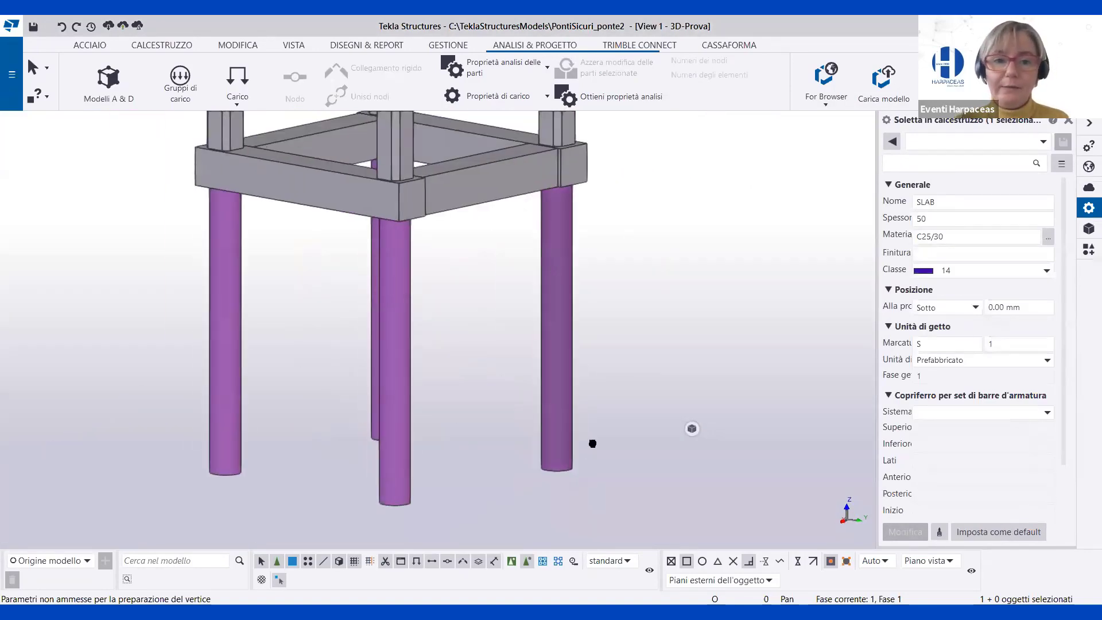
{"action": "middle_click_drag", "start_coordinate": [482, 300], "coordinate": [538, 547]}
{"action": "middle_click_drag", "start_coordinate": [485, 195], "coordinate": [454, 327]}
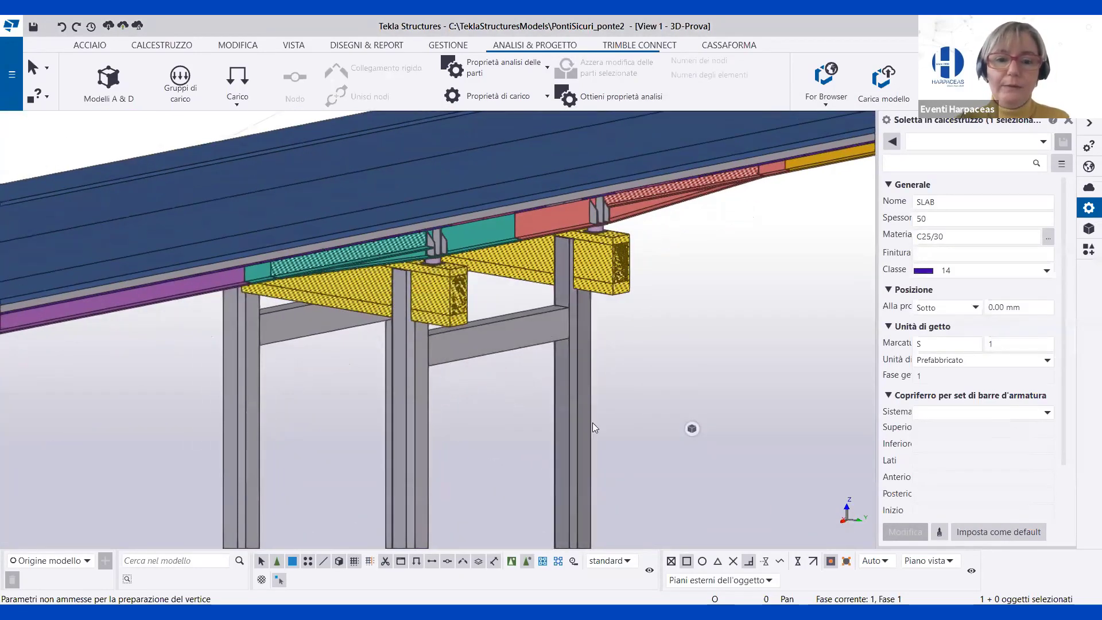
{"action": "middle_click_drag", "start_coordinate": [592, 422], "coordinate": [577, 335]}
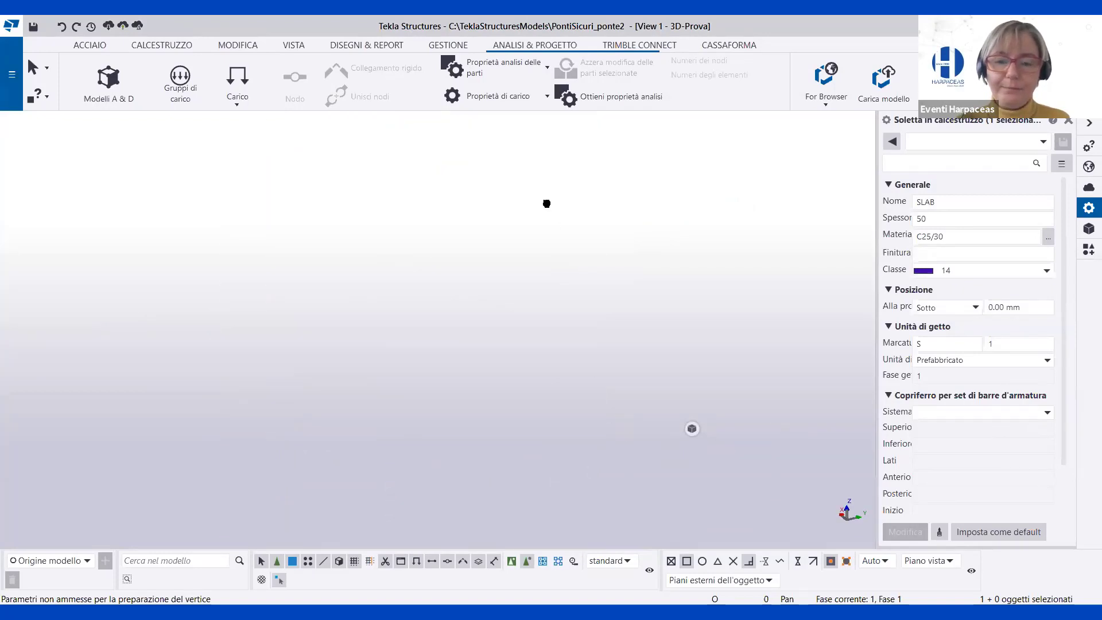
{"action": "middle_click_drag", "start_coordinate": [535, 209], "coordinate": [654, 509]}
{"action": "middle_click_drag", "start_coordinate": [560, 381], "coordinate": [561, 463]}
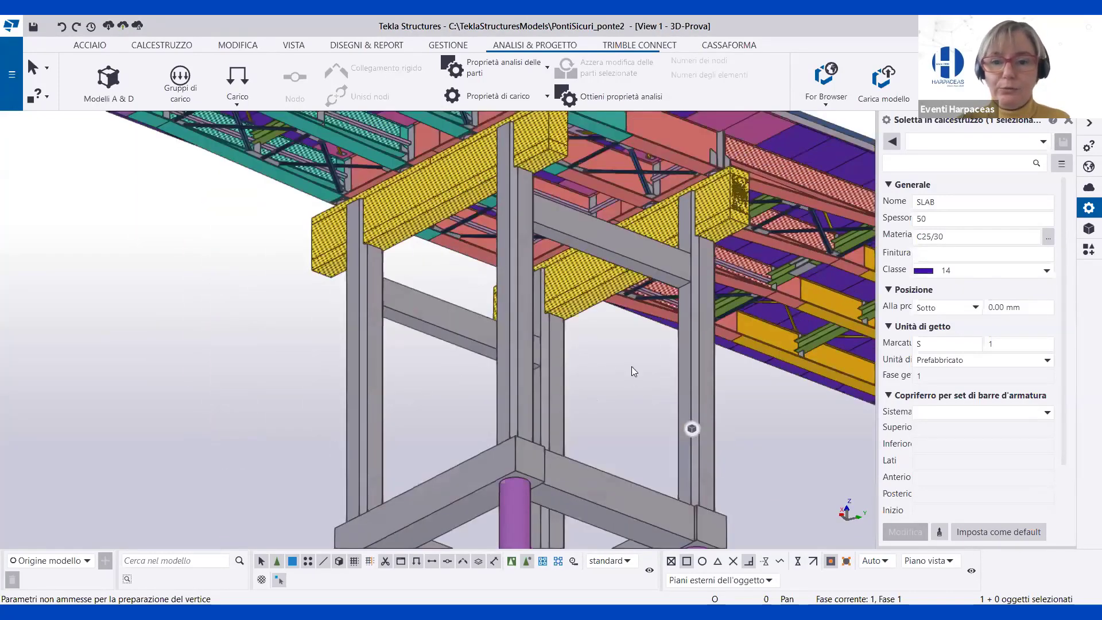
{"action": "middle_click_drag", "start_coordinate": [631, 367], "coordinate": [631, 492]}
{"action": "scroll", "coordinate": [654, 192], "scroll_direction": "up", "scroll_amount": 4}
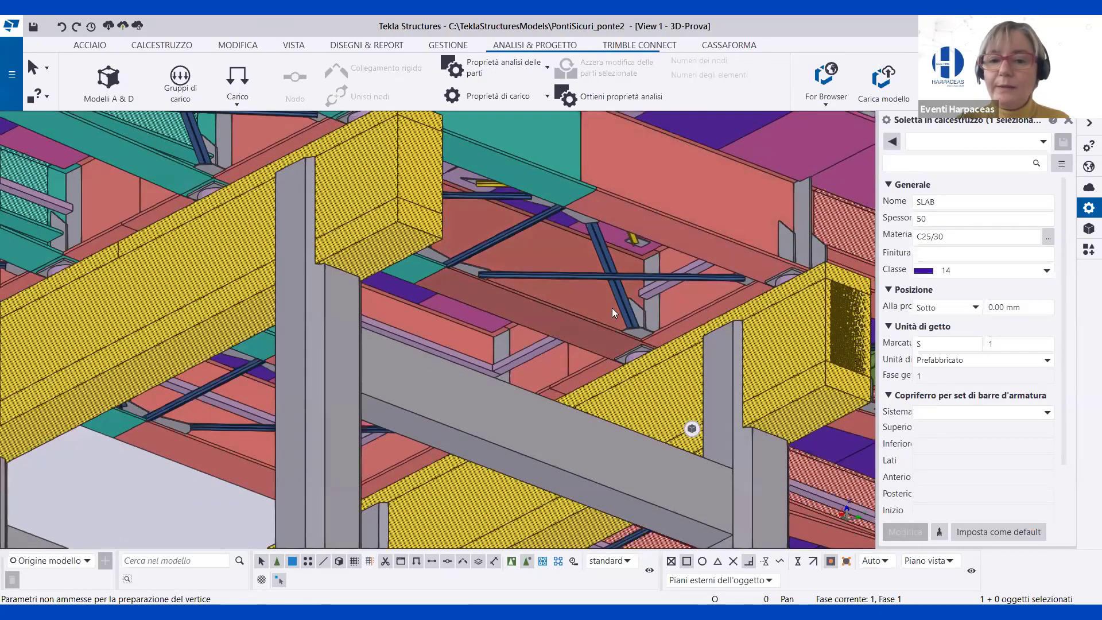
Examine the underside of the deck from the pier towards the abutment, following the girders, crossbeams and horizontal bracing.
{"action": "middle_click_drag", "start_coordinate": [611, 246], "coordinate": [694, 115]}
{"action": "scroll", "coordinate": [560, 349], "scroll_direction": "down", "scroll_amount": 5}
{"action": "scroll", "coordinate": [556, 343], "scroll_direction": "up", "scroll_amount": 3}
{"action": "scroll", "coordinate": [562, 372], "scroll_direction": "down", "scroll_amount": 2}
{"action": "middle_click_drag", "start_coordinate": [494, 525], "coordinate": [528, 407]}
{"action": "scroll", "coordinate": [537, 383], "scroll_direction": "up", "scroll_amount": 2}
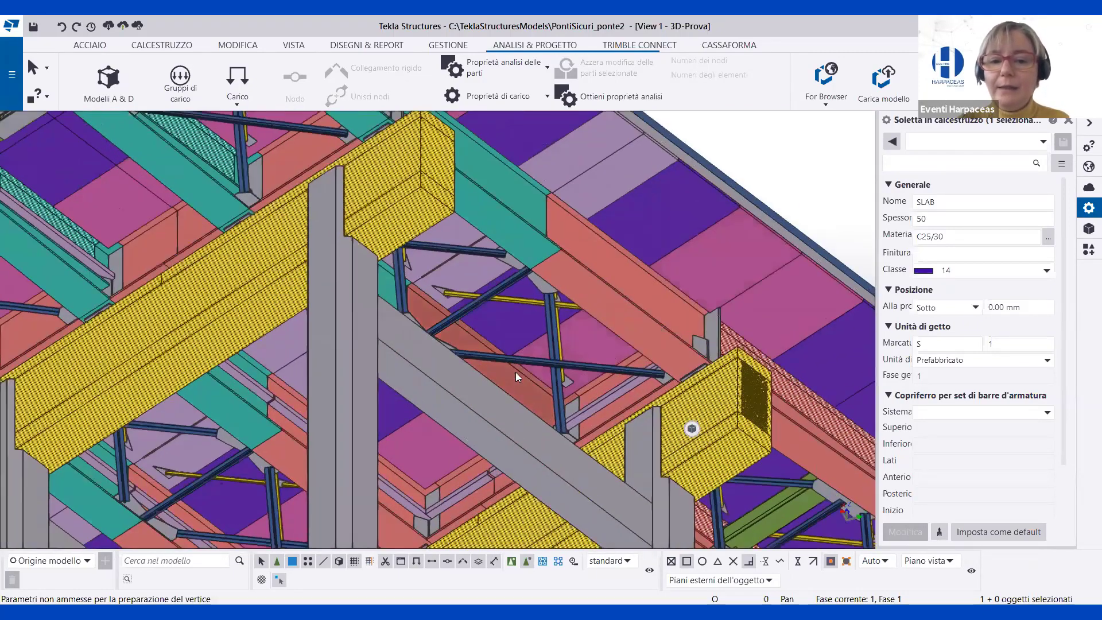
{"action": "middle_click_drag", "start_coordinate": [345, 254], "coordinate": [578, 309]}
{"action": "middle_click_drag", "start_coordinate": [64, 151], "coordinate": [408, 303]}
{"action": "middle_click_drag", "start_coordinate": [202, 248], "coordinate": [403, 316]}
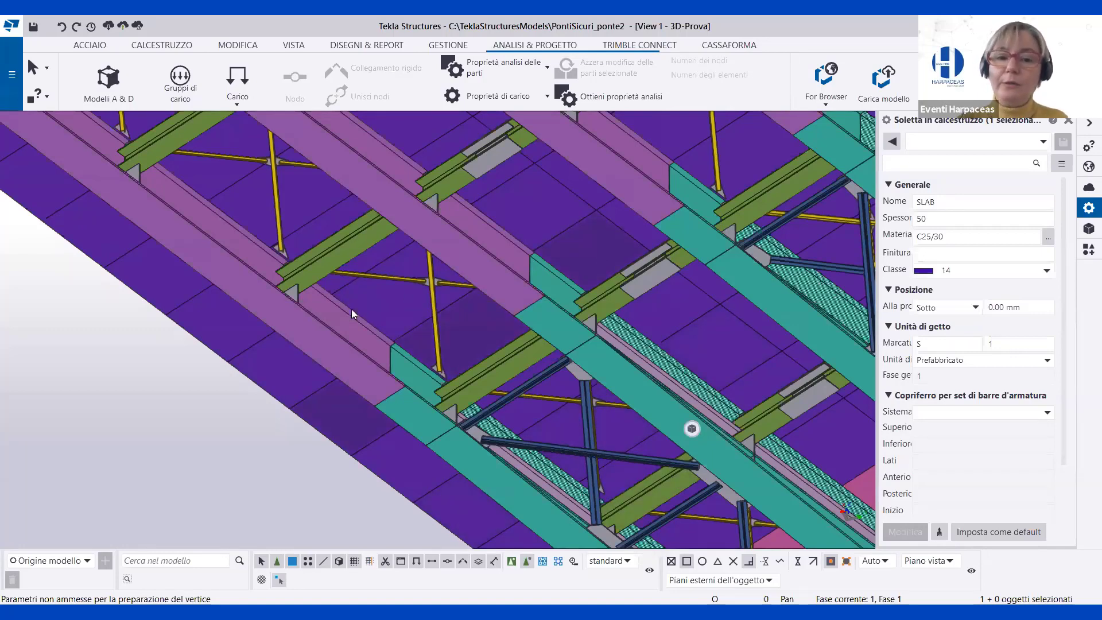
Examine how the blue bracing members and gusset plates meet the girders and crossbeams beside the pier cap.
{"action": "scroll", "coordinate": [326, 297], "scroll_direction": "down", "scroll_amount": 6}
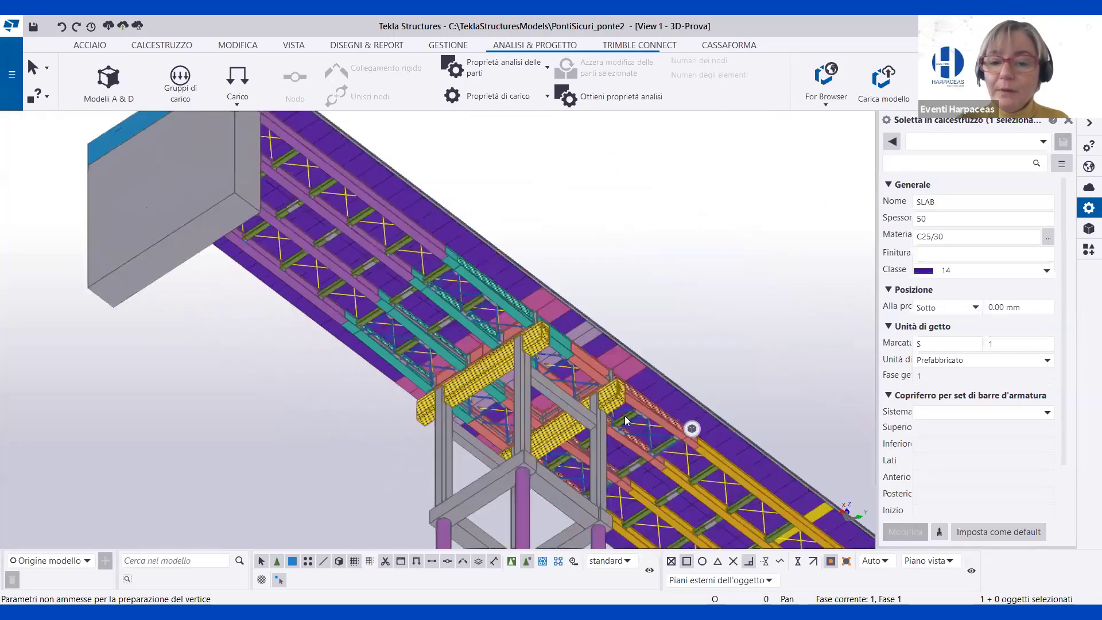
{"action": "scroll", "coordinate": [625, 416], "scroll_direction": "up", "scroll_amount": 10}
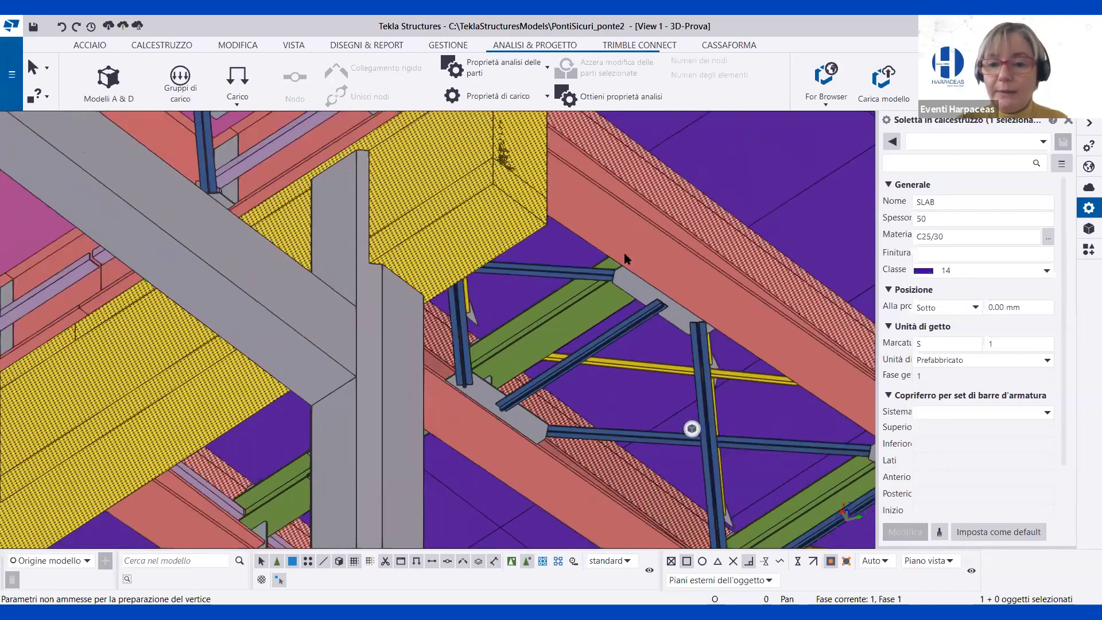
{"action": "scroll", "coordinate": [624, 260], "scroll_direction": "up", "scroll_amount": 2}
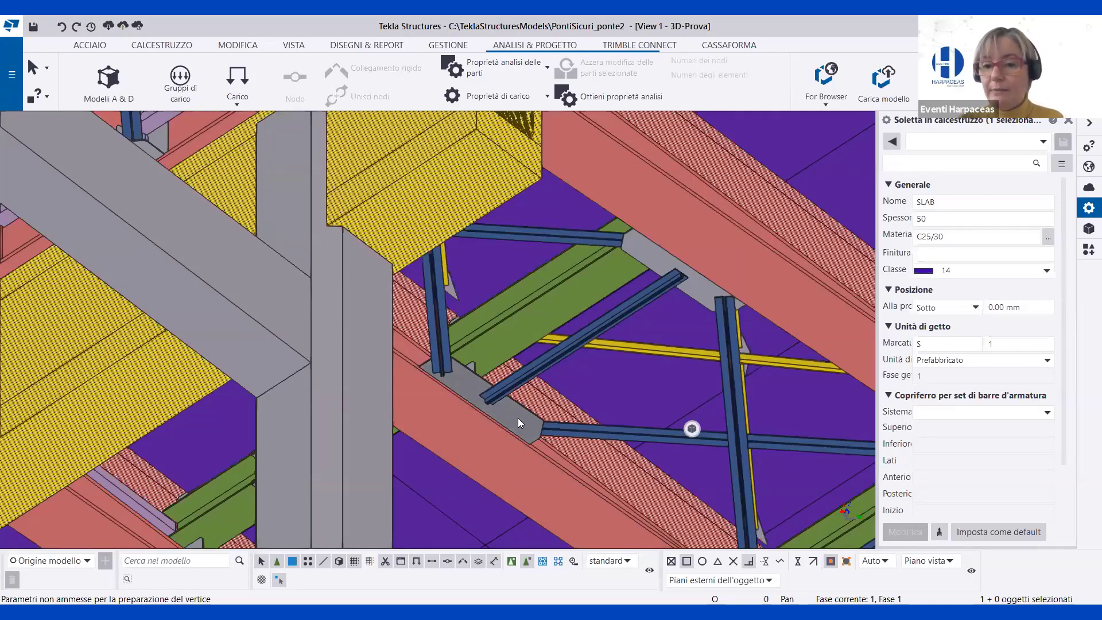
{"action": "scroll", "coordinate": [464, 270], "scroll_direction": "down", "scroll_amount": 2}
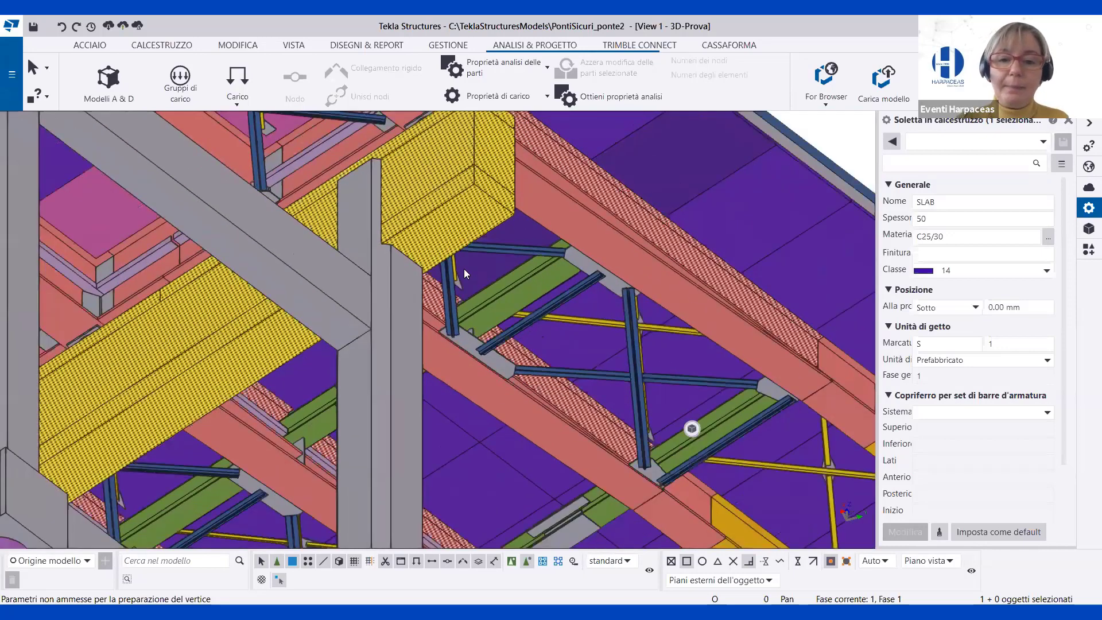
{"action": "scroll", "coordinate": [463, 268], "scroll_direction": "down", "scroll_amount": 3}
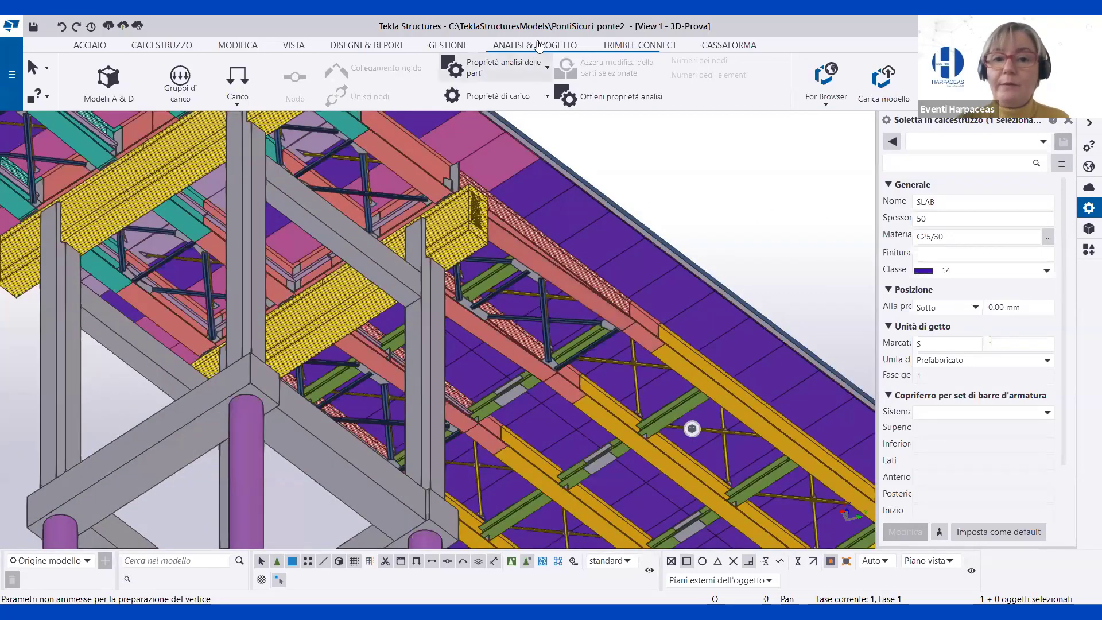
Open the properties of analysis model Modello 1 and review its settings, including the Contenuto modello analisi options, keeping Modello completo.
{"action": "left_click", "coordinate": [109, 92]}
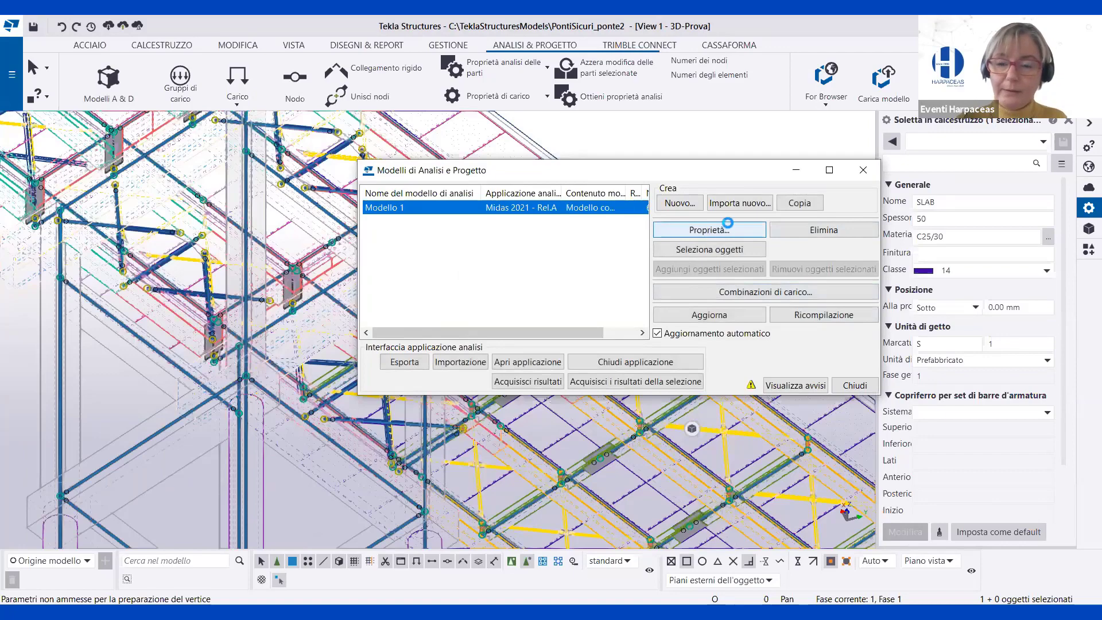
{"action": "left_click", "coordinate": [727, 228]}
{"action": "left_click_drag", "start_coordinate": [697, 130], "coordinate": [925, 110]}
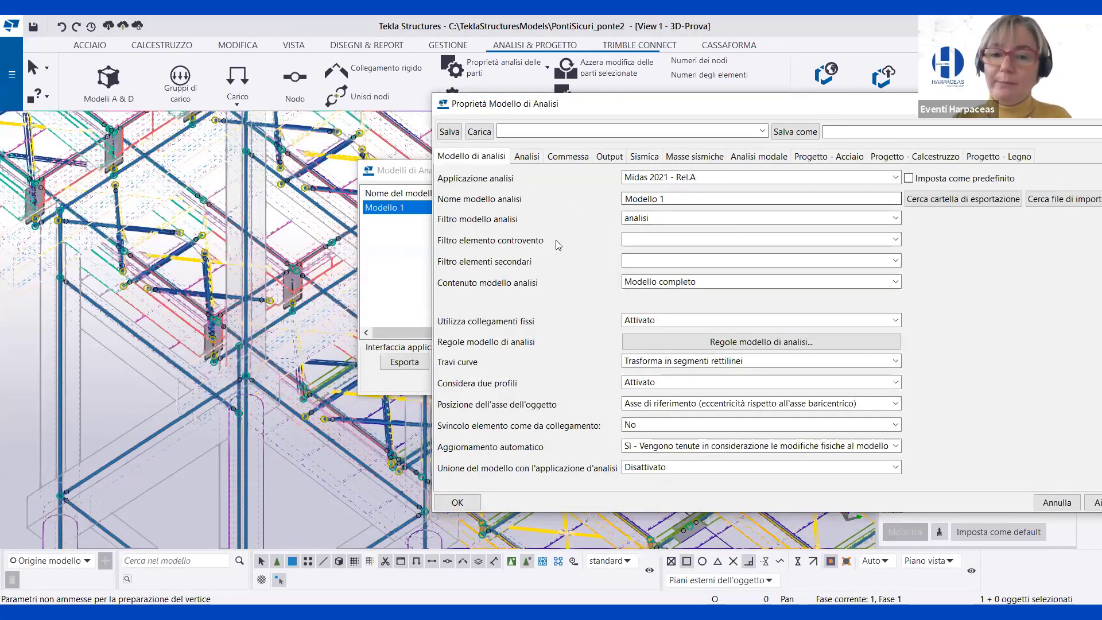
{"action": "left_click", "coordinate": [716, 281]}
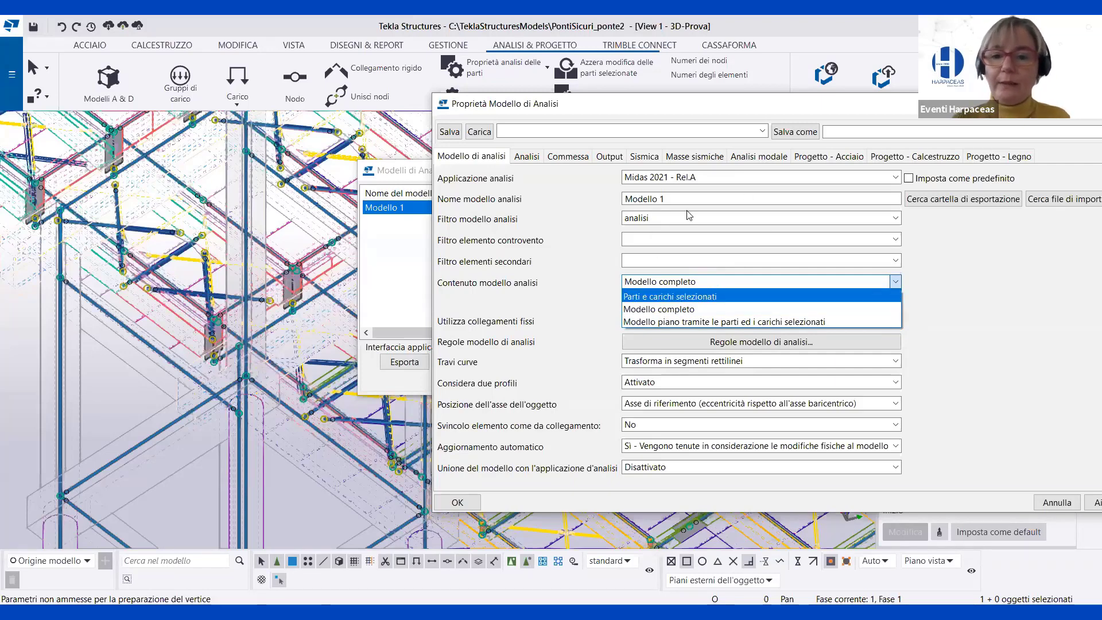
{"action": "left_click", "coordinate": [680, 285]}
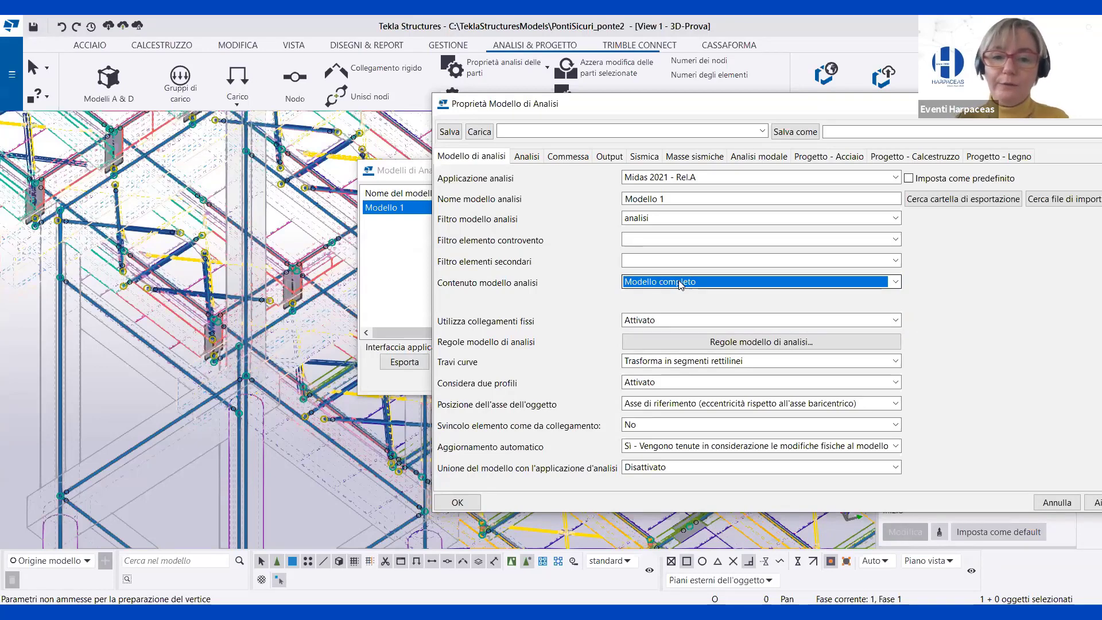
{"action": "left_click_drag", "start_coordinate": [678, 101], "coordinate": [694, 75]}
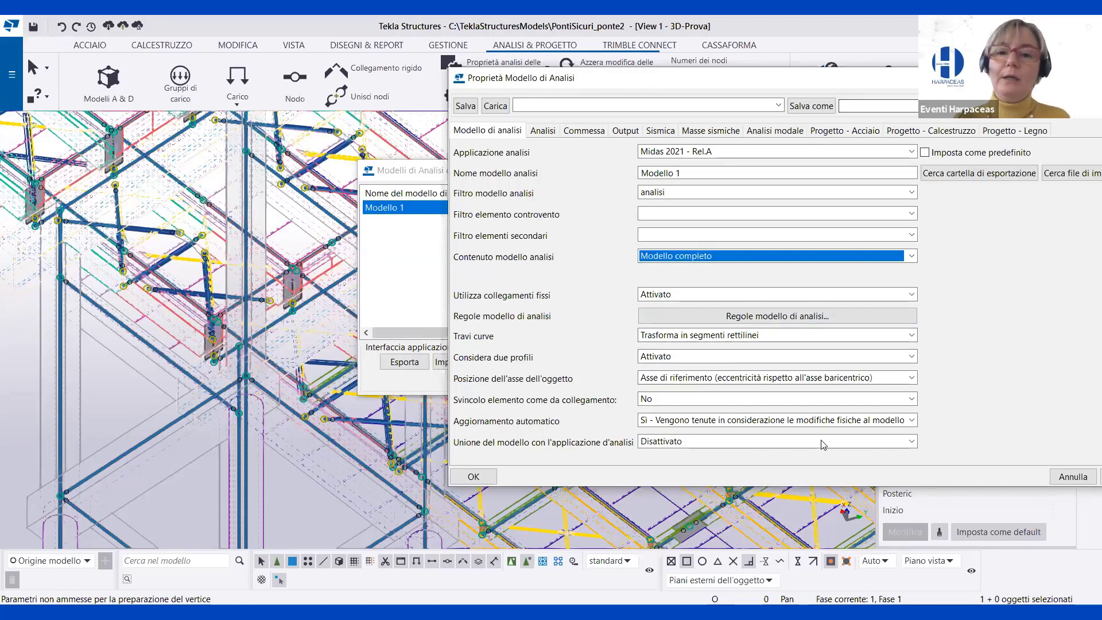
{"action": "left_click_drag", "start_coordinate": [703, 79], "coordinate": [705, 82]}
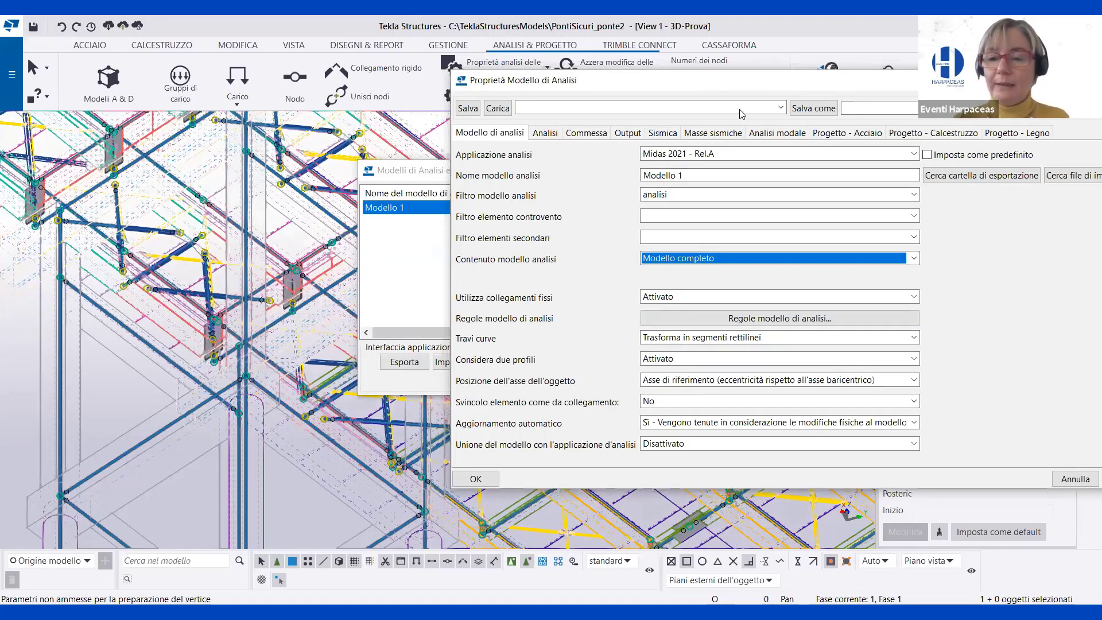
{"action": "left_click_drag", "start_coordinate": [740, 113], "coordinate": [827, 153]}
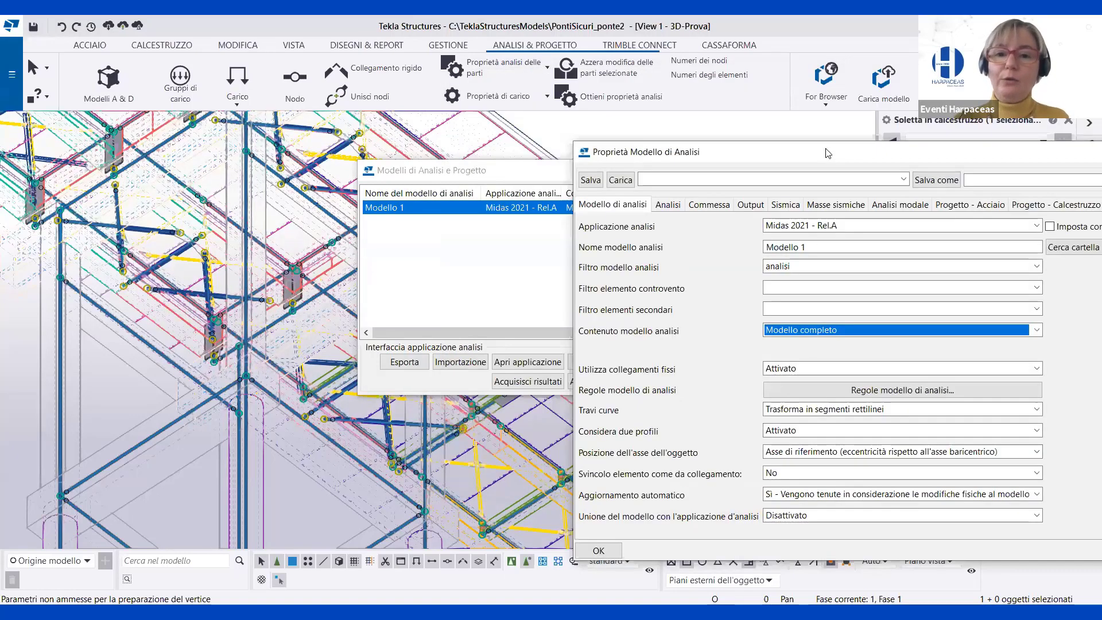
Browse the part types available for analysis properties and bring the analysis model list clear of the bridge view.
{"action": "left_click", "coordinate": [509, 72]}
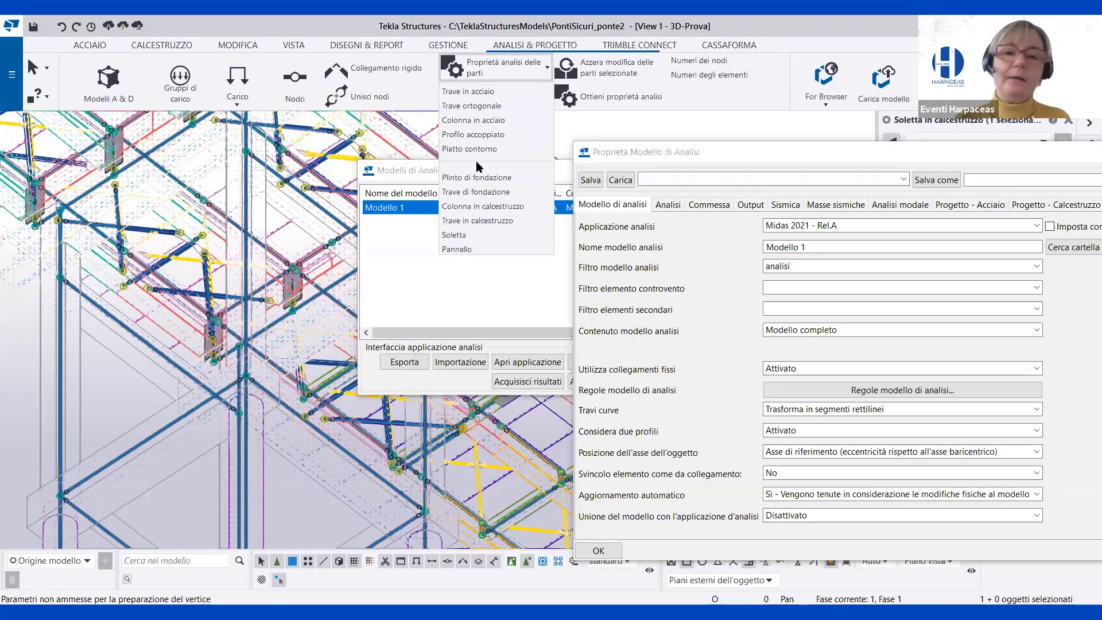
{"action": "left_click", "coordinate": [489, 171]}
{"action": "left_click_drag", "start_coordinate": [491, 176], "coordinate": [684, 175]}
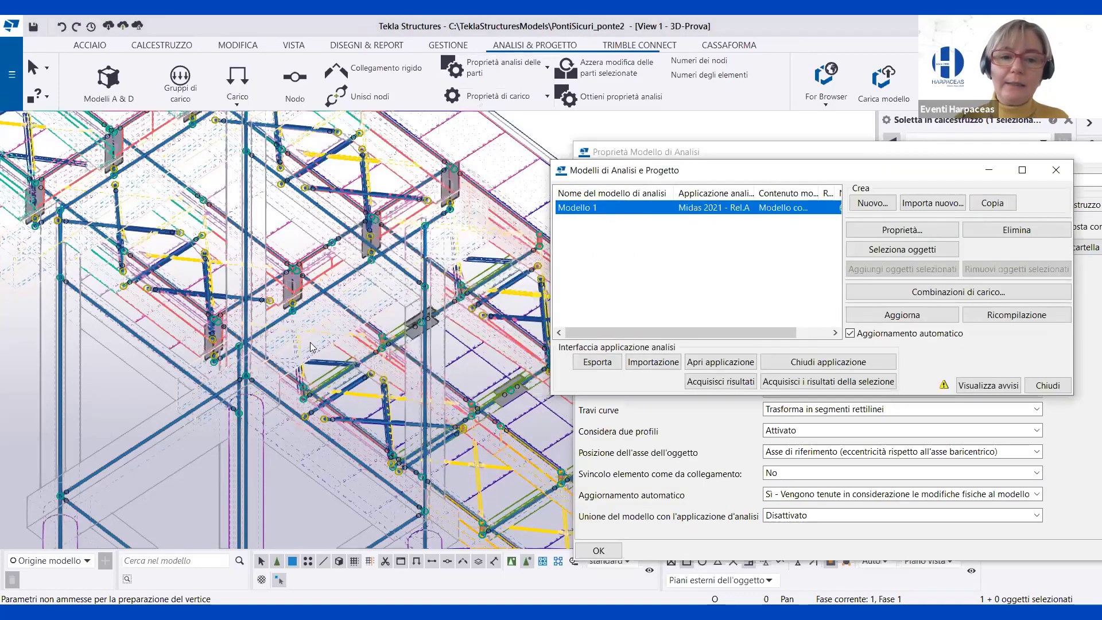
Open the analysis properties of a crossbeam's analysis bar, review its Posizione and Analisi settings, and cancel without changes.
{"action": "scroll", "coordinate": [380, 380], "scroll_direction": "up", "scroll_amount": 4}
{"action": "scroll", "coordinate": [385, 369], "scroll_direction": "up", "scroll_amount": 2}
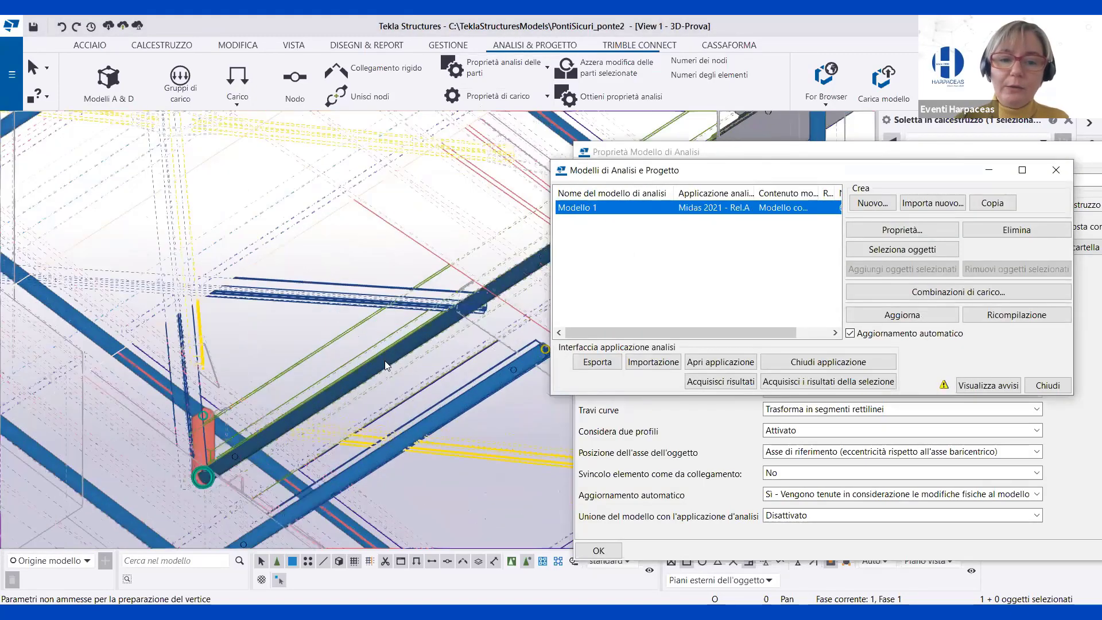
{"action": "right_click", "coordinate": [338, 395]}
{"action": "left_click", "coordinate": [379, 420]}
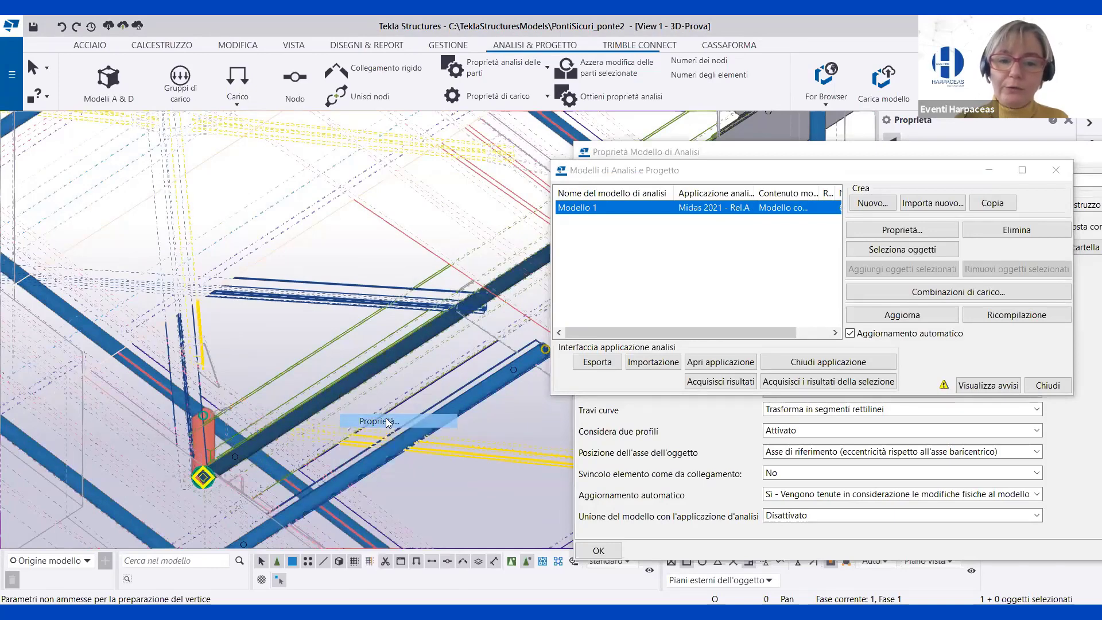
{"action": "left_click", "coordinate": [925, 247]}
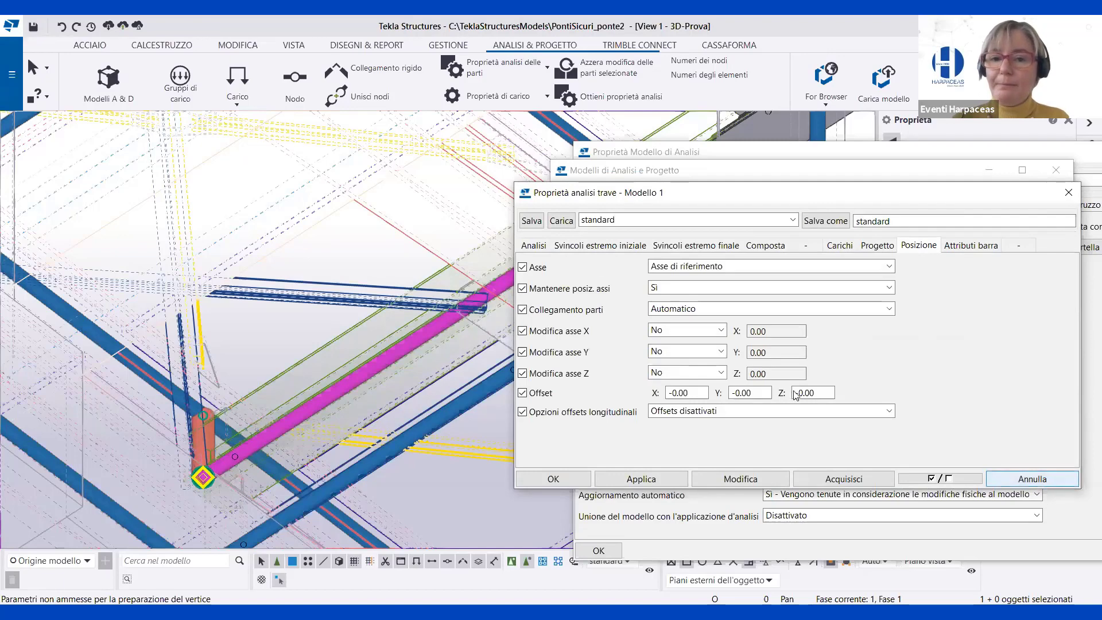
{"action": "left_click", "coordinate": [531, 246]}
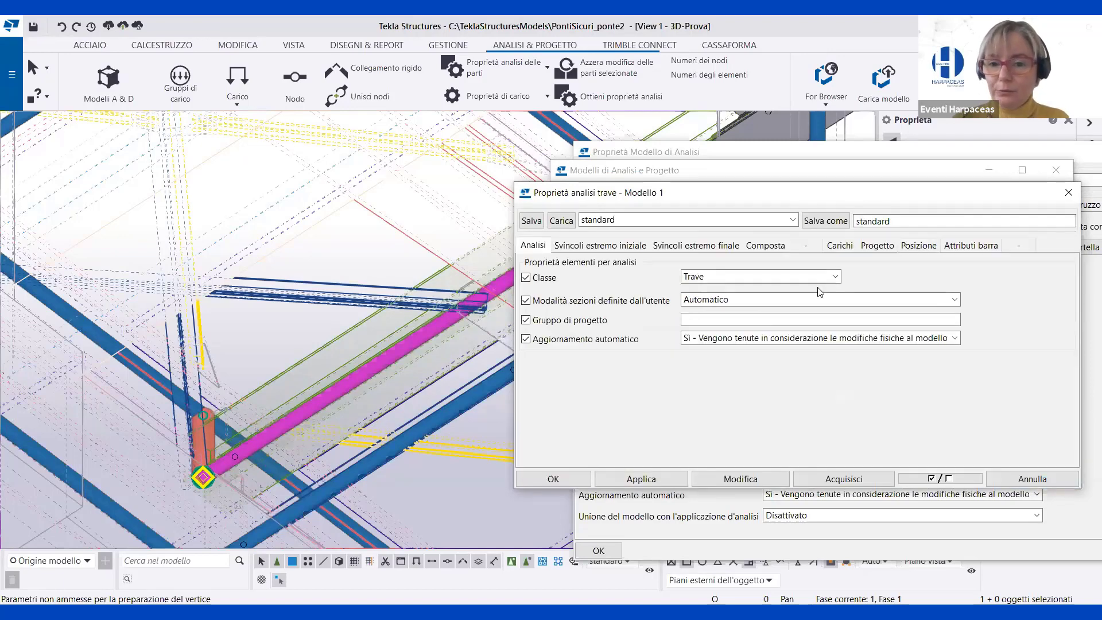
{"action": "left_click", "coordinate": [1045, 479]}
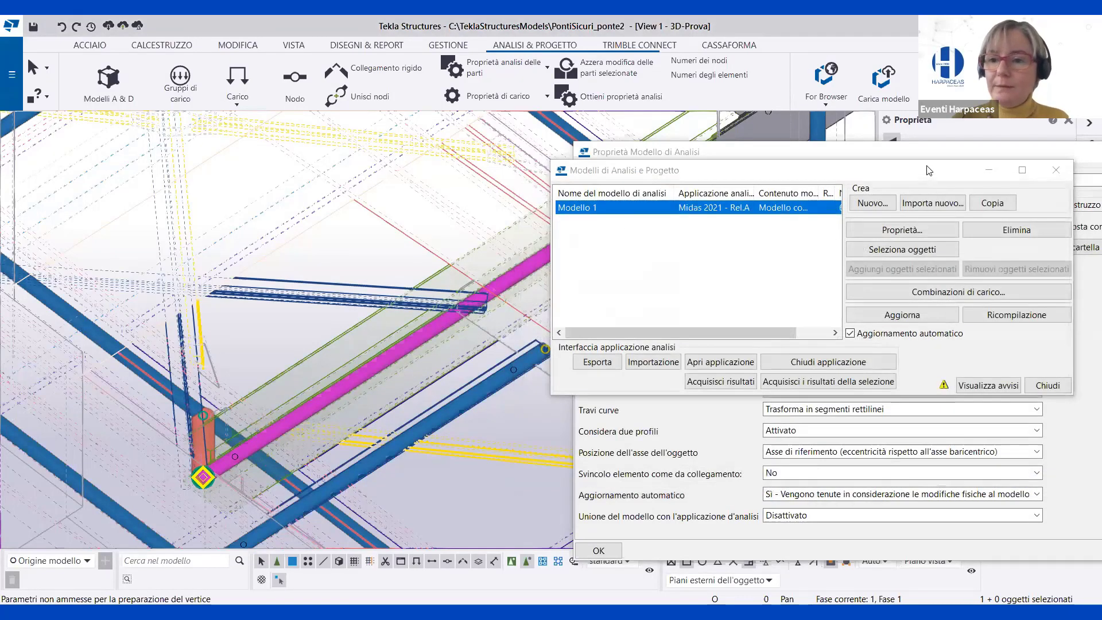
Close and reopen the list of analysis and design models, and view the overall analysis model of the bridge.
{"action": "left_click_drag", "start_coordinate": [916, 172], "coordinate": [815, 180]}
{"action": "left_click", "coordinate": [952, 177]}
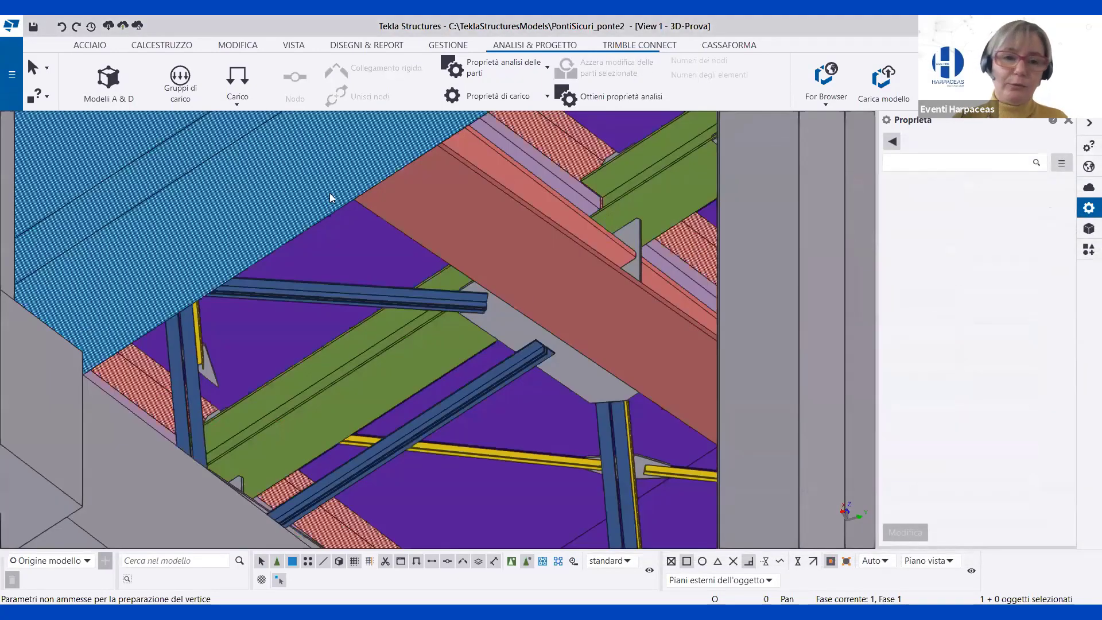
{"action": "left_click", "coordinate": [109, 80]}
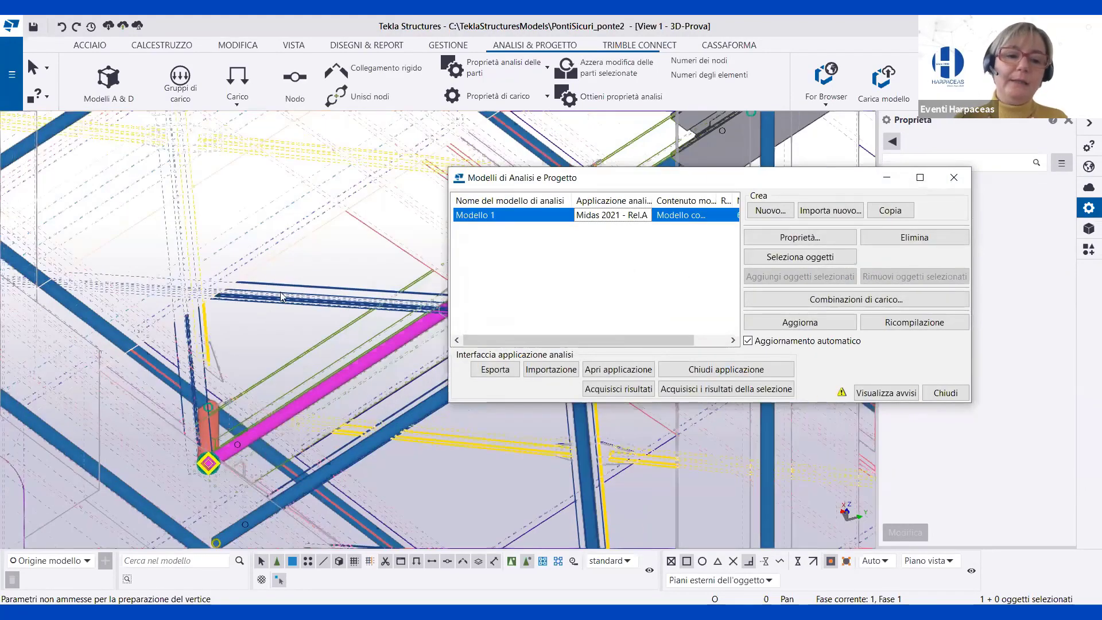
{"action": "scroll", "coordinate": [335, 245], "scroll_direction": "down", "scroll_amount": 10}
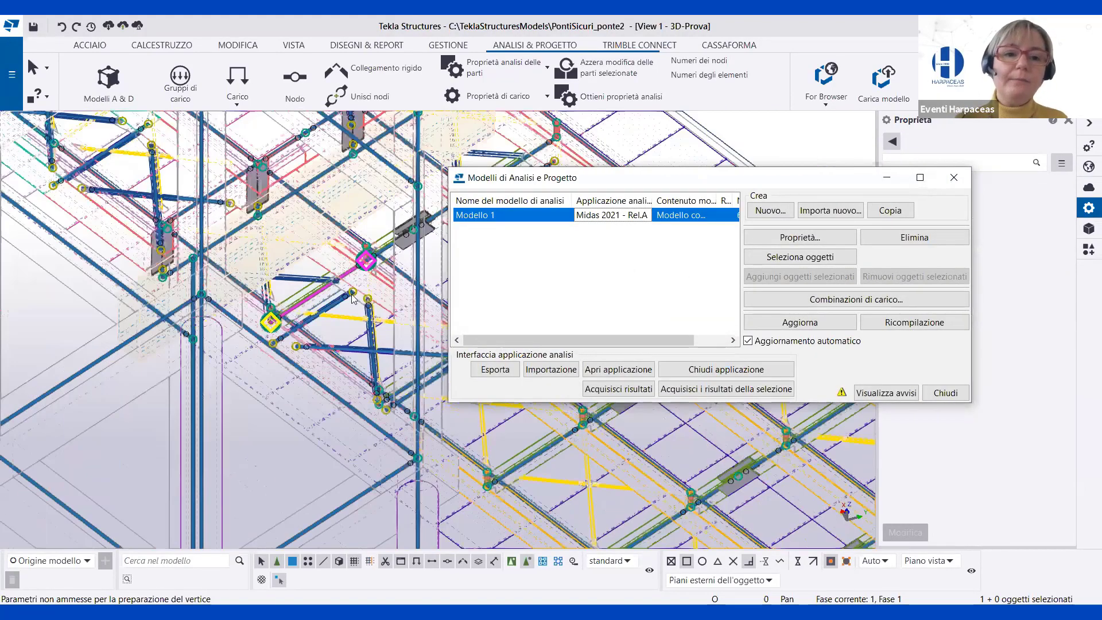
{"action": "middle_click_drag", "start_coordinate": [277, 337], "coordinate": [367, 445]}
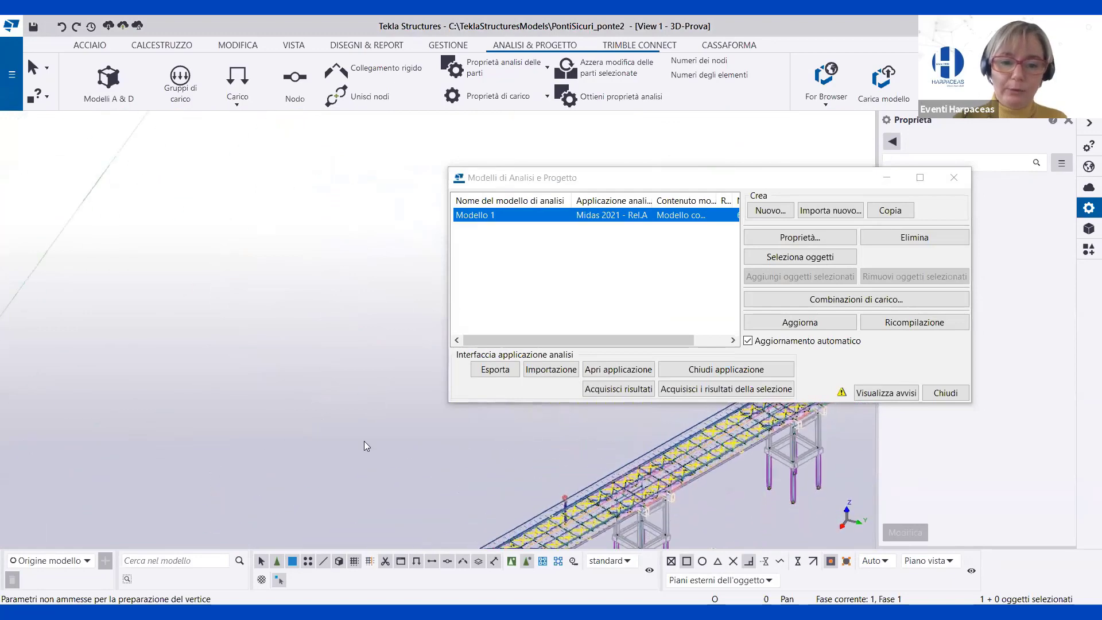
Examine the analysis model at the bridge end, from the abutment supports to the rigid link between a crossbeam and a longitudinal beam.
{"action": "middle_click_drag", "start_coordinate": [373, 493], "coordinate": [267, 319]}
{"action": "scroll", "coordinate": [267, 318], "scroll_direction": "up", "scroll_amount": 10}
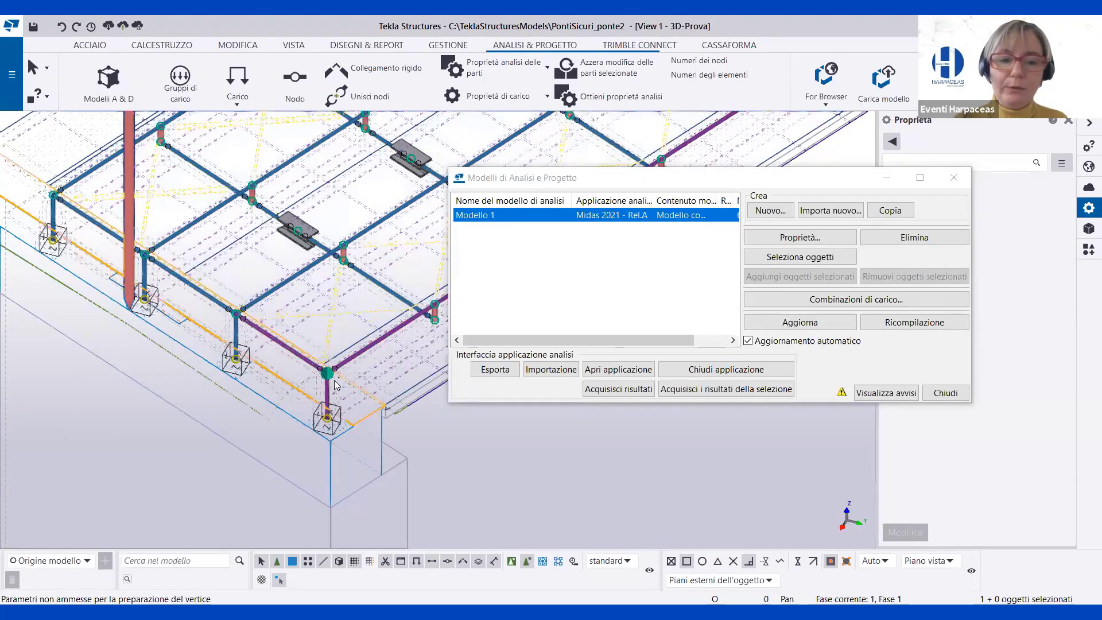
{"action": "scroll", "coordinate": [333, 388], "scroll_direction": "up", "scroll_amount": 3}
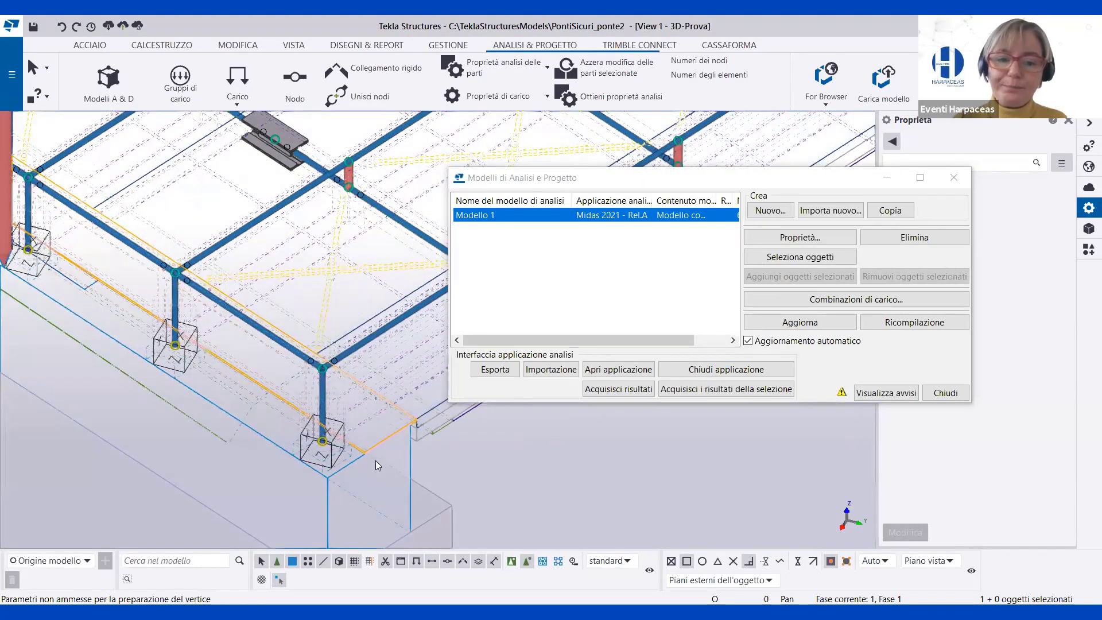
{"action": "middle_click_drag", "start_coordinate": [372, 235], "coordinate": [318, 388]}
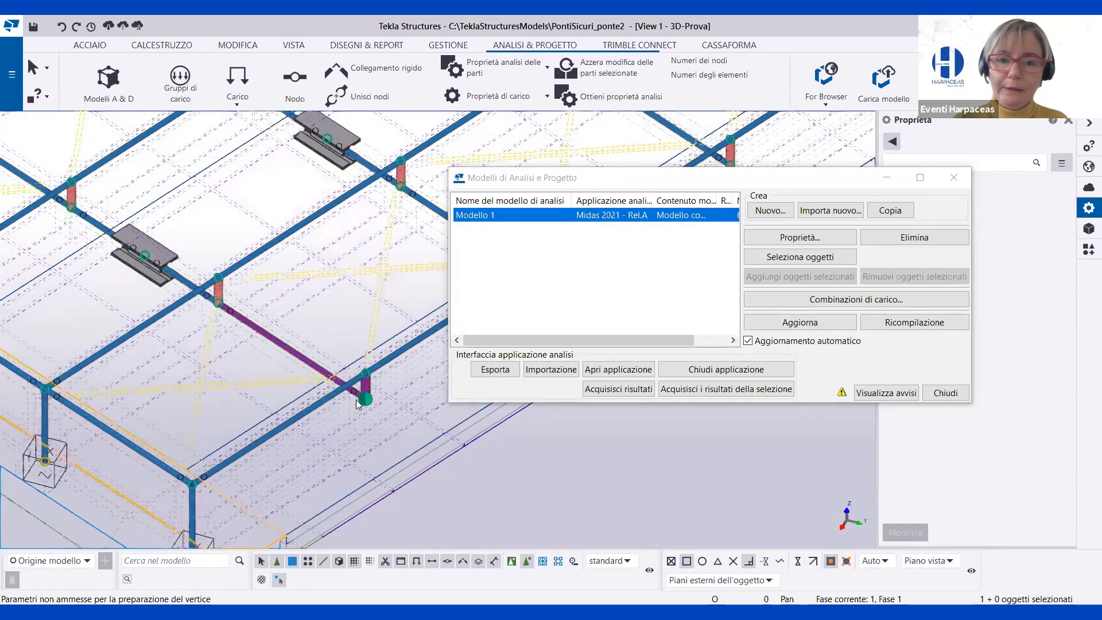
{"action": "scroll", "coordinate": [228, 283], "scroll_direction": "up", "scroll_amount": 5}
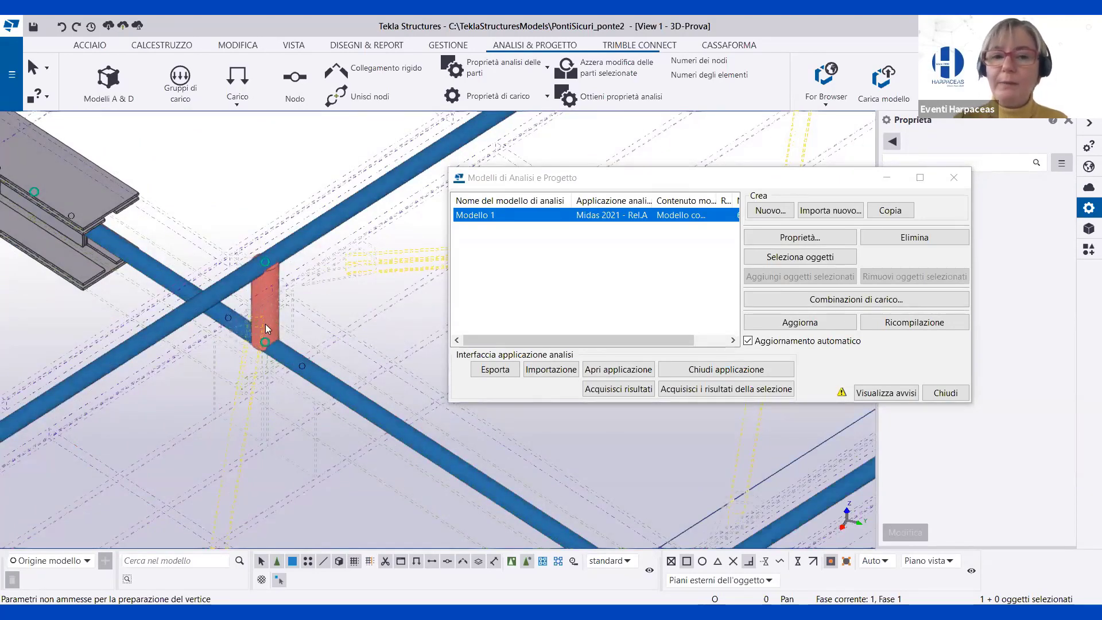
{"action": "scroll", "coordinate": [240, 376], "scroll_direction": "down", "scroll_amount": 4}
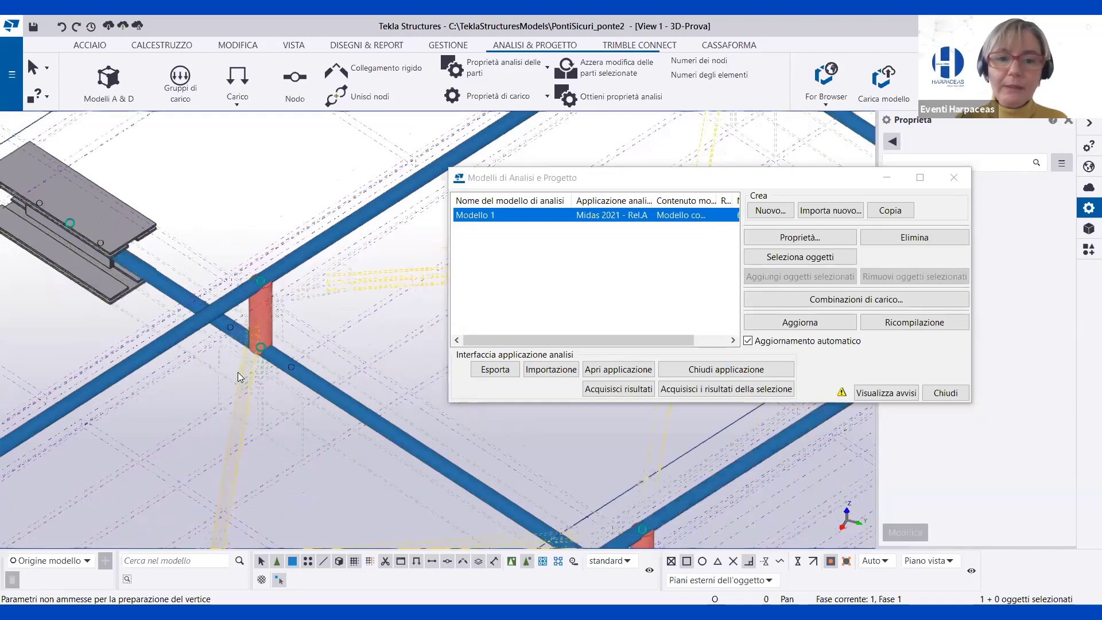
{"action": "scroll", "coordinate": [240, 377], "scroll_direction": "down", "scroll_amount": 5}
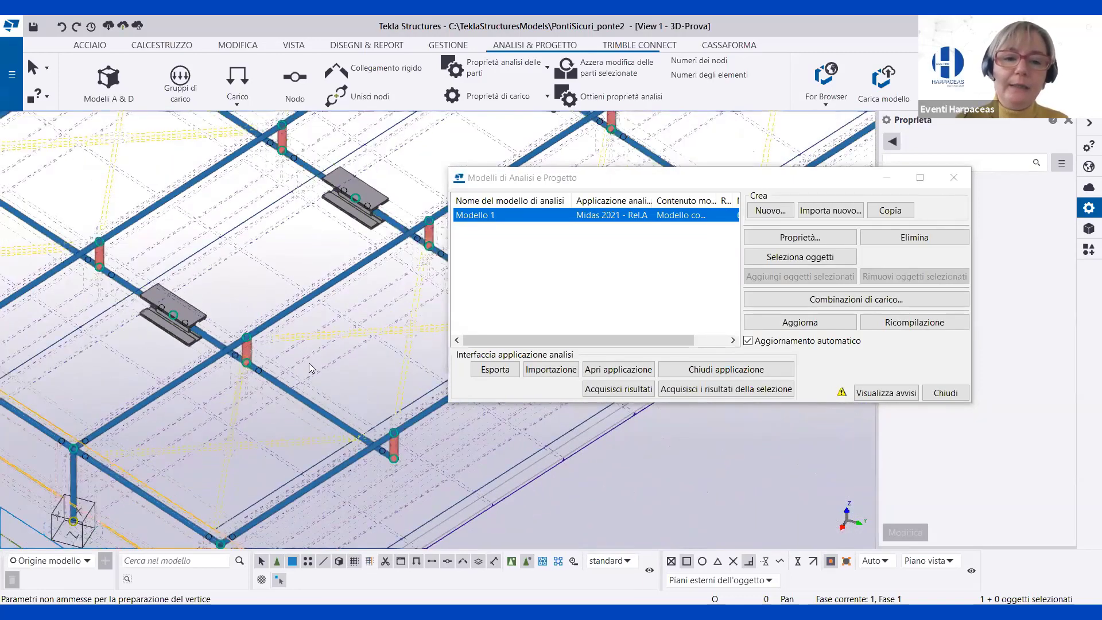
Inspect the rigid links along the edge of the deck's analysis grid, and close the list of analysis and design models.
{"action": "middle_click_drag", "start_coordinate": [249, 369], "coordinate": [272, 419]}
{"action": "scroll", "coordinate": [351, 337], "scroll_direction": "up", "scroll_amount": 8}
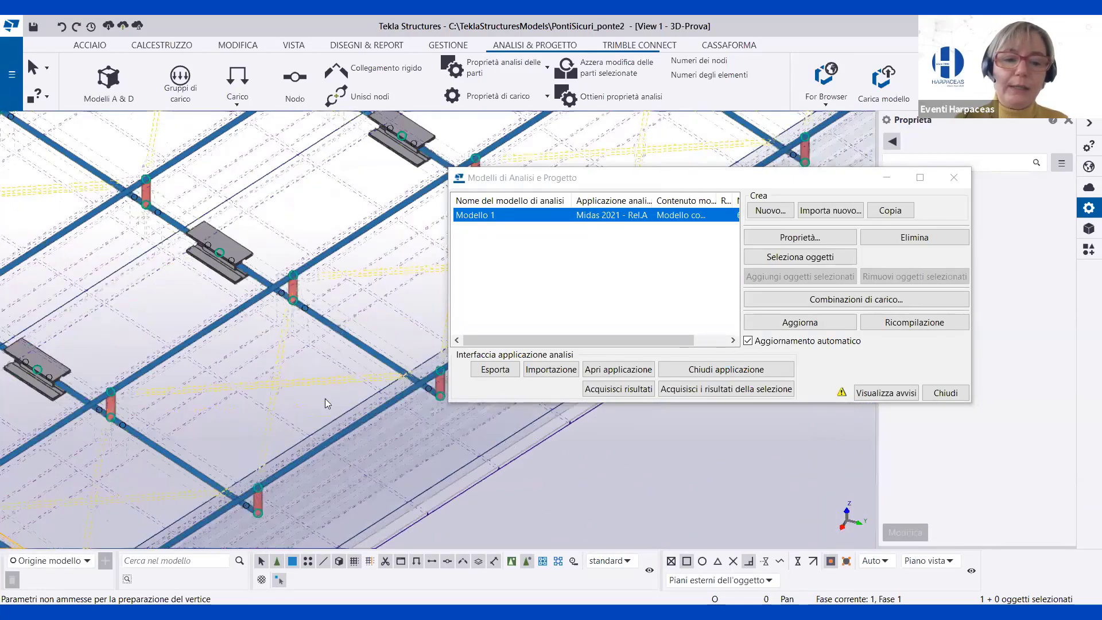
{"action": "scroll", "coordinate": [351, 337], "scroll_direction": "down", "scroll_amount": 5}
{"action": "scroll", "coordinate": [422, 337], "scroll_direction": "up", "scroll_amount": 5}
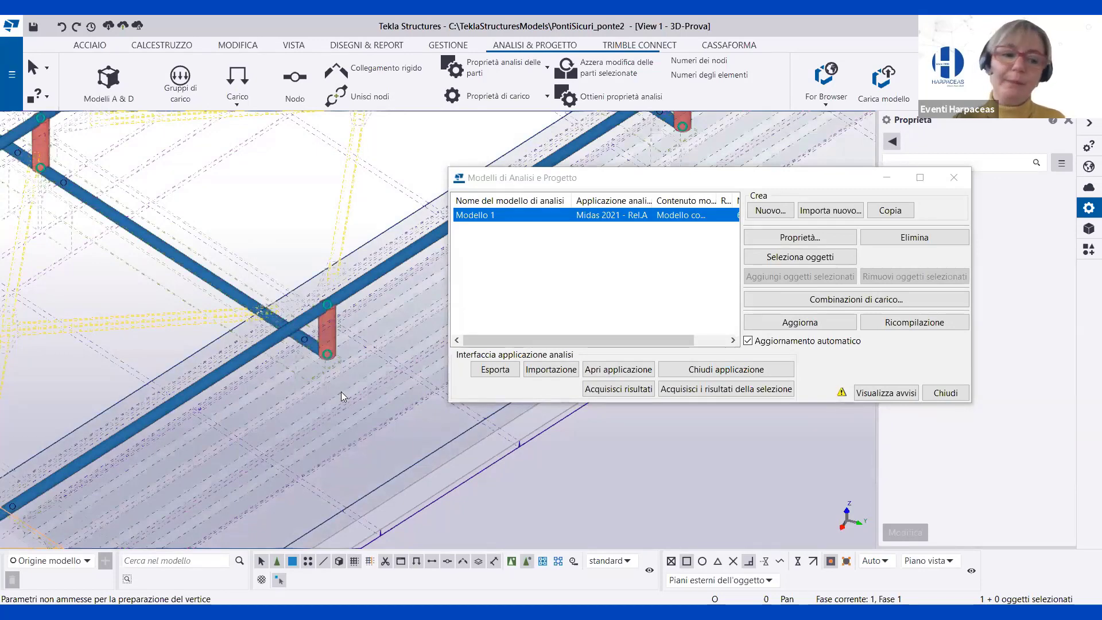
{"action": "scroll", "coordinate": [348, 443], "scroll_direction": "down", "scroll_amount": 2}
{"action": "scroll", "coordinate": [348, 443], "scroll_direction": "down", "scroll_amount": 4}
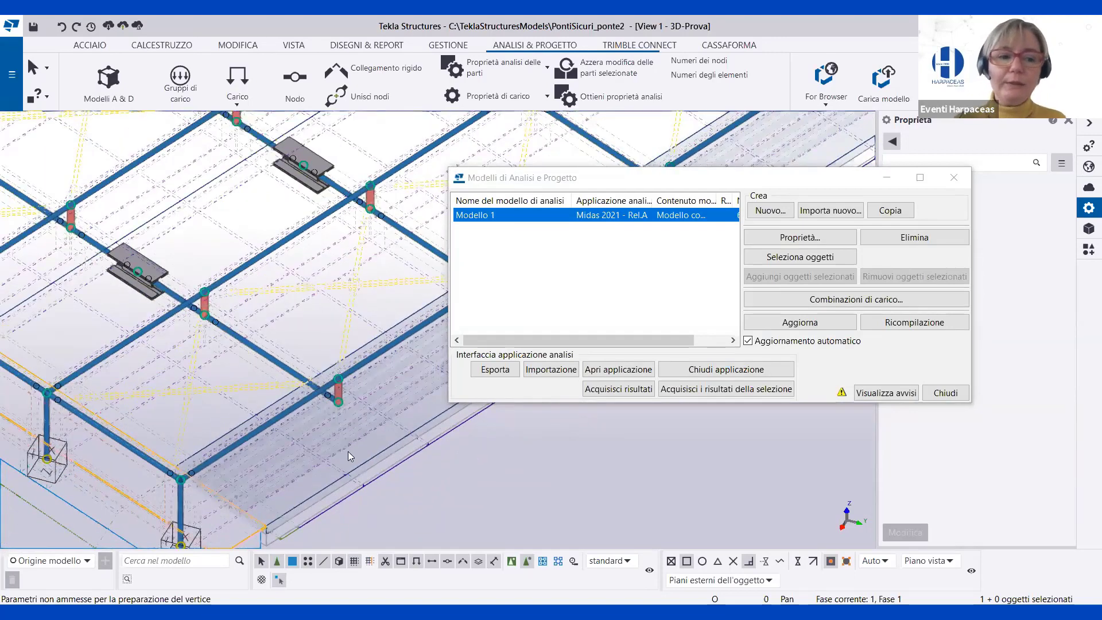
{"action": "scroll", "coordinate": [400, 489], "scroll_direction": "down", "scroll_amount": 4}
{"action": "scroll", "coordinate": [407, 489], "scroll_direction": "down", "scroll_amount": 2}
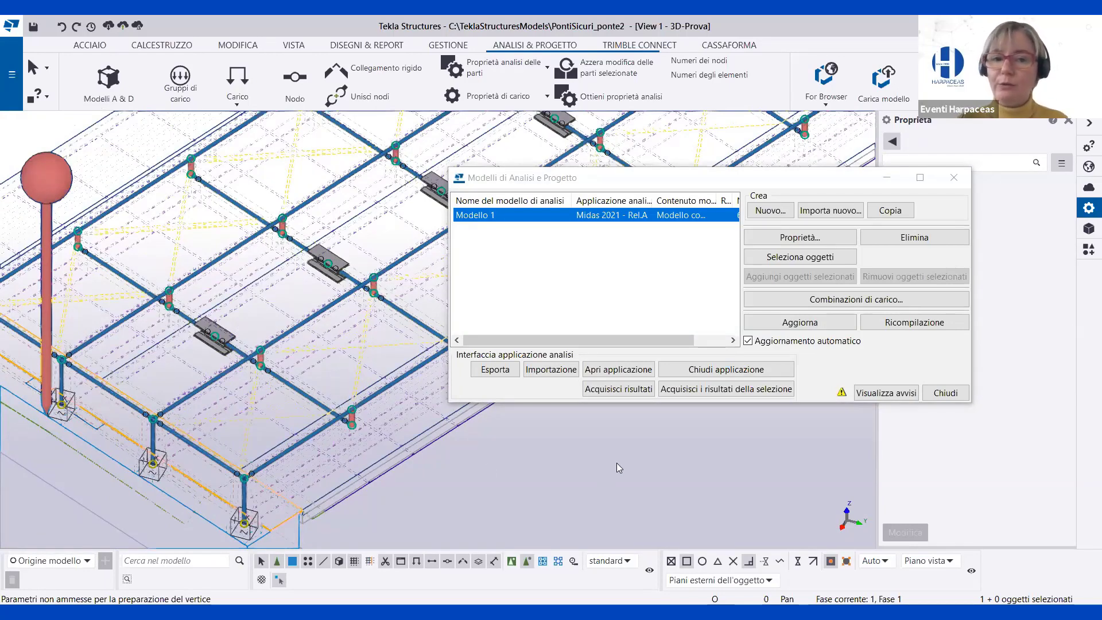
{"action": "left_click", "coordinate": [944, 393]}
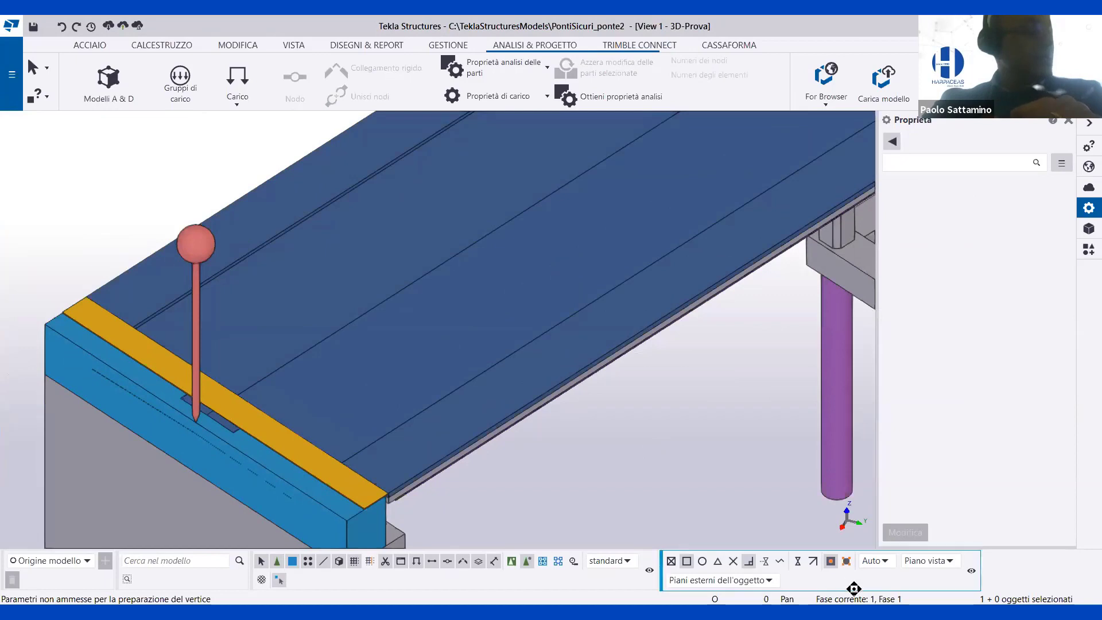
{"action": "left_click", "coordinate": [872, 613]}
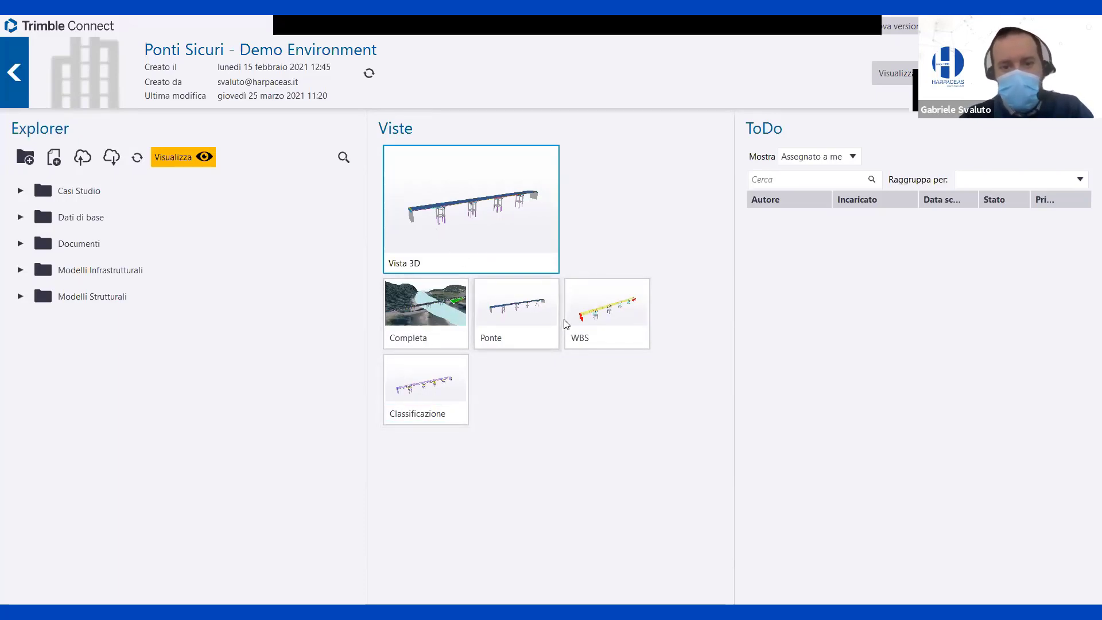
In Trimble Connect's Ponti Sicuri - Demo Environment project, review the contents of the Modelli Strutturali and Modelli Infrastrutturali folders and collapse them again.
{"action": "left_click", "coordinate": [20, 296]}
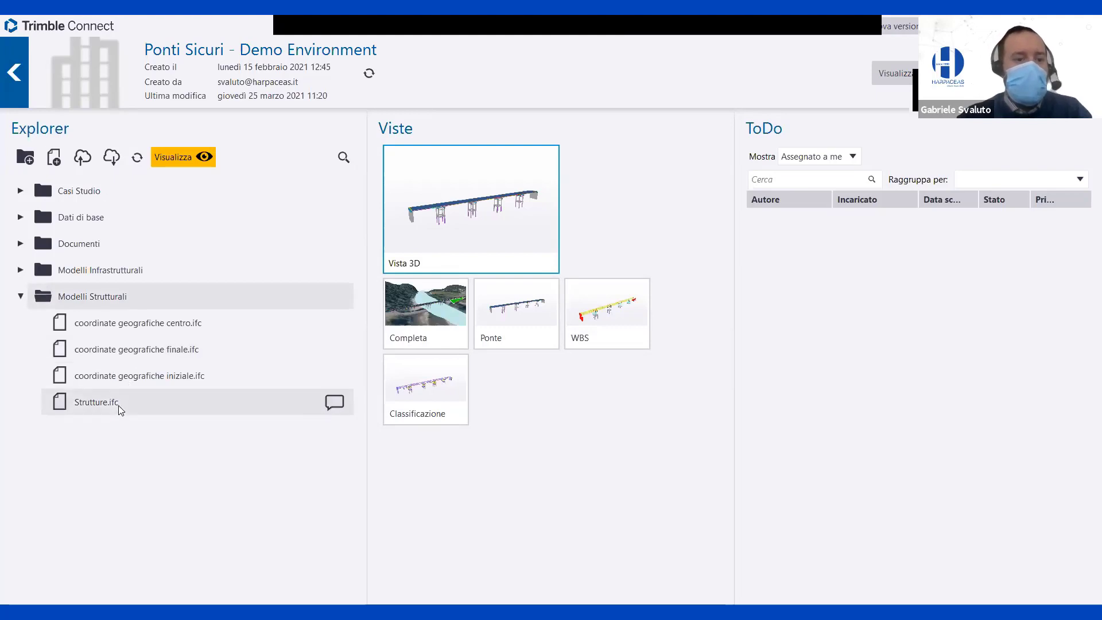
{"action": "left_click", "coordinate": [20, 270]}
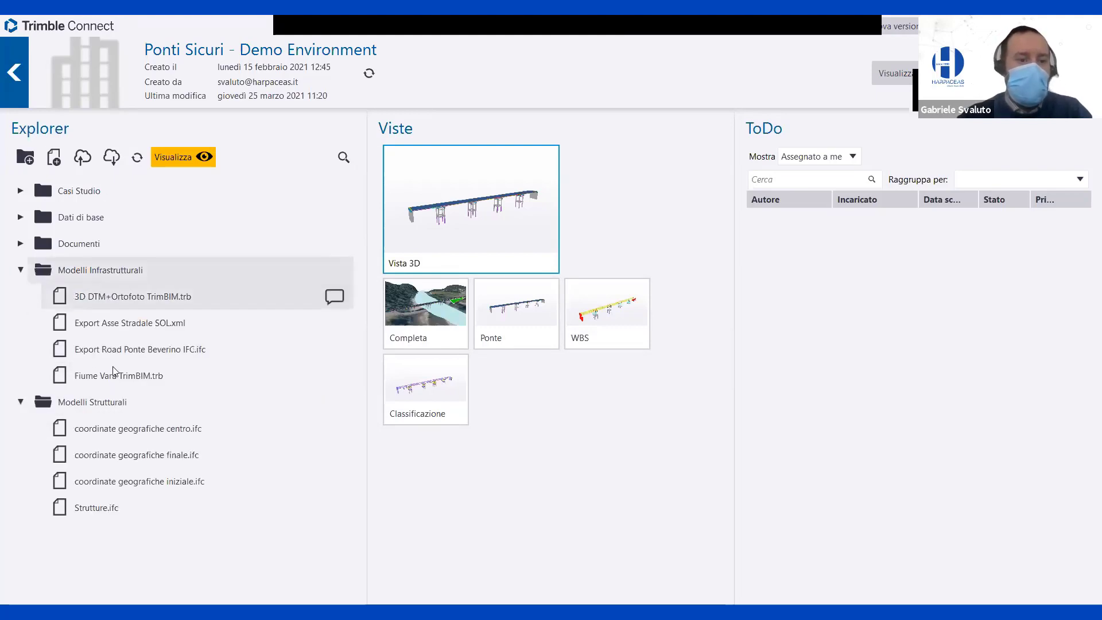
{"action": "left_click", "coordinate": [22, 273]}
{"action": "left_click", "coordinate": [20, 297]}
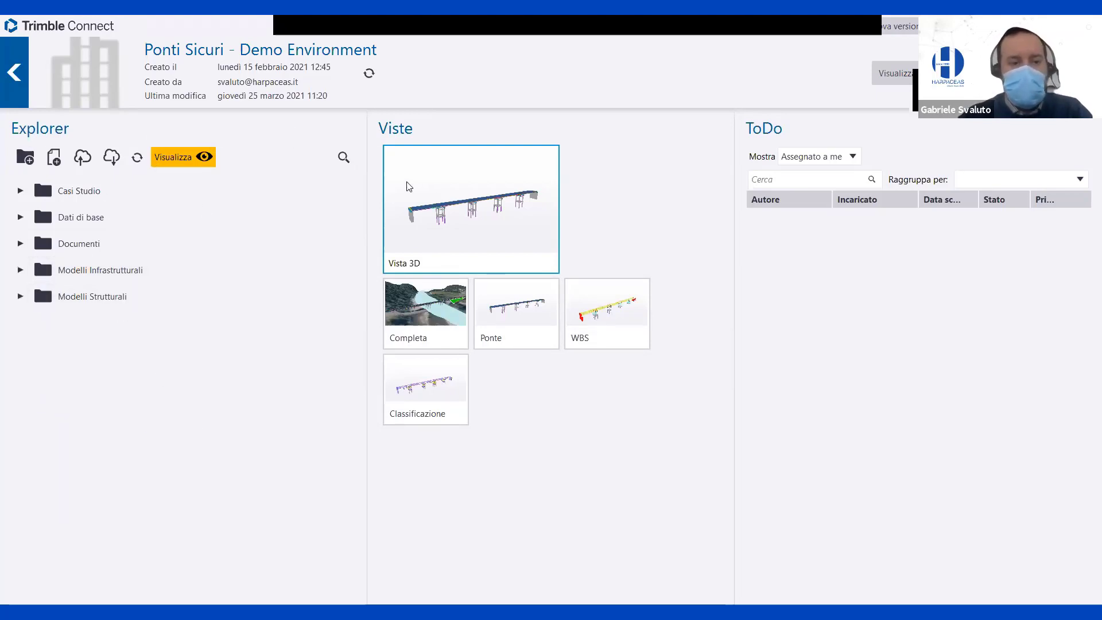
Open the project's 3D view, load the saved view Completa, and look over the bridge within the terrain and river.
{"action": "left_click", "coordinate": [503, 202]}
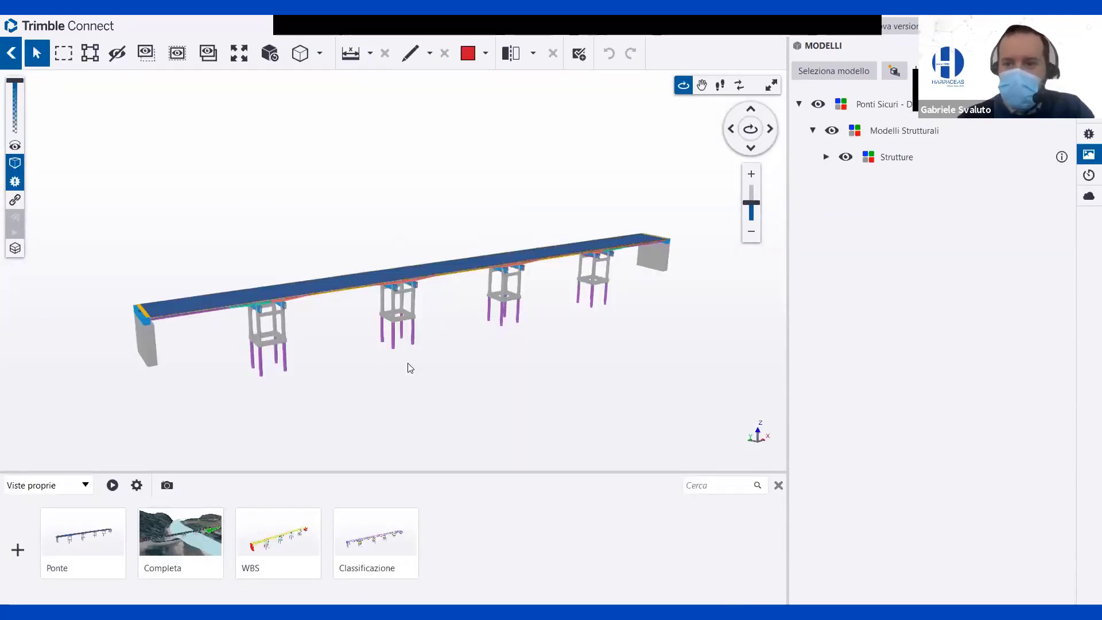
{"action": "left_click", "coordinate": [195, 530]}
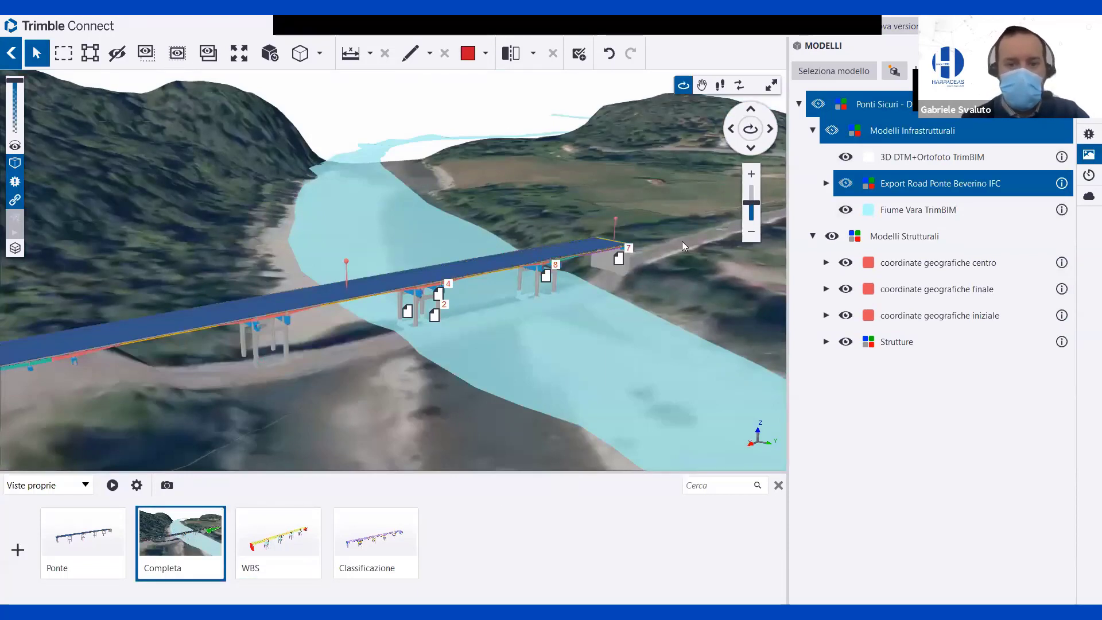
{"action": "left_click_drag", "start_coordinate": [638, 237], "coordinate": [537, 267]}
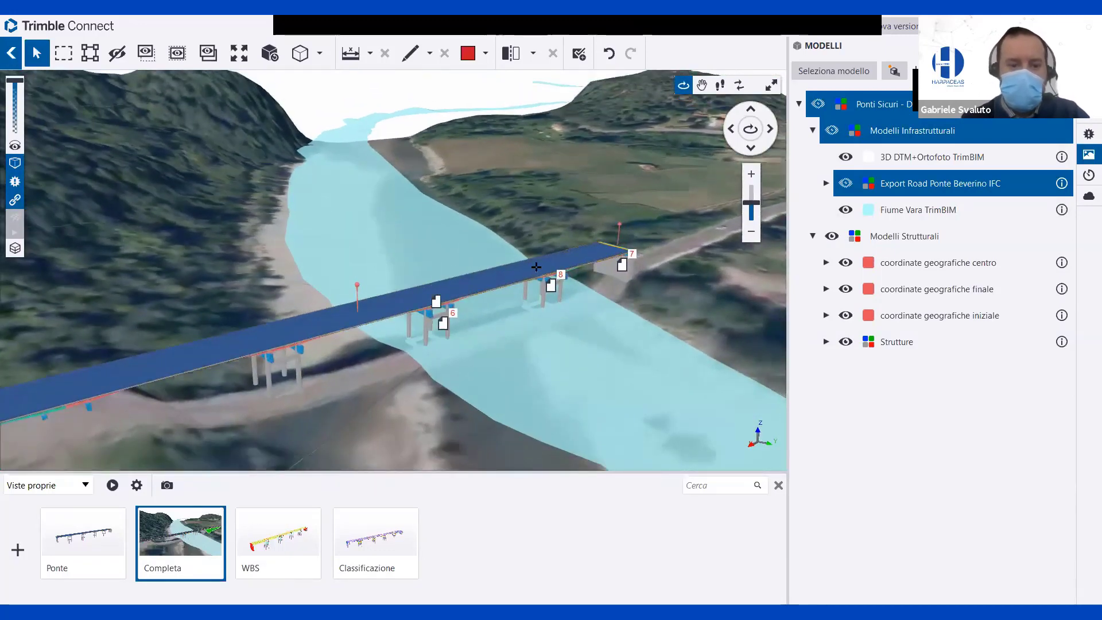
{"action": "scroll", "coordinate": [536, 267], "scroll_direction": "down", "scroll_amount": 3}
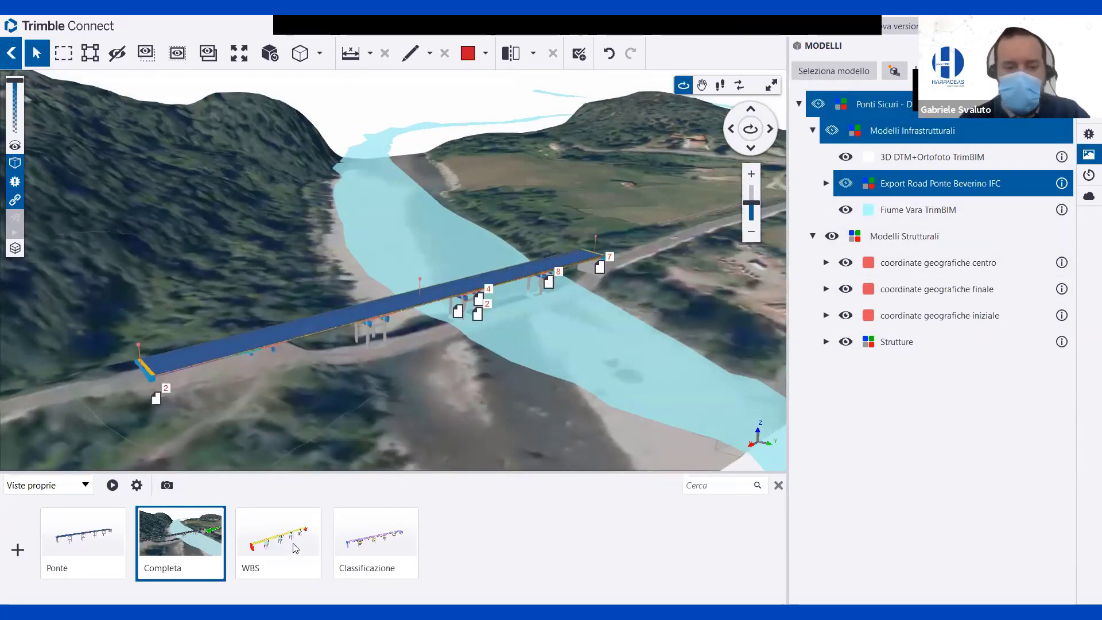
Load the saved view Ponte and switch to Document Controller, placing its window and the bridge so both can be seen.
{"action": "left_click", "coordinate": [96, 542]}
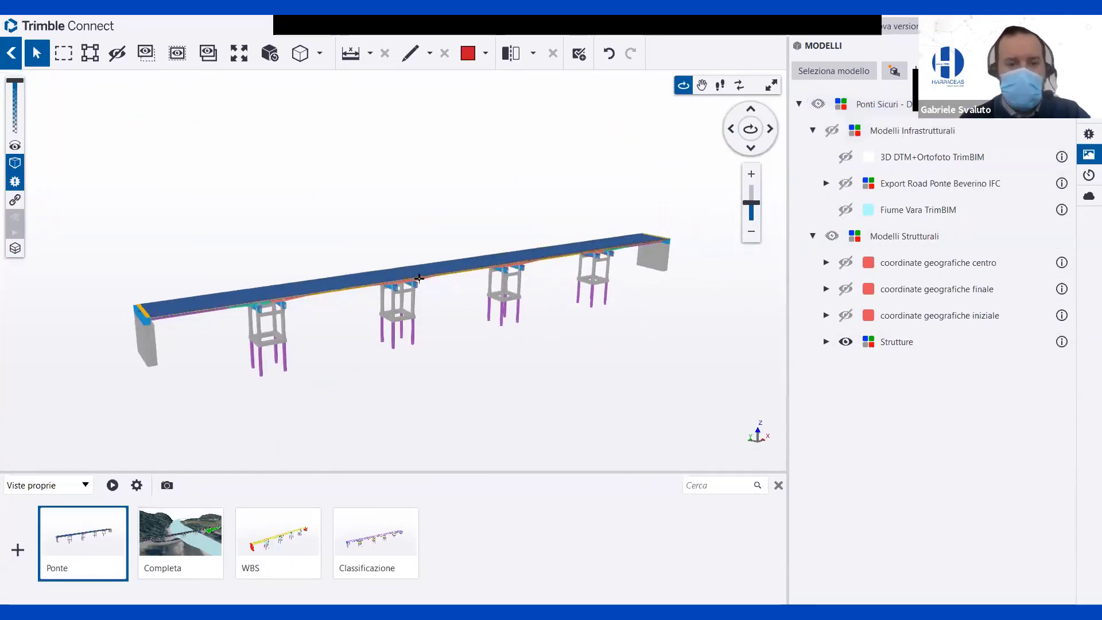
{"action": "left_click_drag", "start_coordinate": [419, 277], "coordinate": [441, 281]}
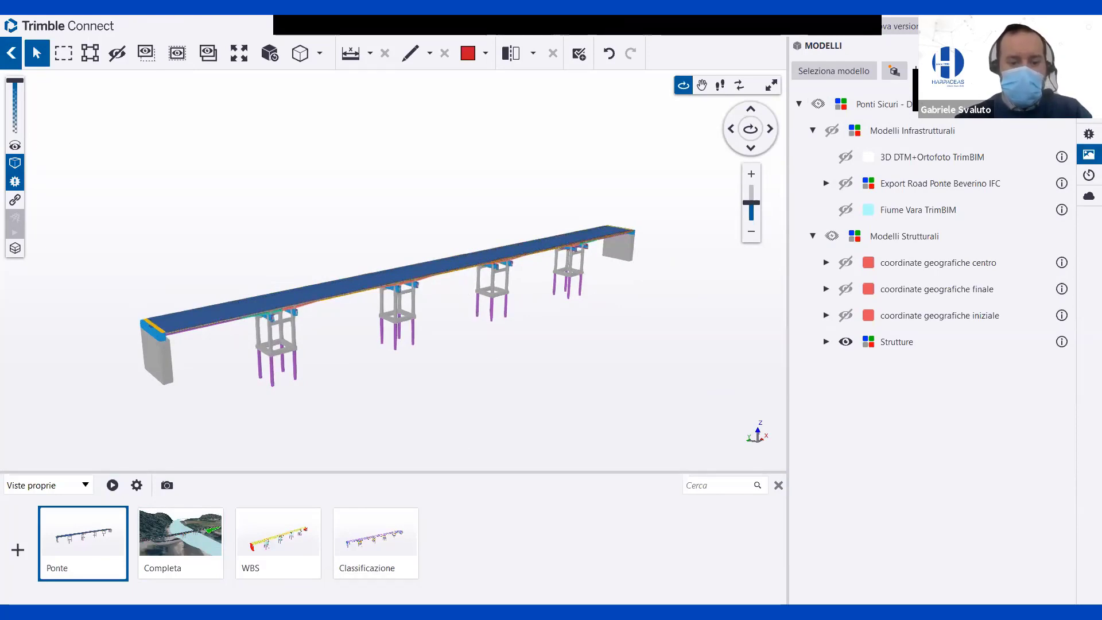
{"action": "key", "text": "alt+Tab"}
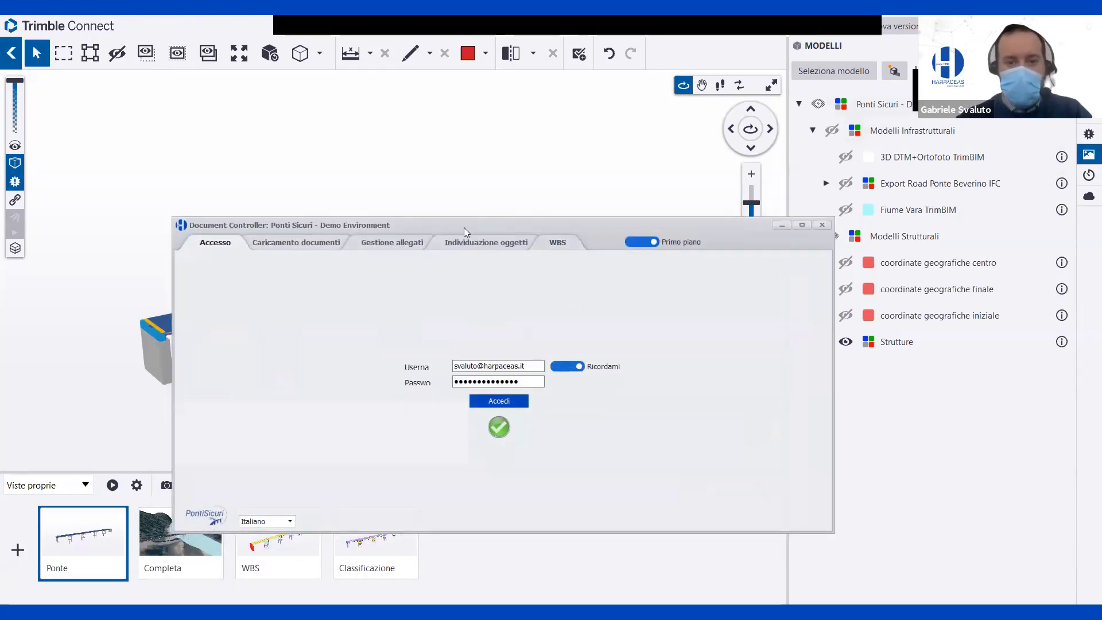
{"action": "left_click_drag", "start_coordinate": [467, 226], "coordinate": [736, 267]}
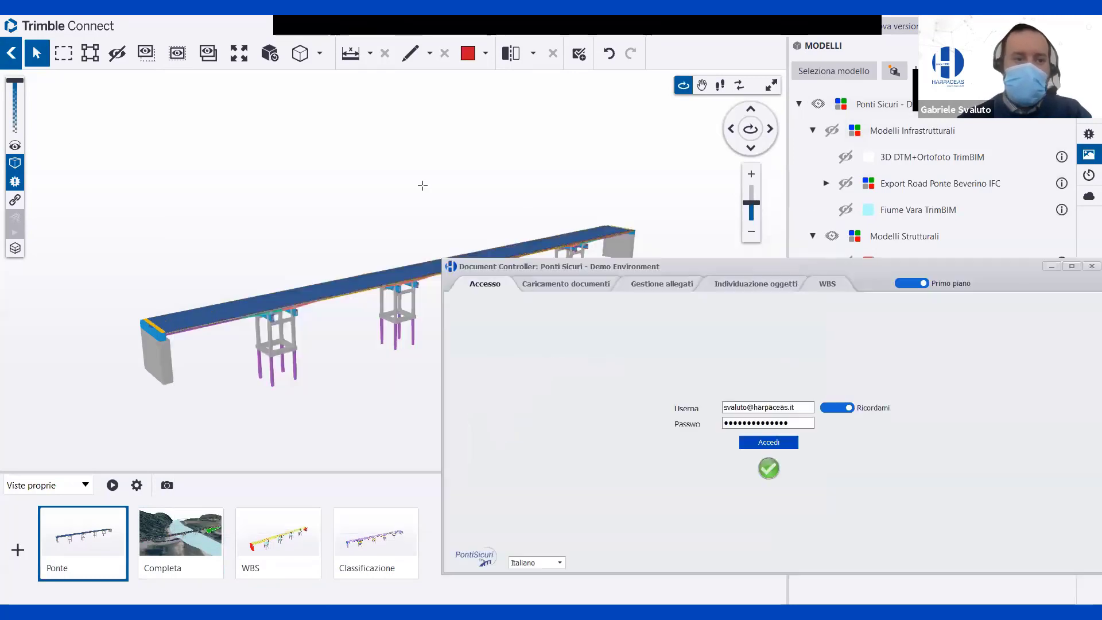
{"action": "middle_click_drag", "start_coordinate": [417, 171], "coordinate": [381, 71]}
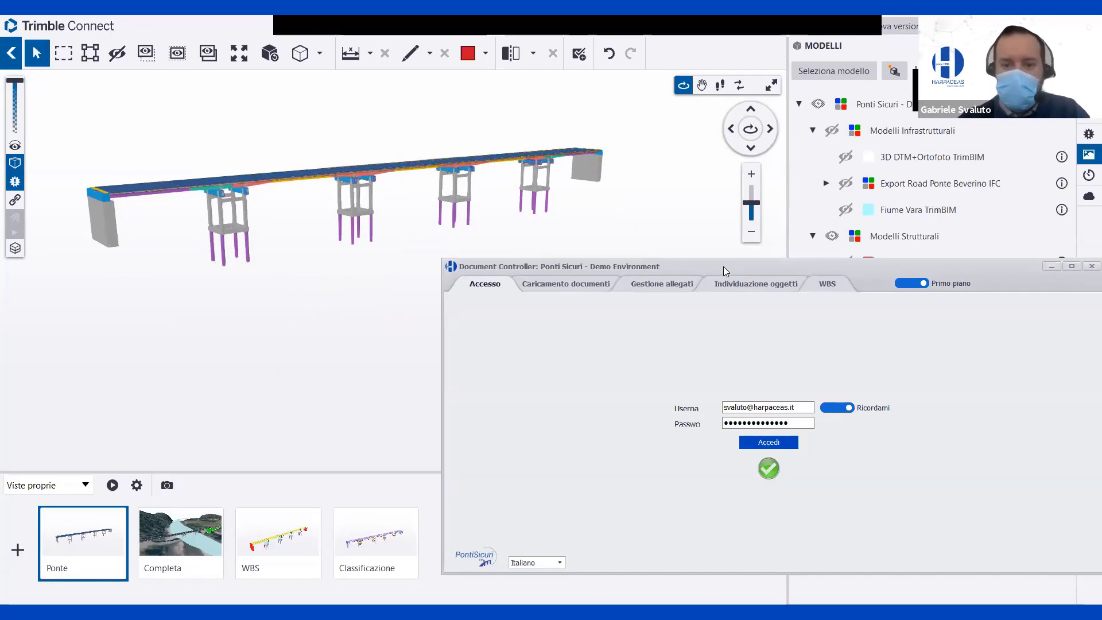
{"action": "left_click_drag", "start_coordinate": [723, 267], "coordinate": [707, 248]}
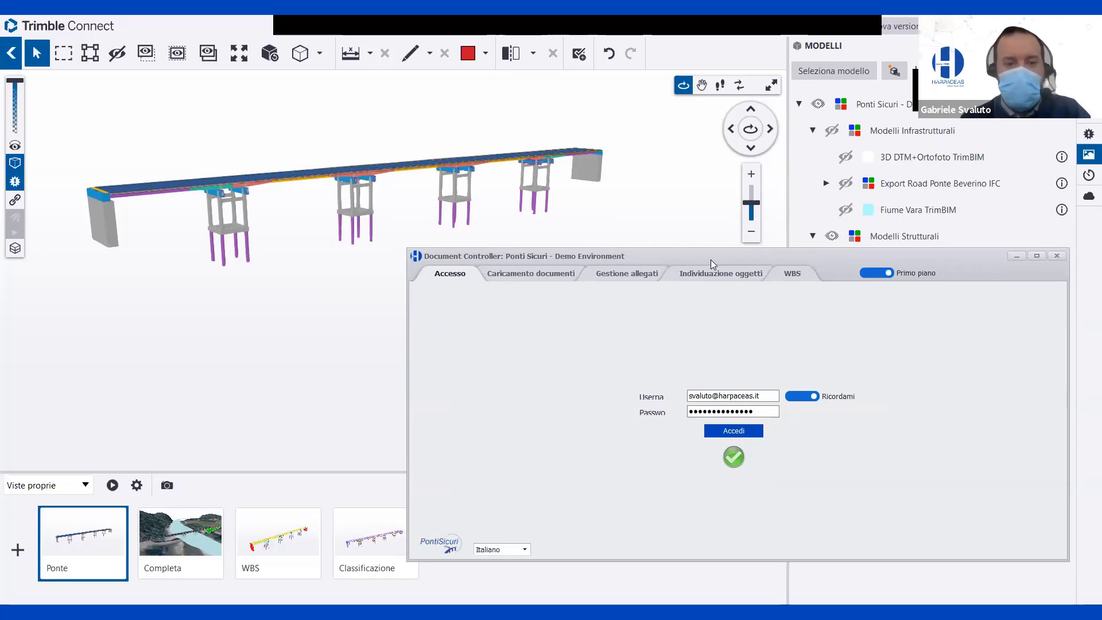
{"action": "left_click_drag", "start_coordinate": [711, 259], "coordinate": [727, 269]}
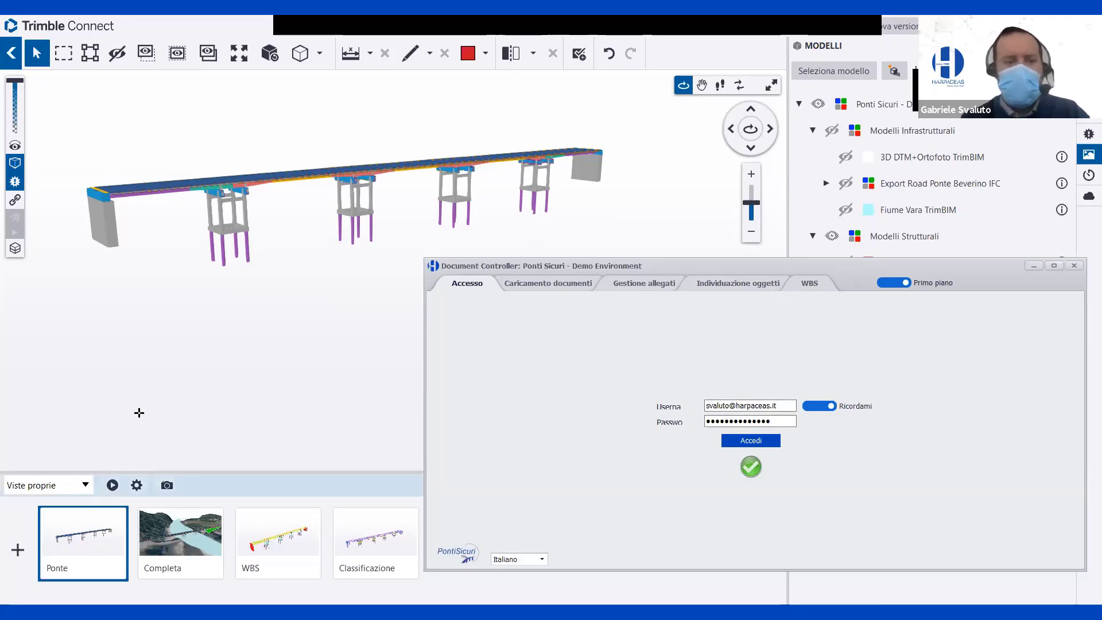
Choose all the files in Secondo Ponte\Dati\Materiali for document upload, from Acciaio Carpenteria.PNG to Saldature.PNG, including calcestruzzo.pdf.
{"action": "left_click", "coordinate": [528, 282]}
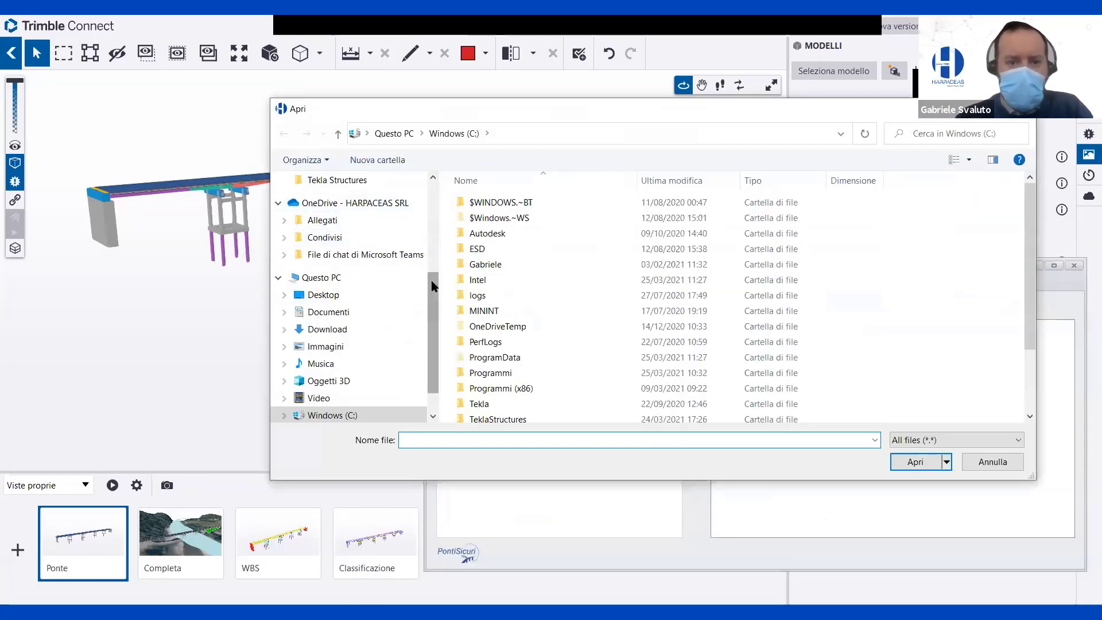
{"action": "scroll", "coordinate": [373, 299], "scroll_direction": "up", "scroll_amount": 4}
{"action": "left_click", "coordinate": [355, 295]}
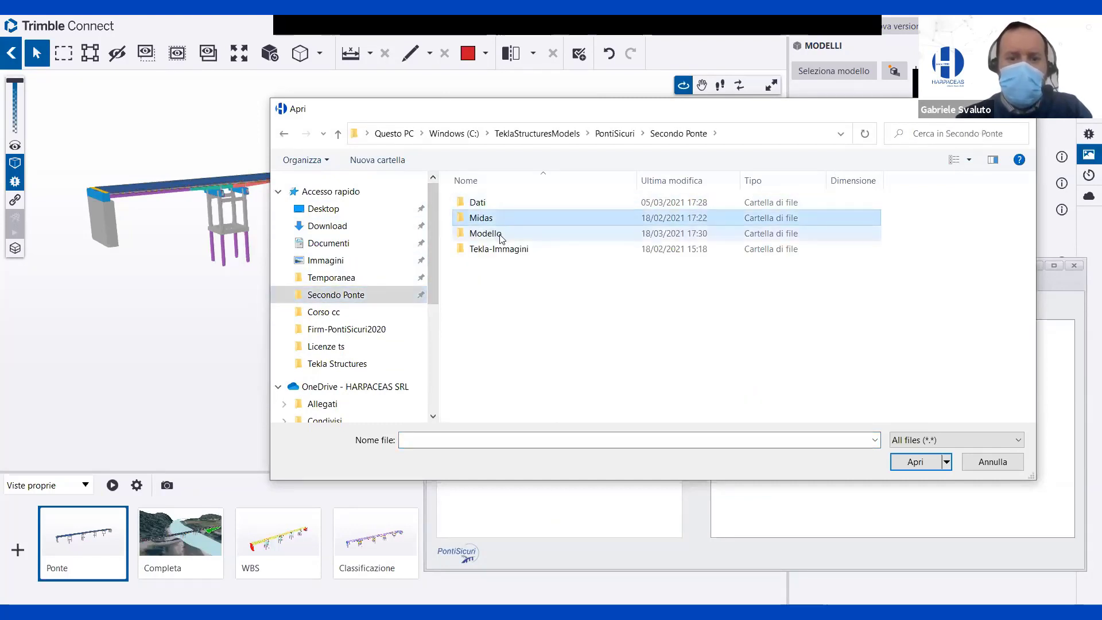
{"action": "double_click", "coordinate": [496, 205]}
{"action": "double_click", "coordinate": [497, 205]}
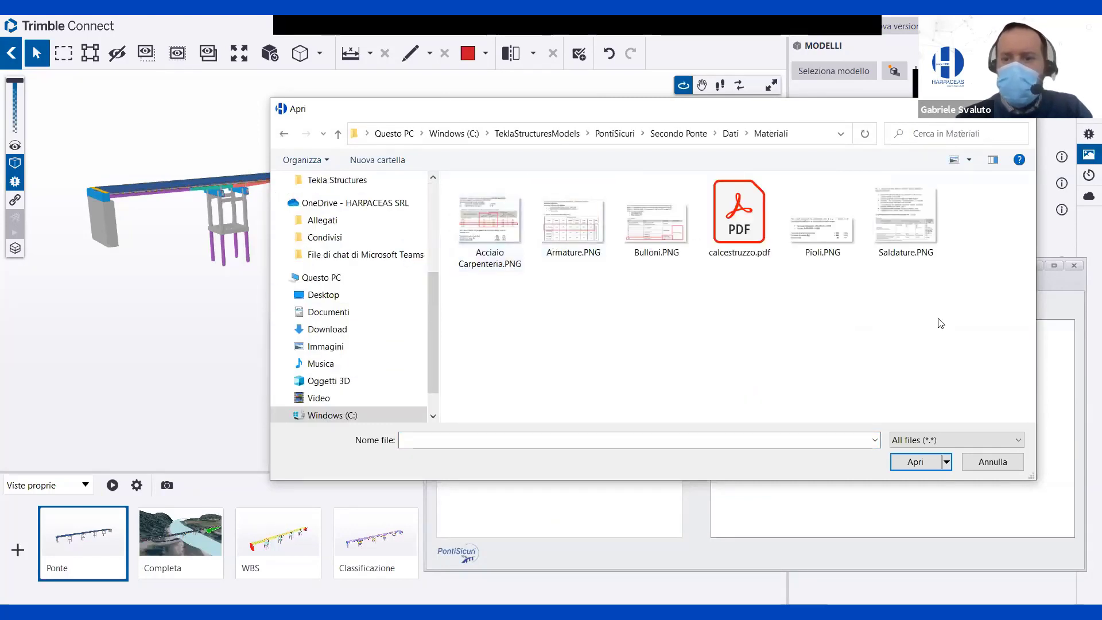
{"action": "left_click_drag", "start_coordinate": [937, 320], "coordinate": [459, 189]}
{"action": "left_click", "coordinate": [914, 463]}
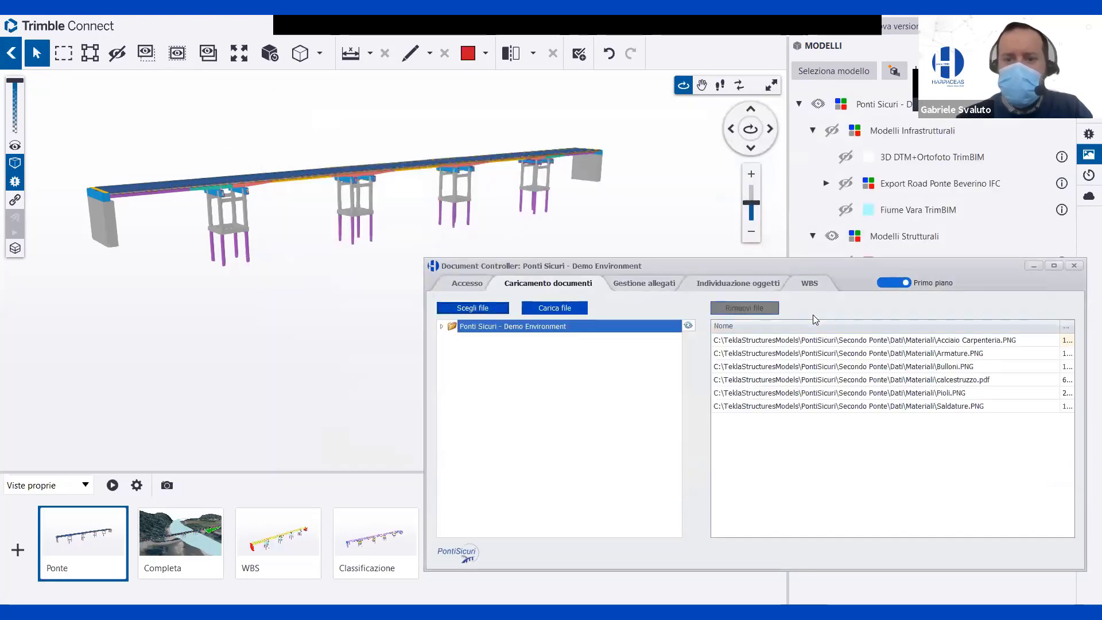